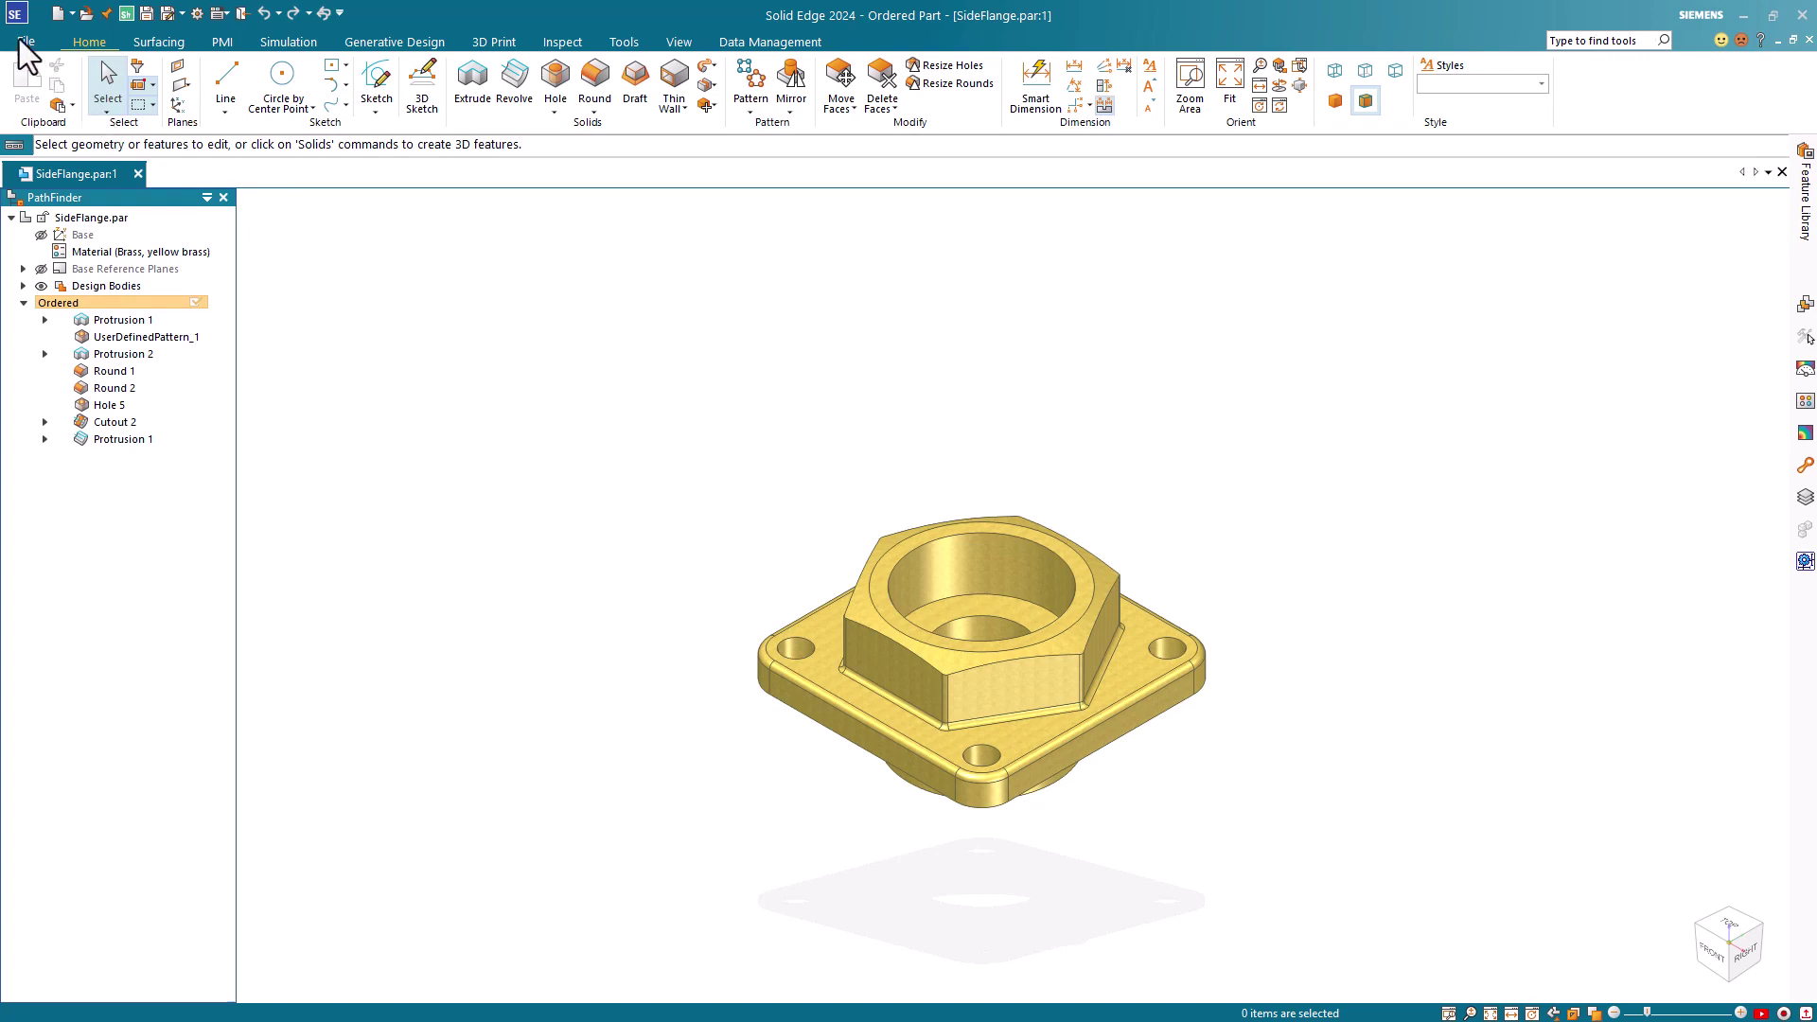
- Leave the SideFlange model for the File backstage's Discovery Center page
click(21, 40)
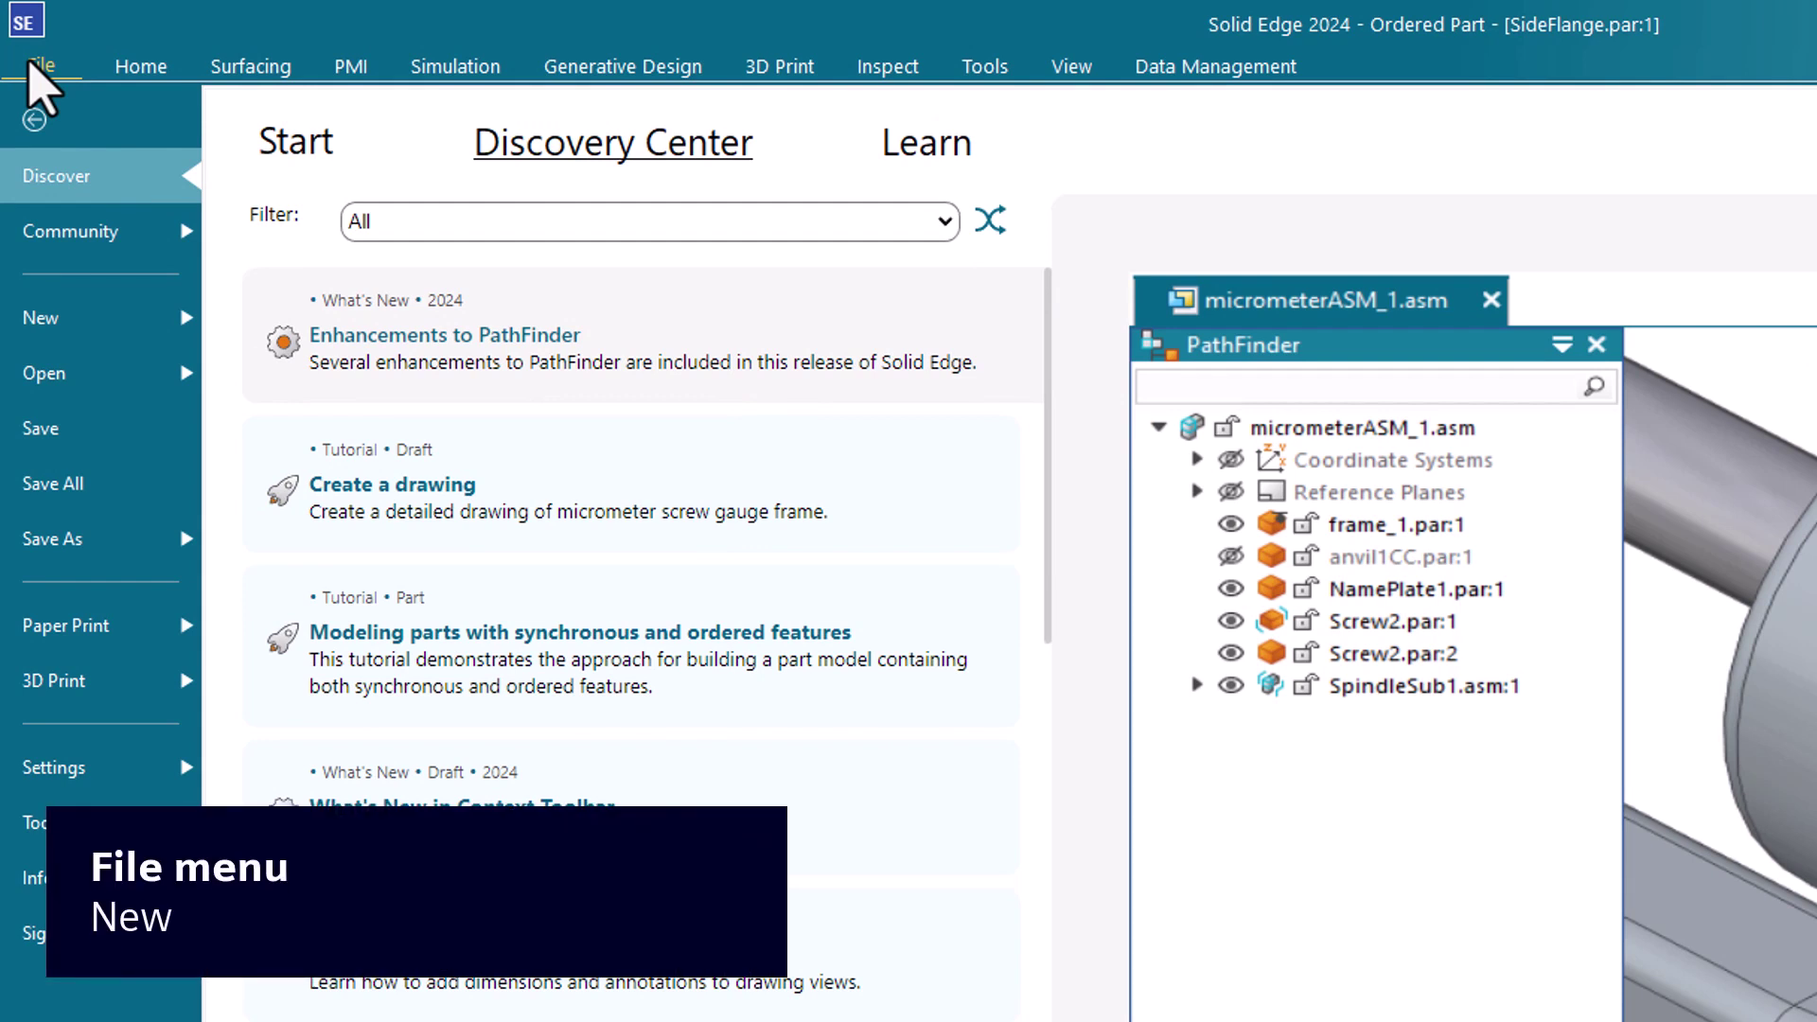
- Review the ISO Metric templates in the New page's Template List Creation editor, then close it
click(48, 320)
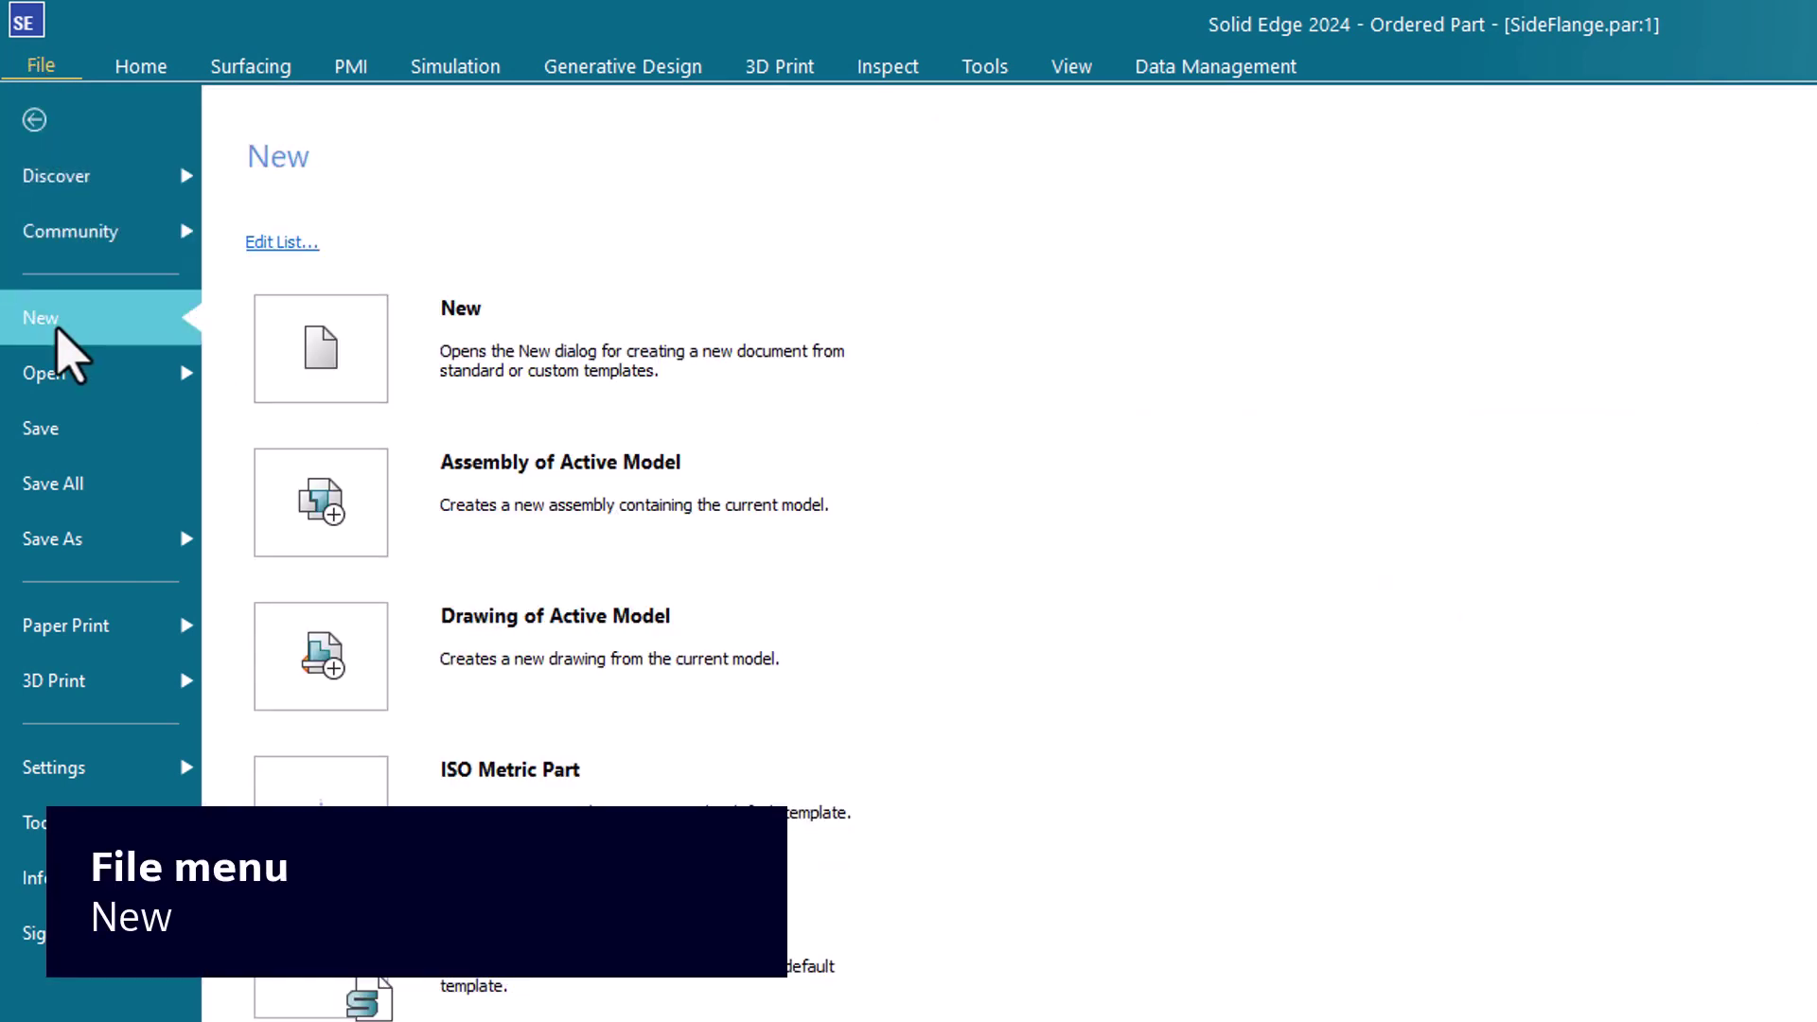
click(359, 344)
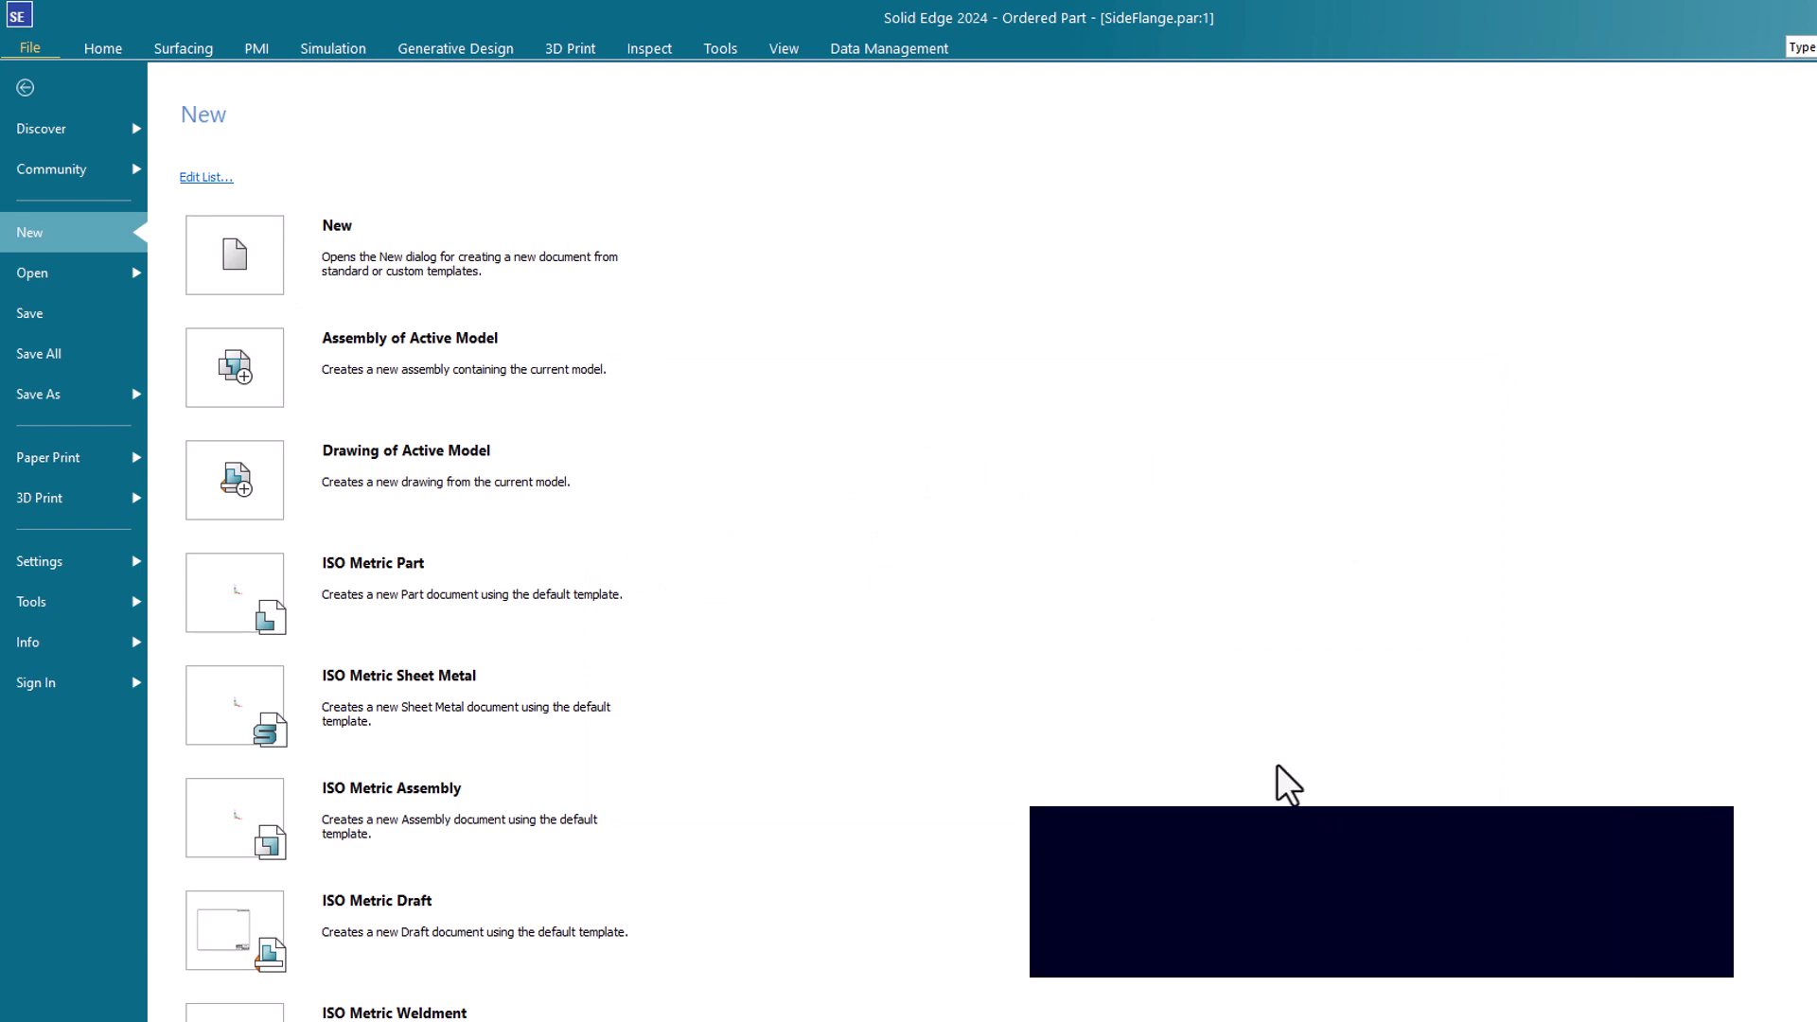
click(198, 177)
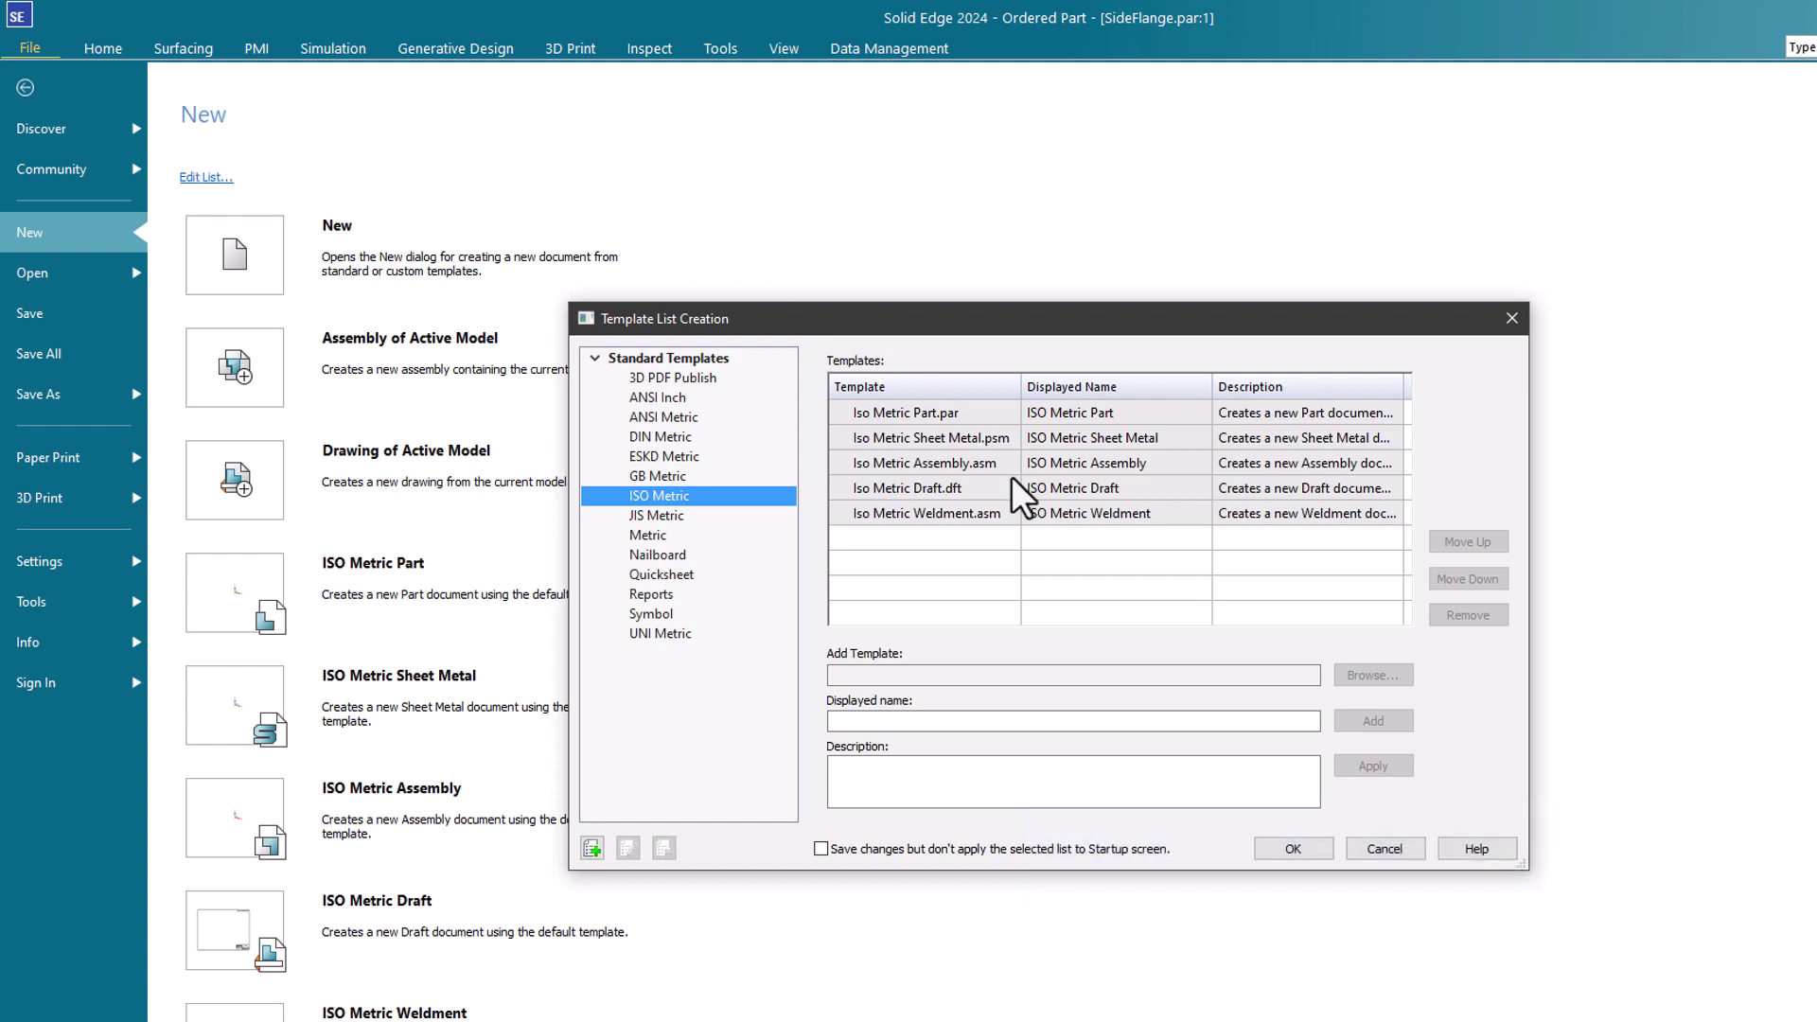
click(1285, 854)
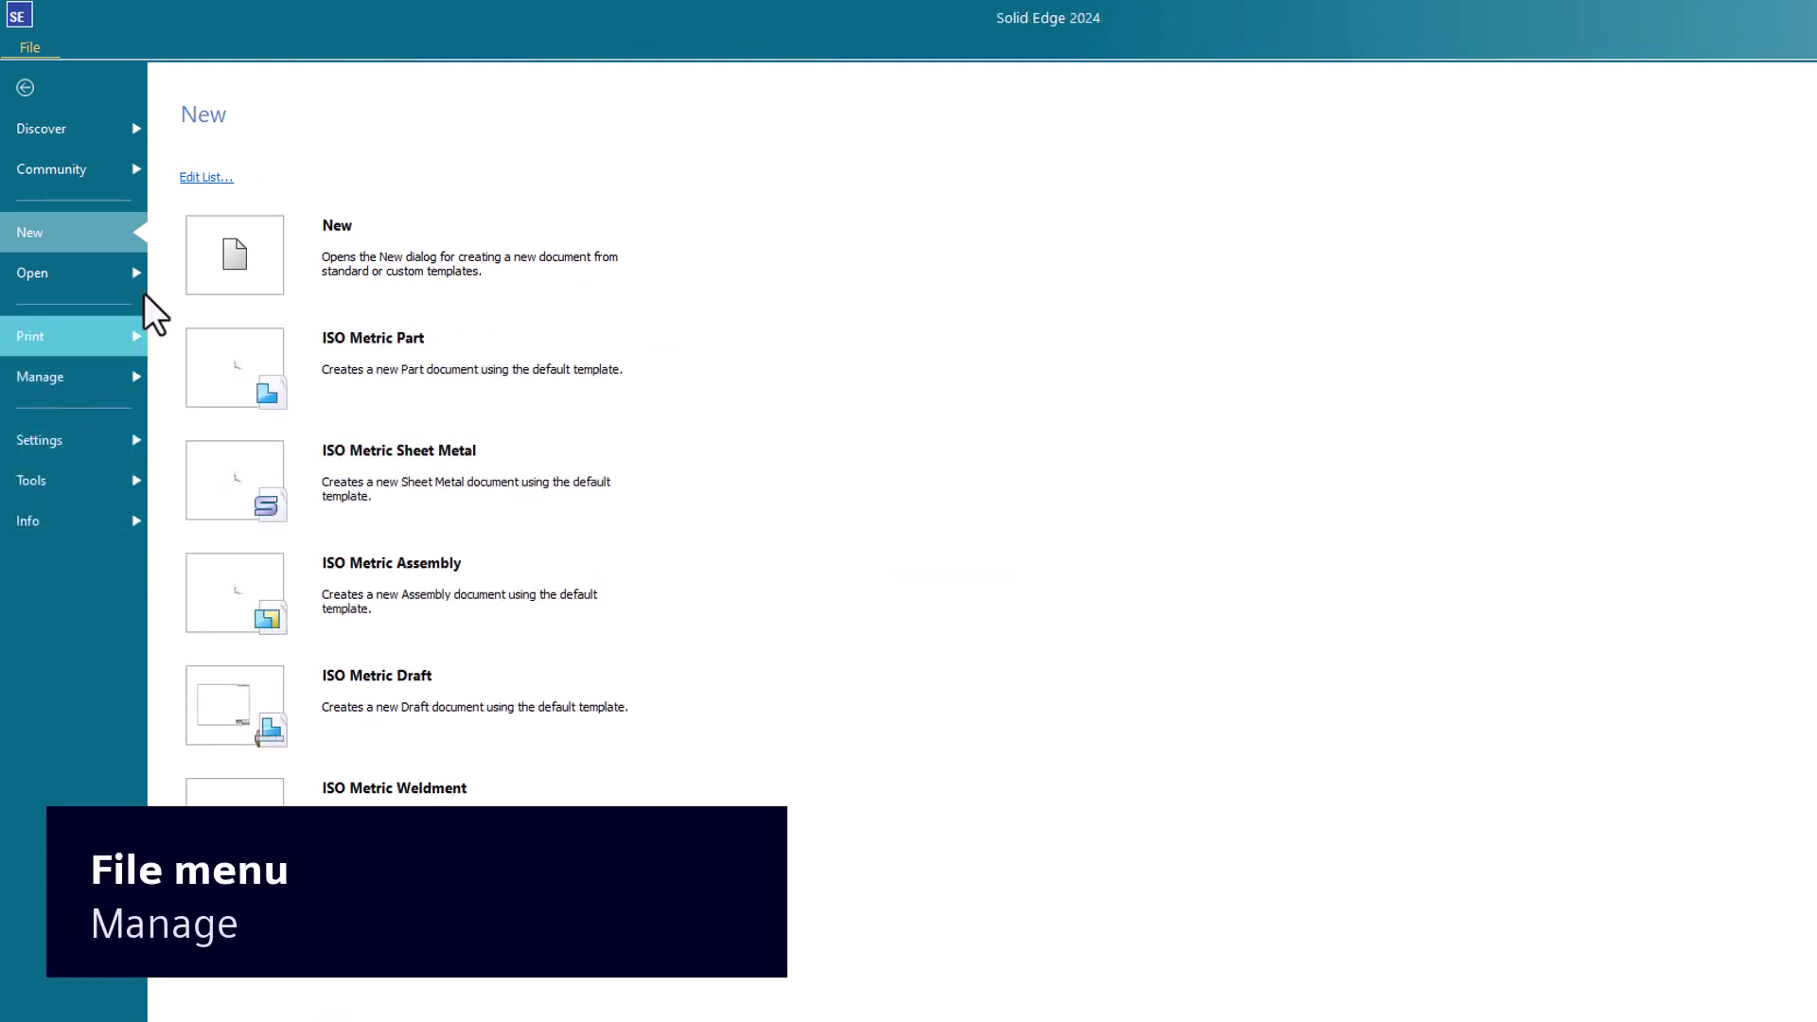
- Switch the Teamcenter integration off on the File > Manage page
click(87, 378)
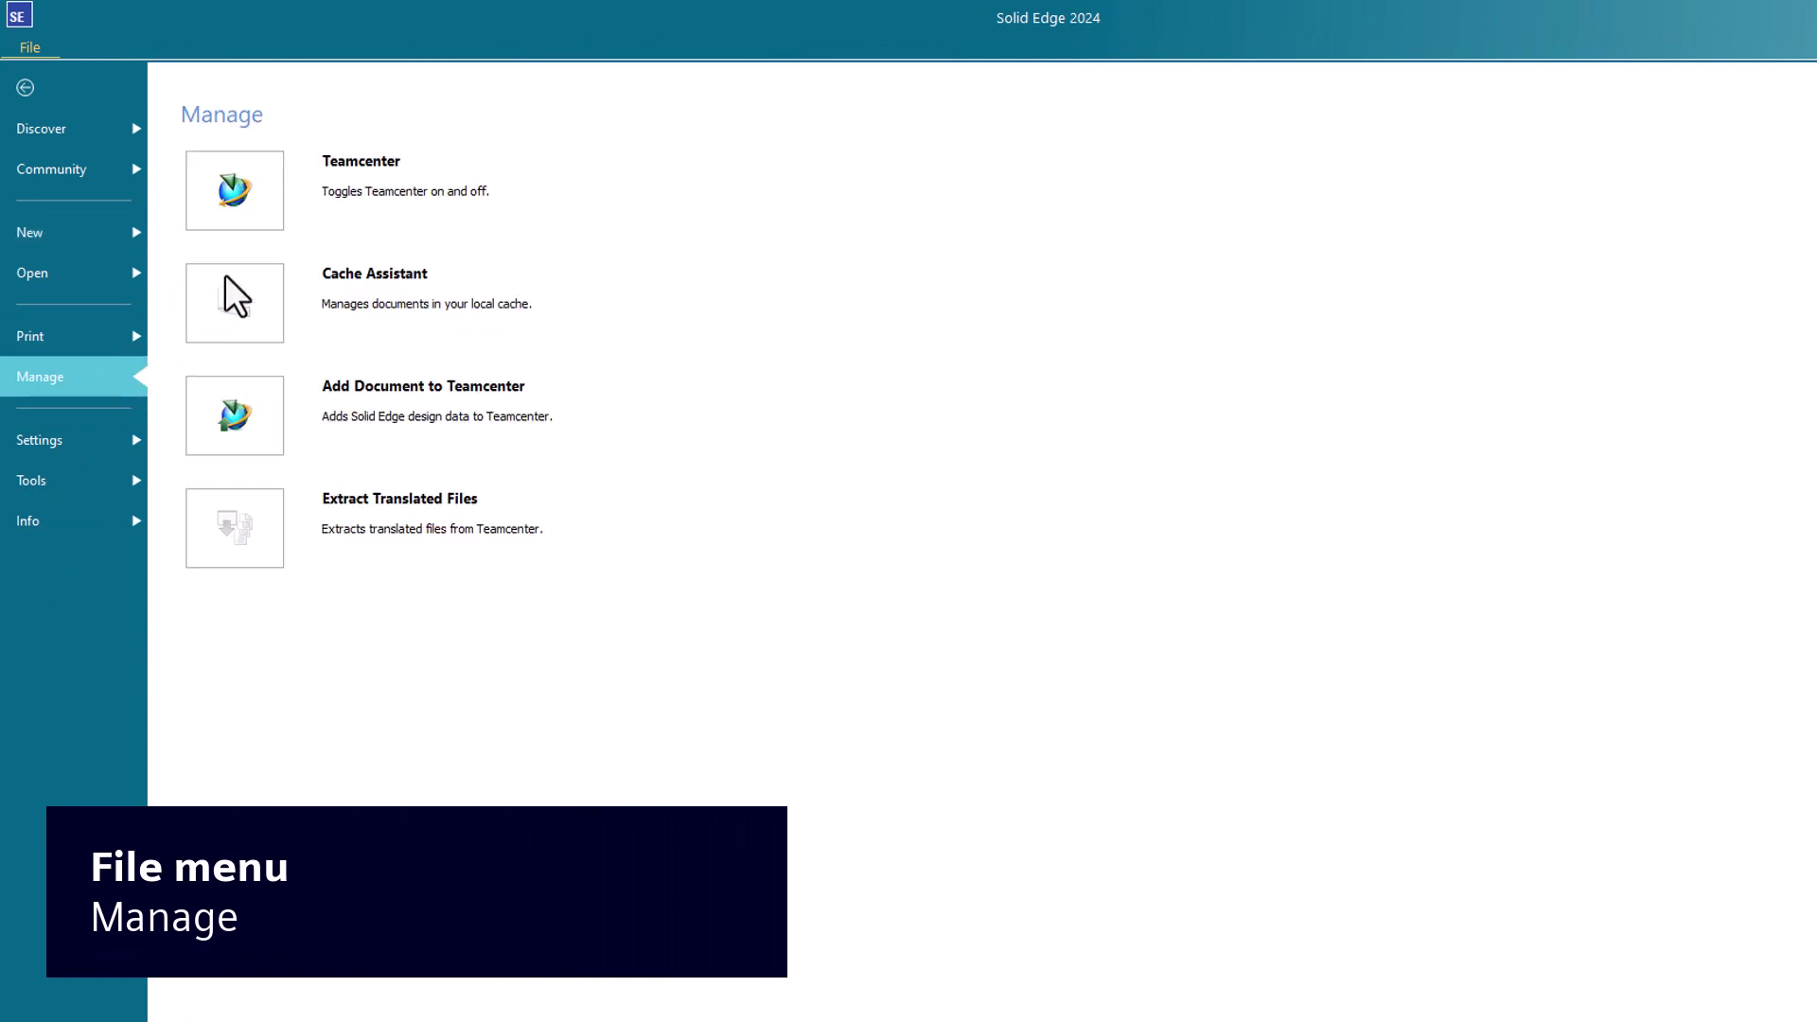
click(314, 197)
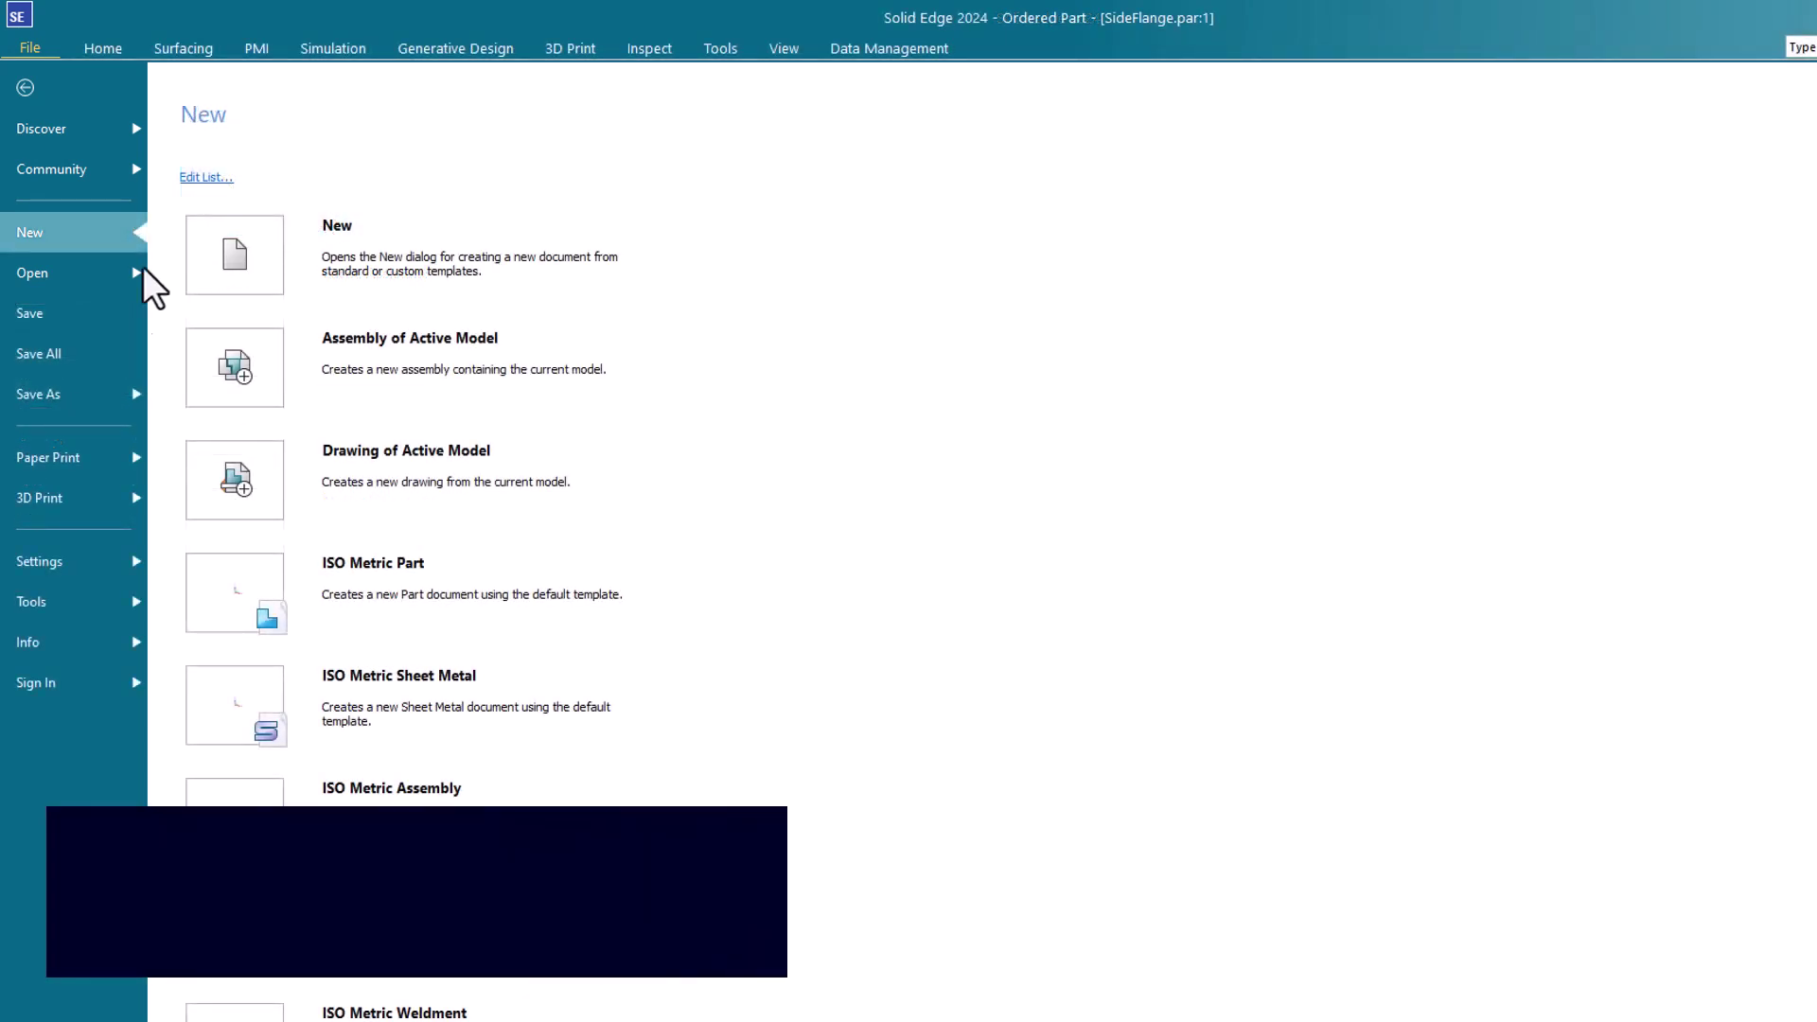
- Preview SideFlange for paper printing, then at 90 × 90 × 50 mm in the 254 mm 3D print volume
click(82, 458)
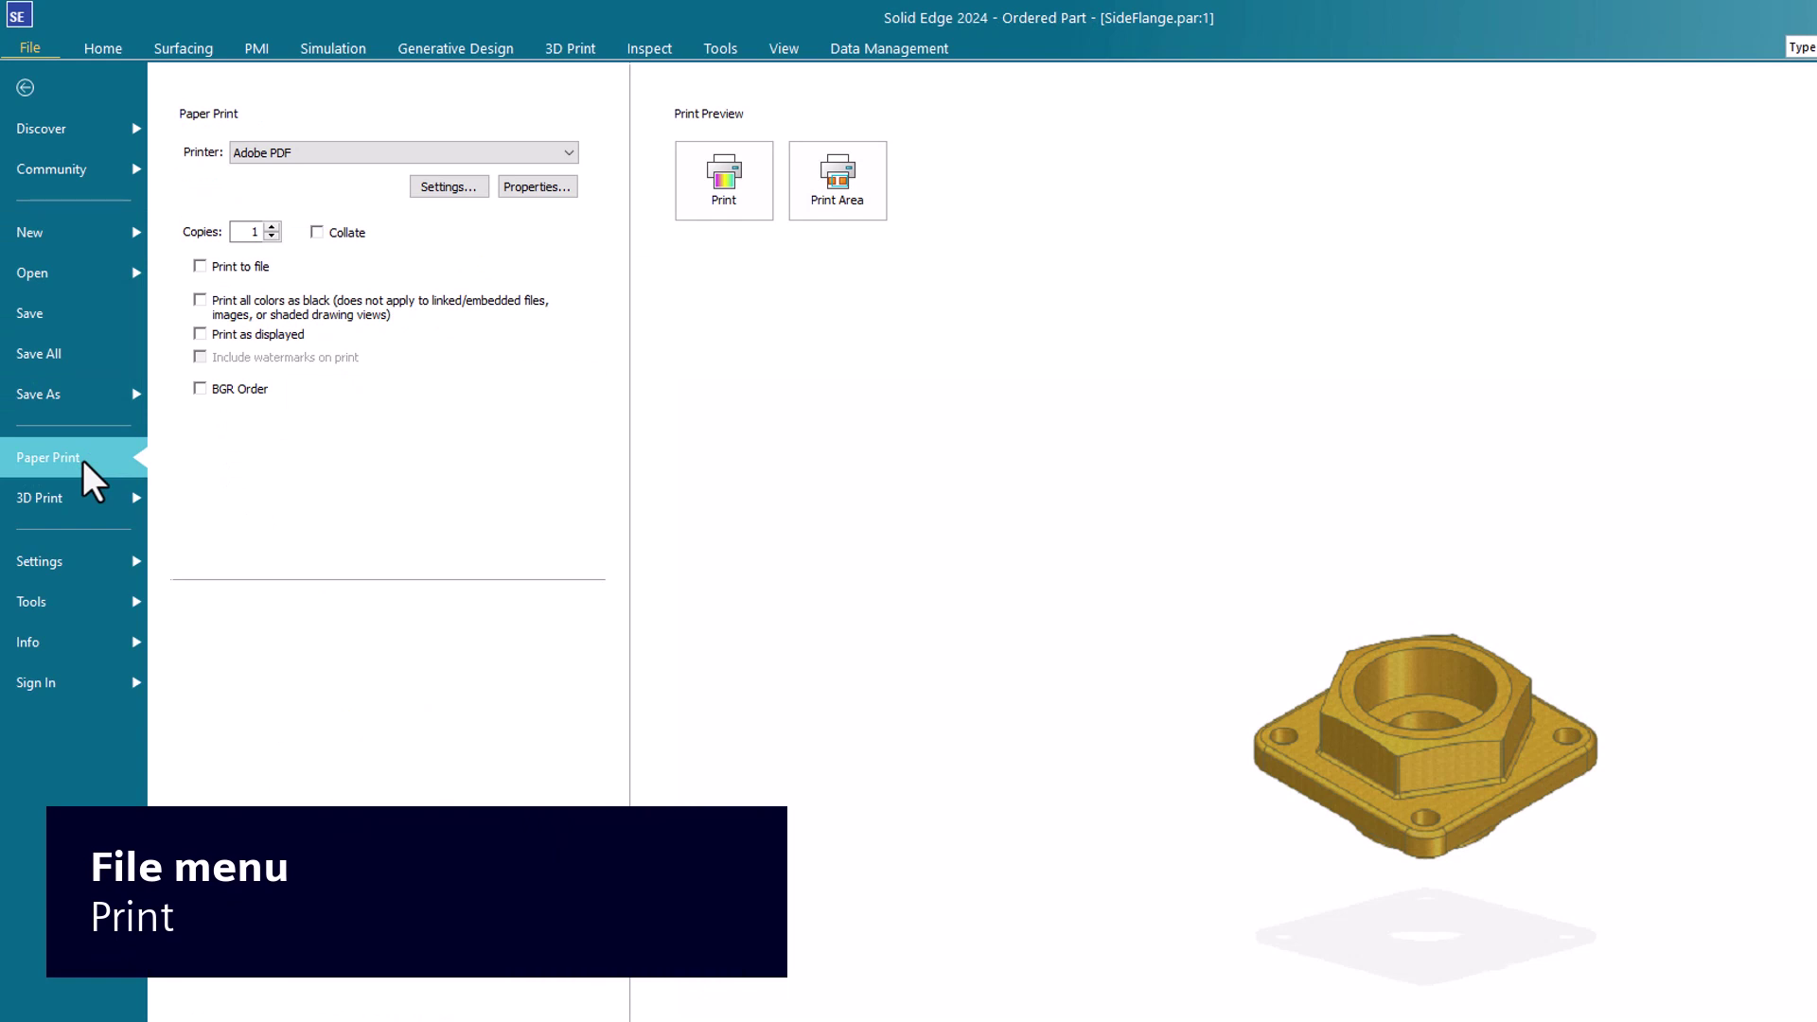
click(78, 497)
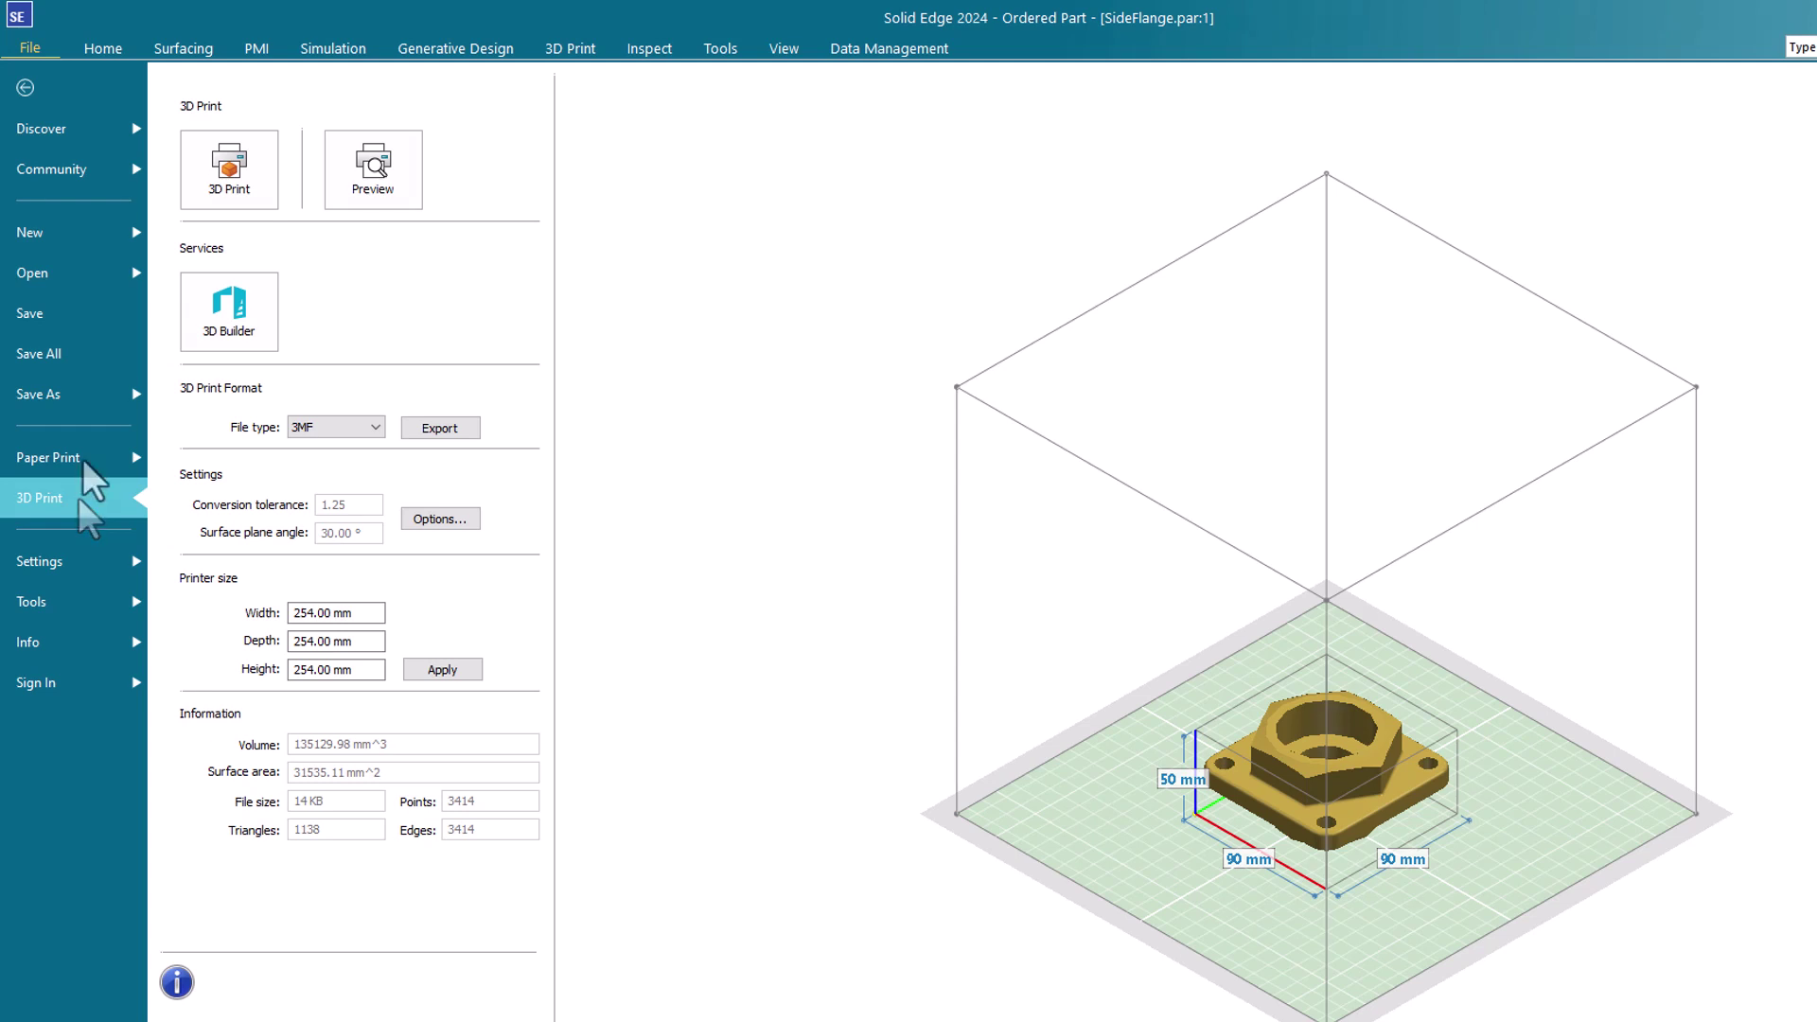
- Browse Community links, then list micrometer assembly files in Pack and Go's BOM tree, expanding SpindleSub1.asm
click(75, 165)
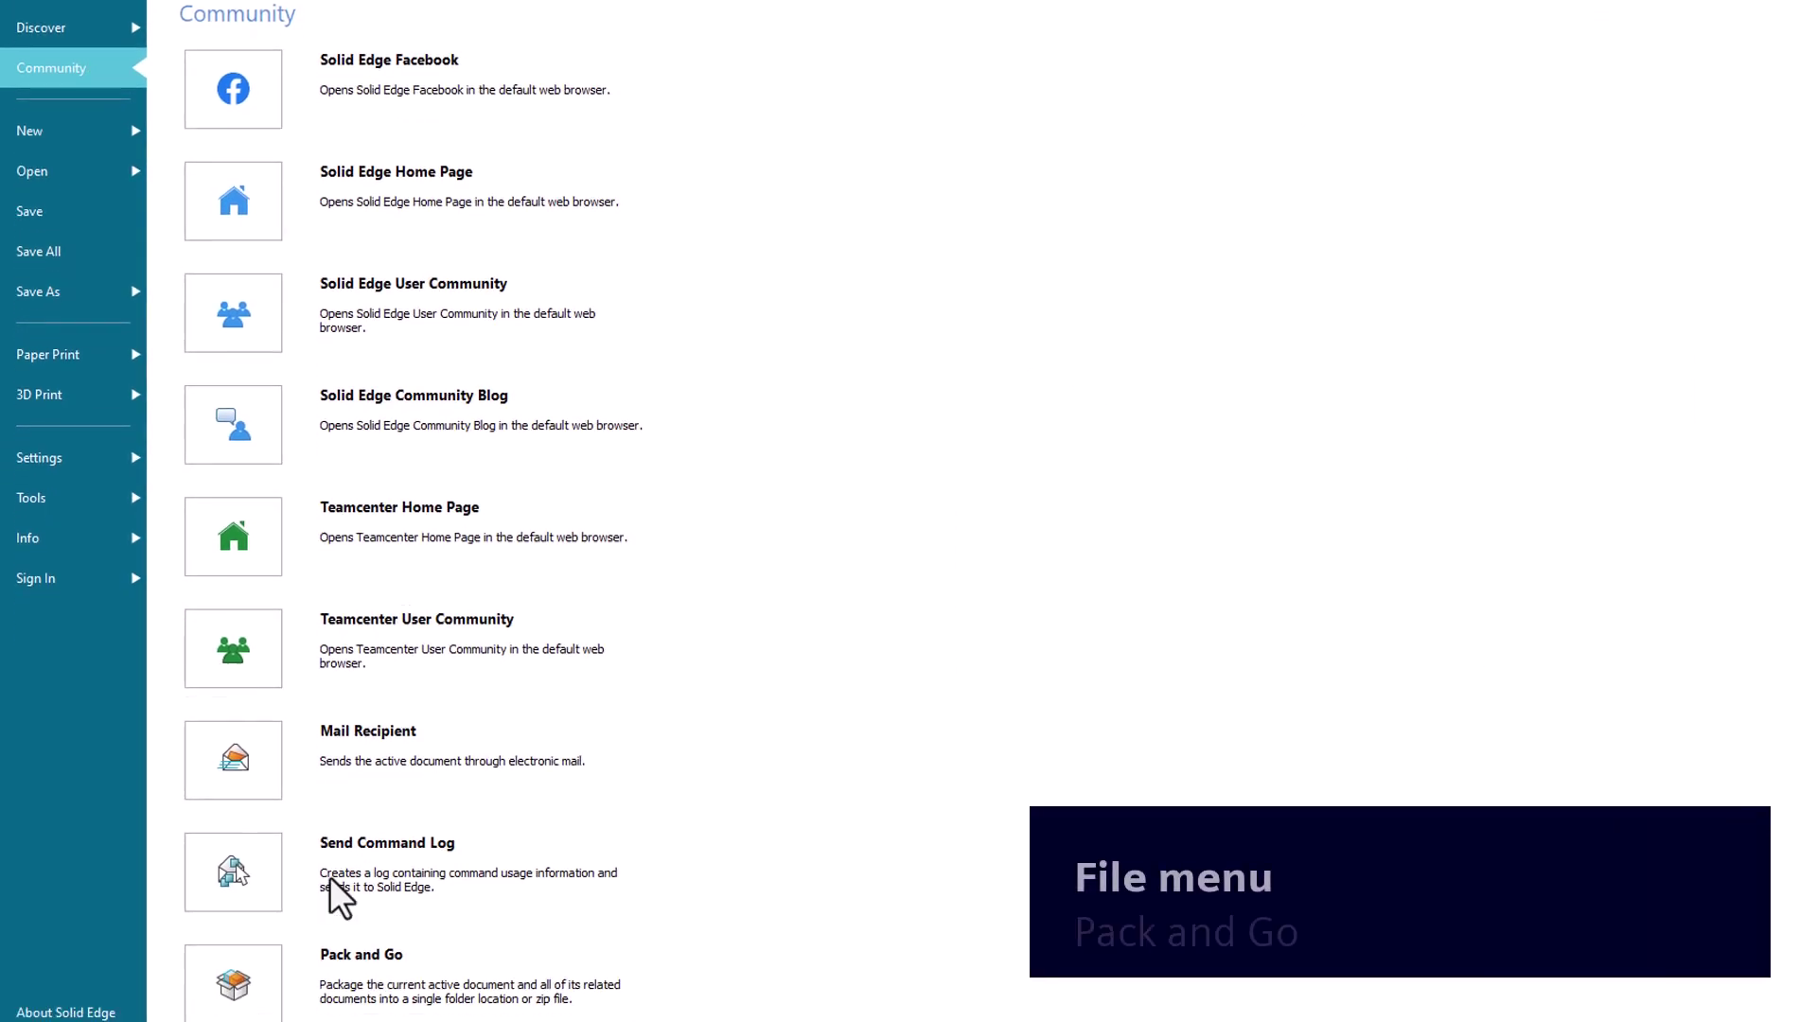
click(345, 911)
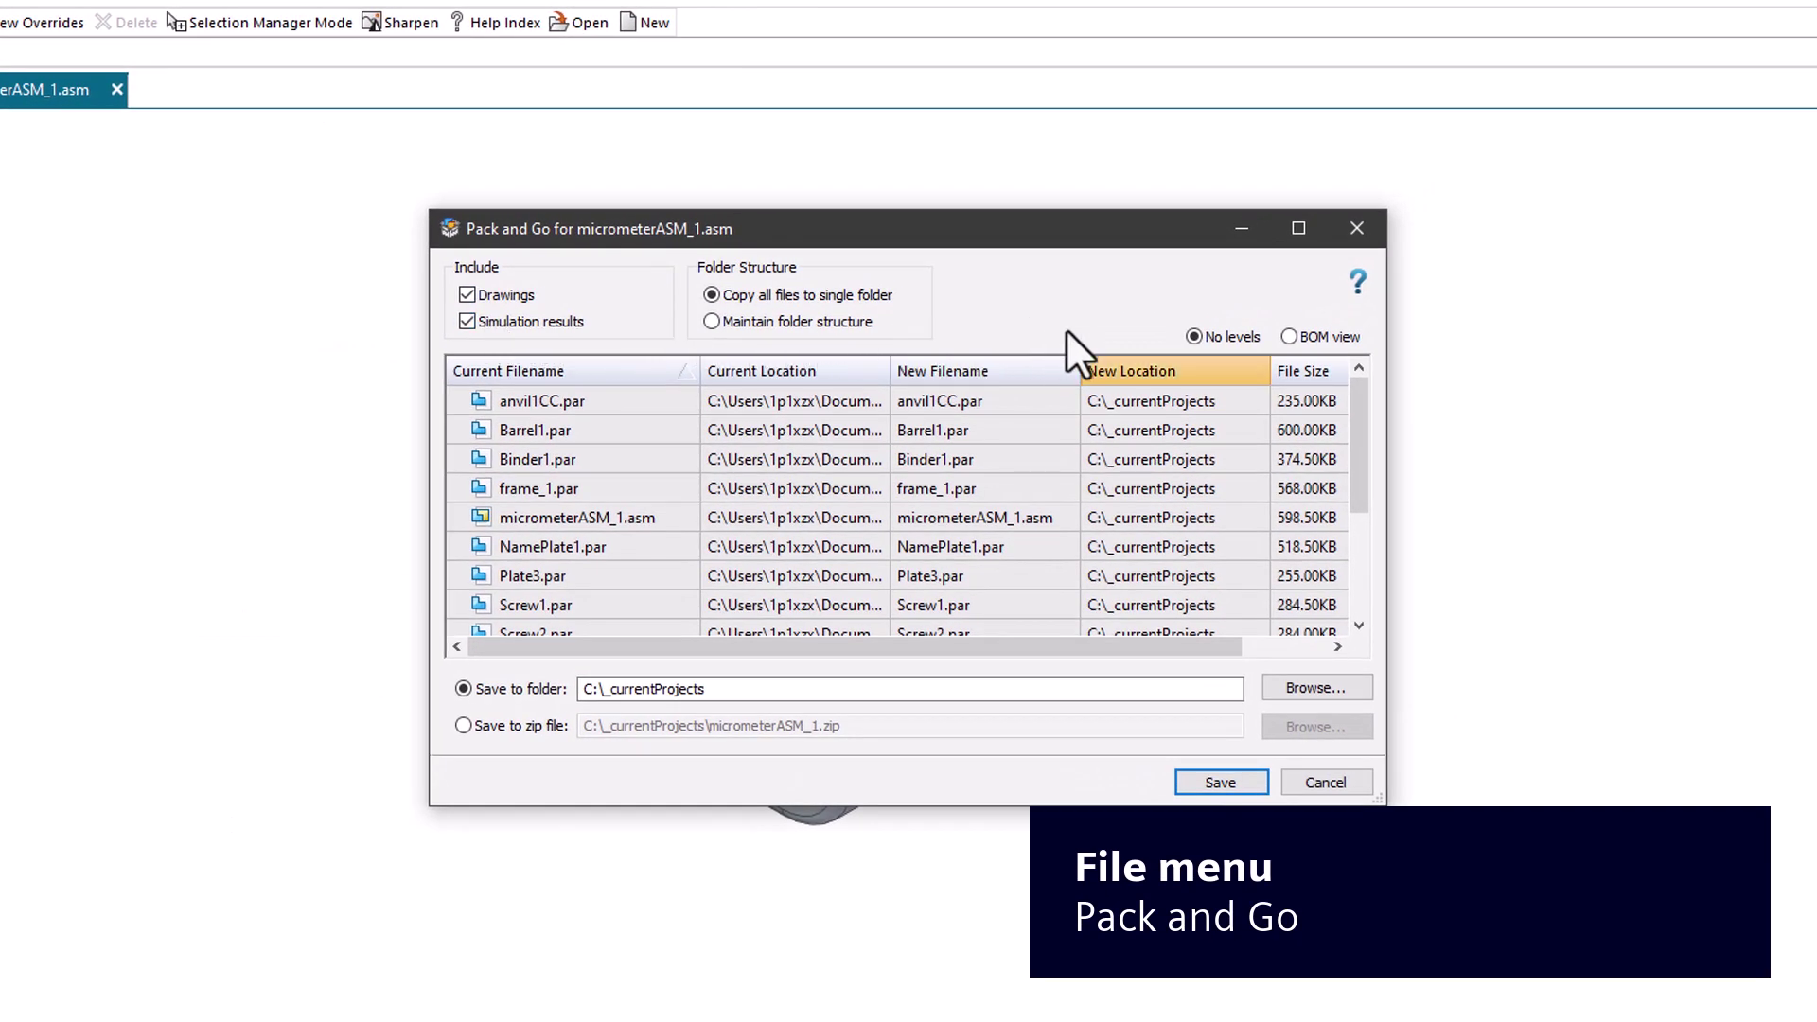
click(1289, 337)
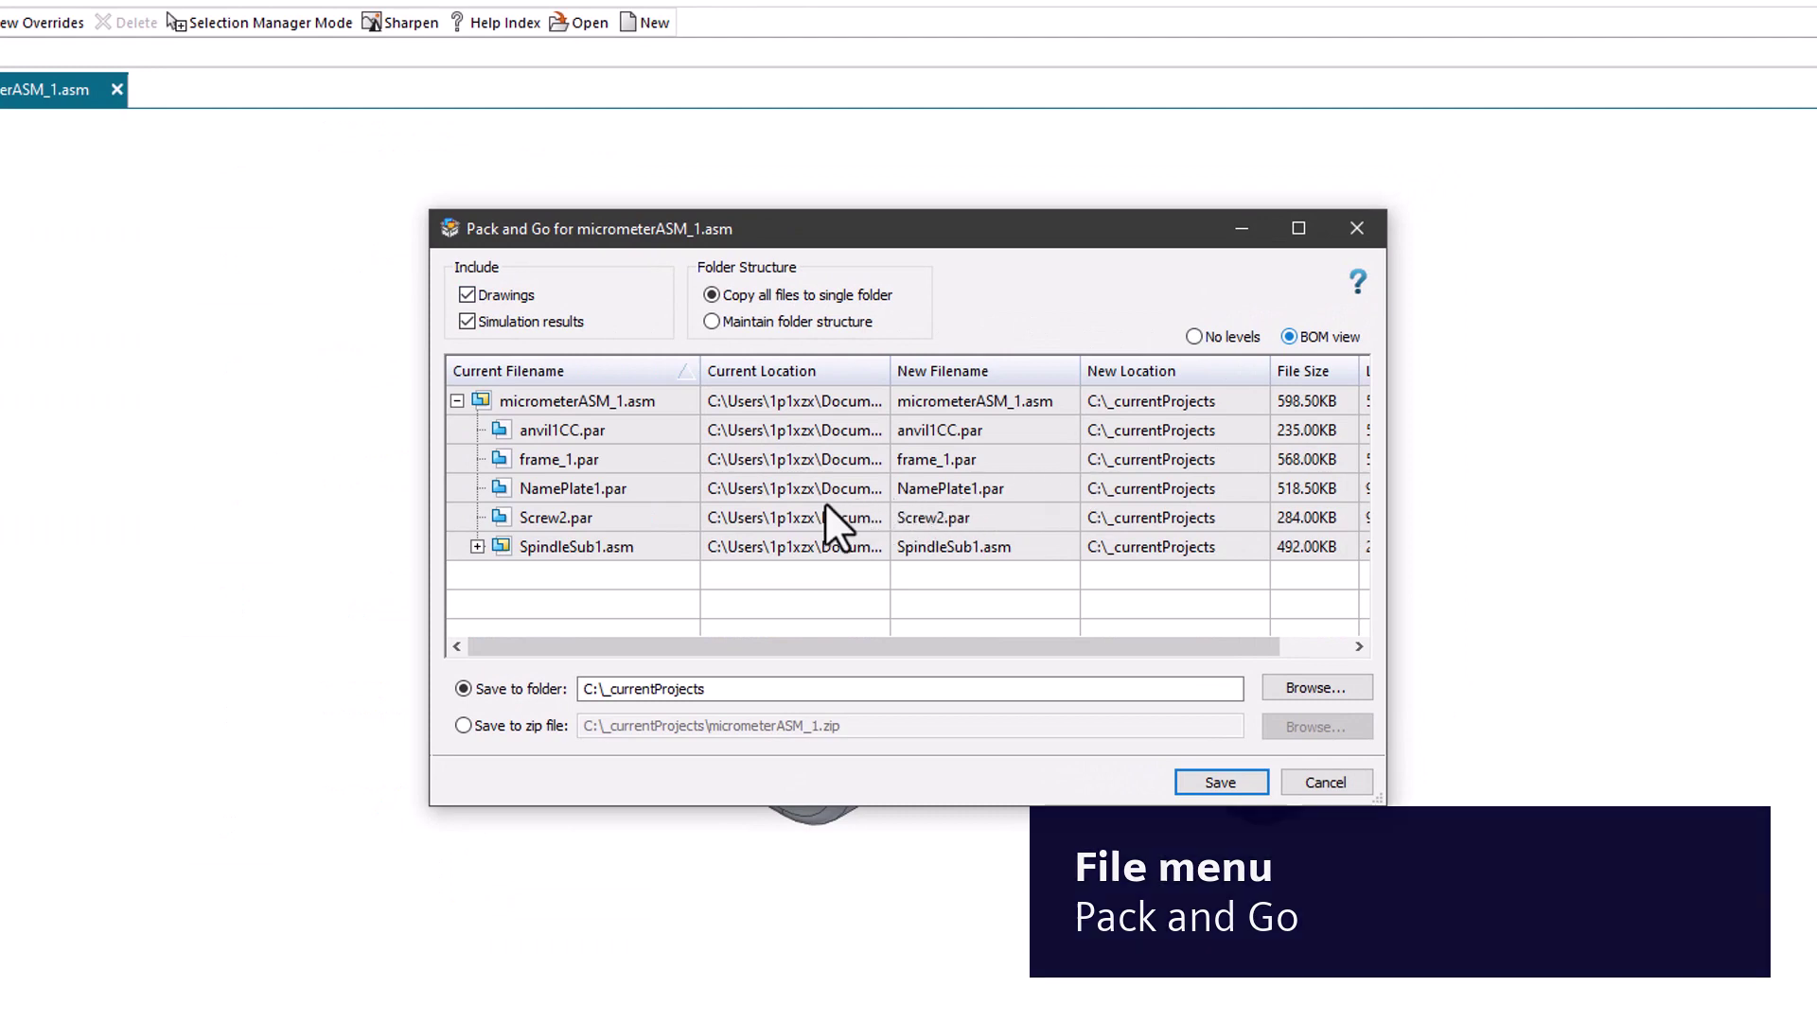
click(477, 547)
click(493, 725)
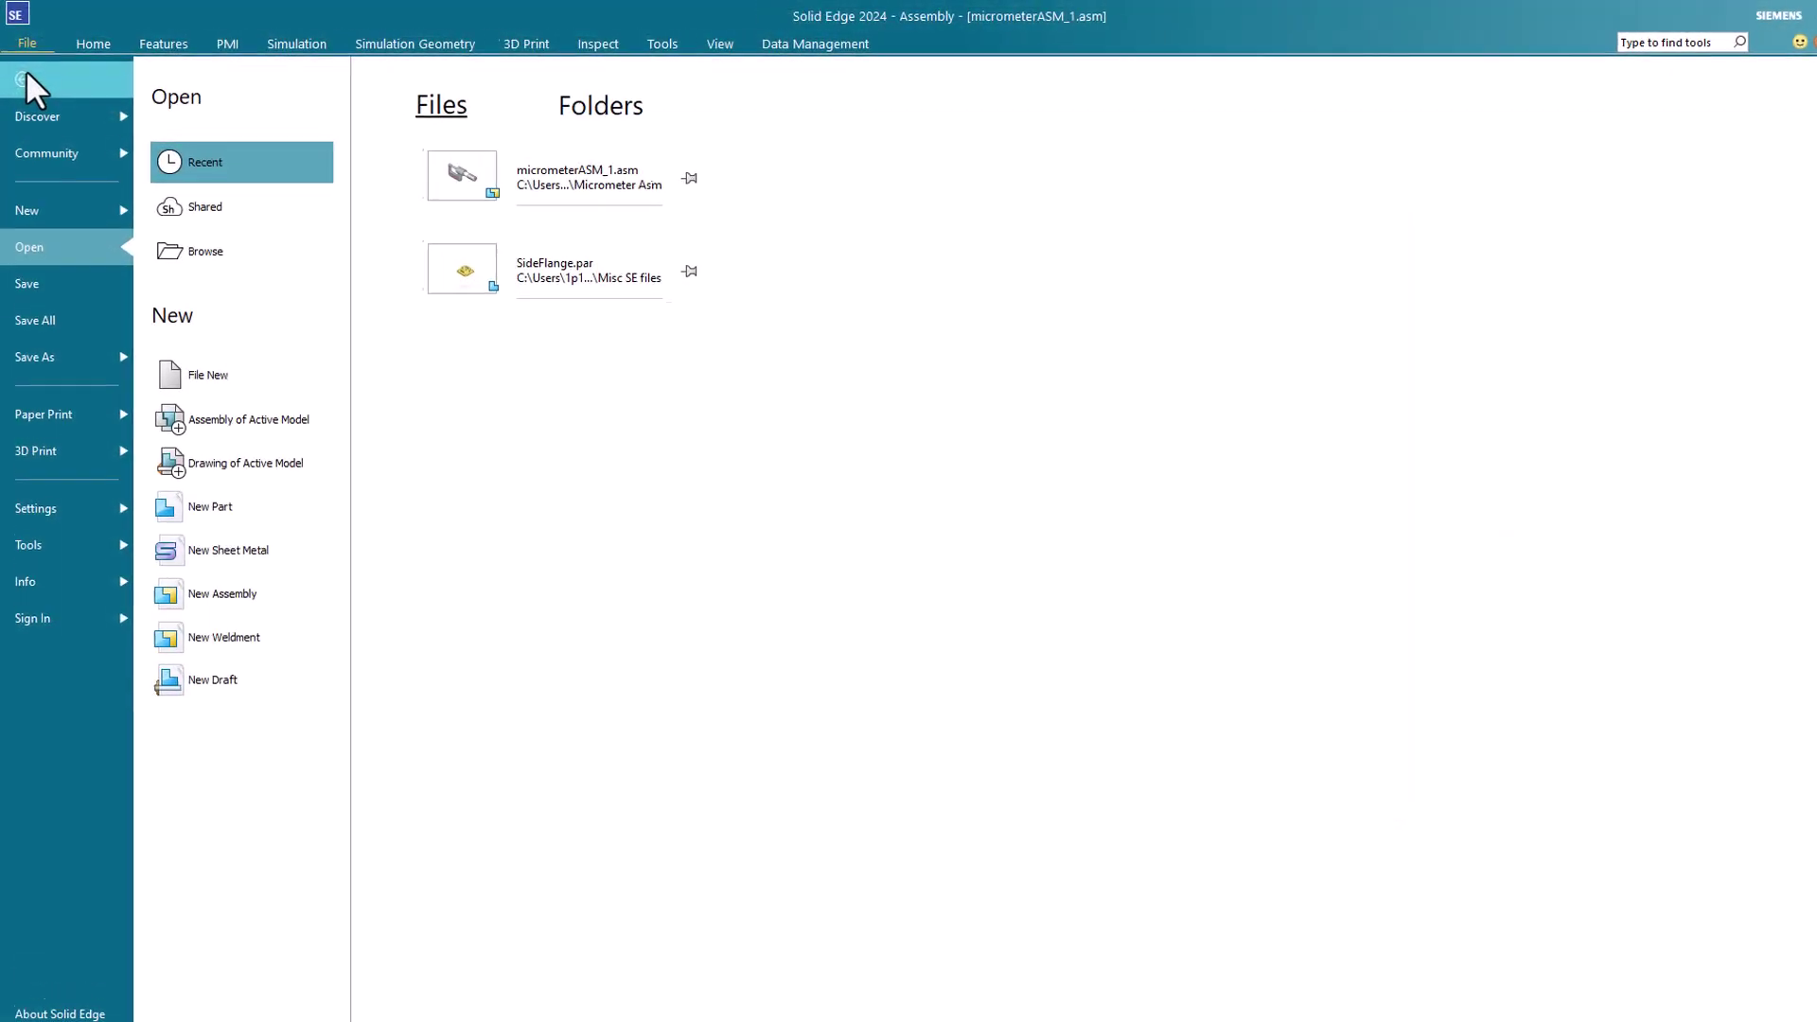
- Inspect the Helpers page of Solid Edge Options, keeping the Light colour scheme unchanged
click(70, 510)
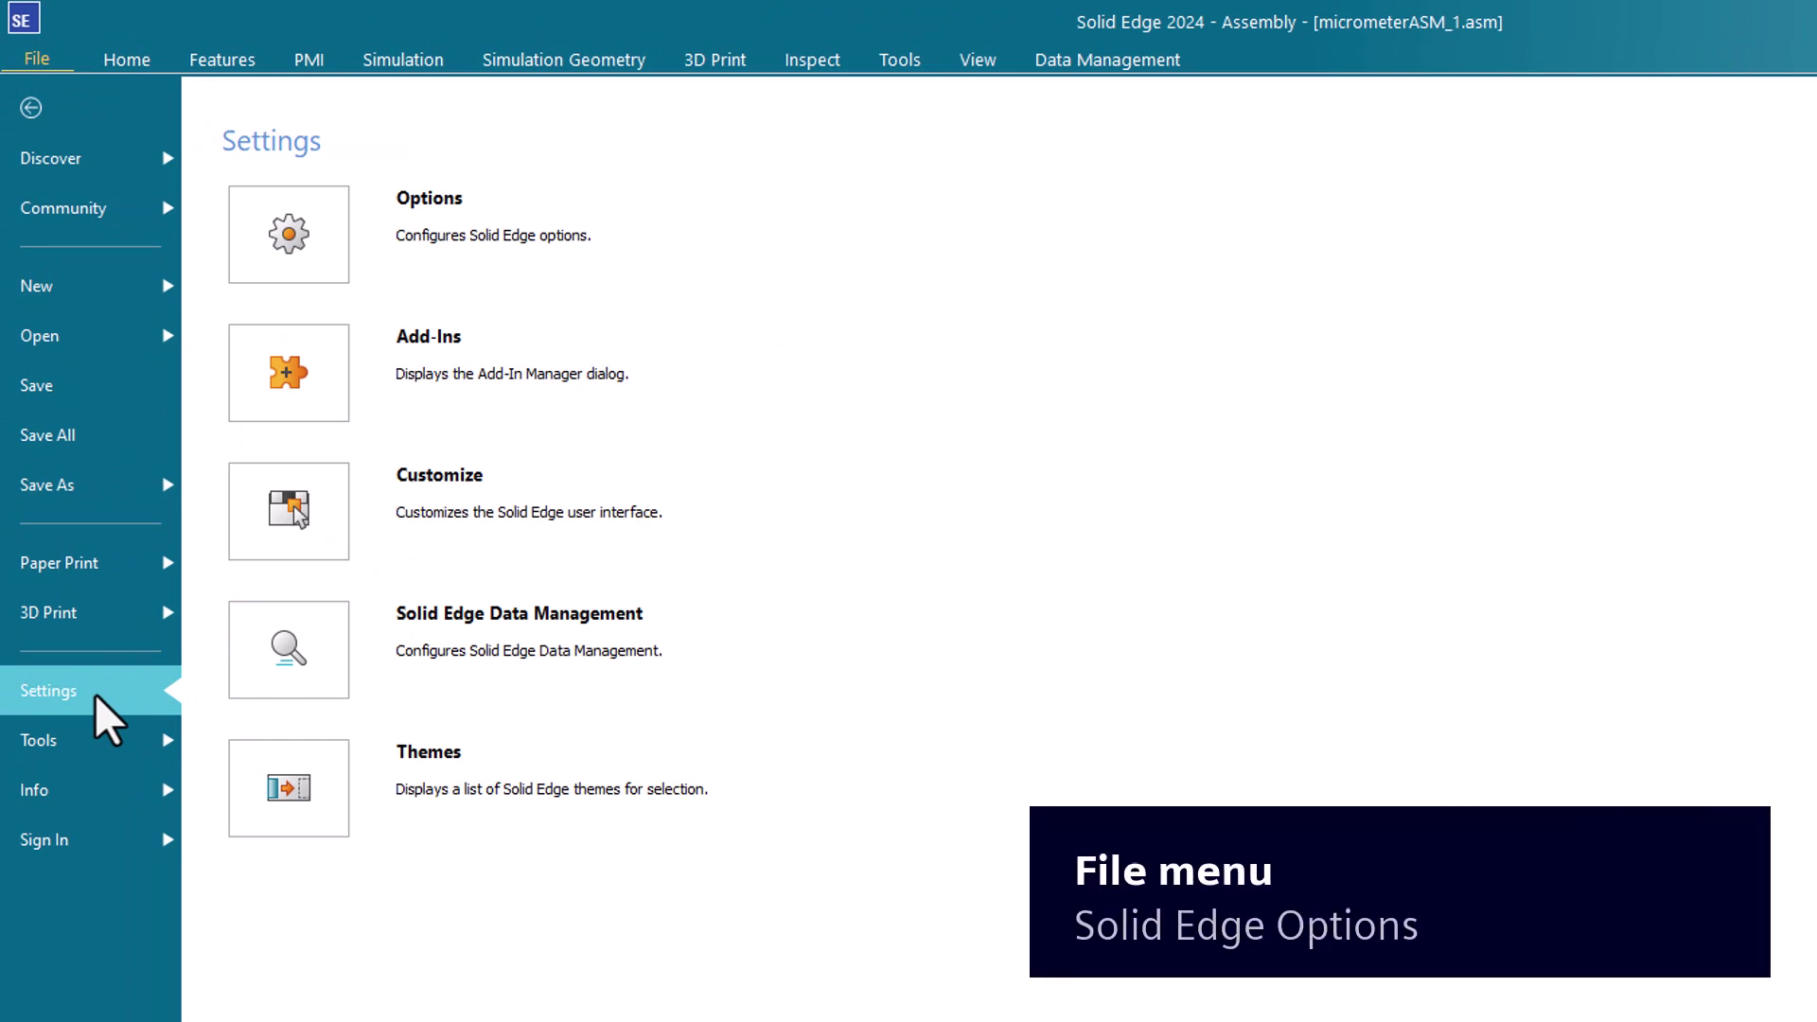
click(272, 248)
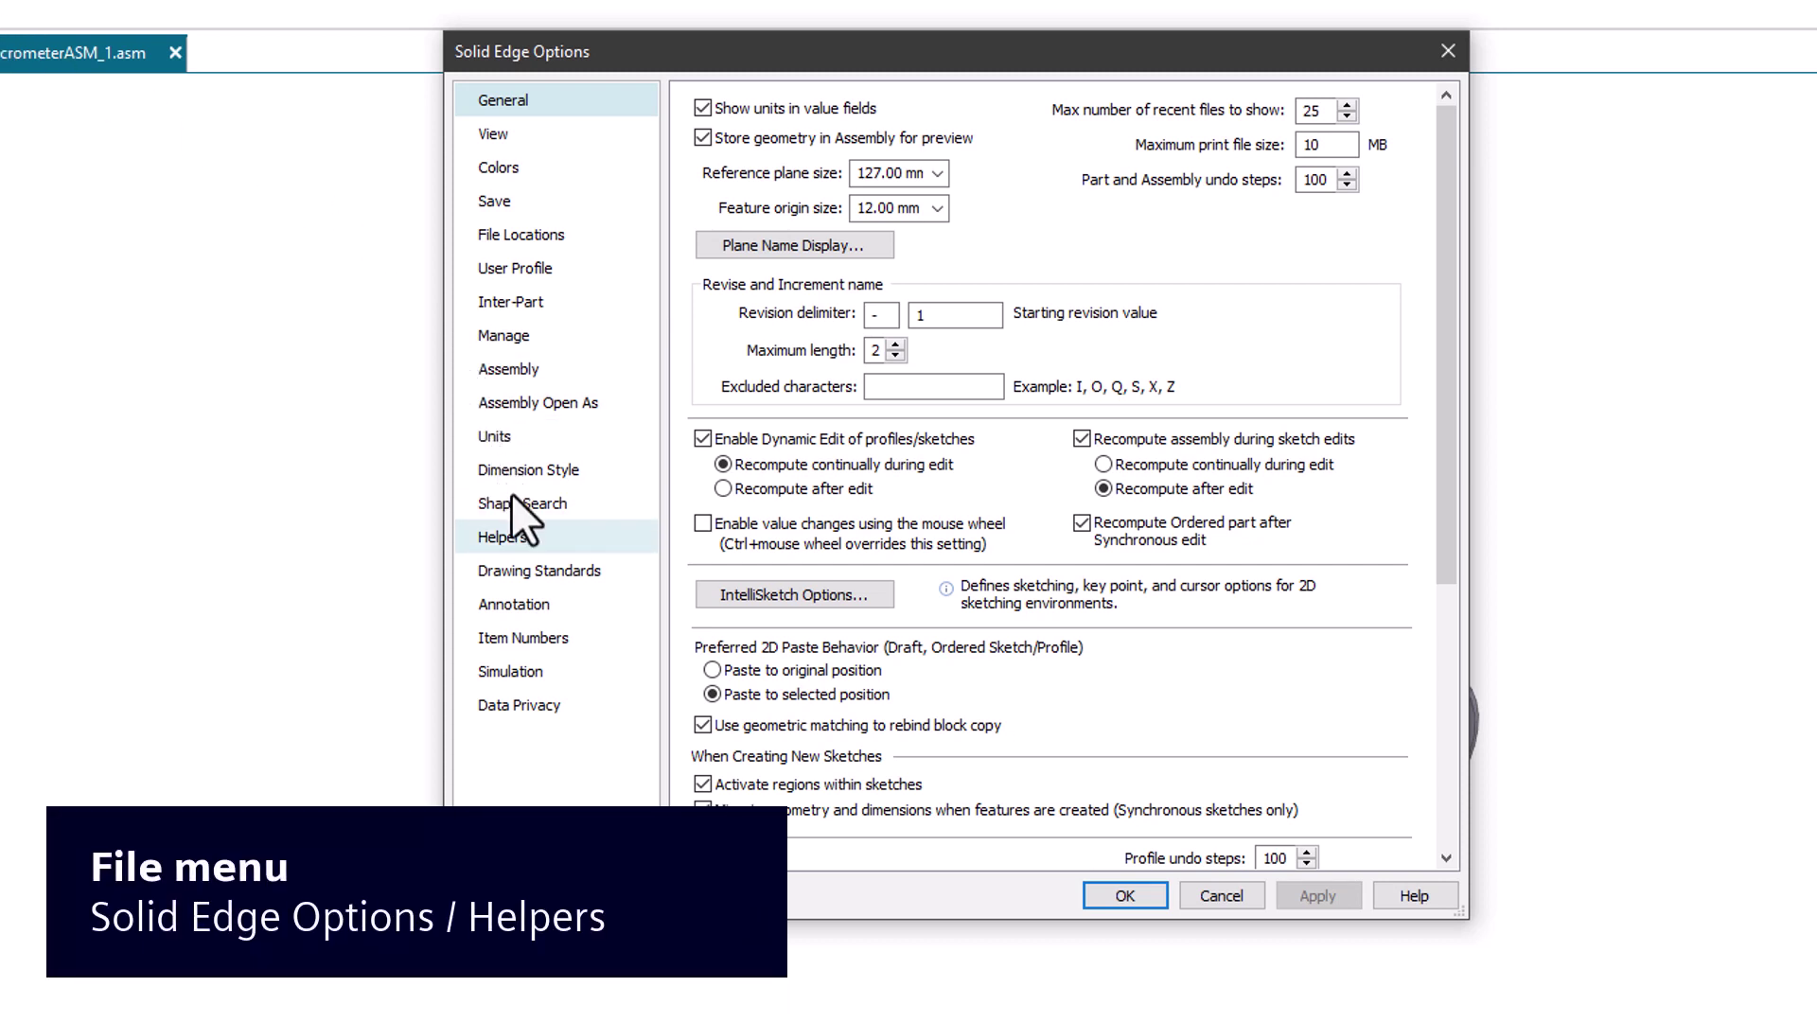
click(526, 540)
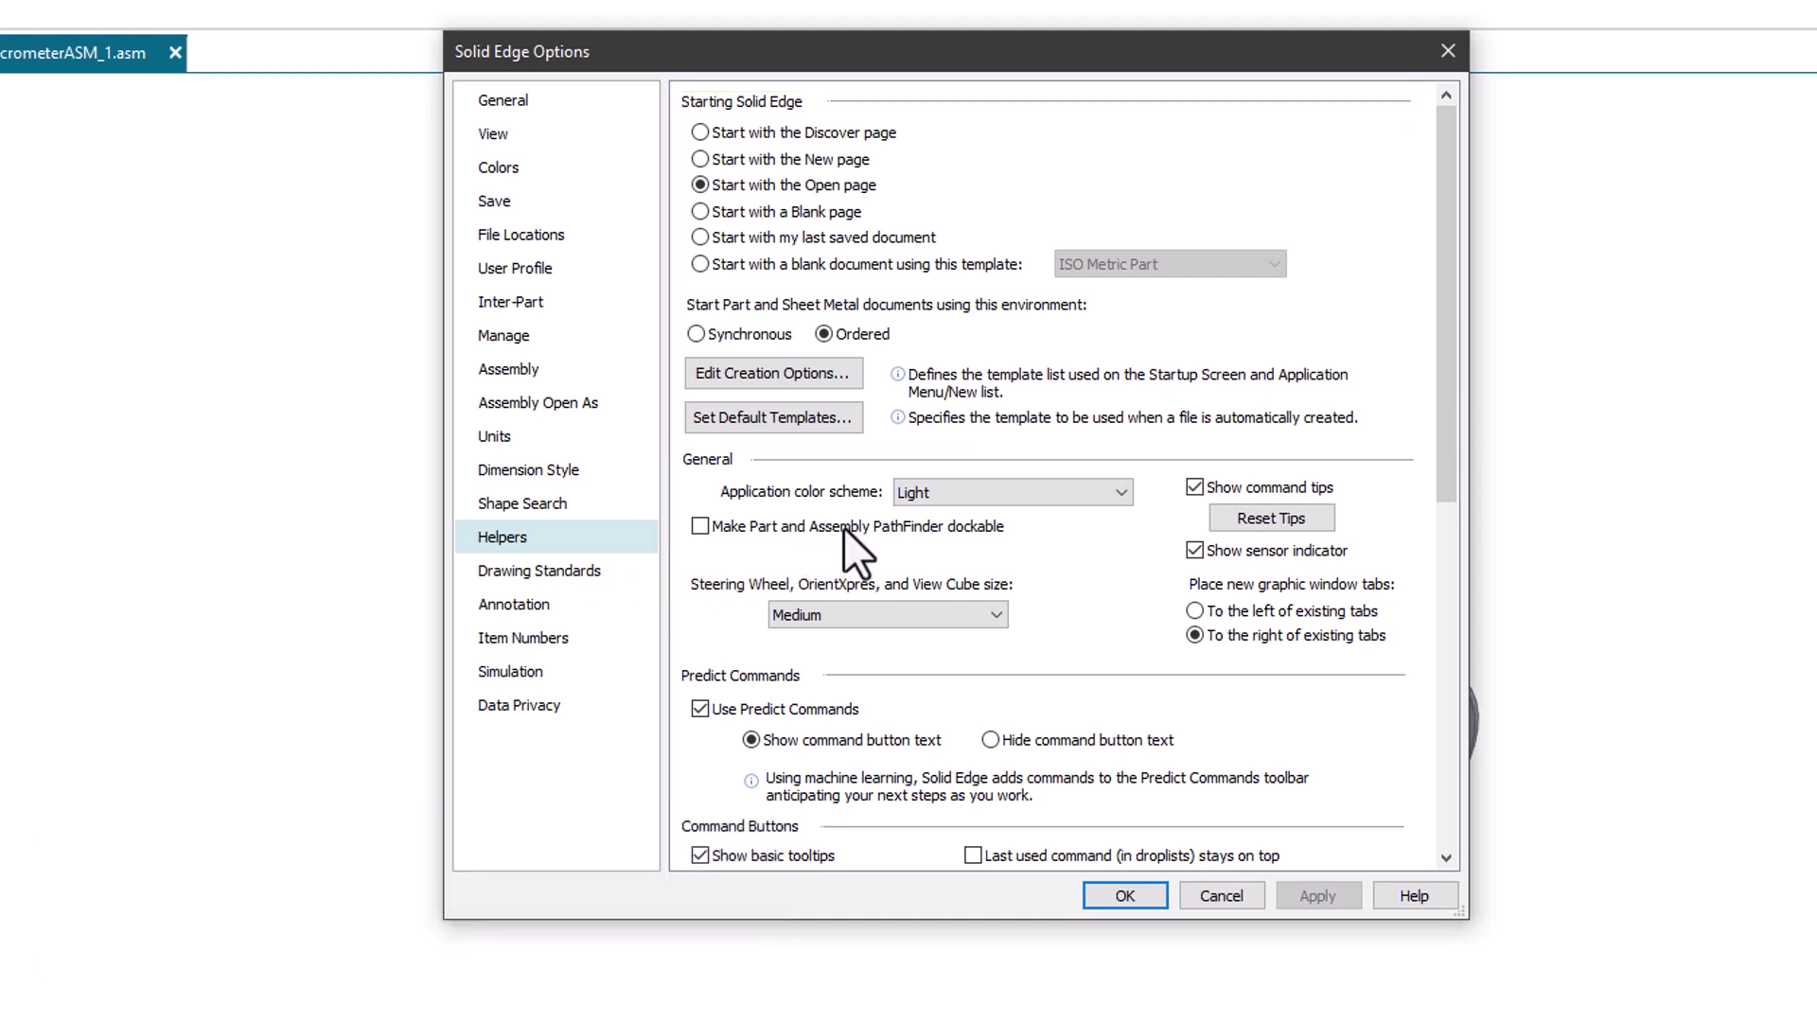
click(1016, 494)
click(1017, 494)
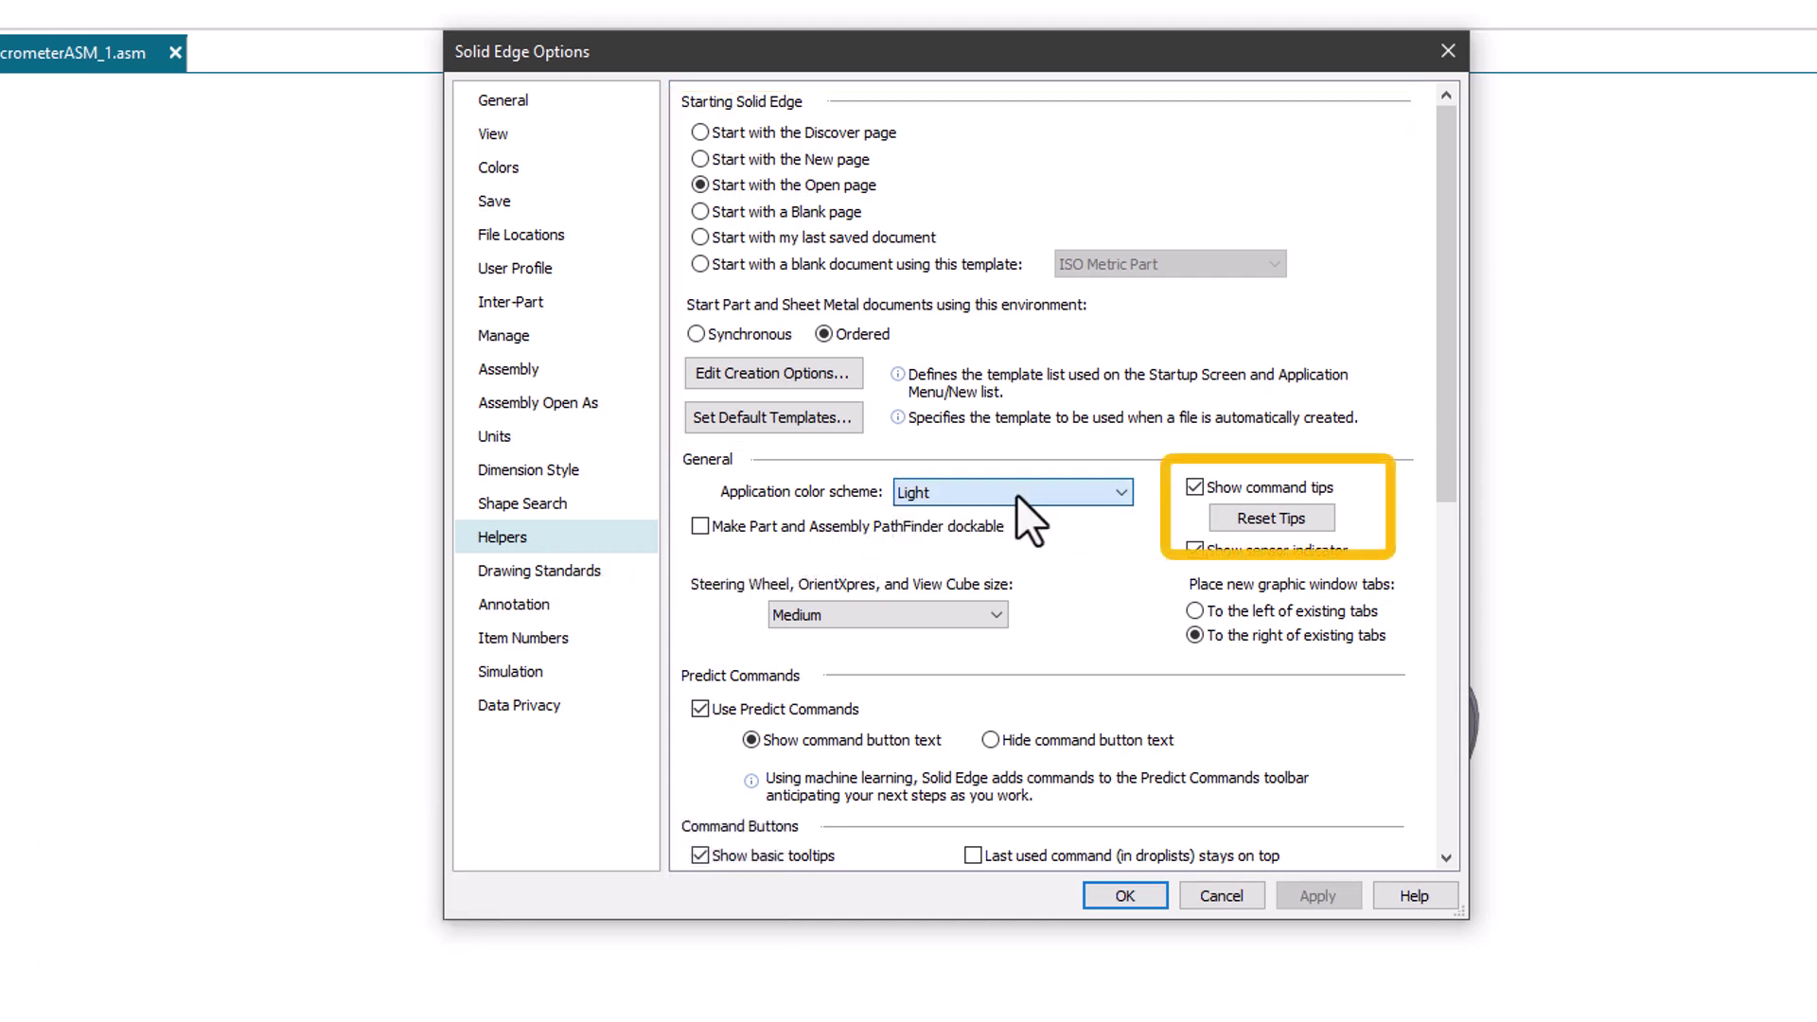
drag(1450, 490, 1485, 704)
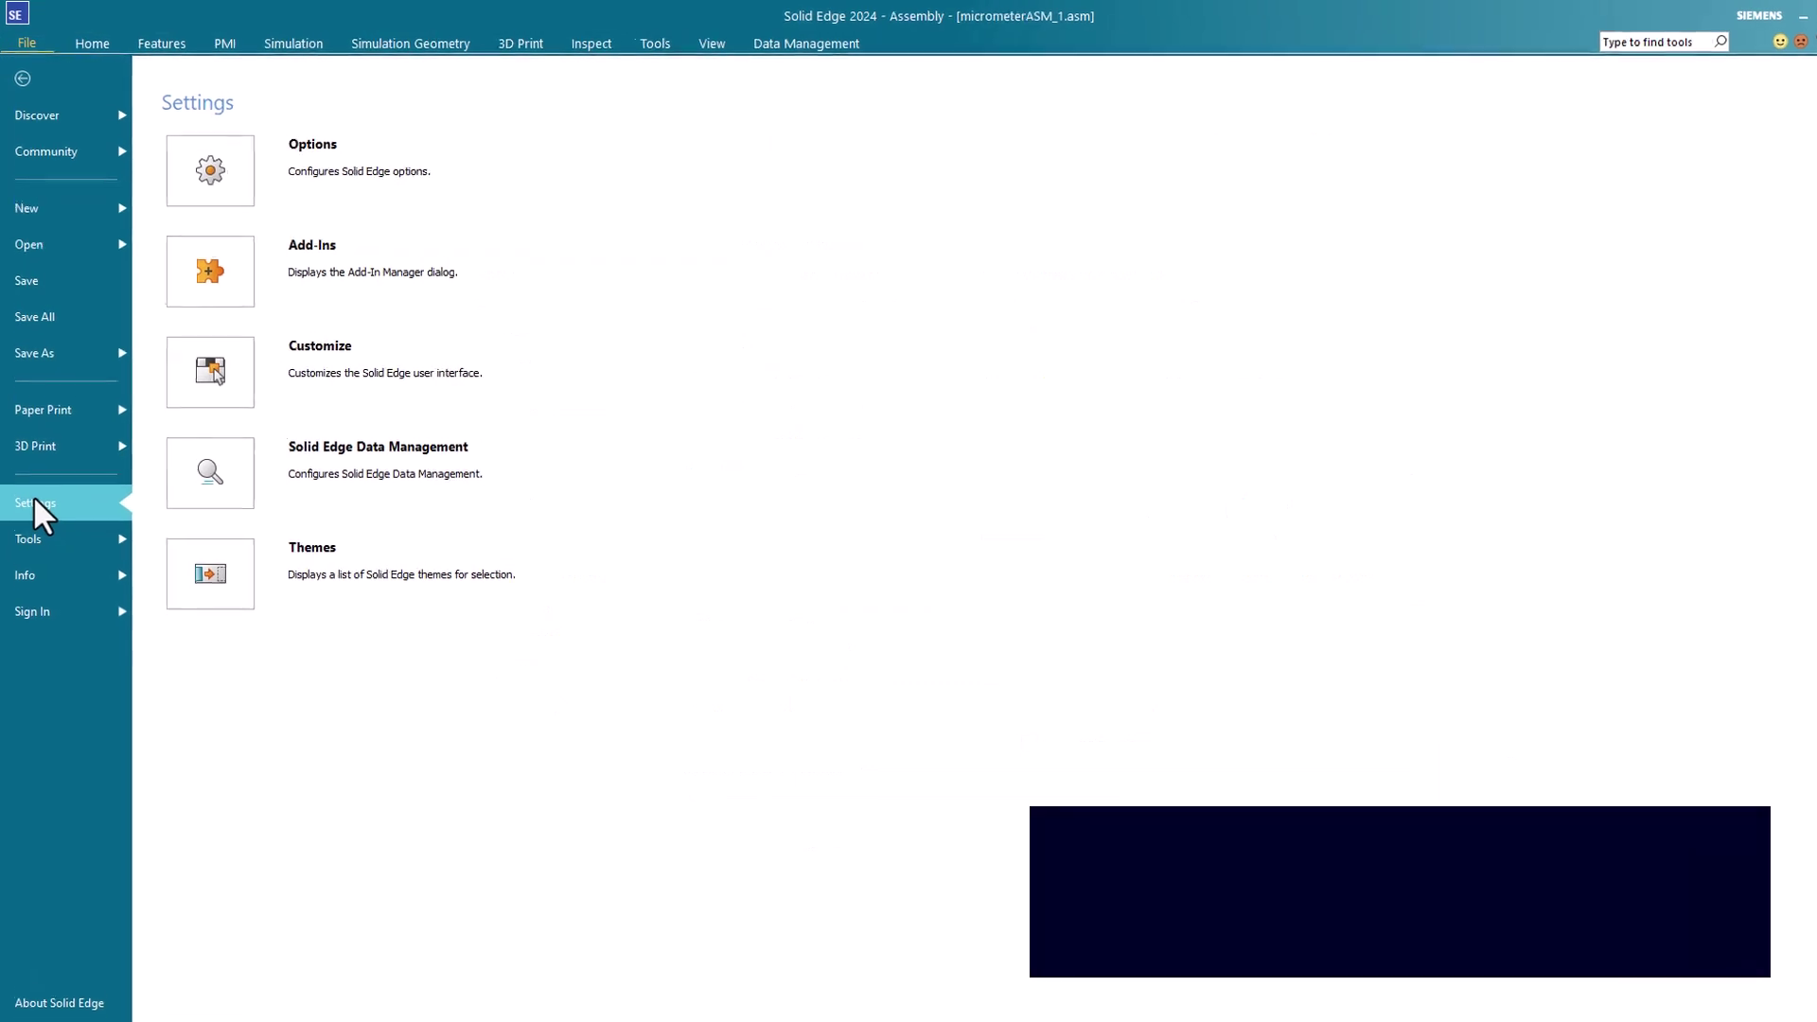
- In Customize, review the Quick Access, ribbon, radial menu, layout and keyboard tabs
click(291, 478)
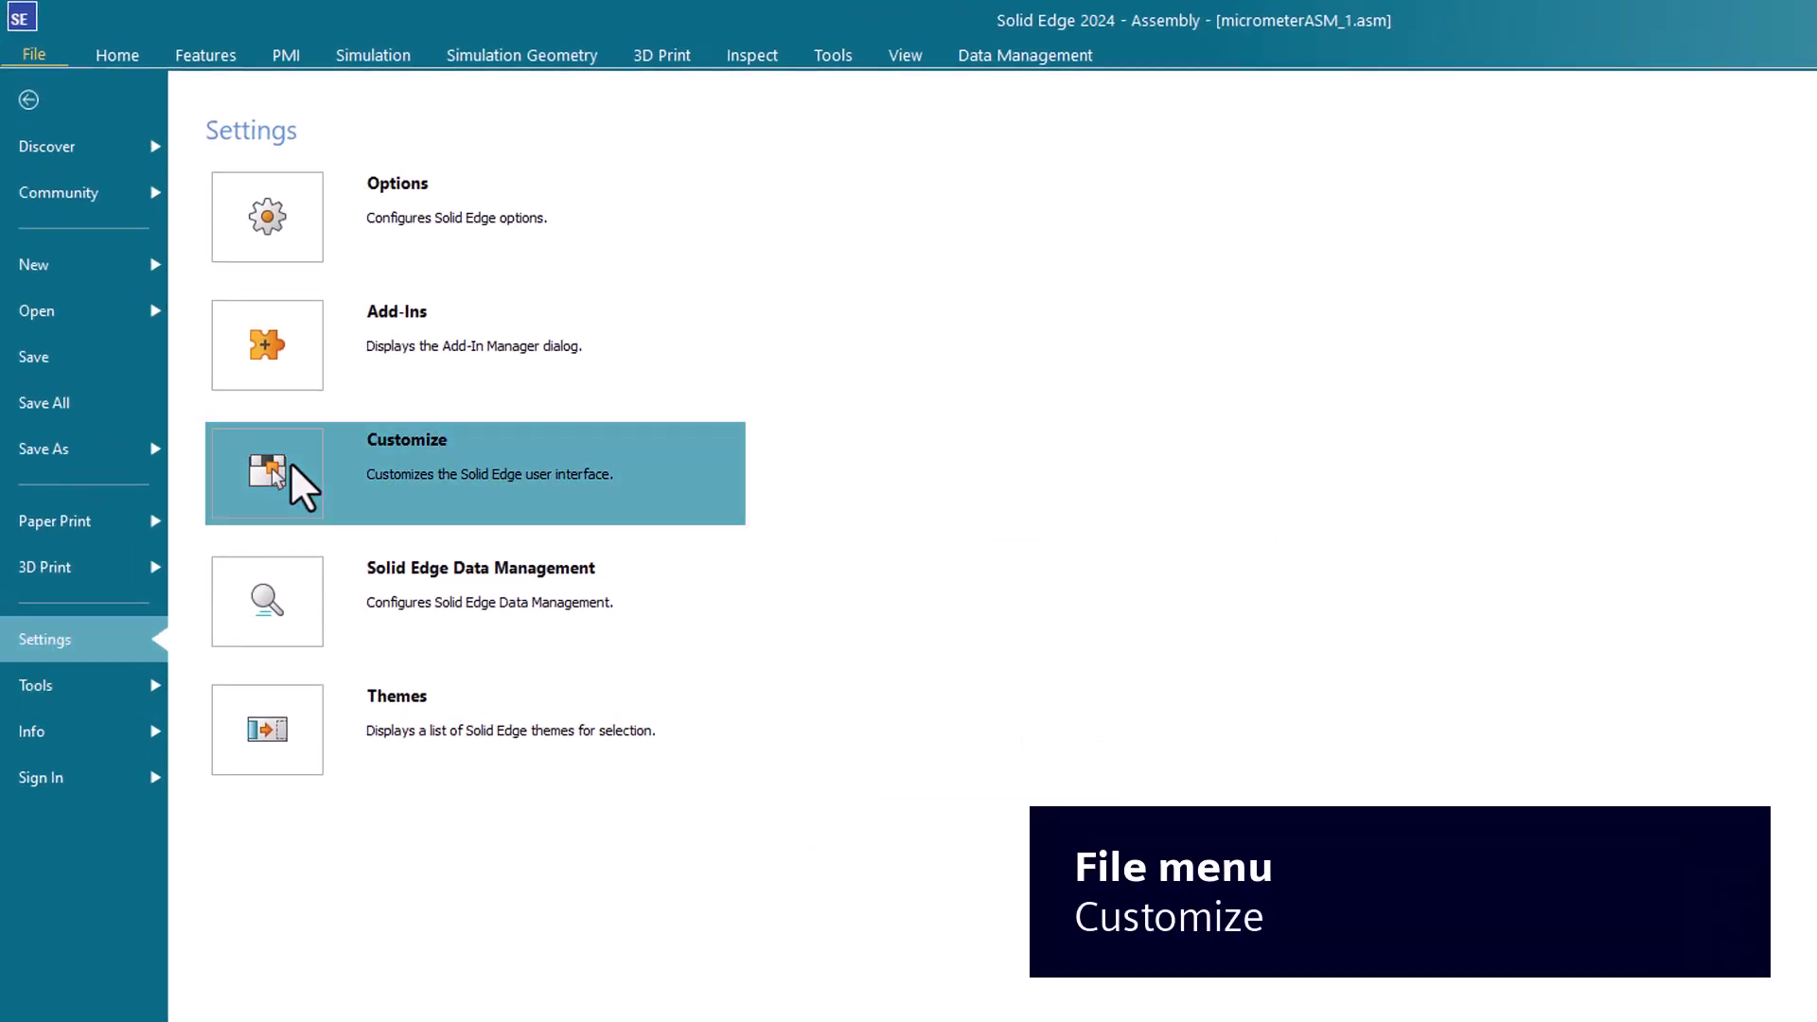
click(890, 423)
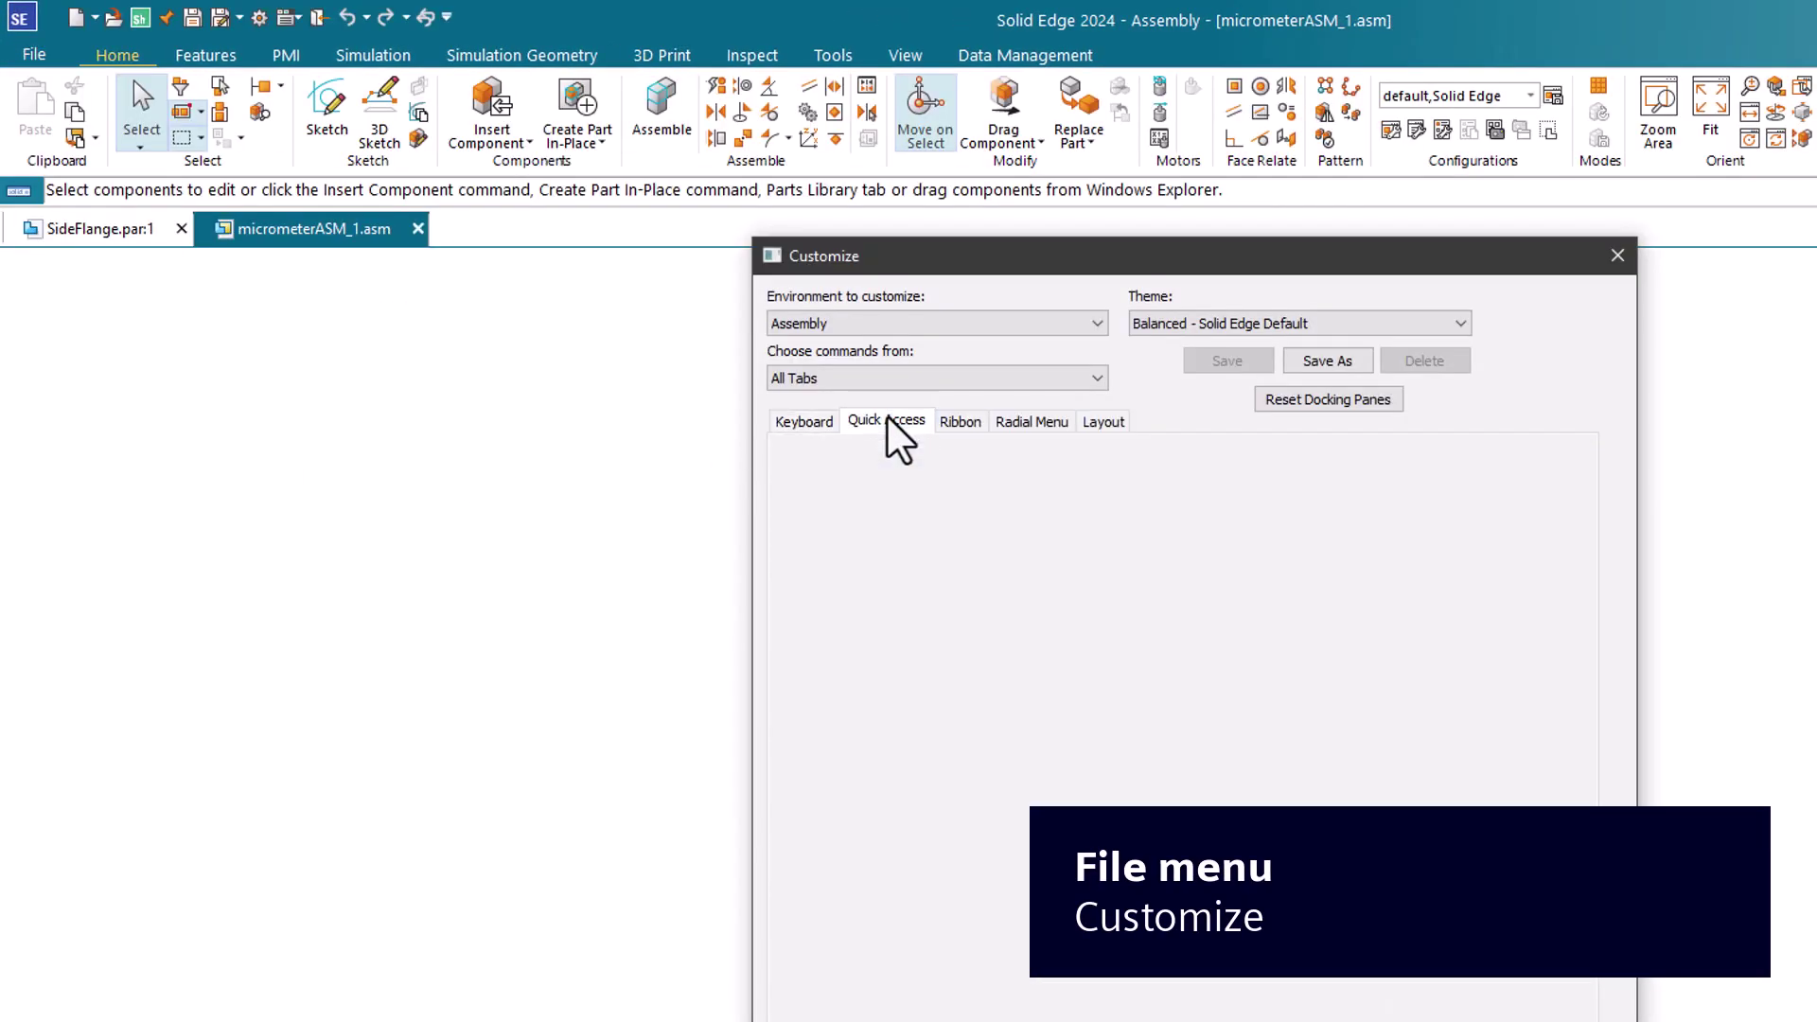
click(956, 417)
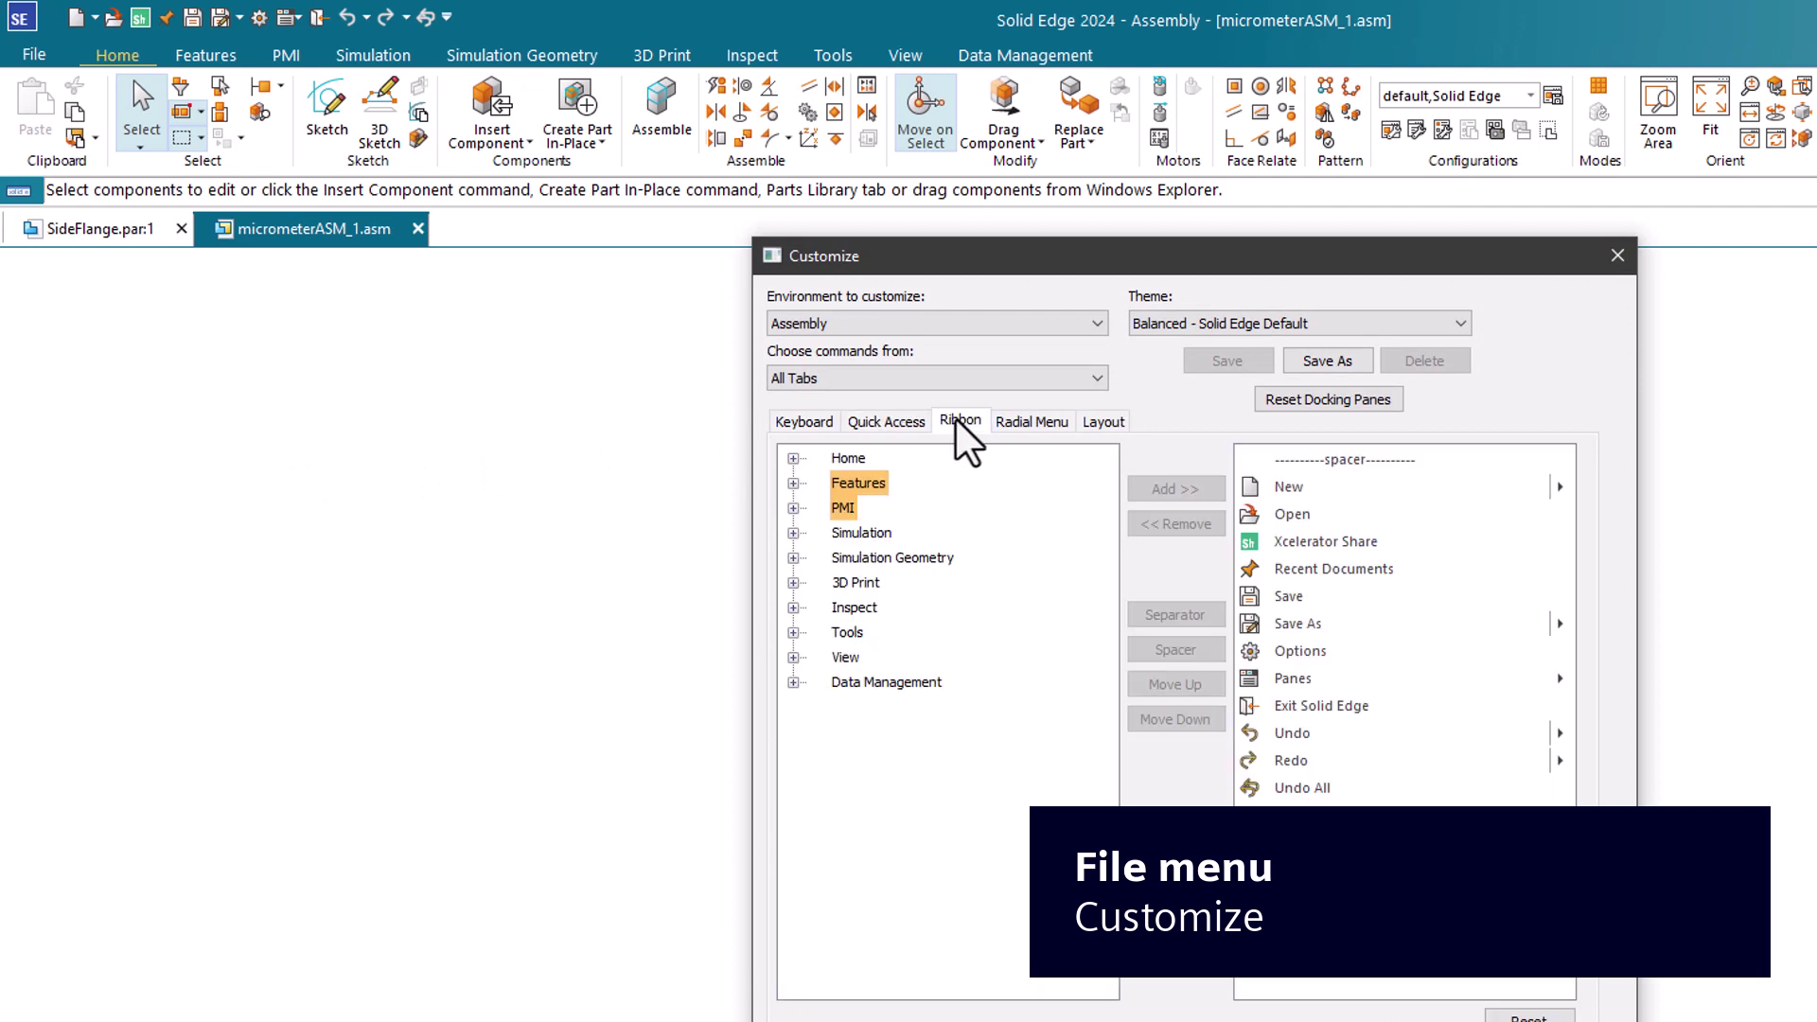
click(1022, 420)
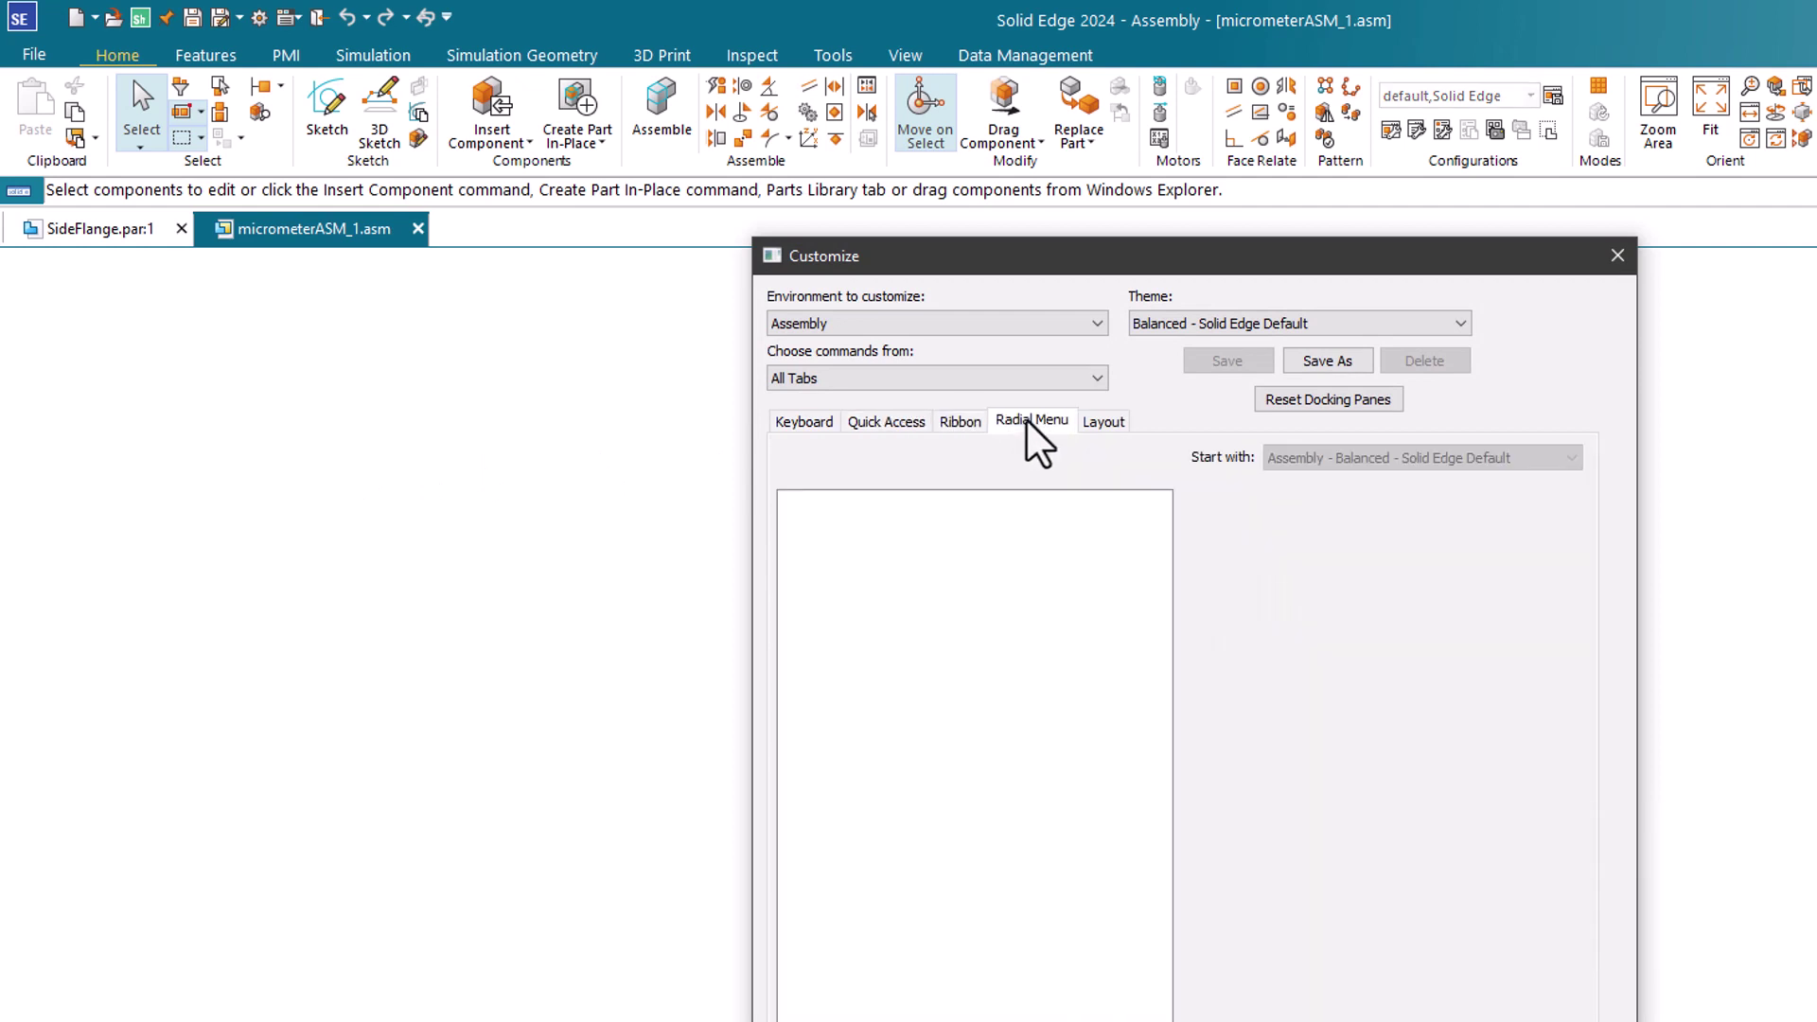
click(1103, 422)
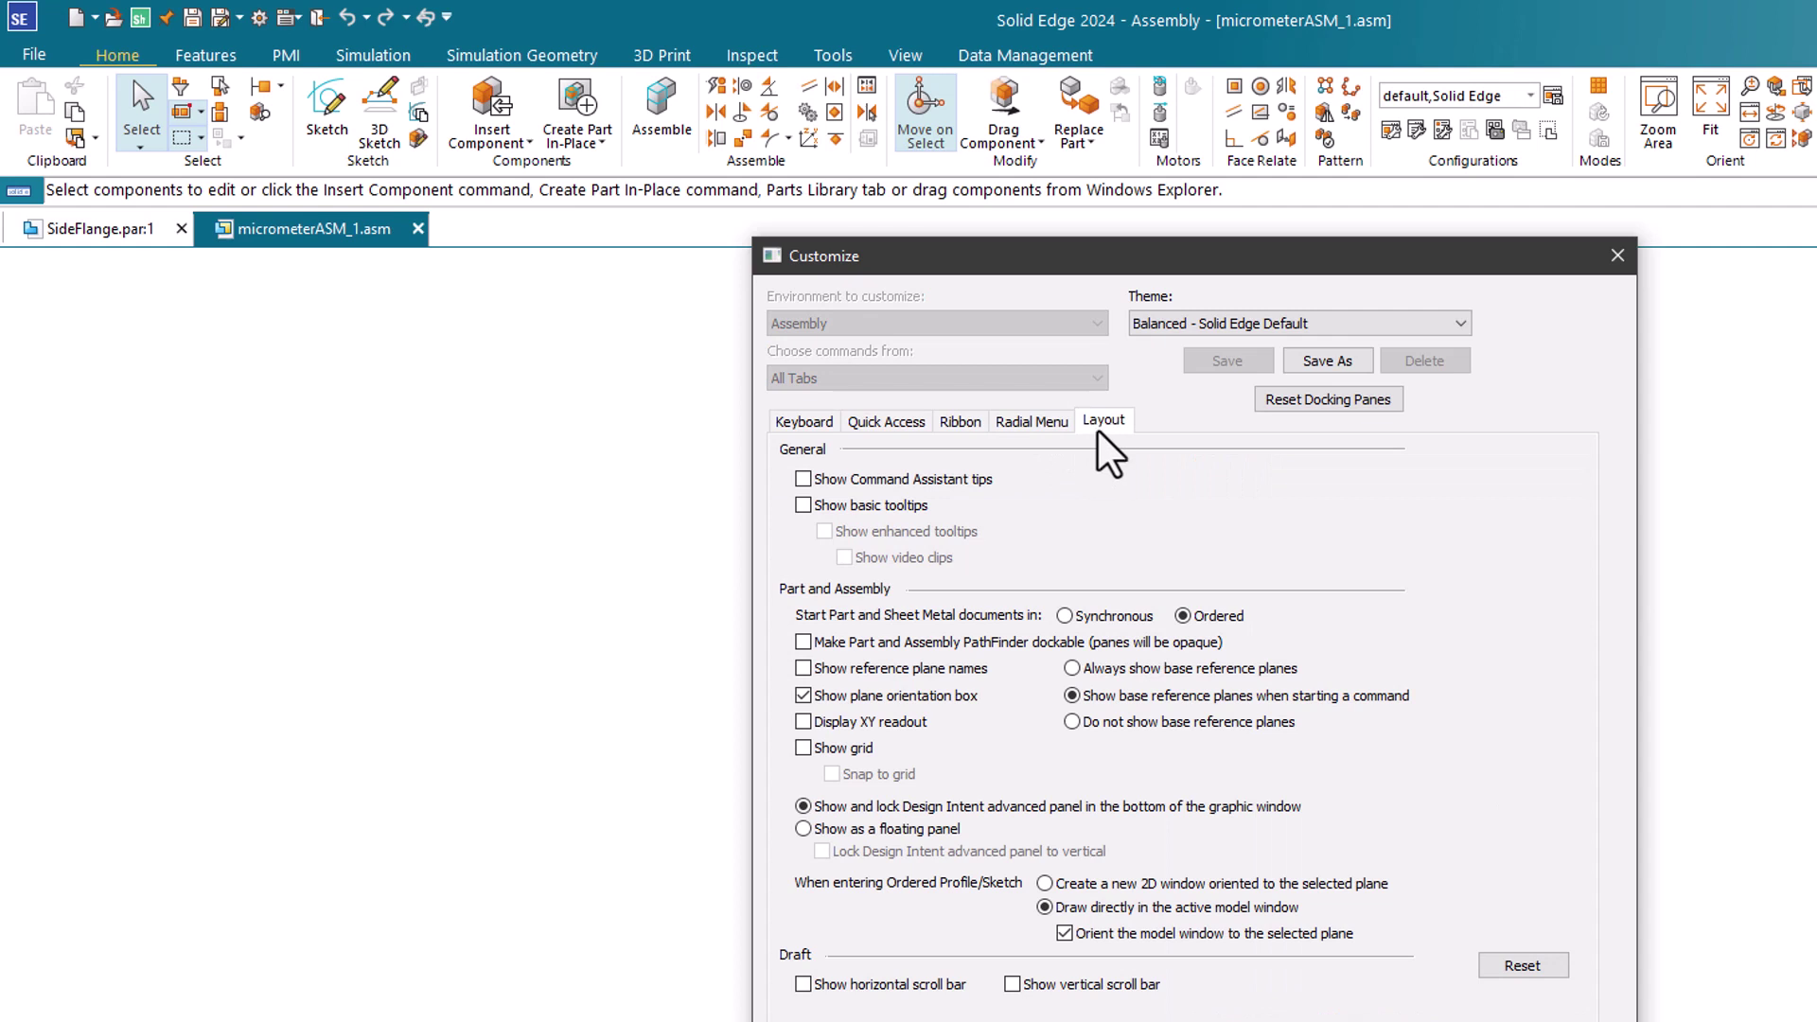
click(816, 424)
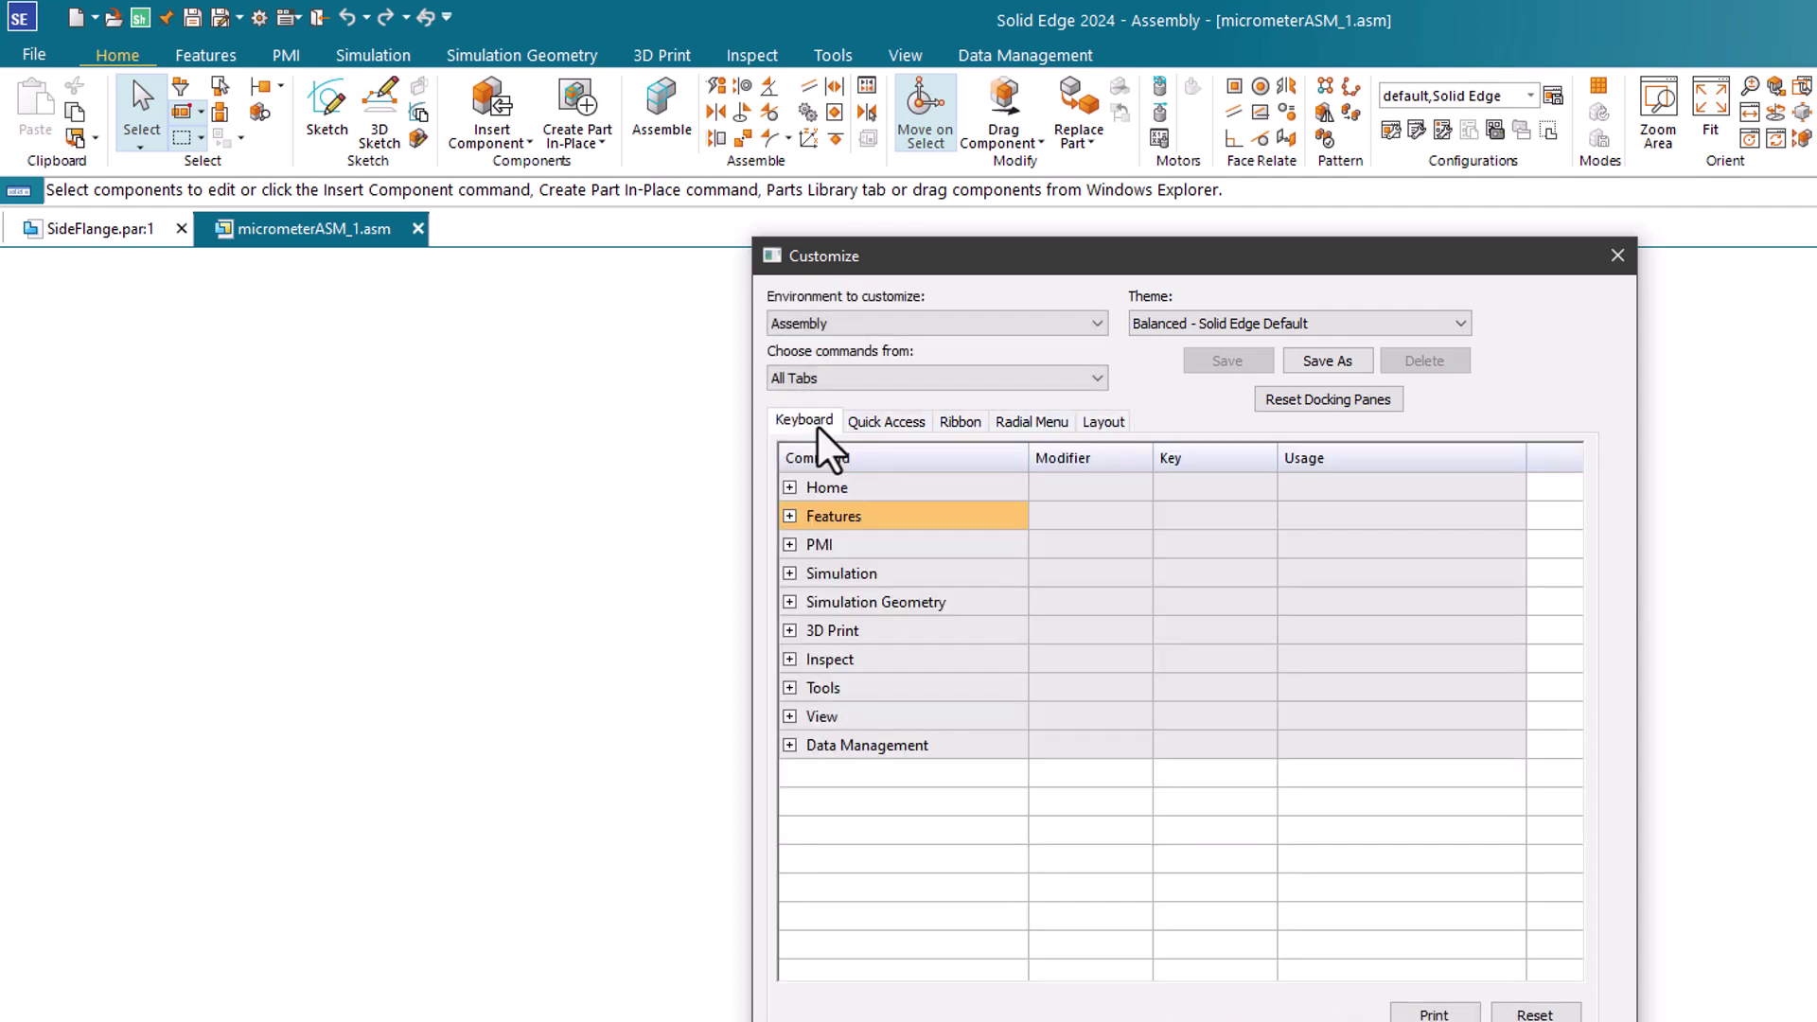
- Save the Explode Render Animate customization as My Custom Theme and check the theme list
click(1003, 326)
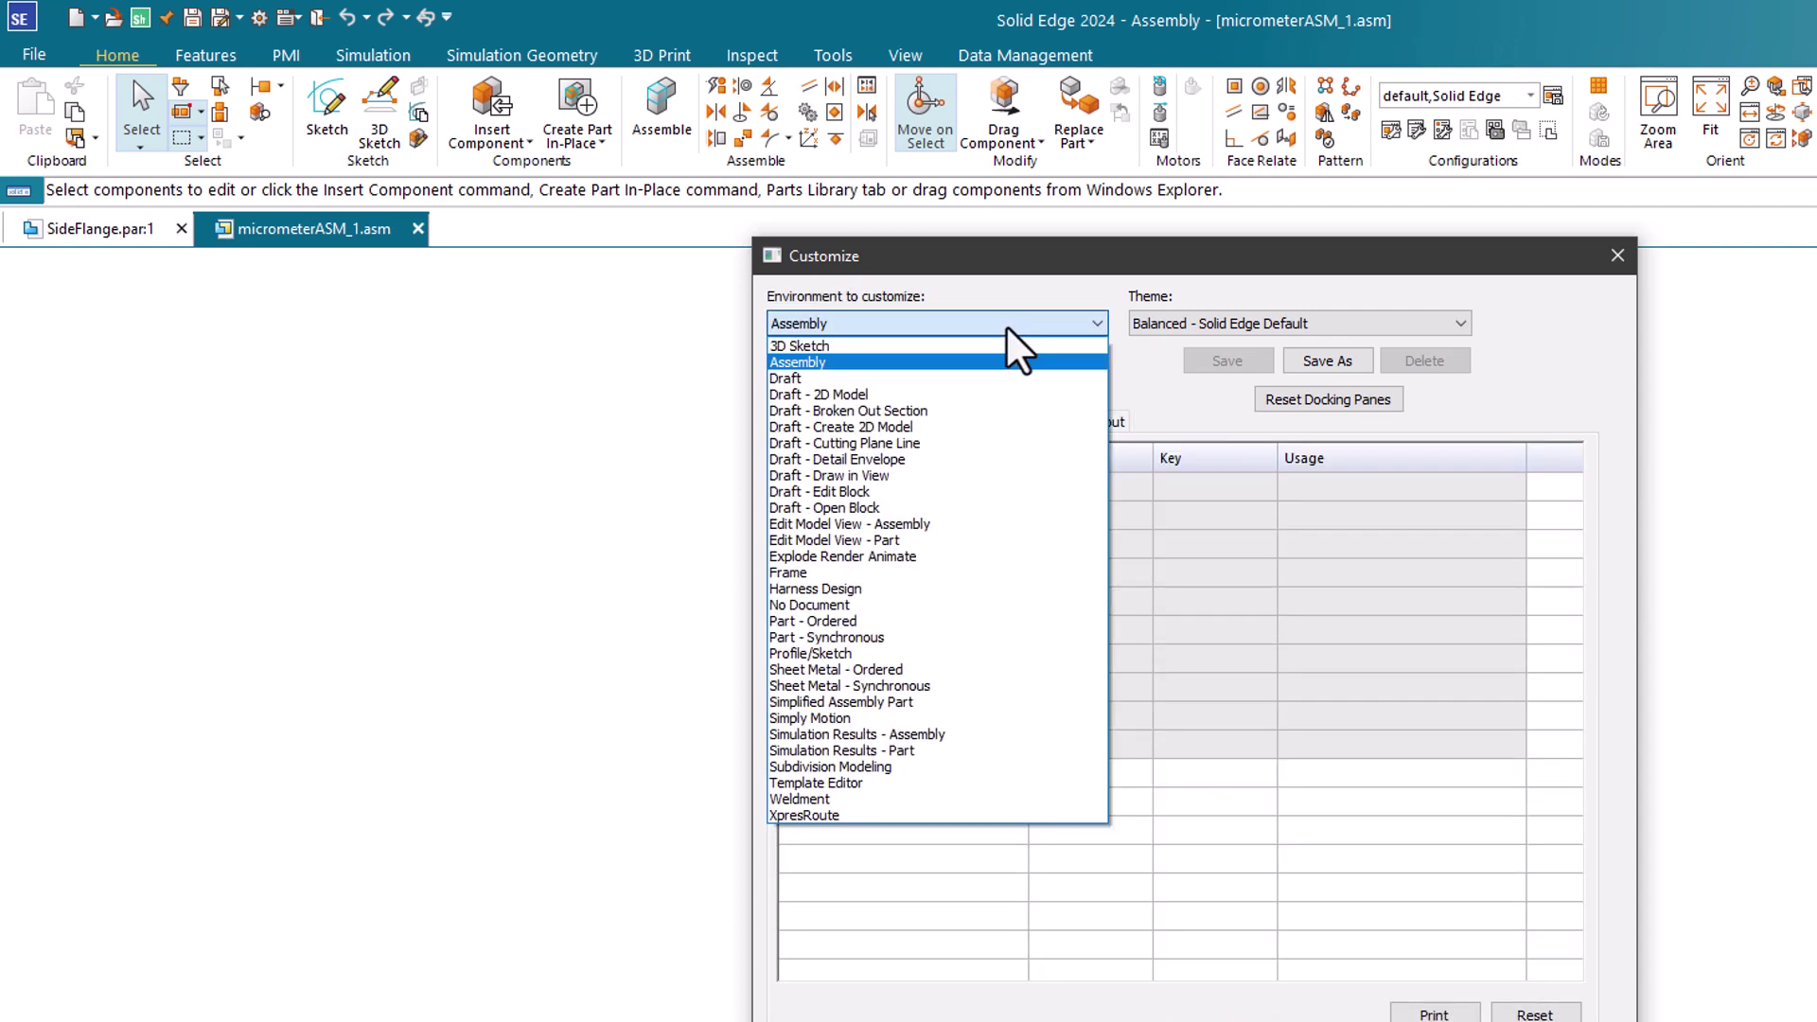
click(937, 554)
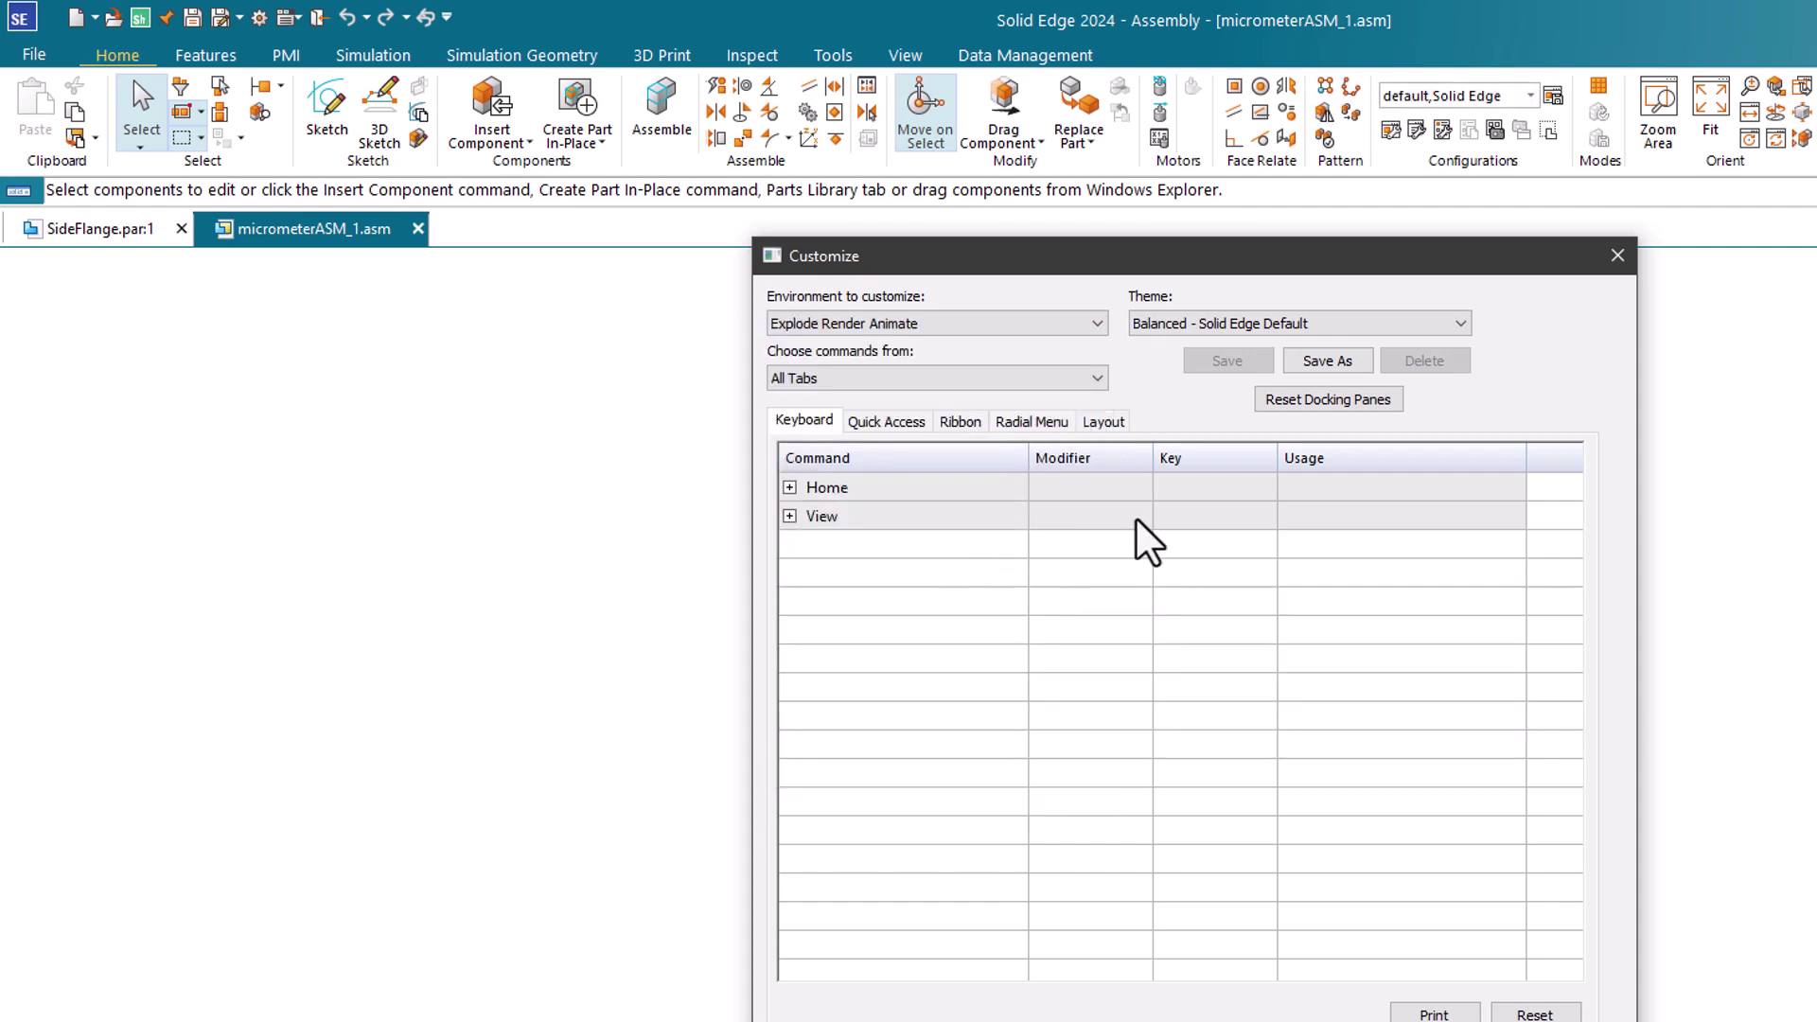
click(1309, 364)
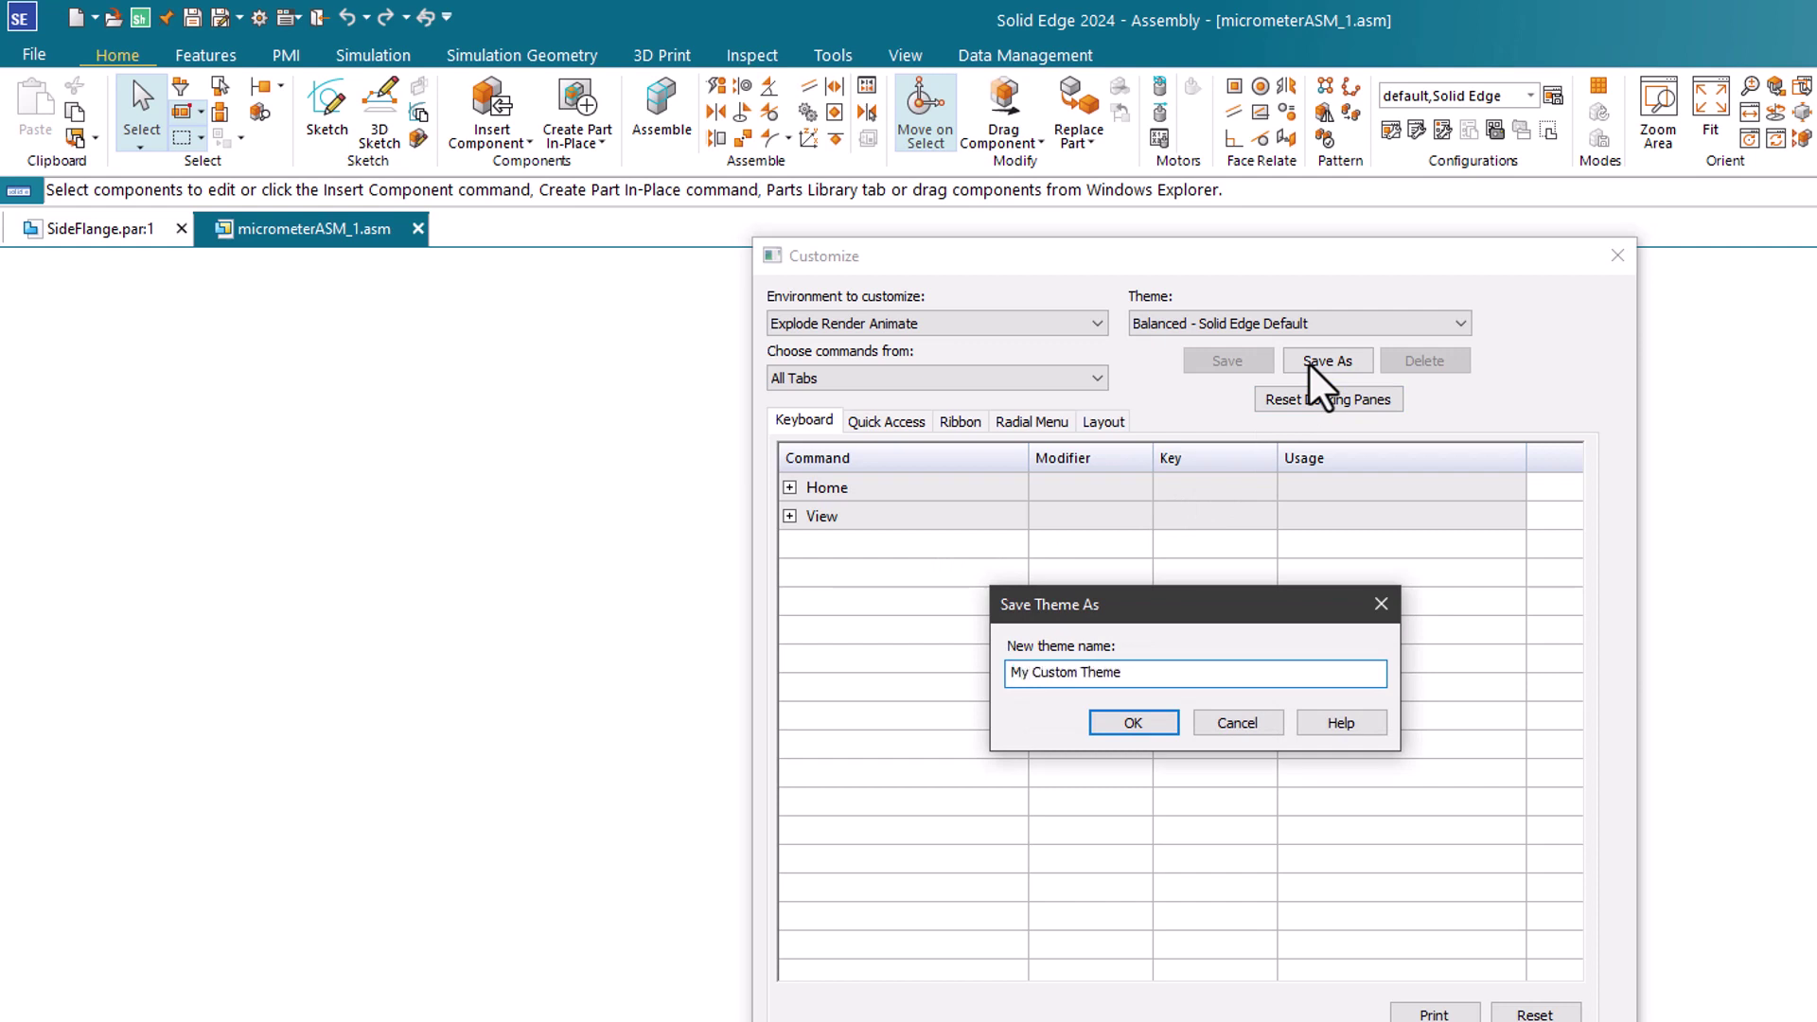
click(1130, 727)
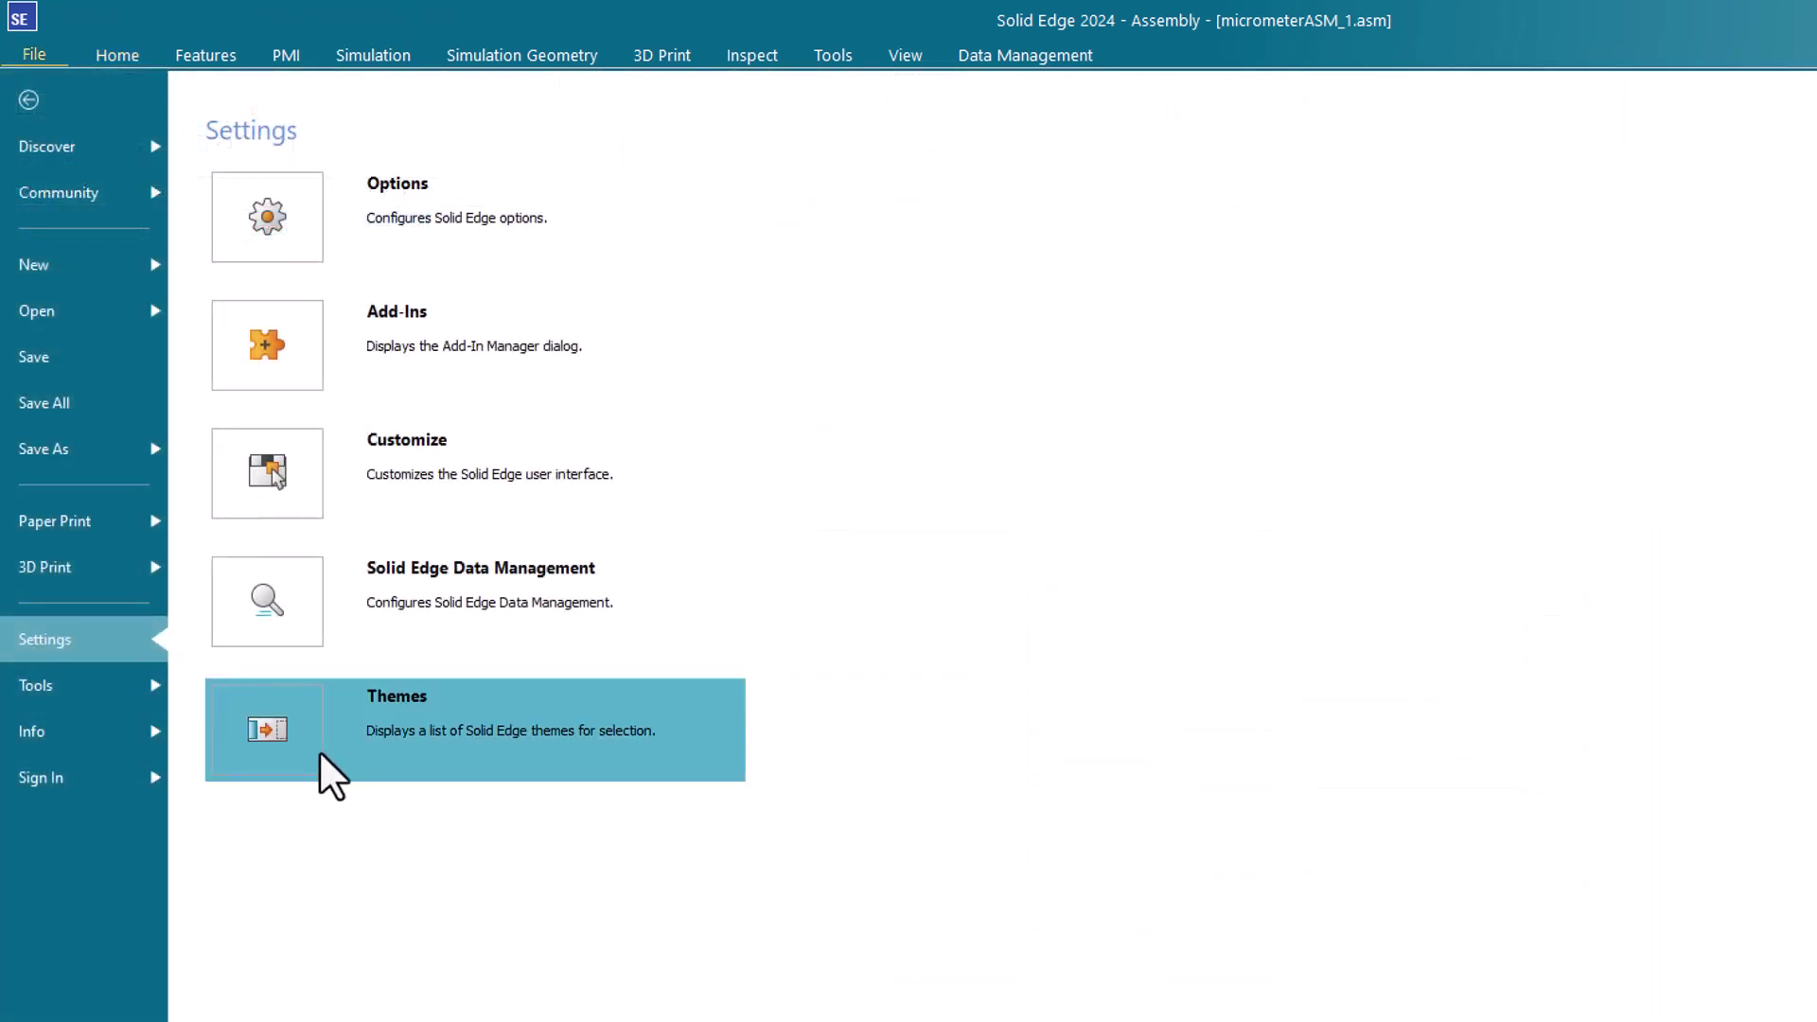
click(266, 744)
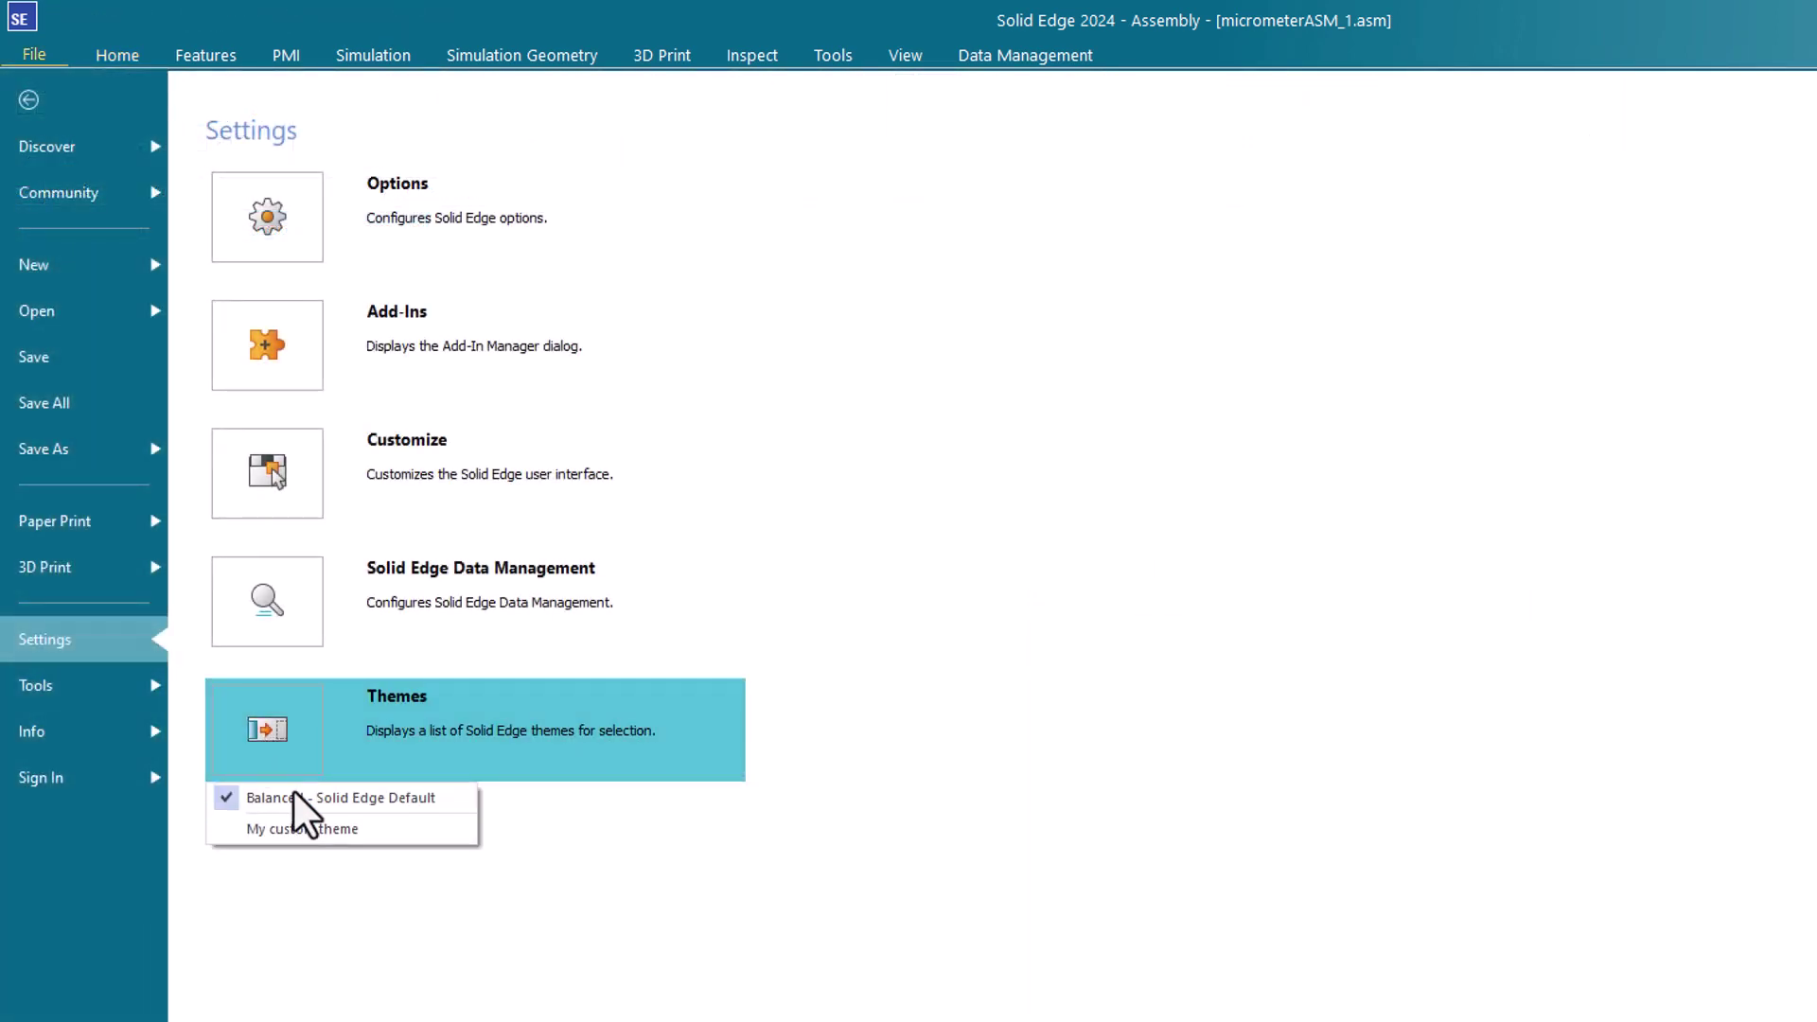
click(328, 849)
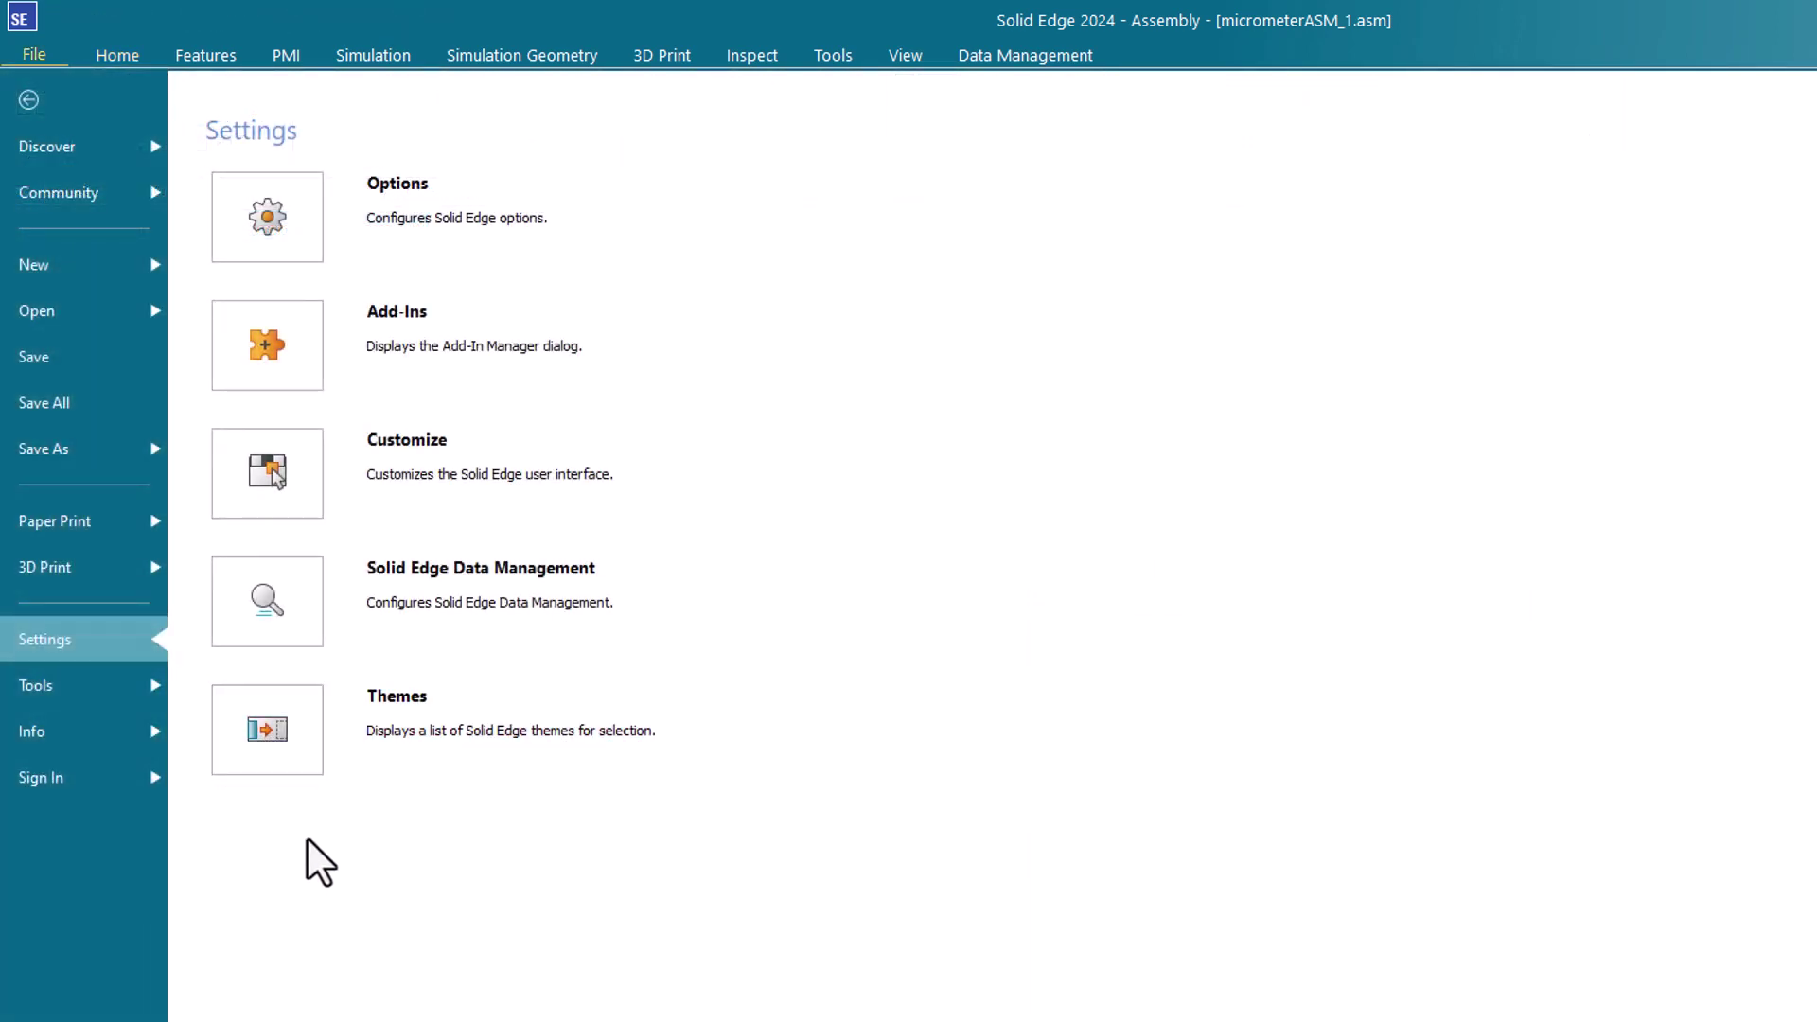
- View the file Tools page, then the Info page with File Units, Properties and Edit Links
click(109, 682)
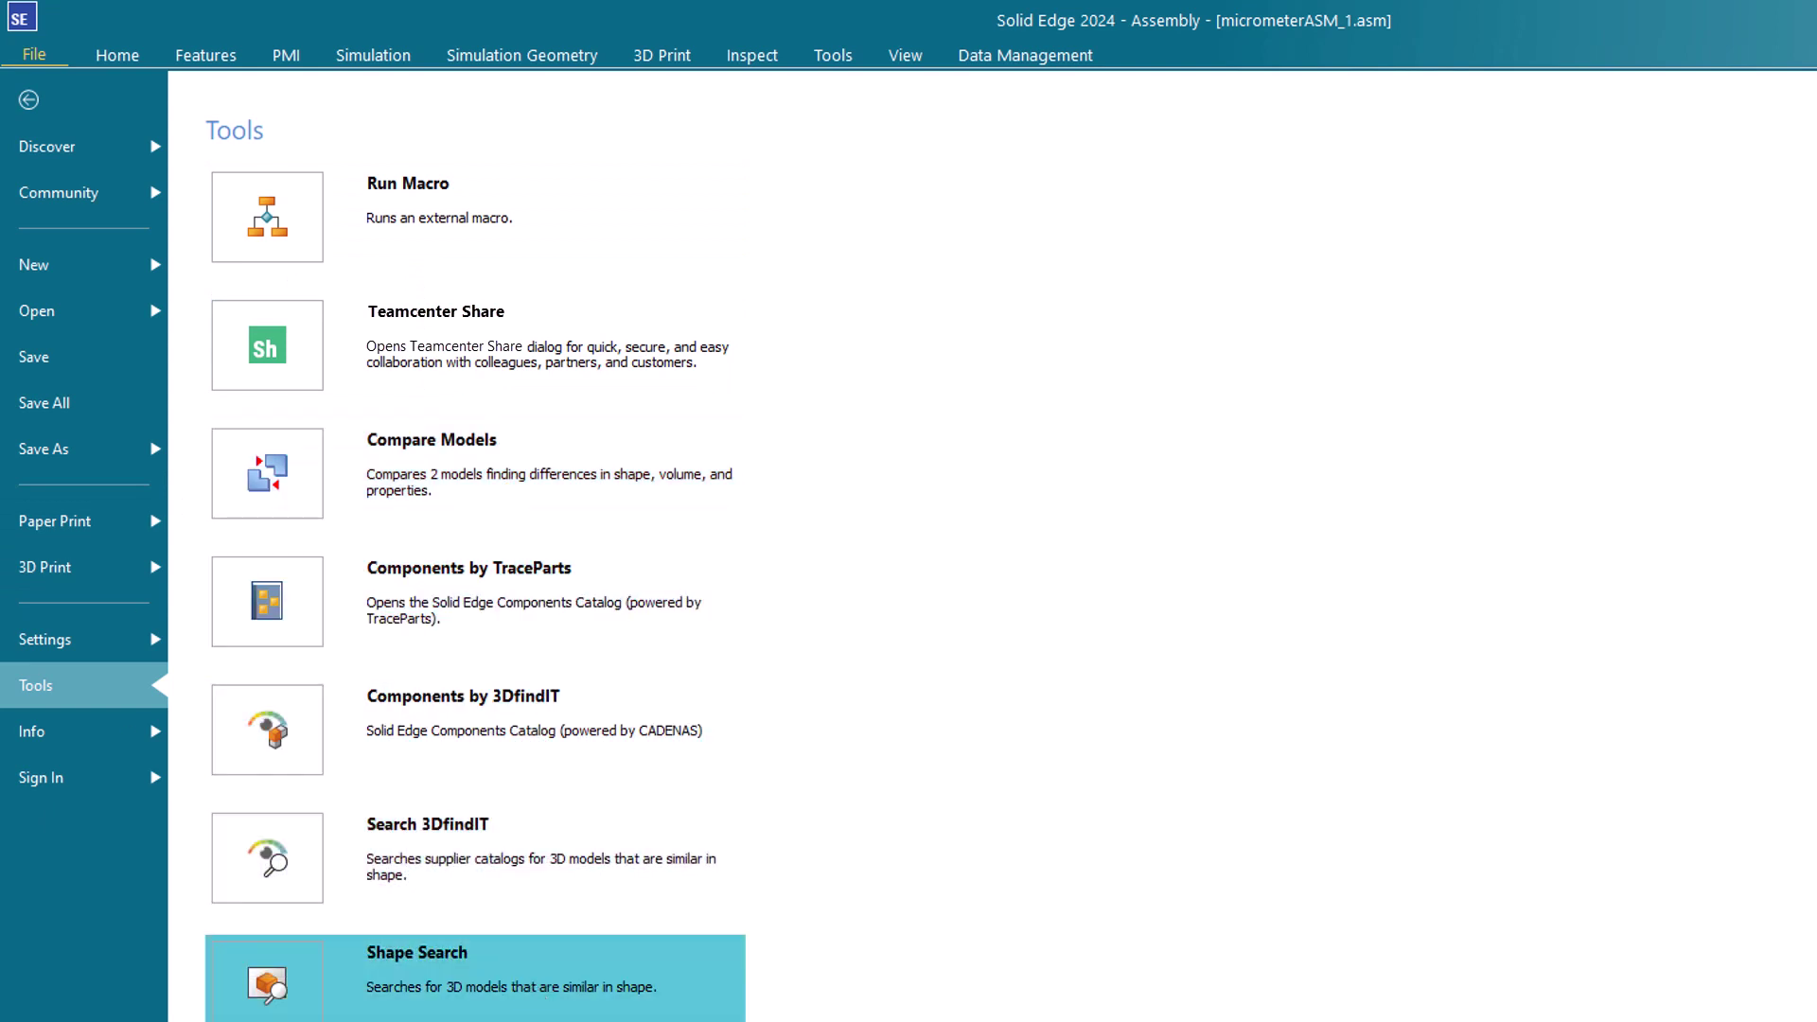
mouse_move(21, 743)
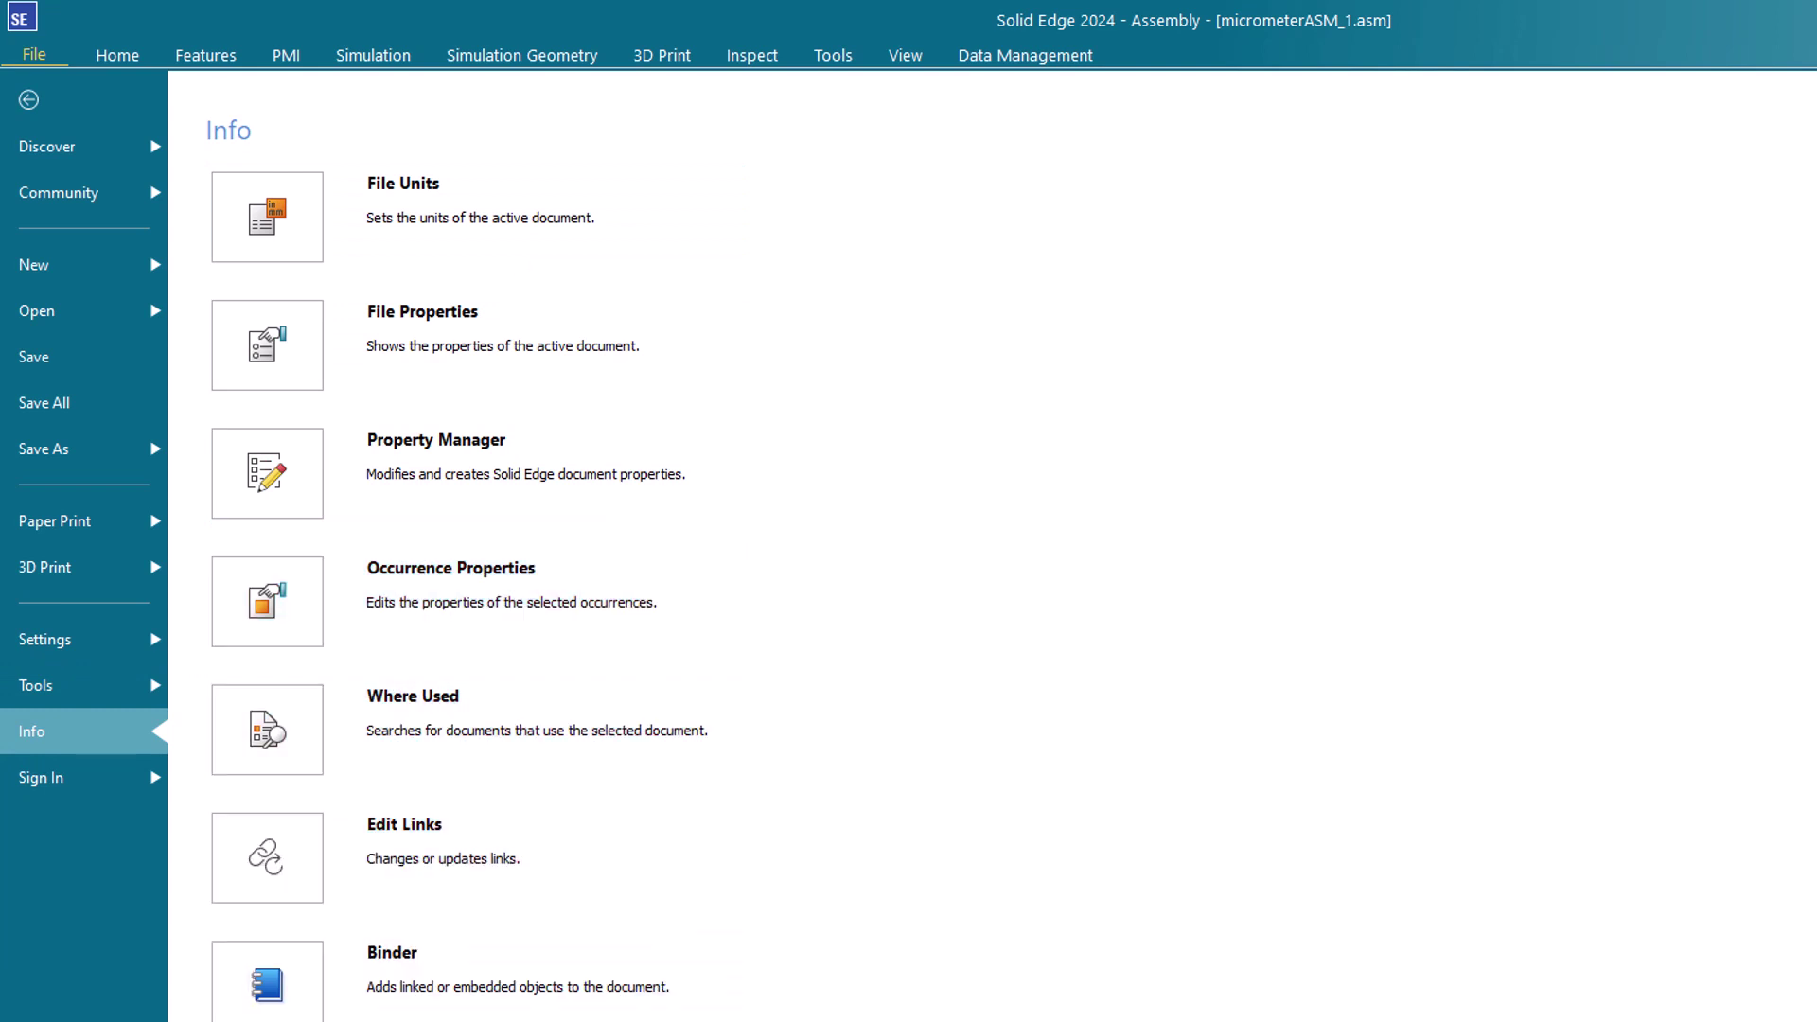
- Sign in to Teamcenter Share by entering the account e-mail address
click(68, 791)
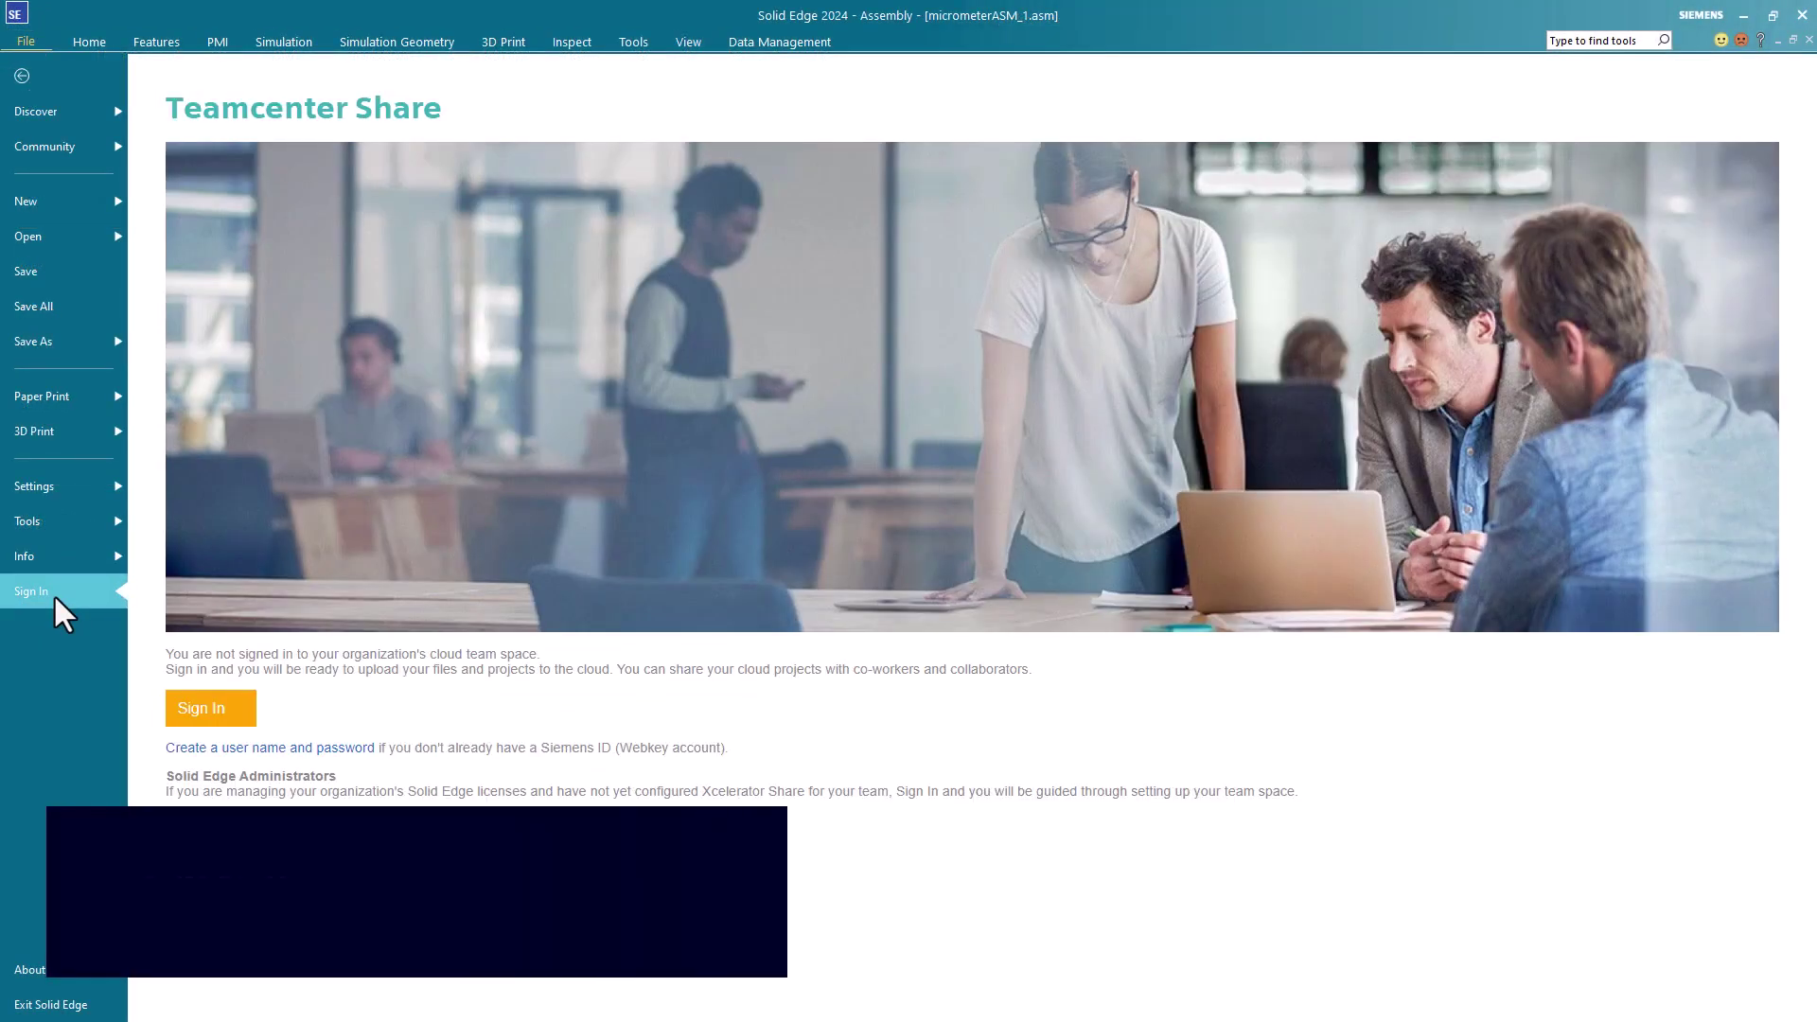
click(210, 715)
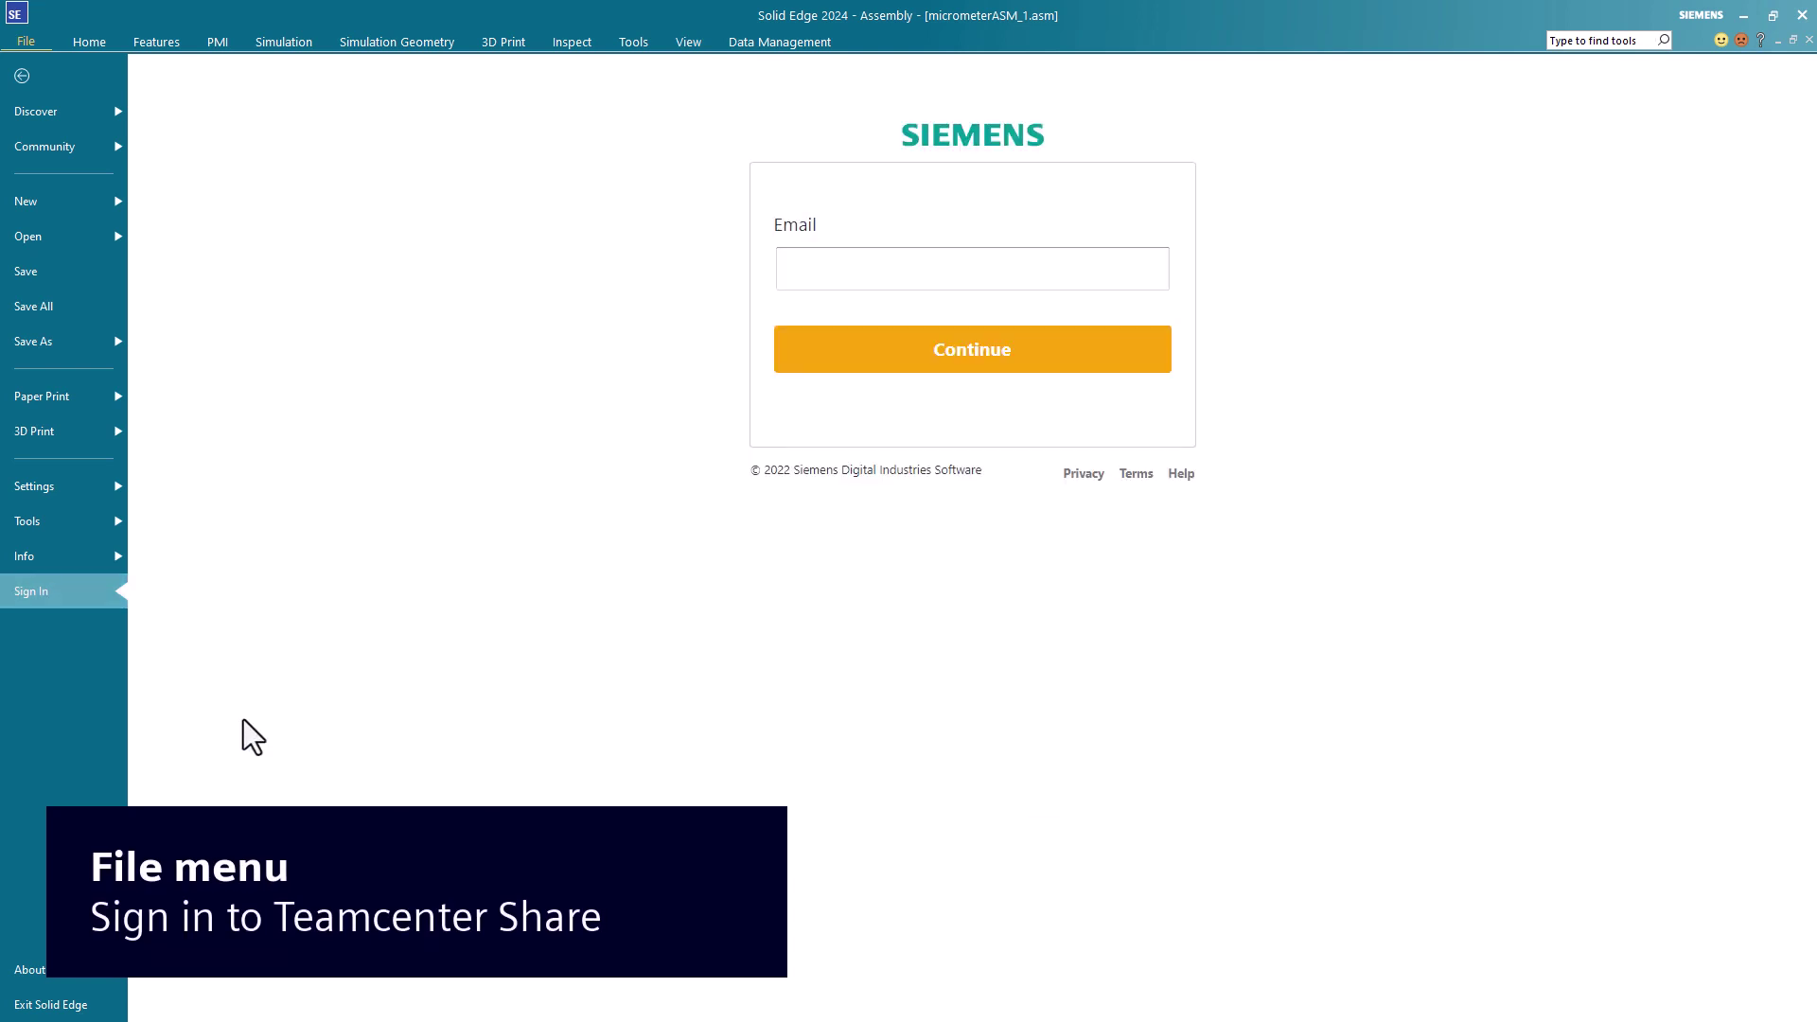
text(your_email_ad)
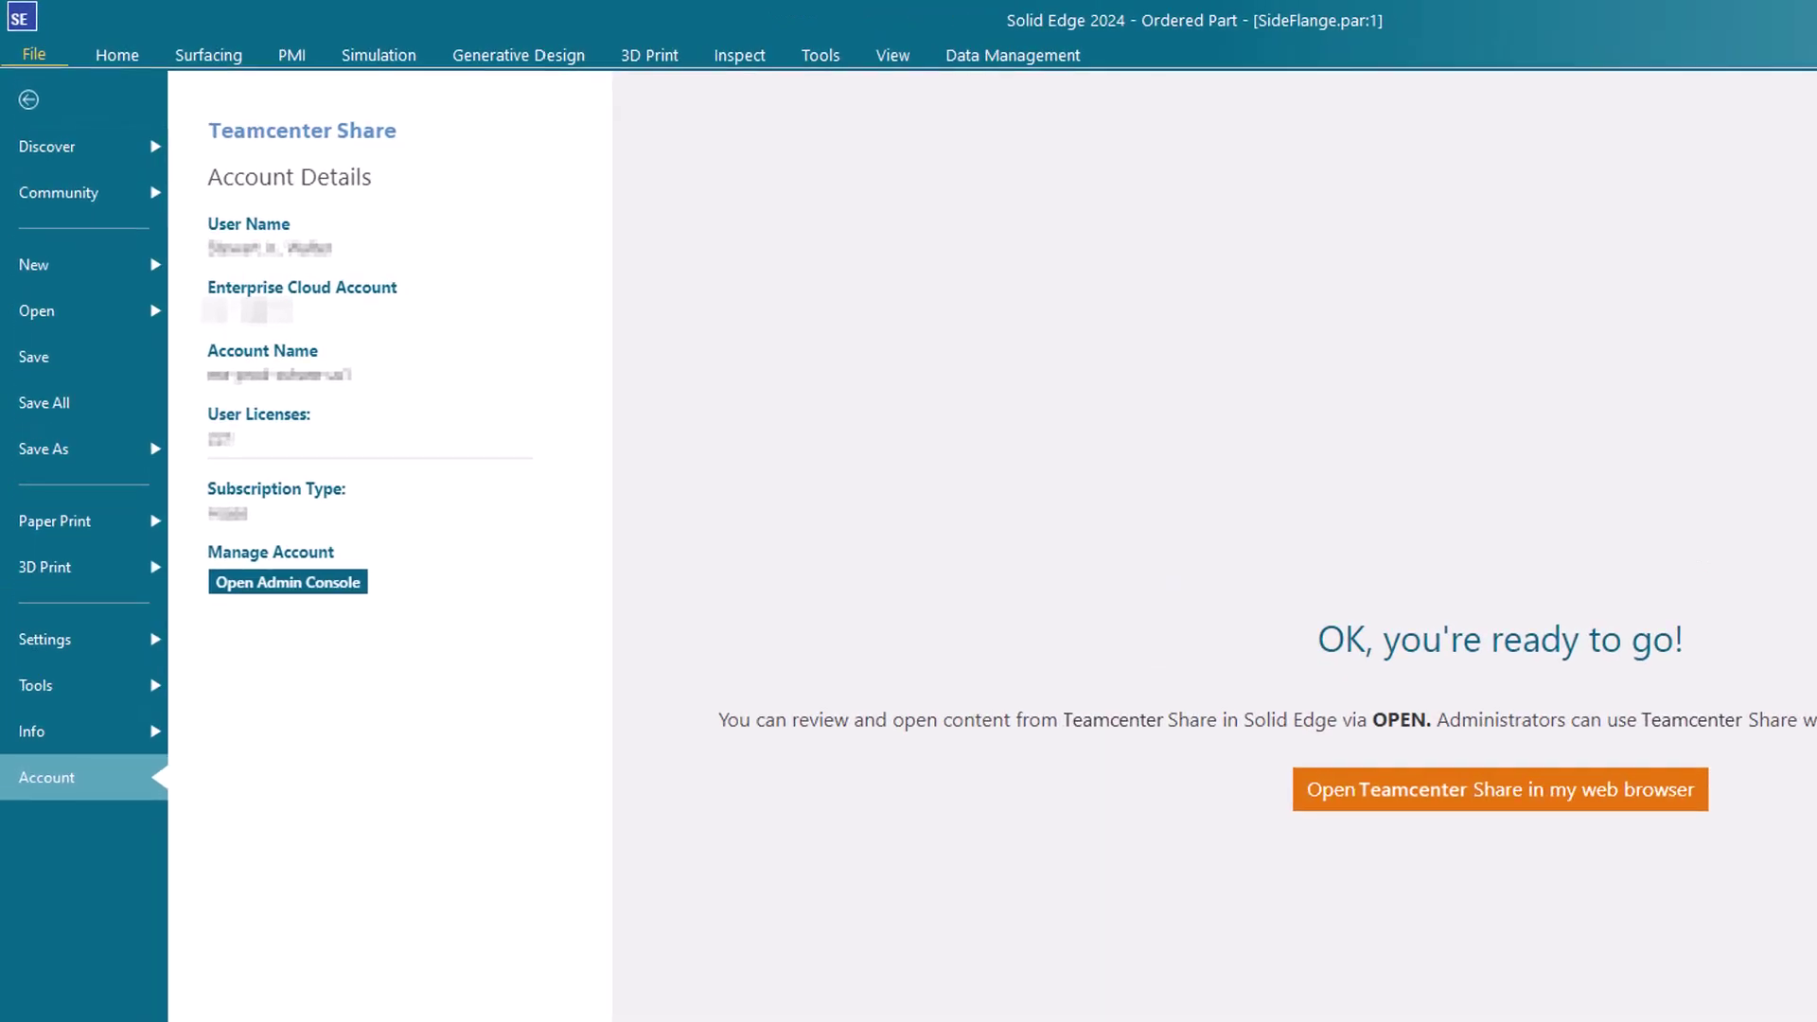
- List my own Teamcenter Share projects under Open > Shared, showing Home Folder and A1_Flange
click(90, 317)
click(270, 275)
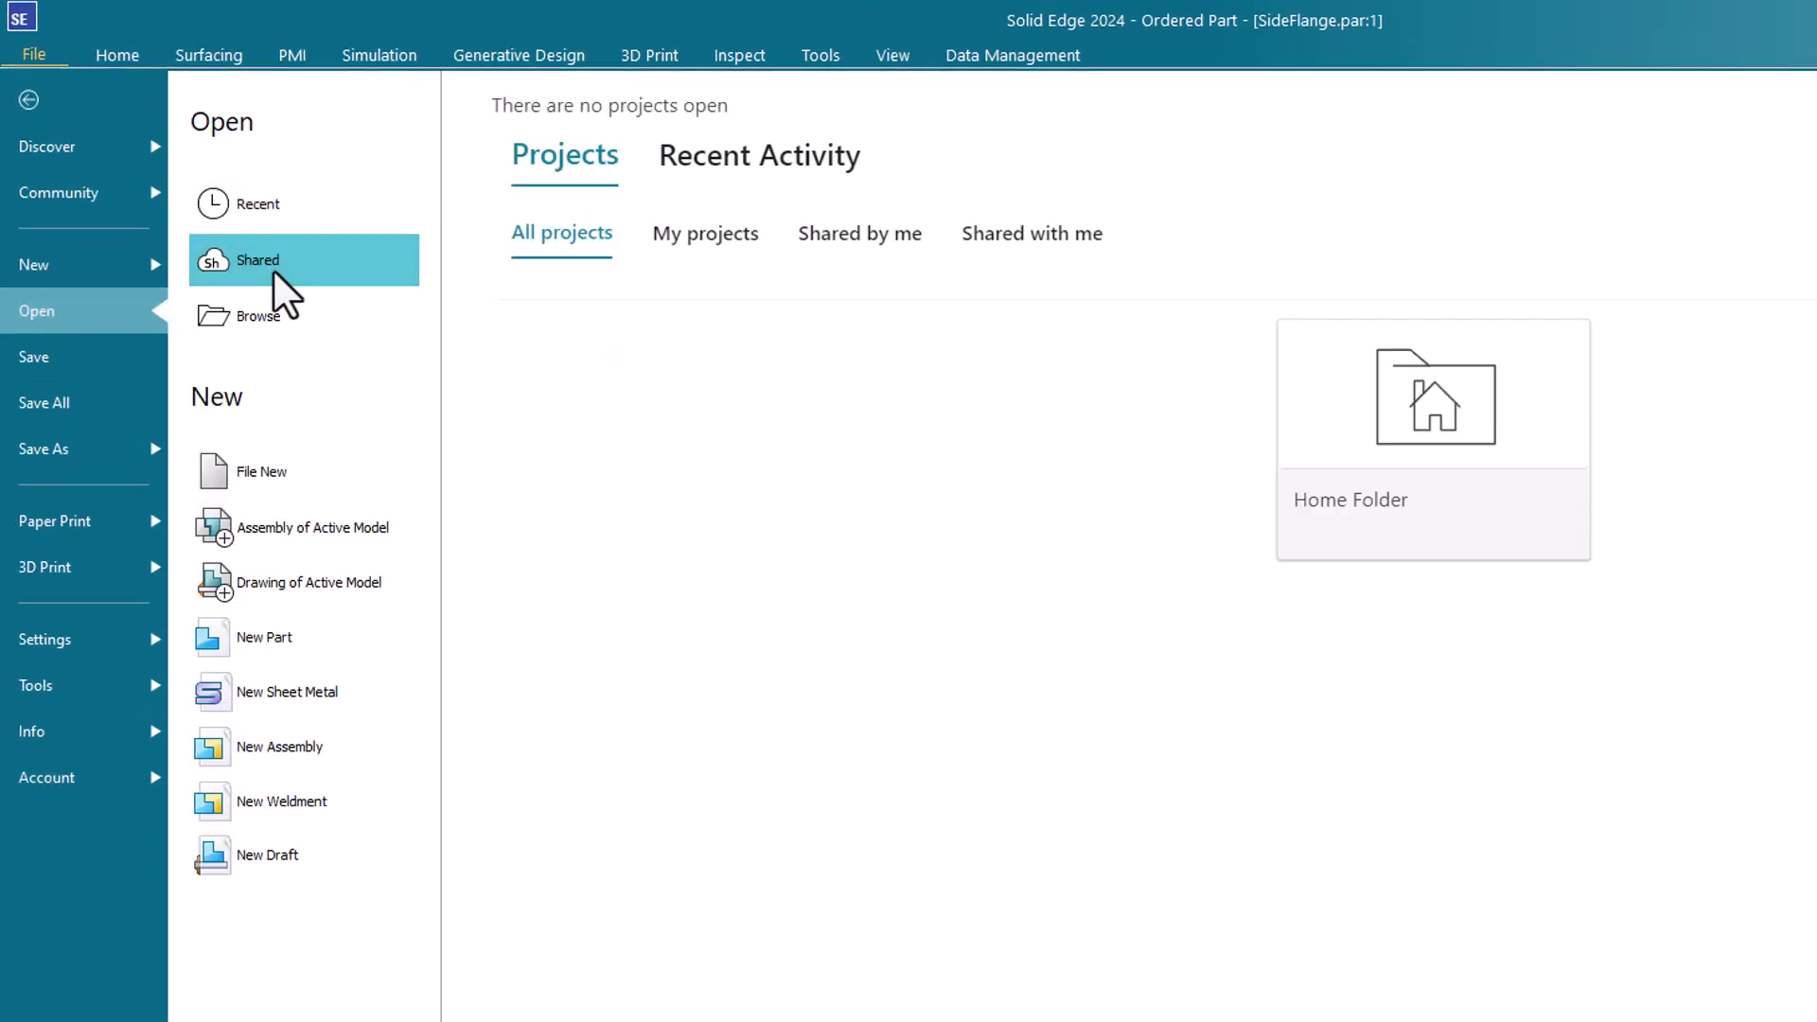
click(502, 235)
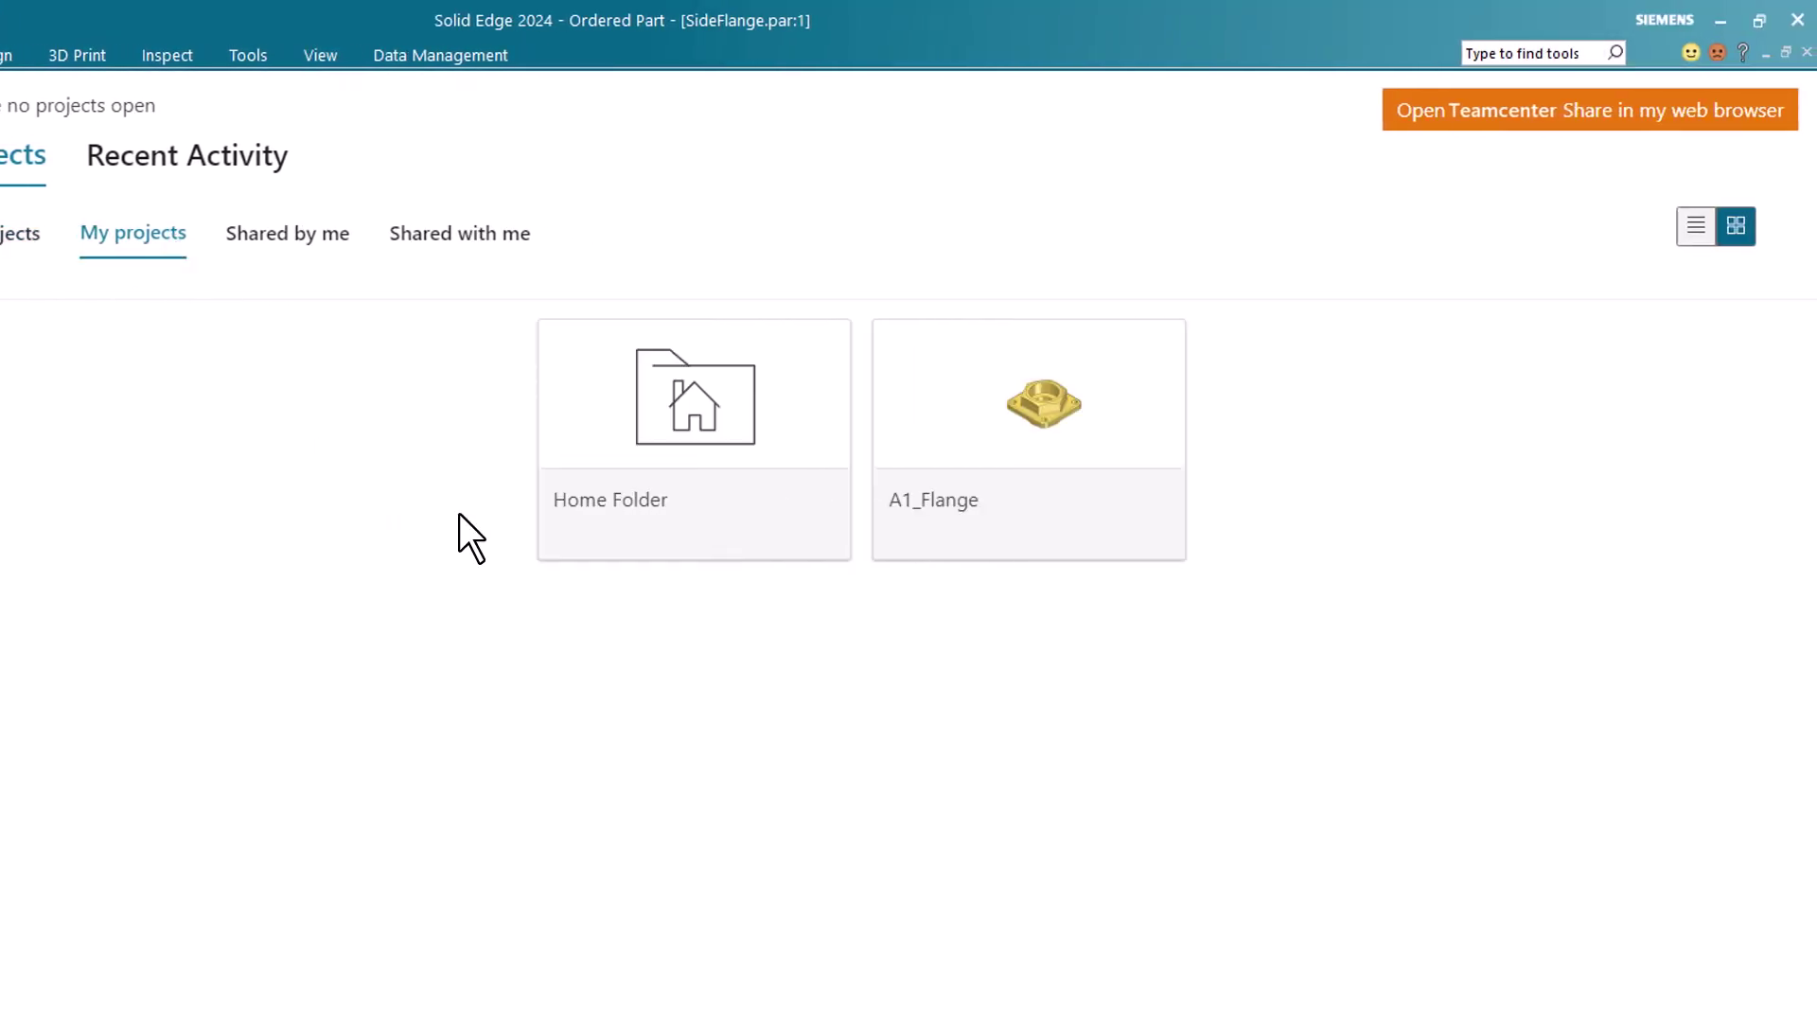
- Open the A1_Flange project in Teamcenter Share's web page, then return to micrometerASM_1.asm
click(1585, 119)
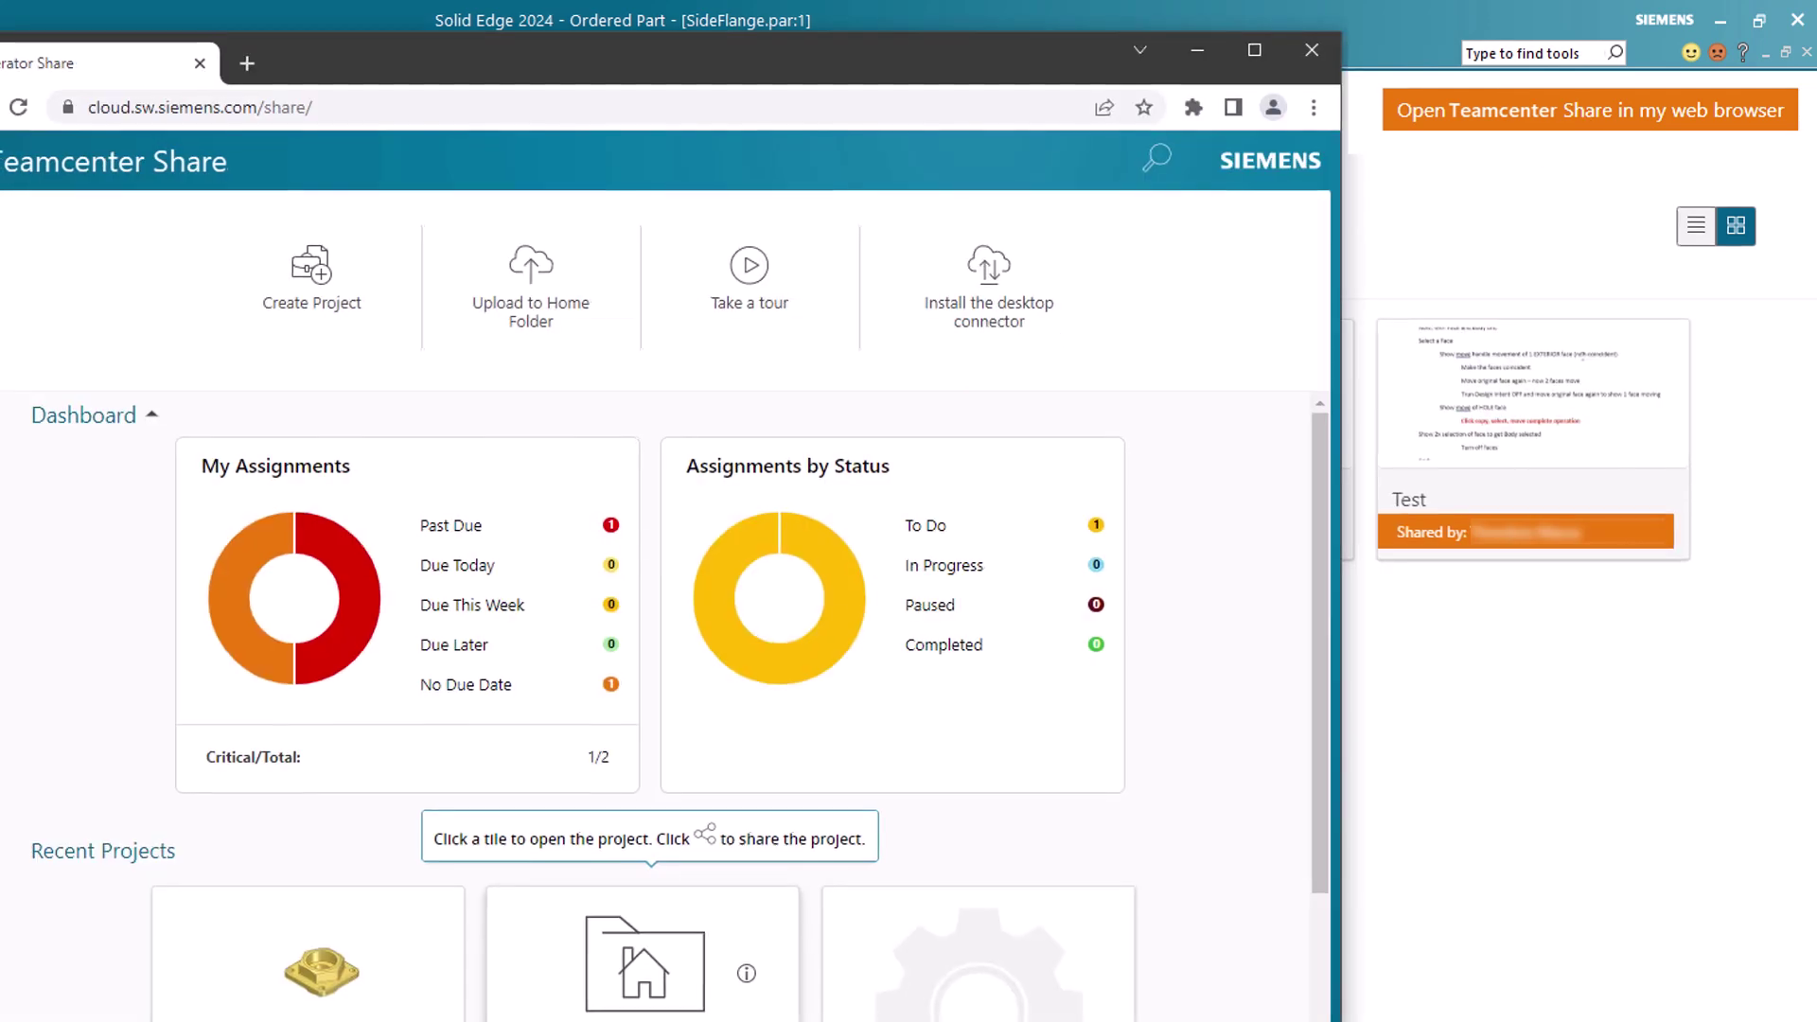
scroll(909, 568, down, 5)
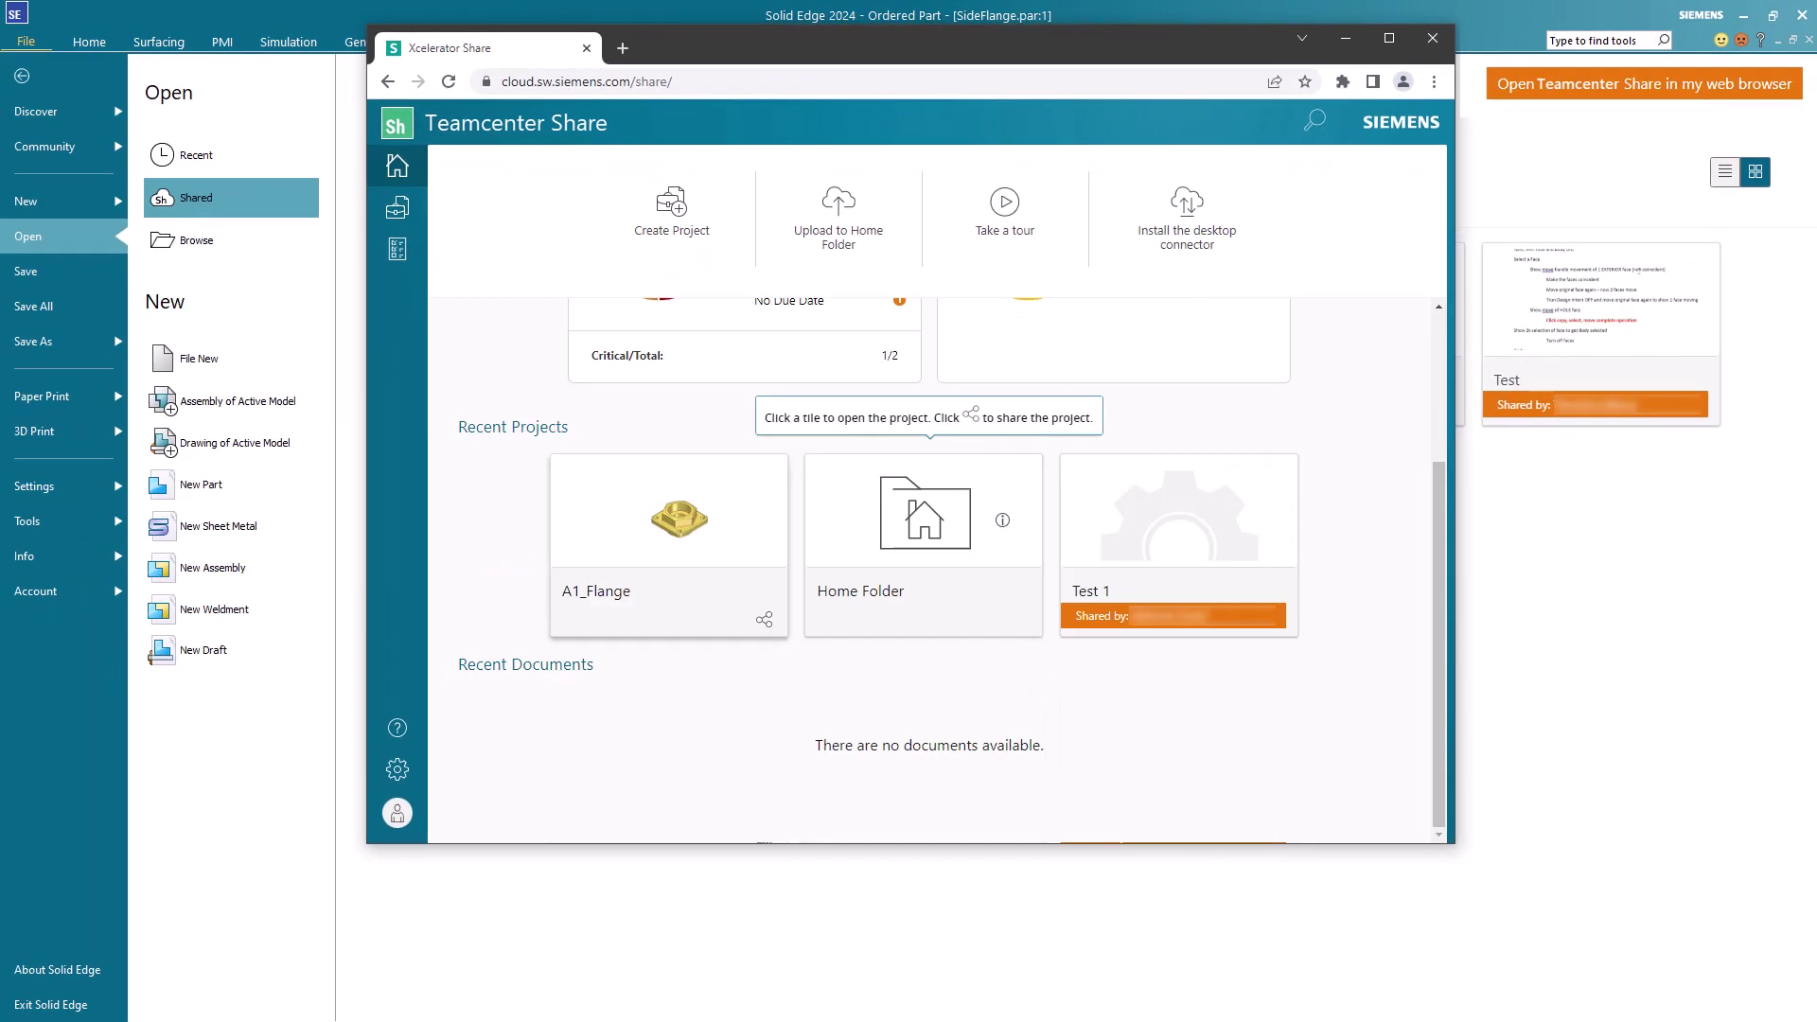
click(669, 530)
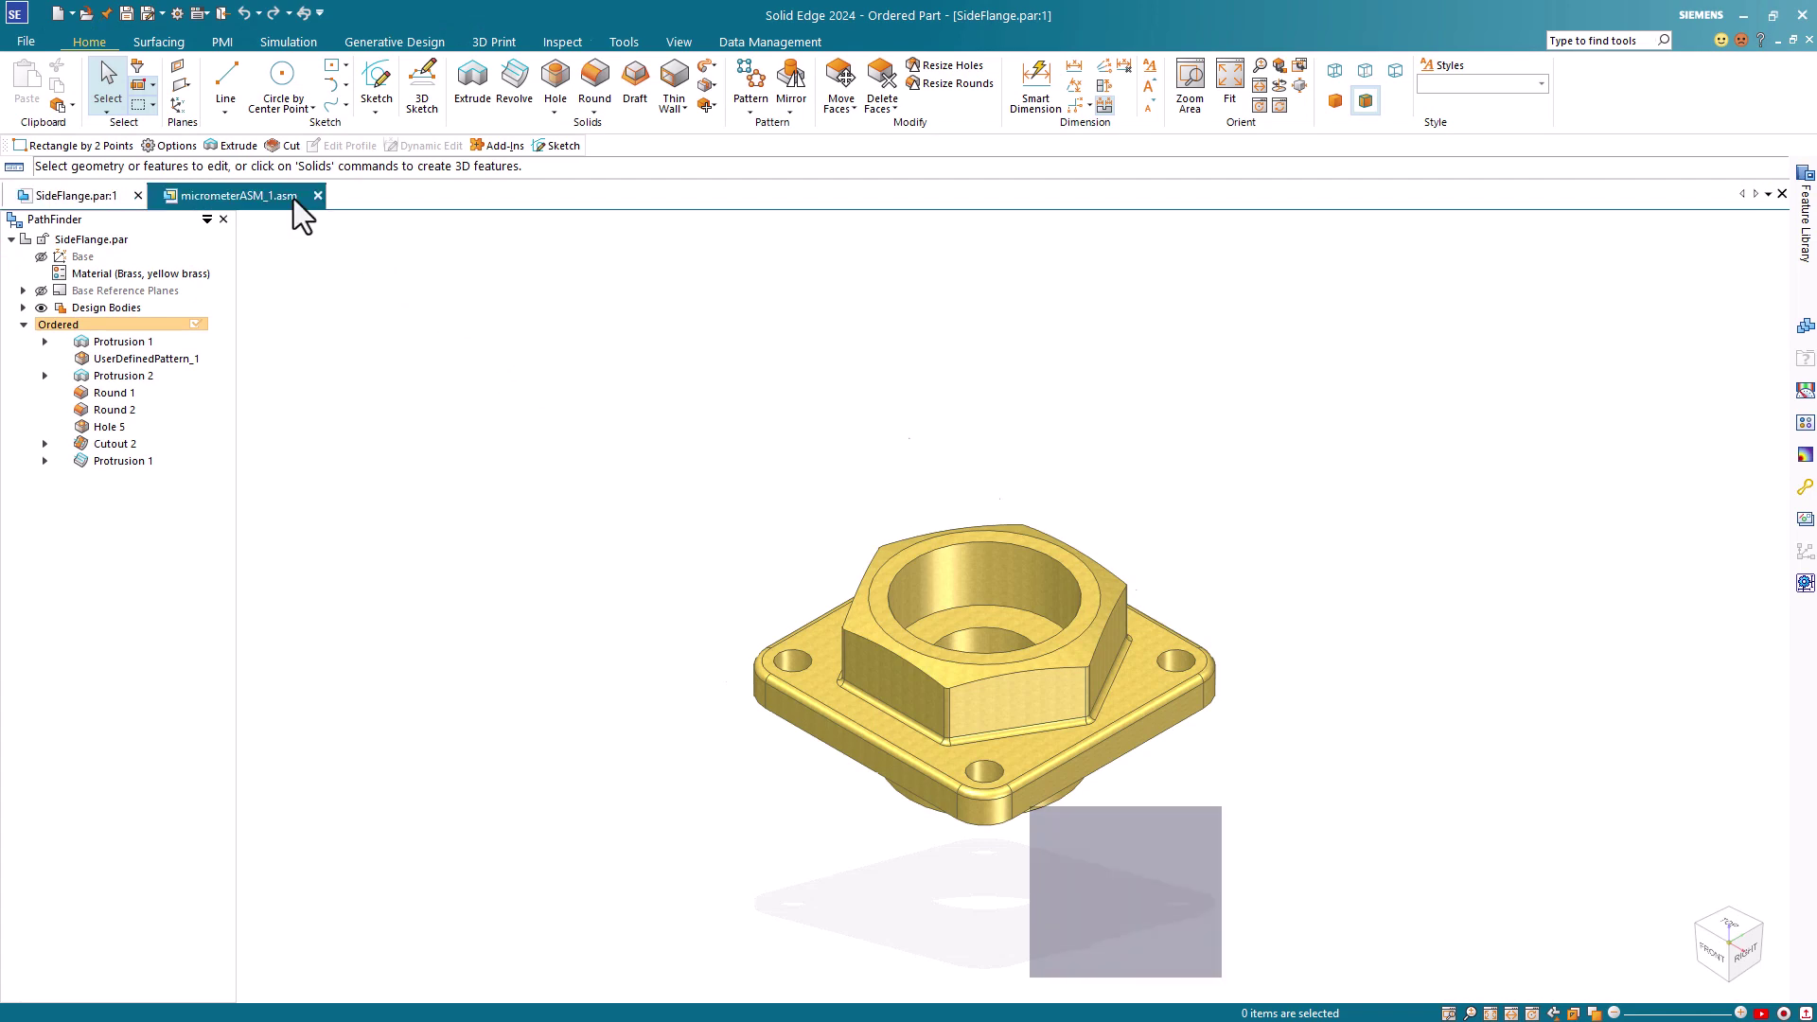
click(293, 199)
- Show the Data Management ribbon commands for the micrometerASM_1.asm assembly
click(780, 42)
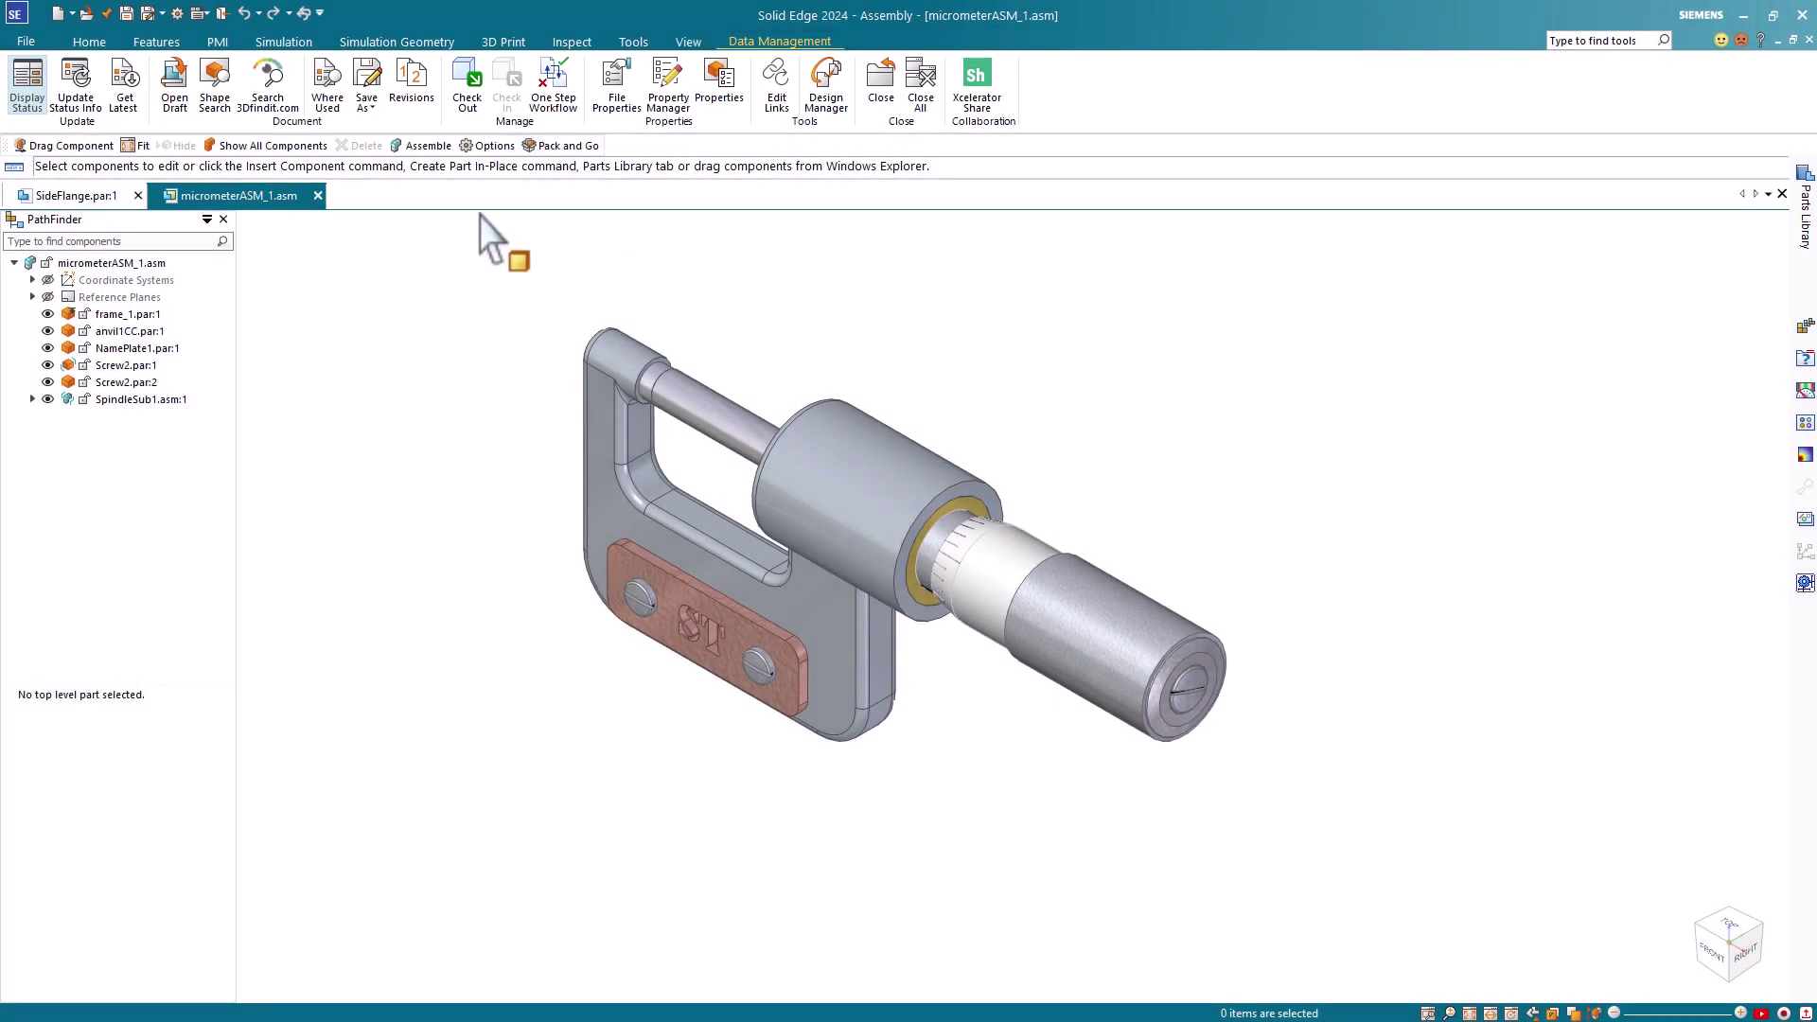
- In SideFlange.par, add Thin Wall and Pattern to the quick access toolbar
click(99, 196)
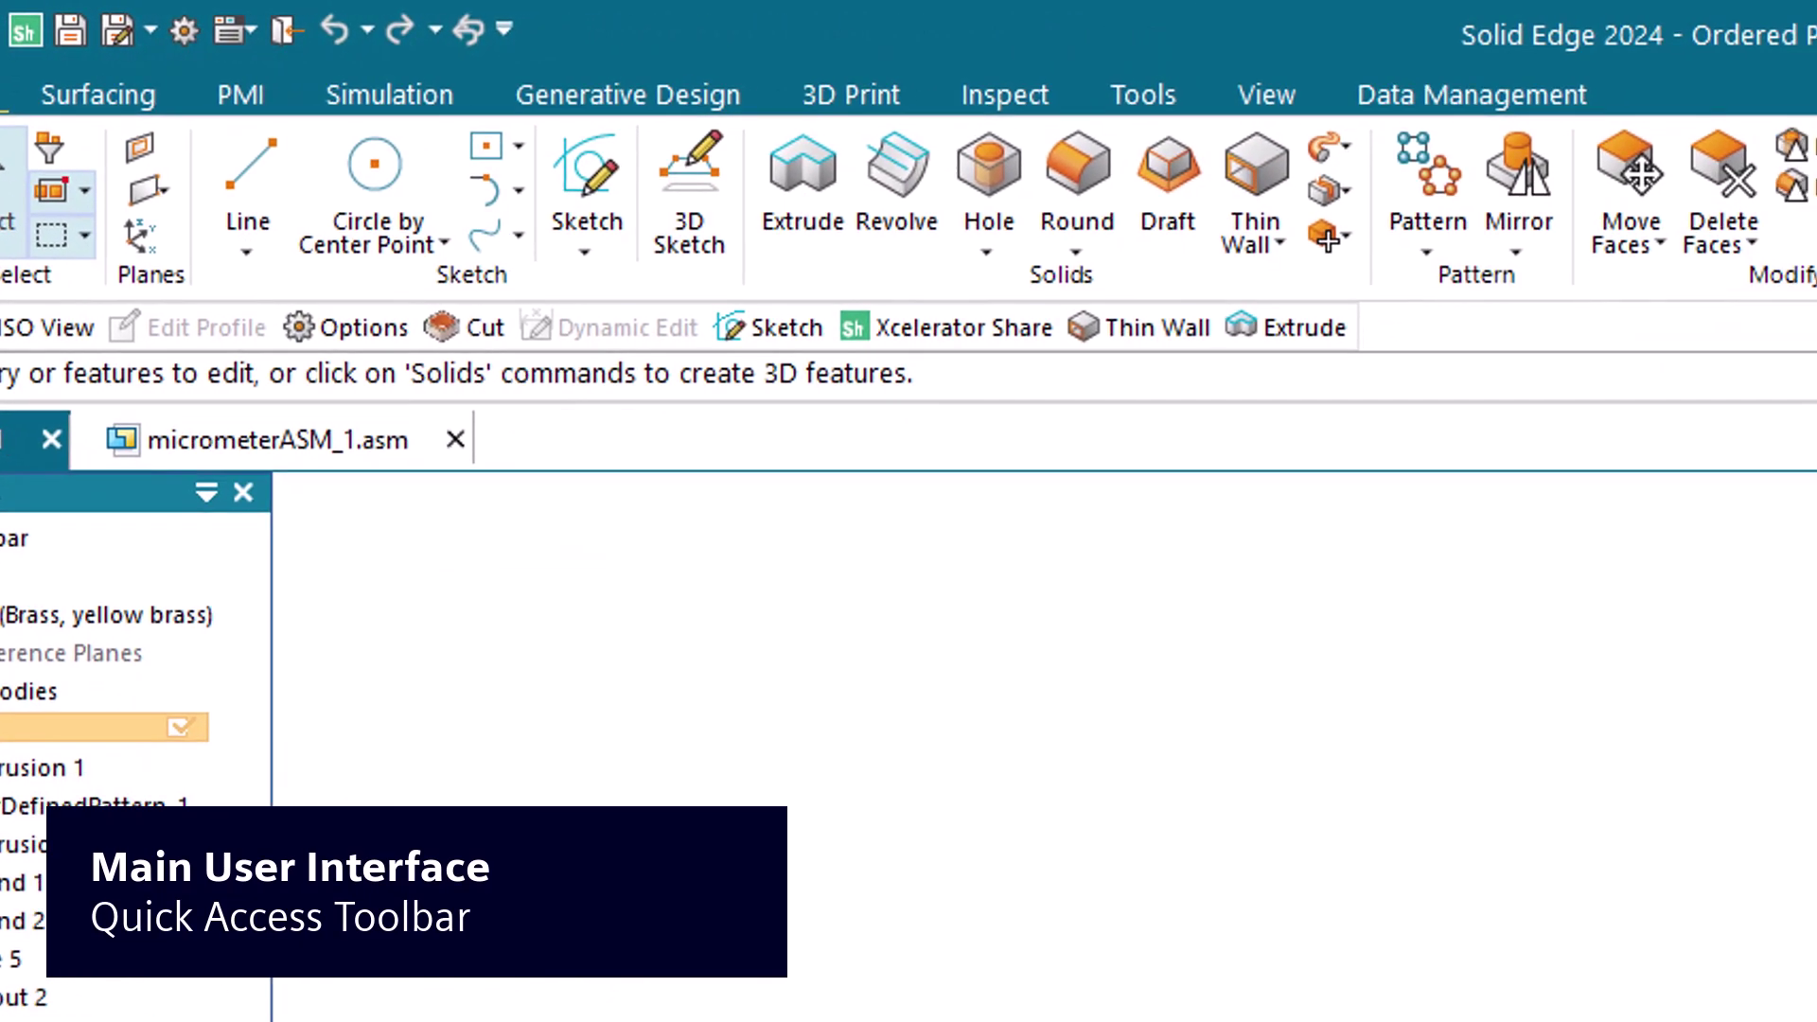
right_click(1247, 192)
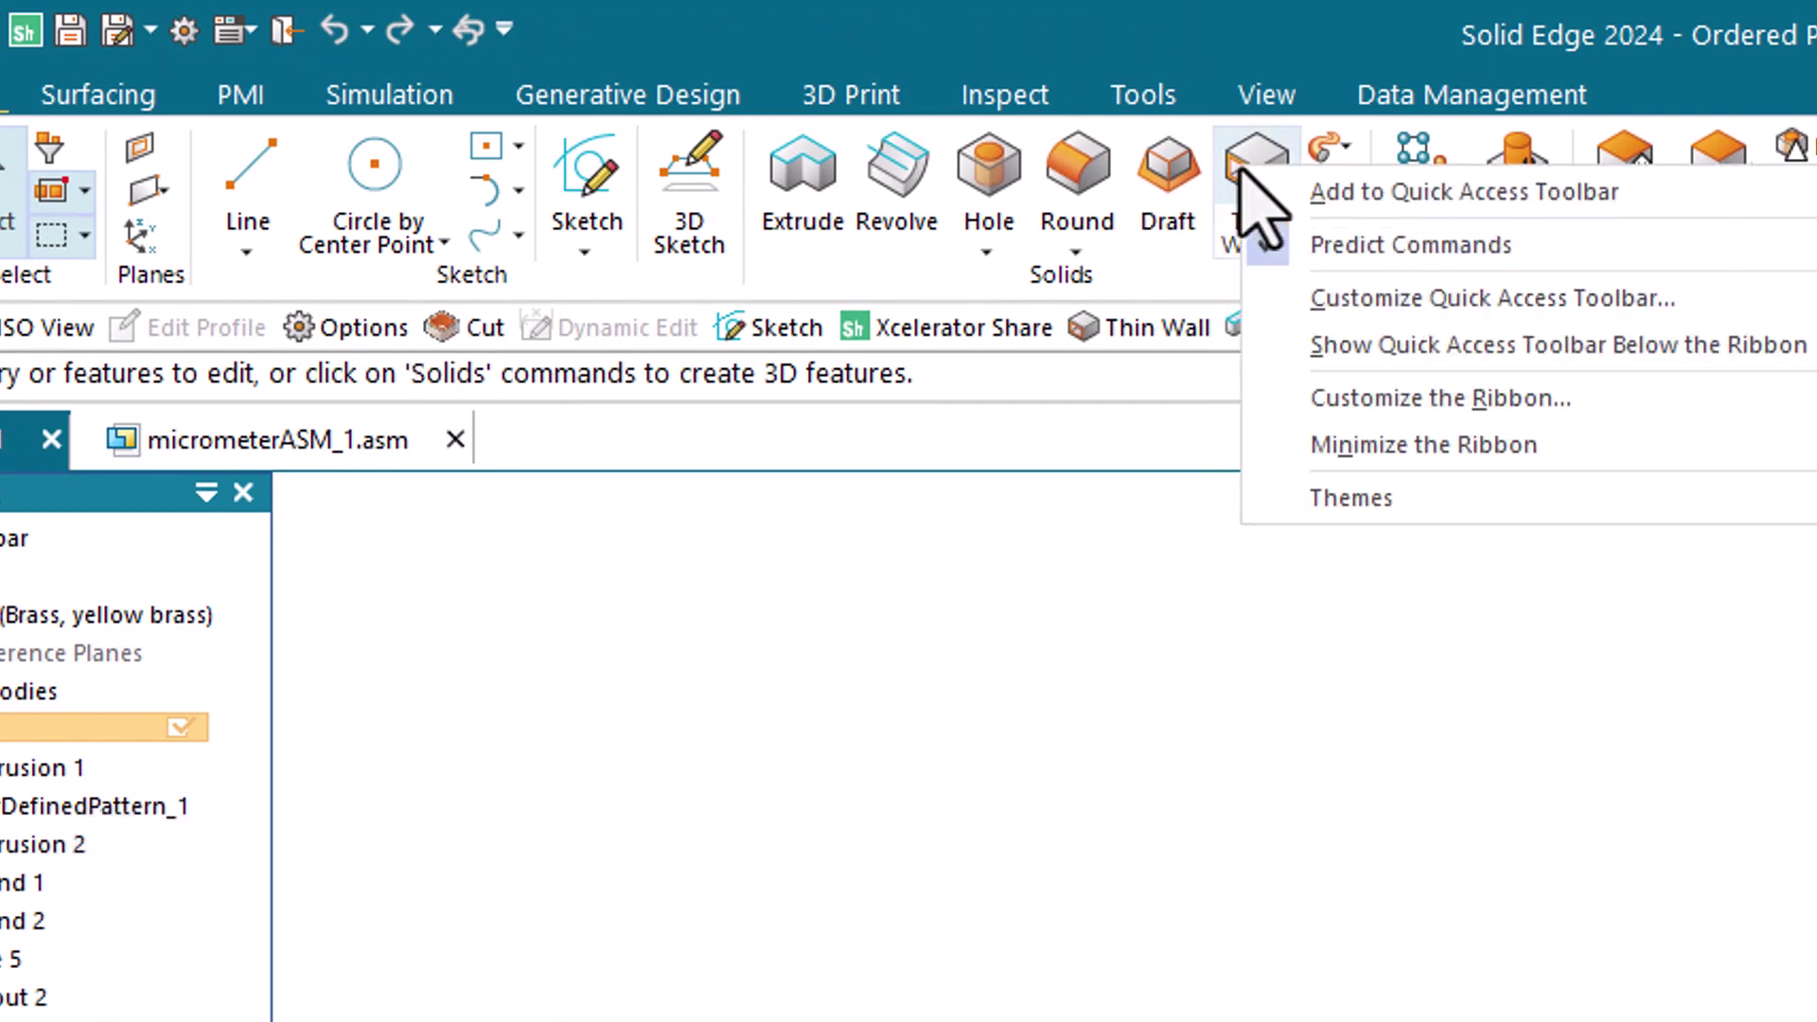
click(1301, 192)
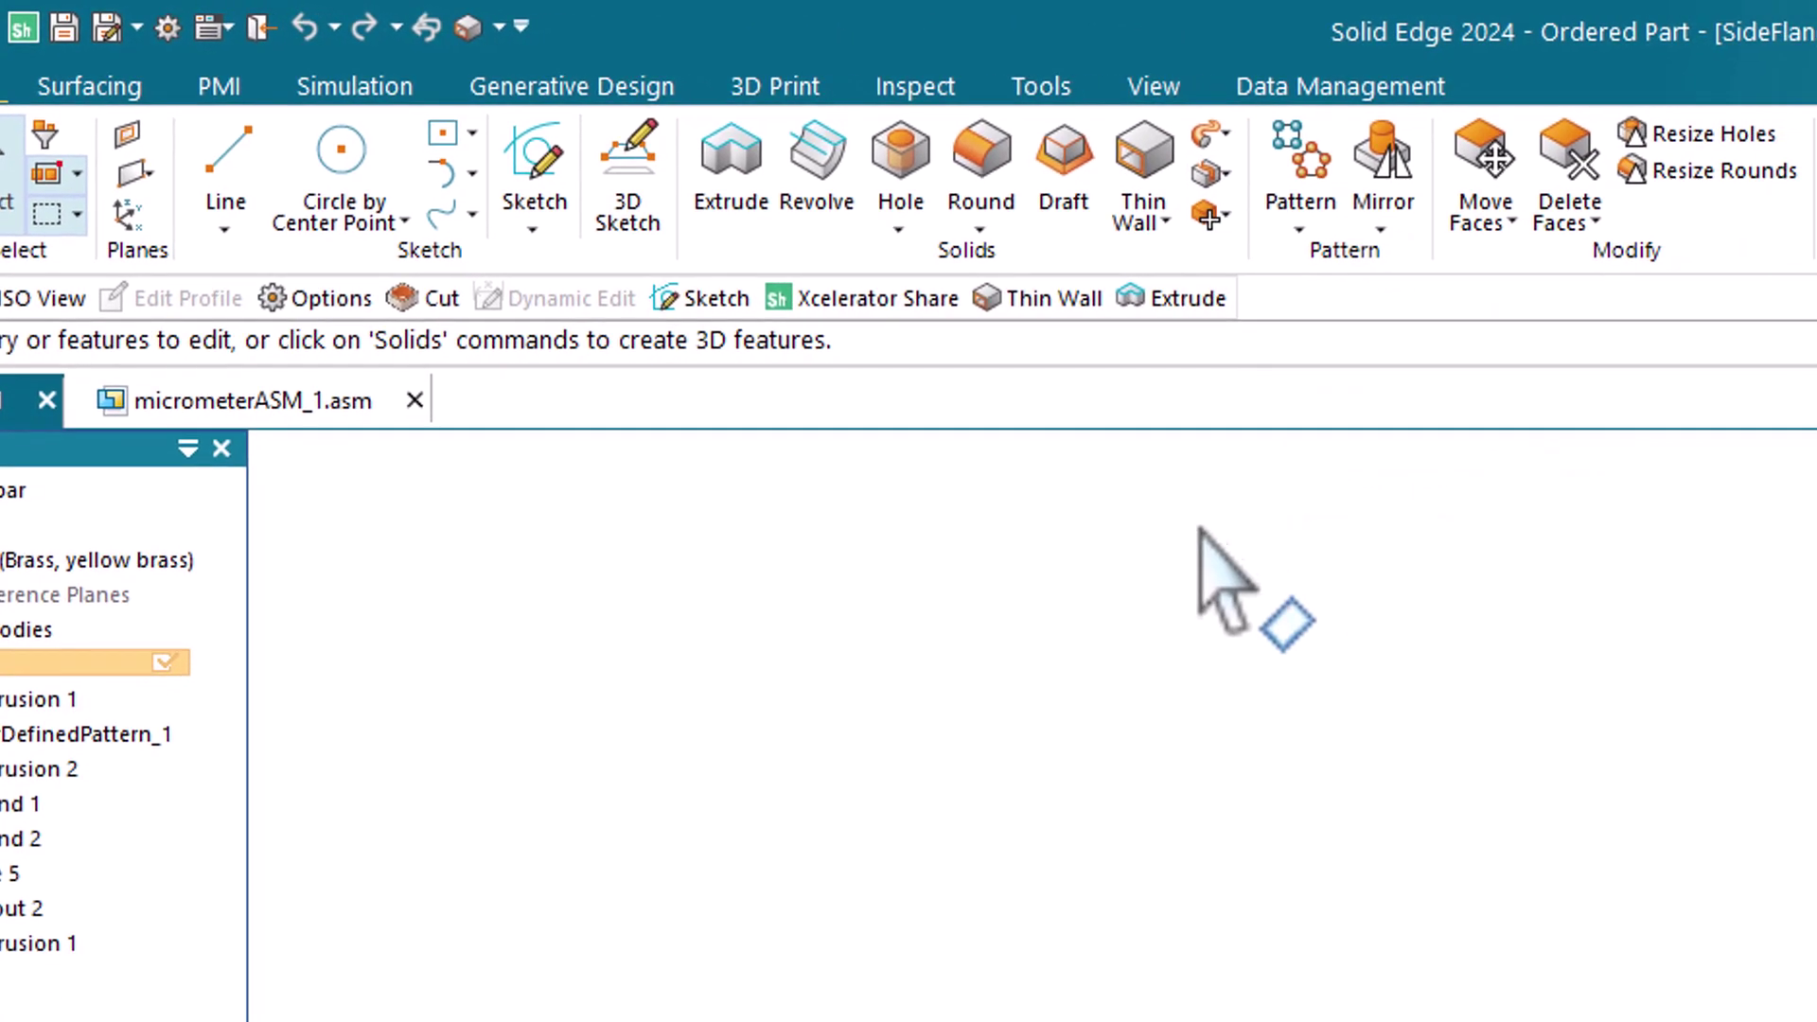
right_click(1304, 251)
click(1363, 271)
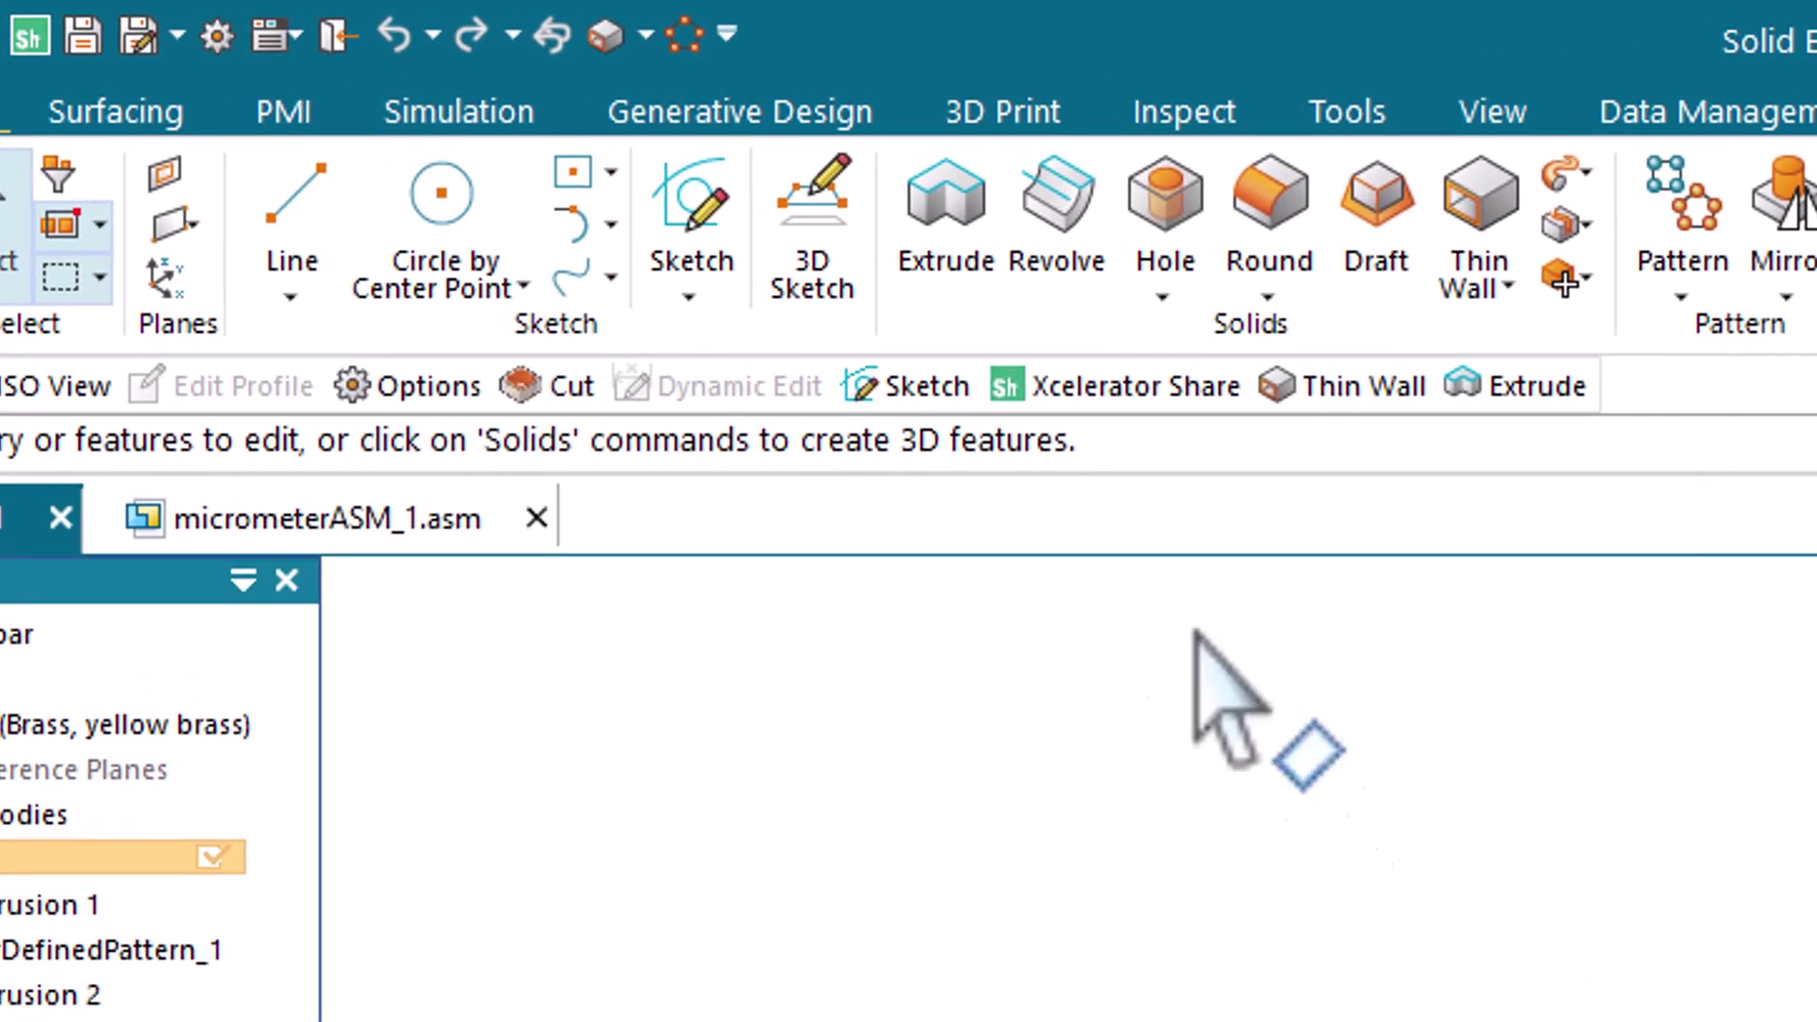
- Check the new shortcuts' drop-down choices, then remove Thin Wall from the quick access toolbar
click(632, 34)
click(682, 36)
click(682, 36)
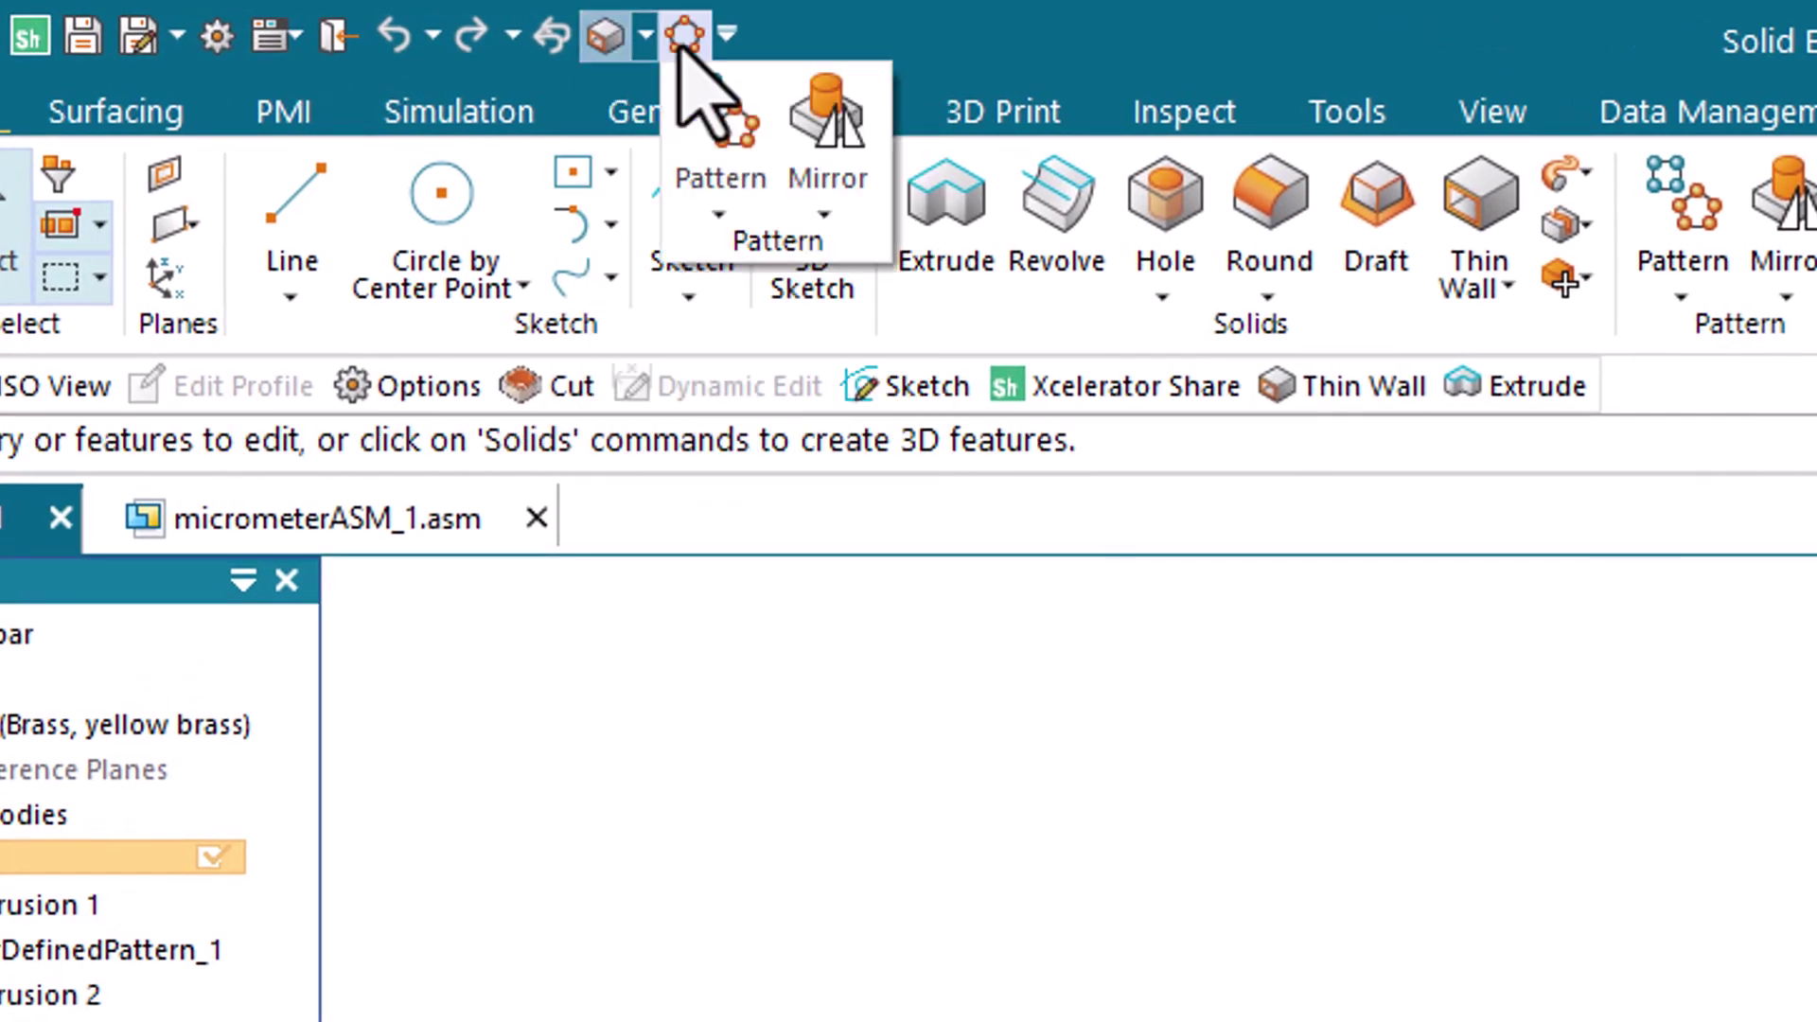
click(1155, 951)
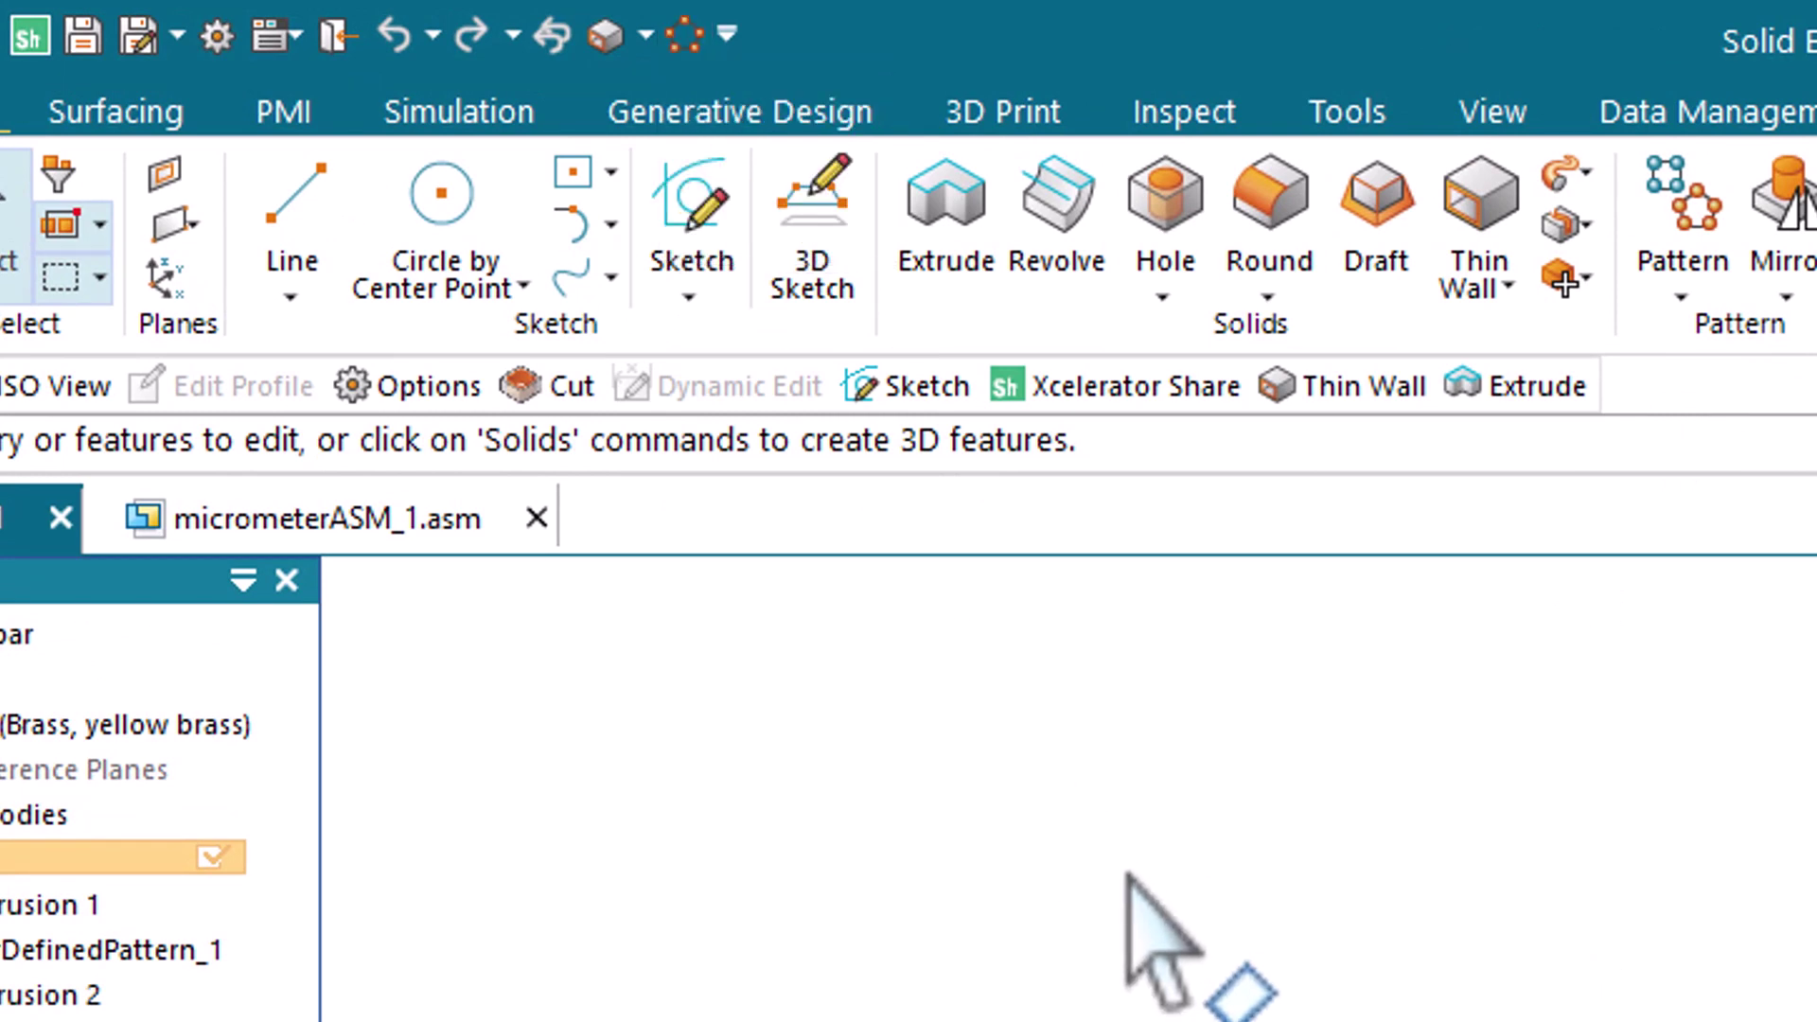
right_click(608, 37)
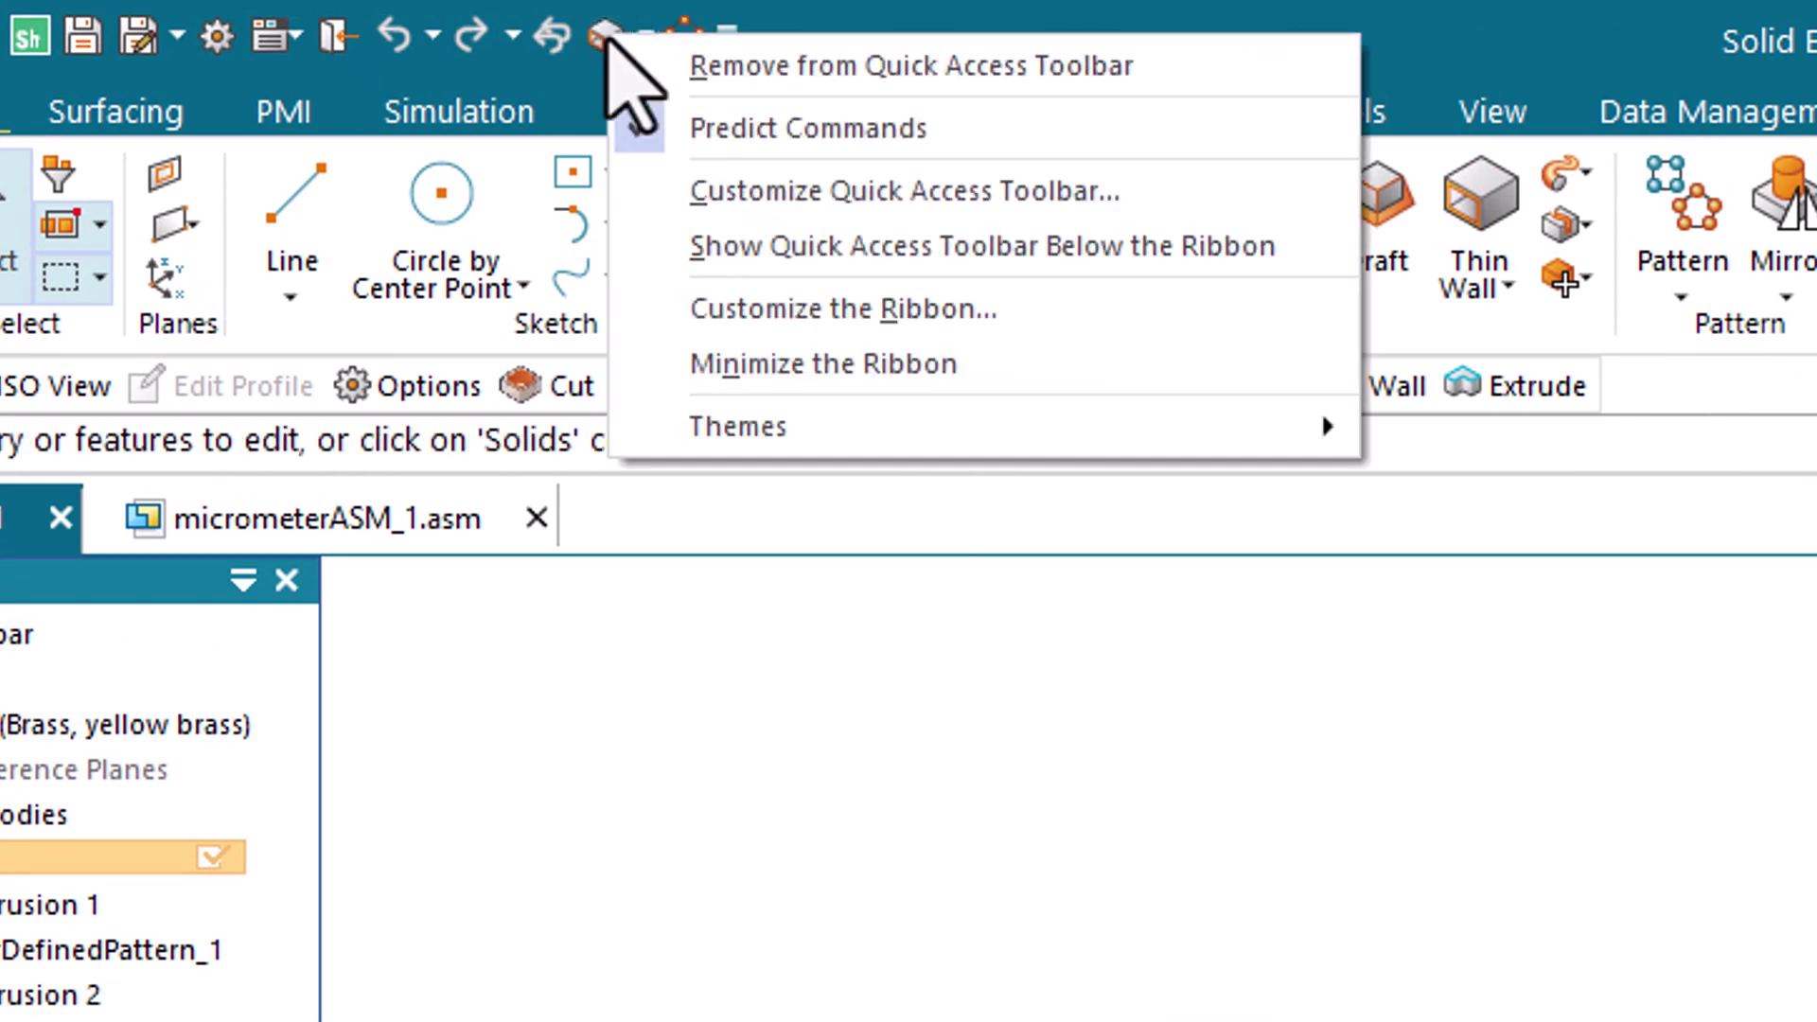
click(653, 58)
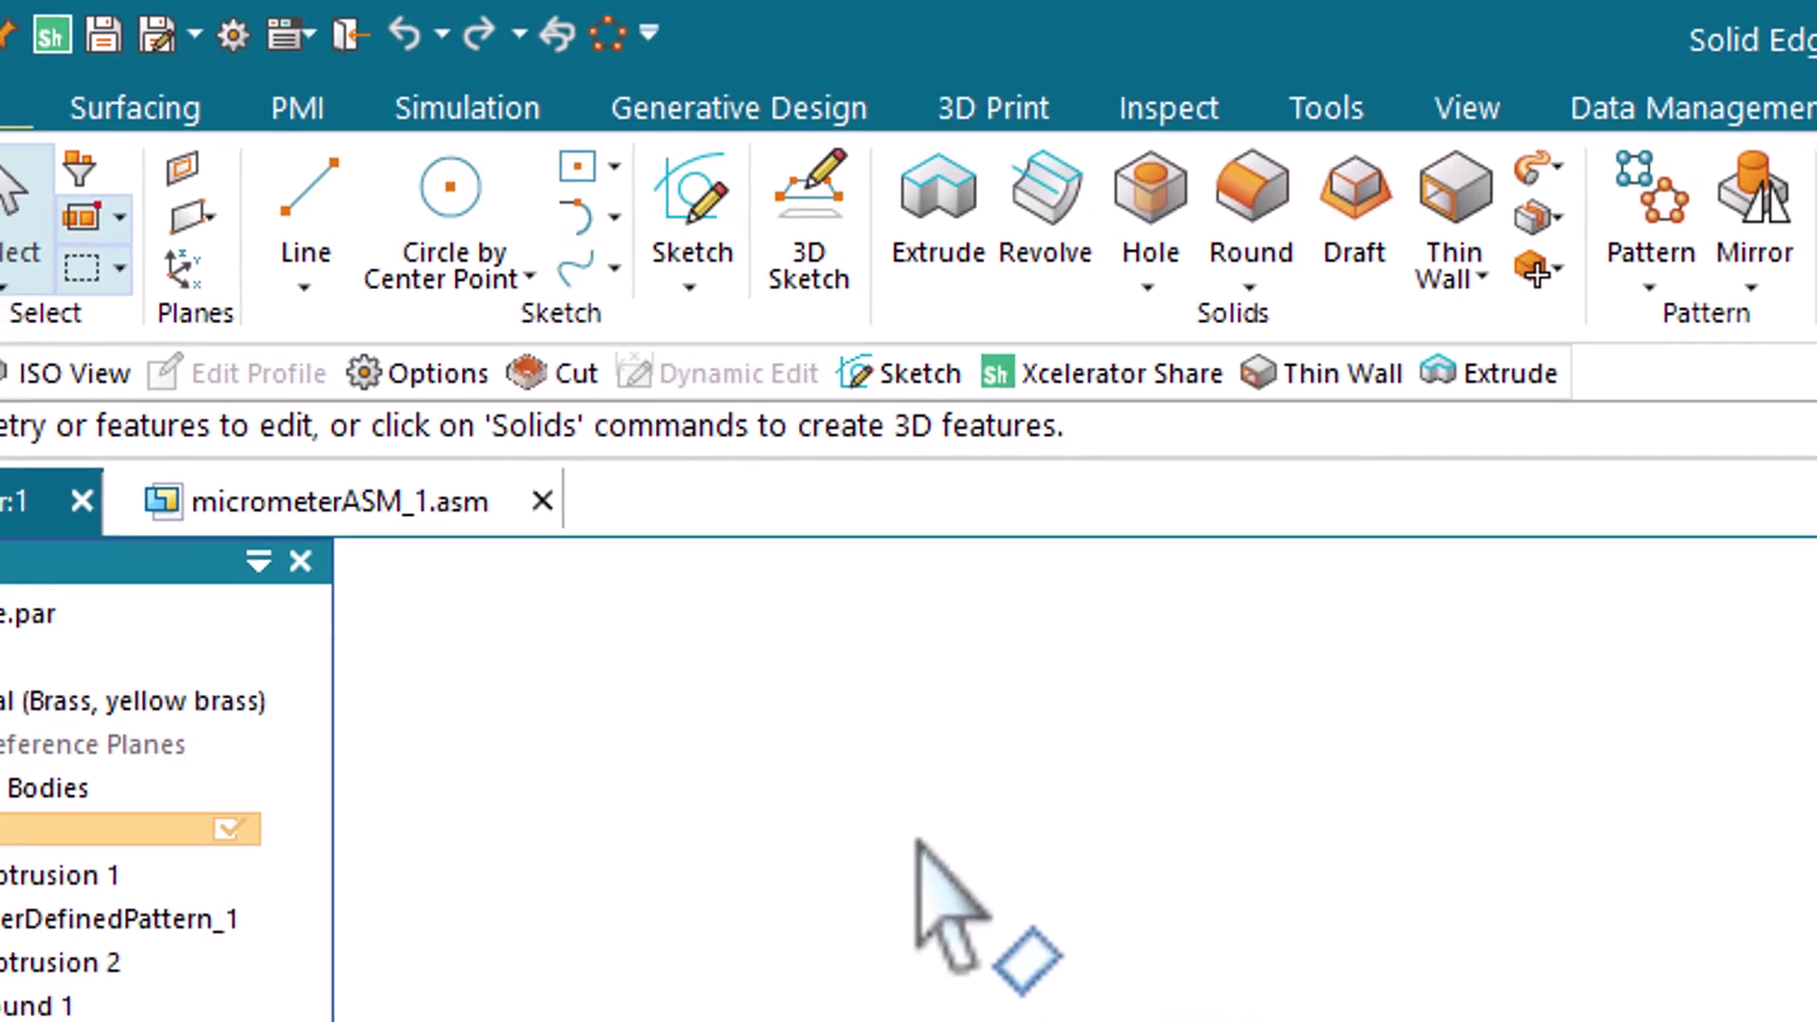
- Move the quick access toolbar below the ribbon and back above, then return to the micrometer assembly
click(662, 26)
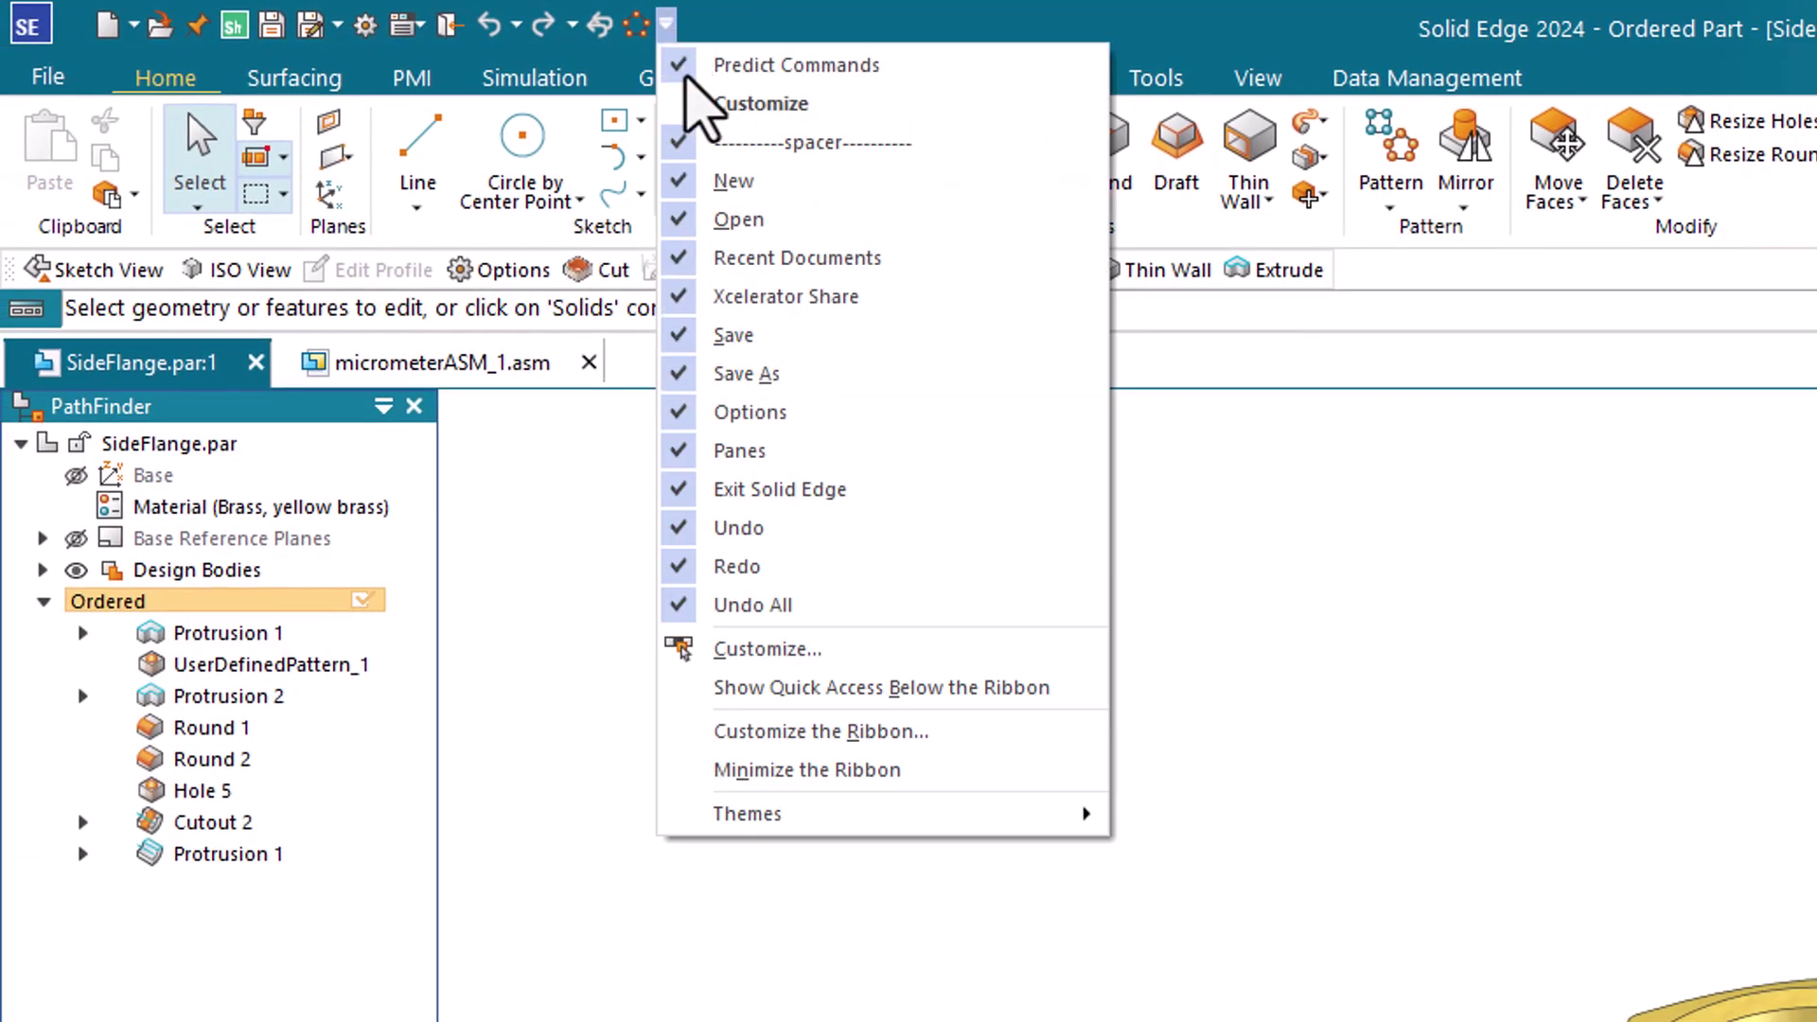
click(949, 685)
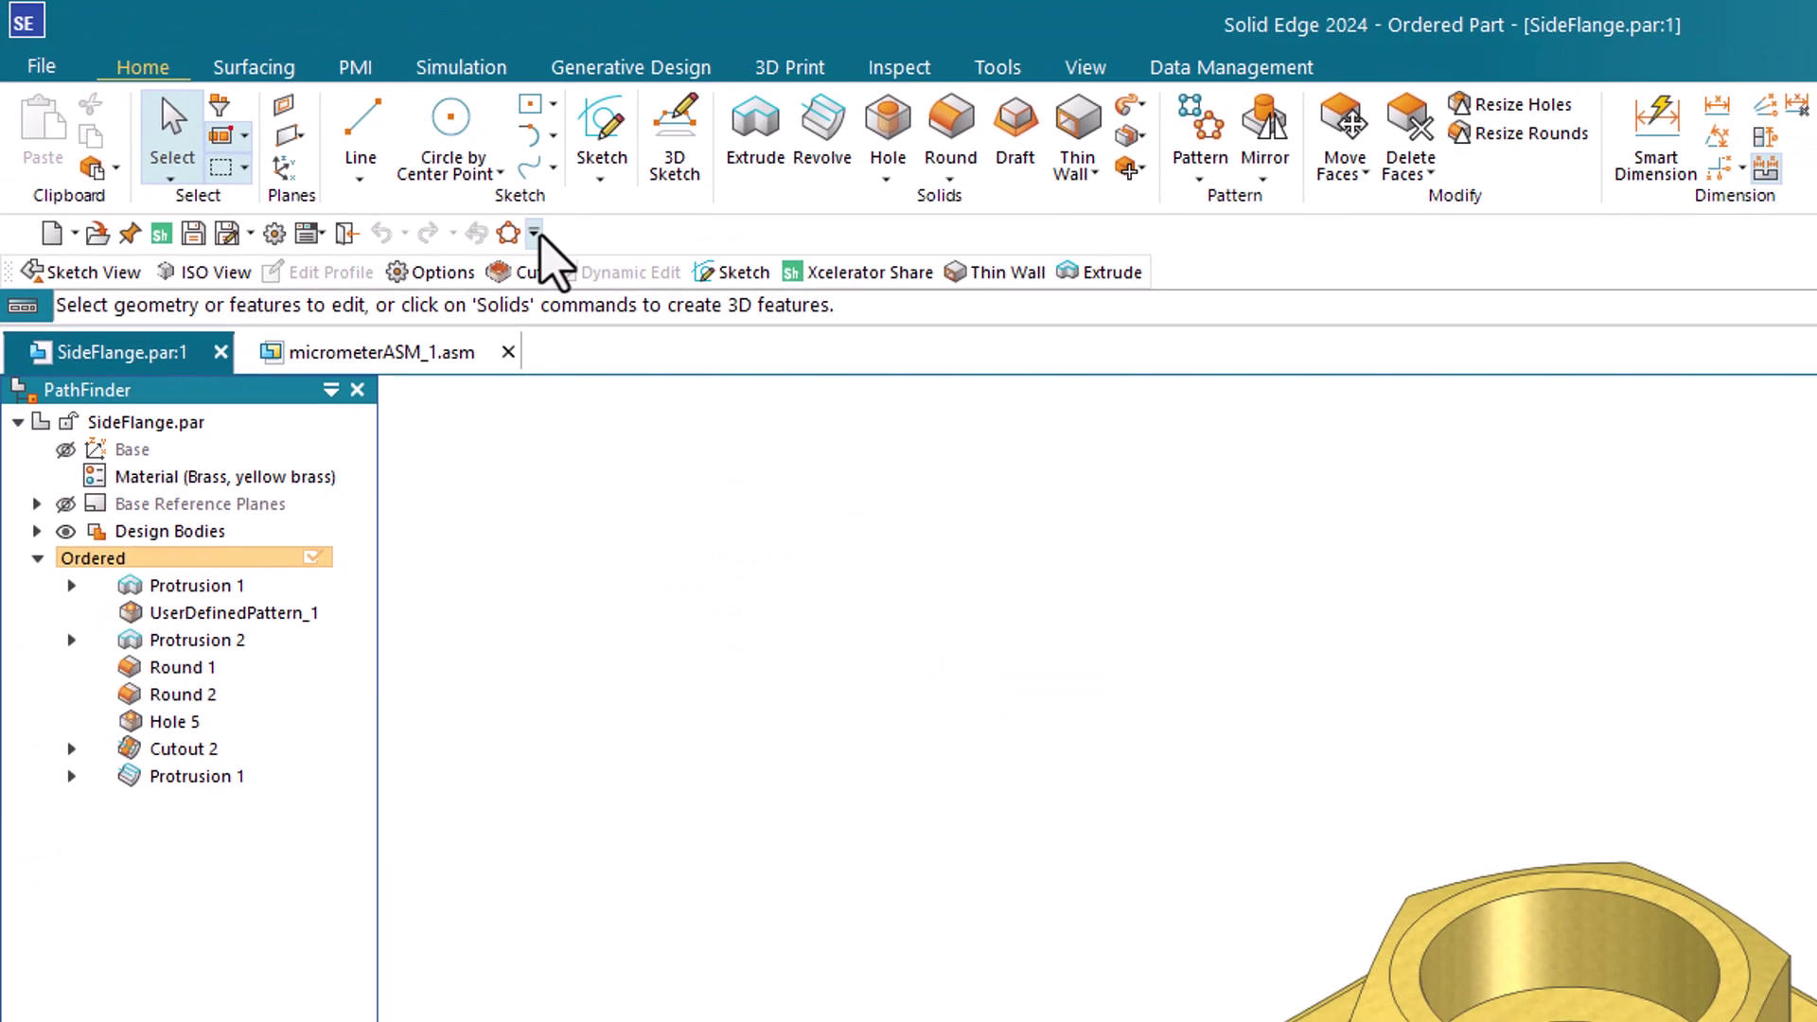
click(536, 234)
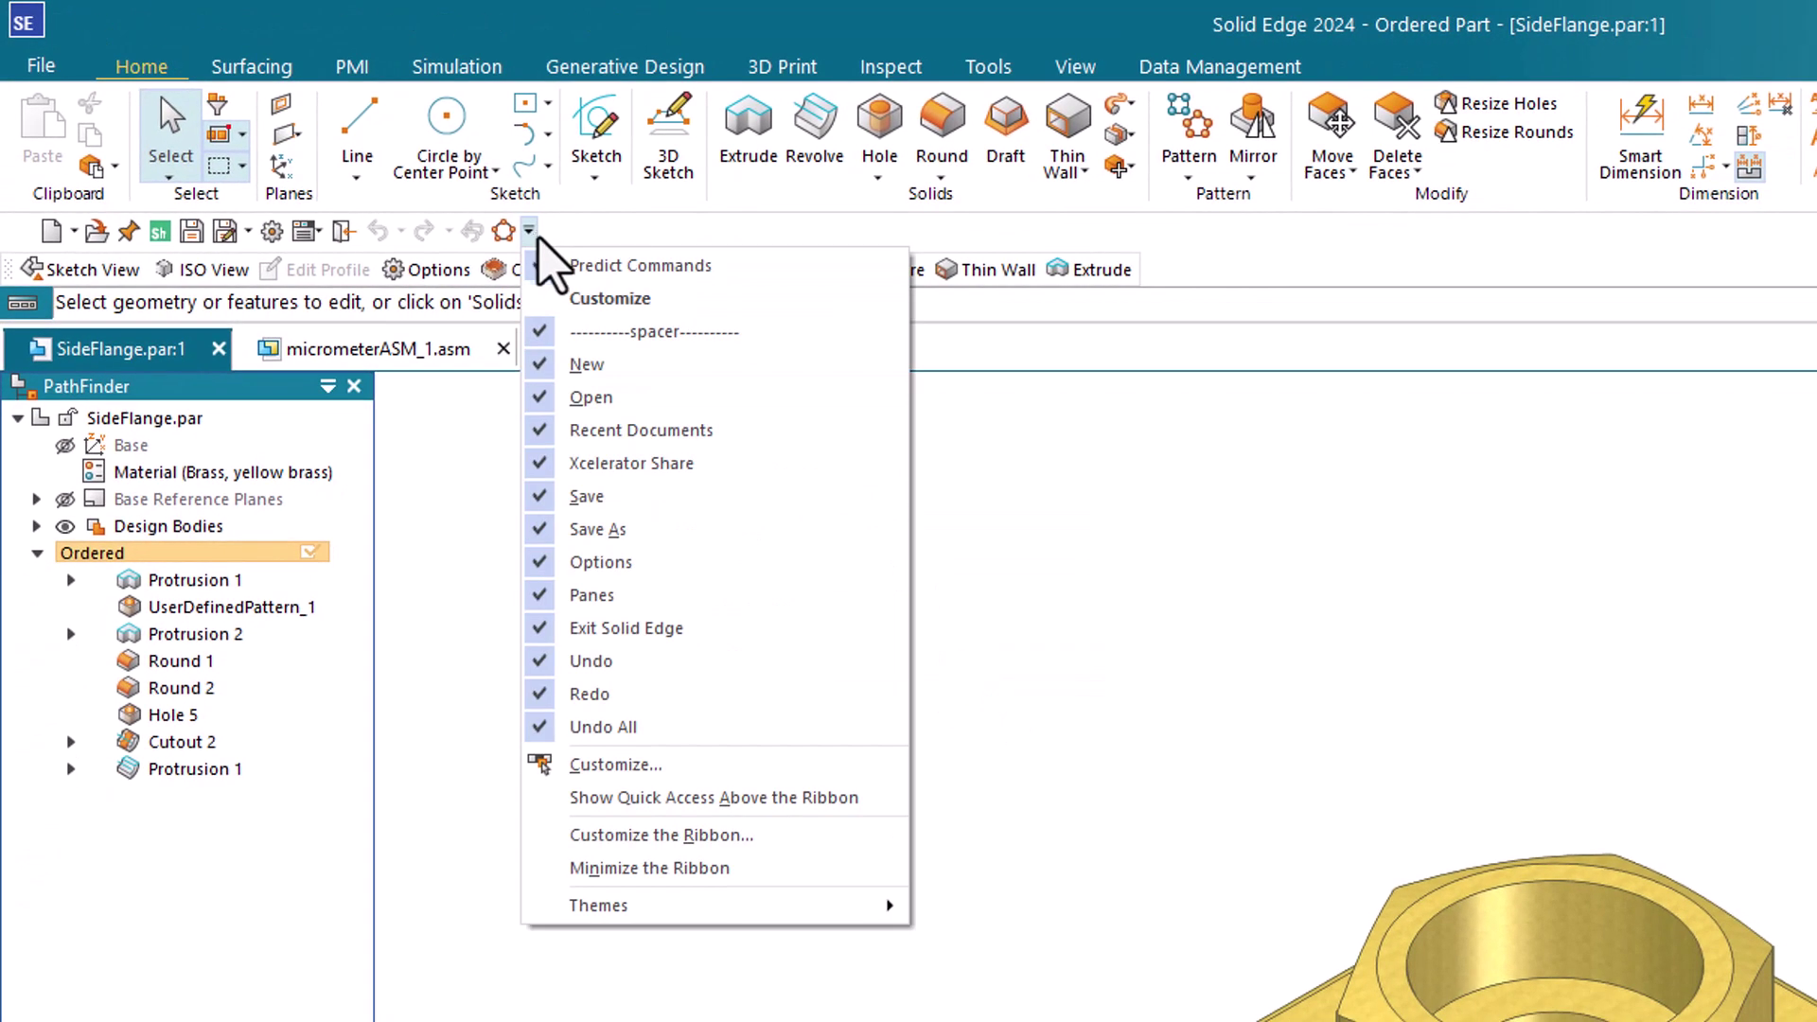
click(791, 798)
click(393, 310)
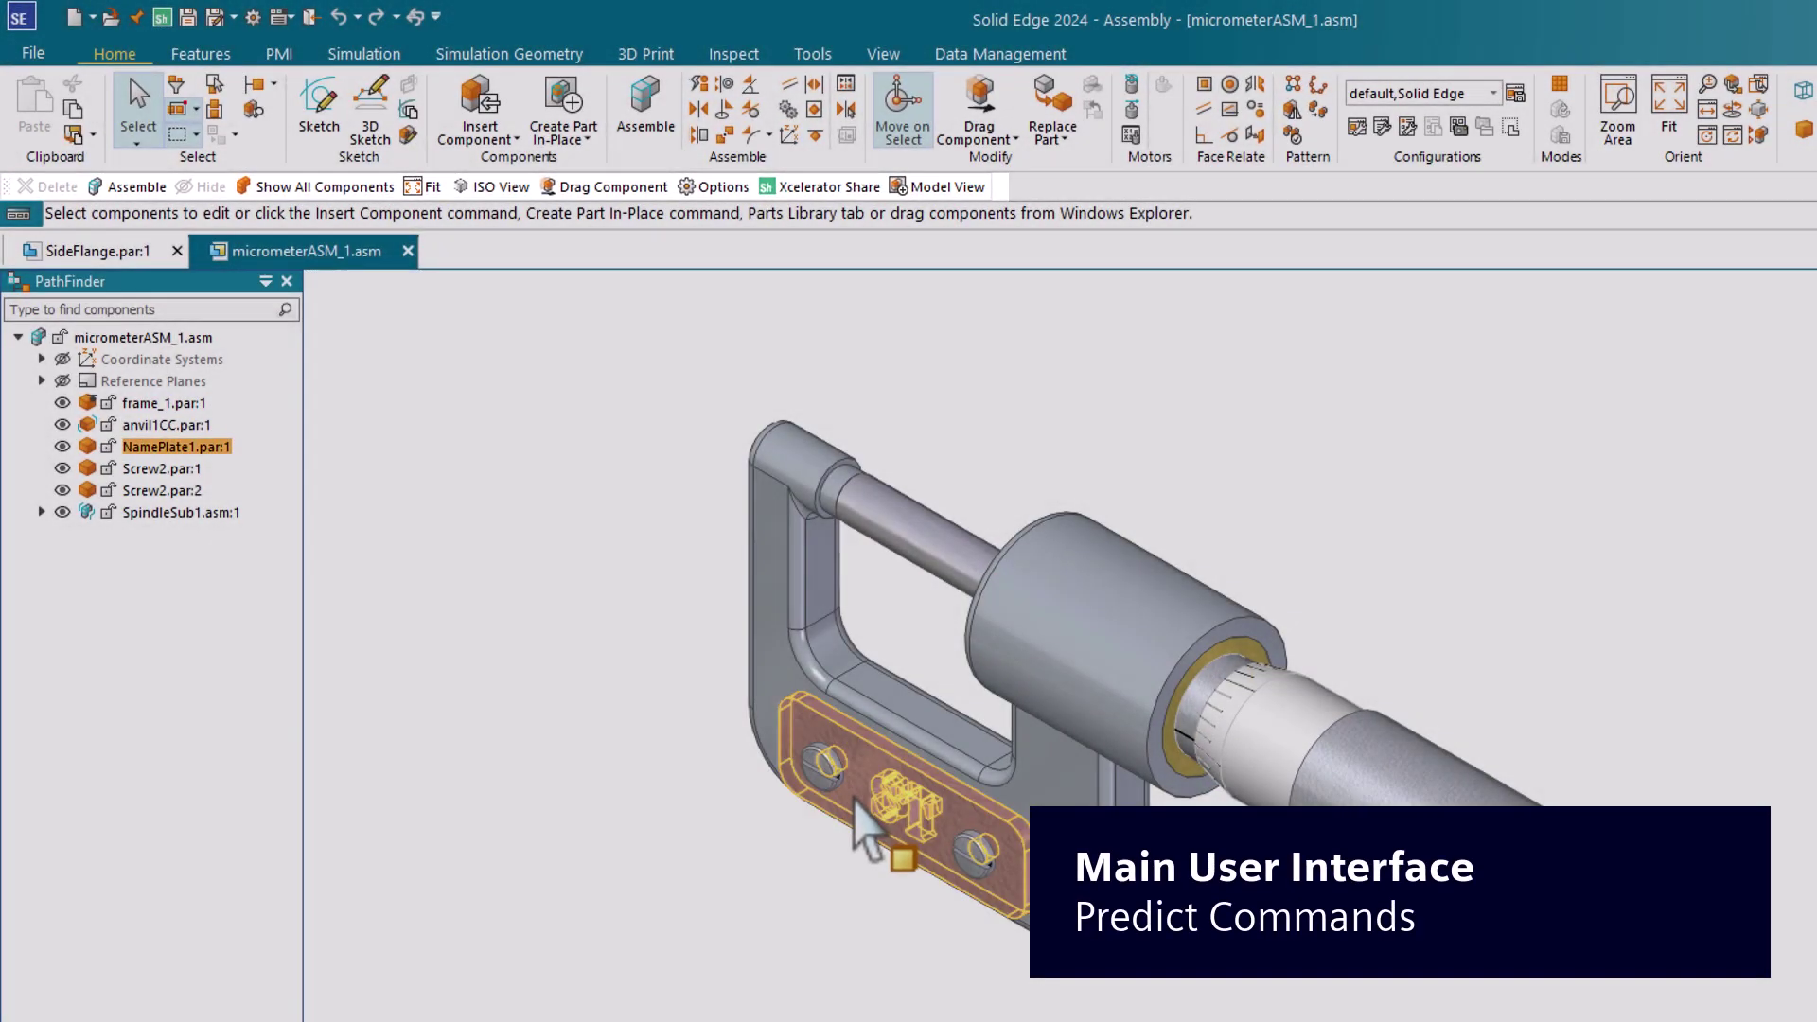
- Hide the nameplate, show all components again, and add Fit to the quick access toolbar
click(856, 809)
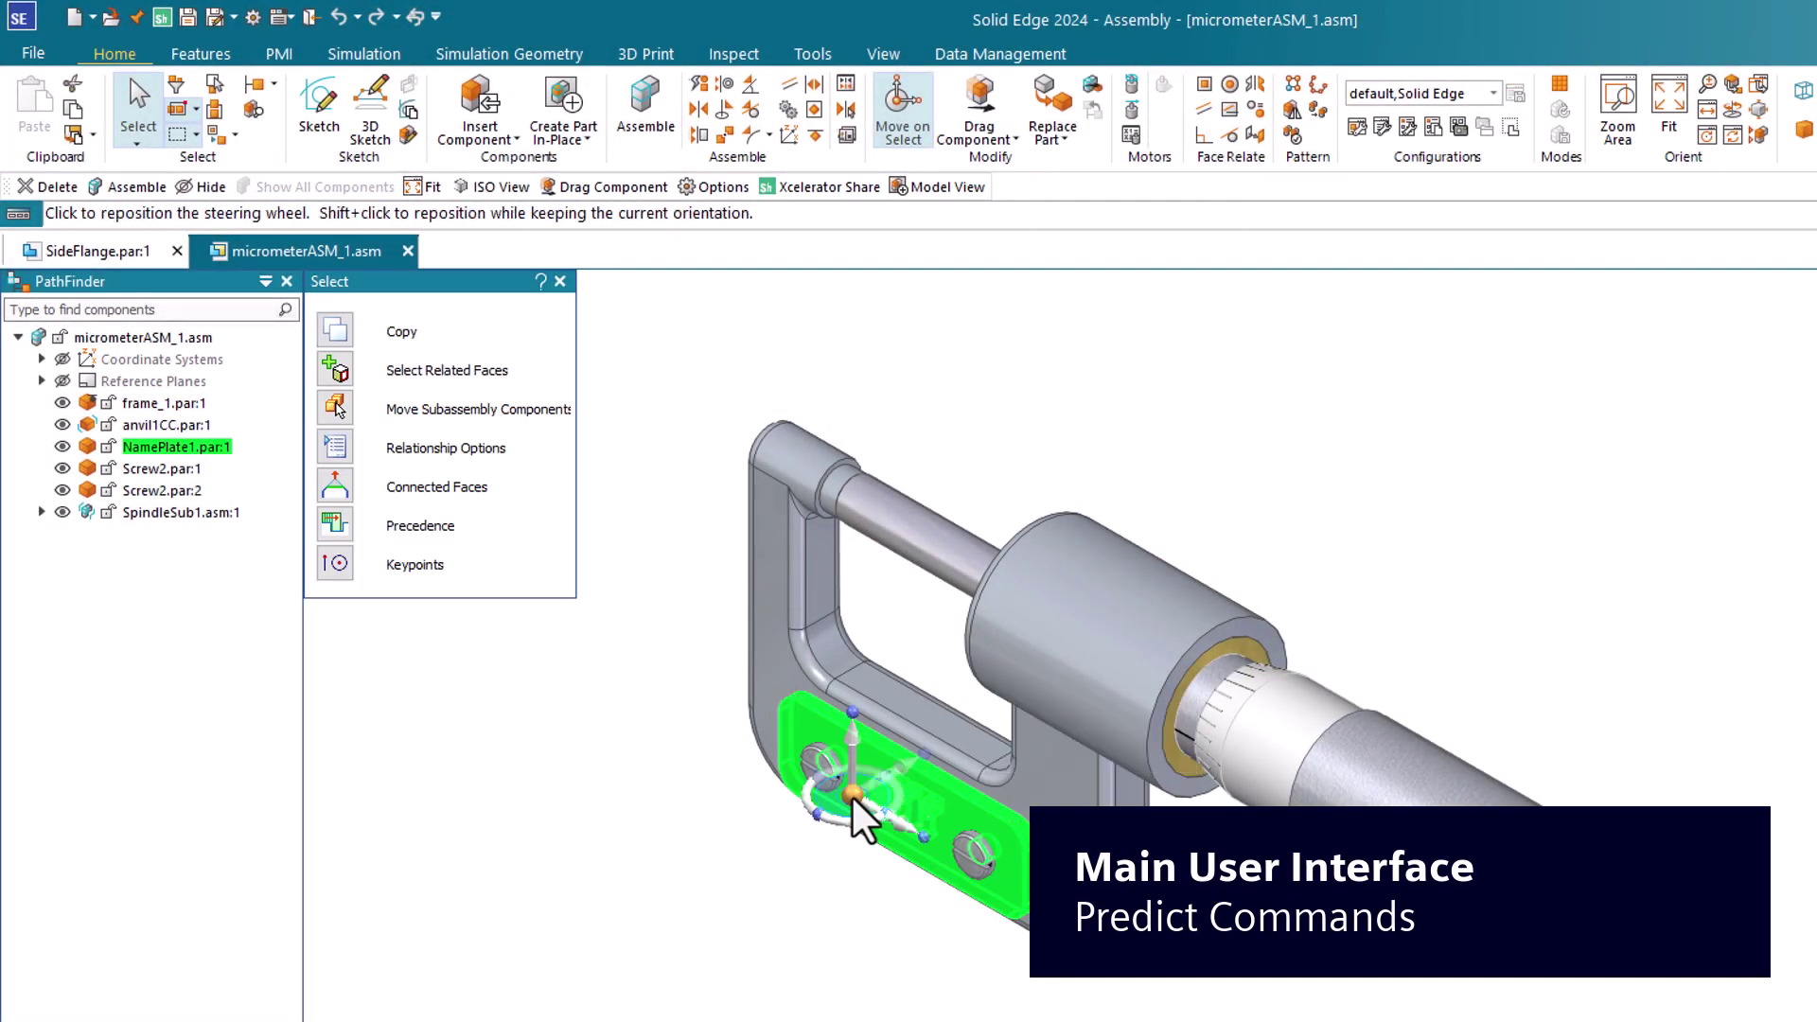
click(204, 187)
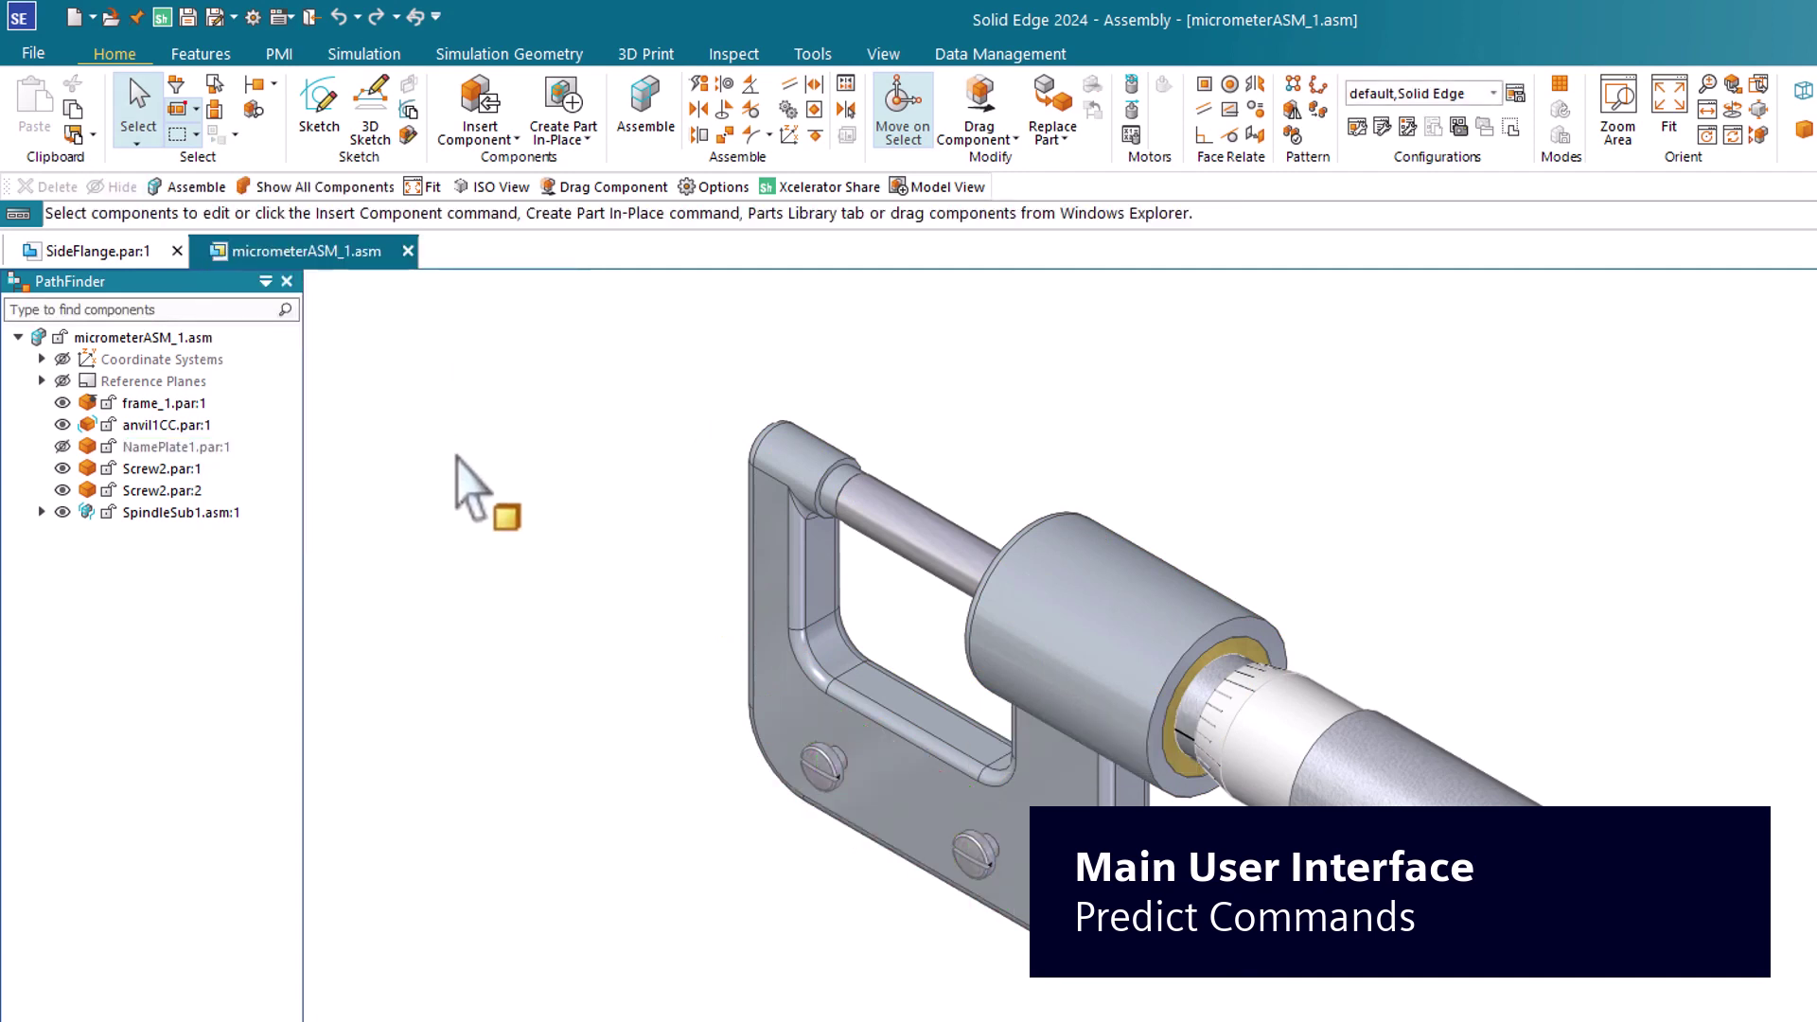
click(341, 187)
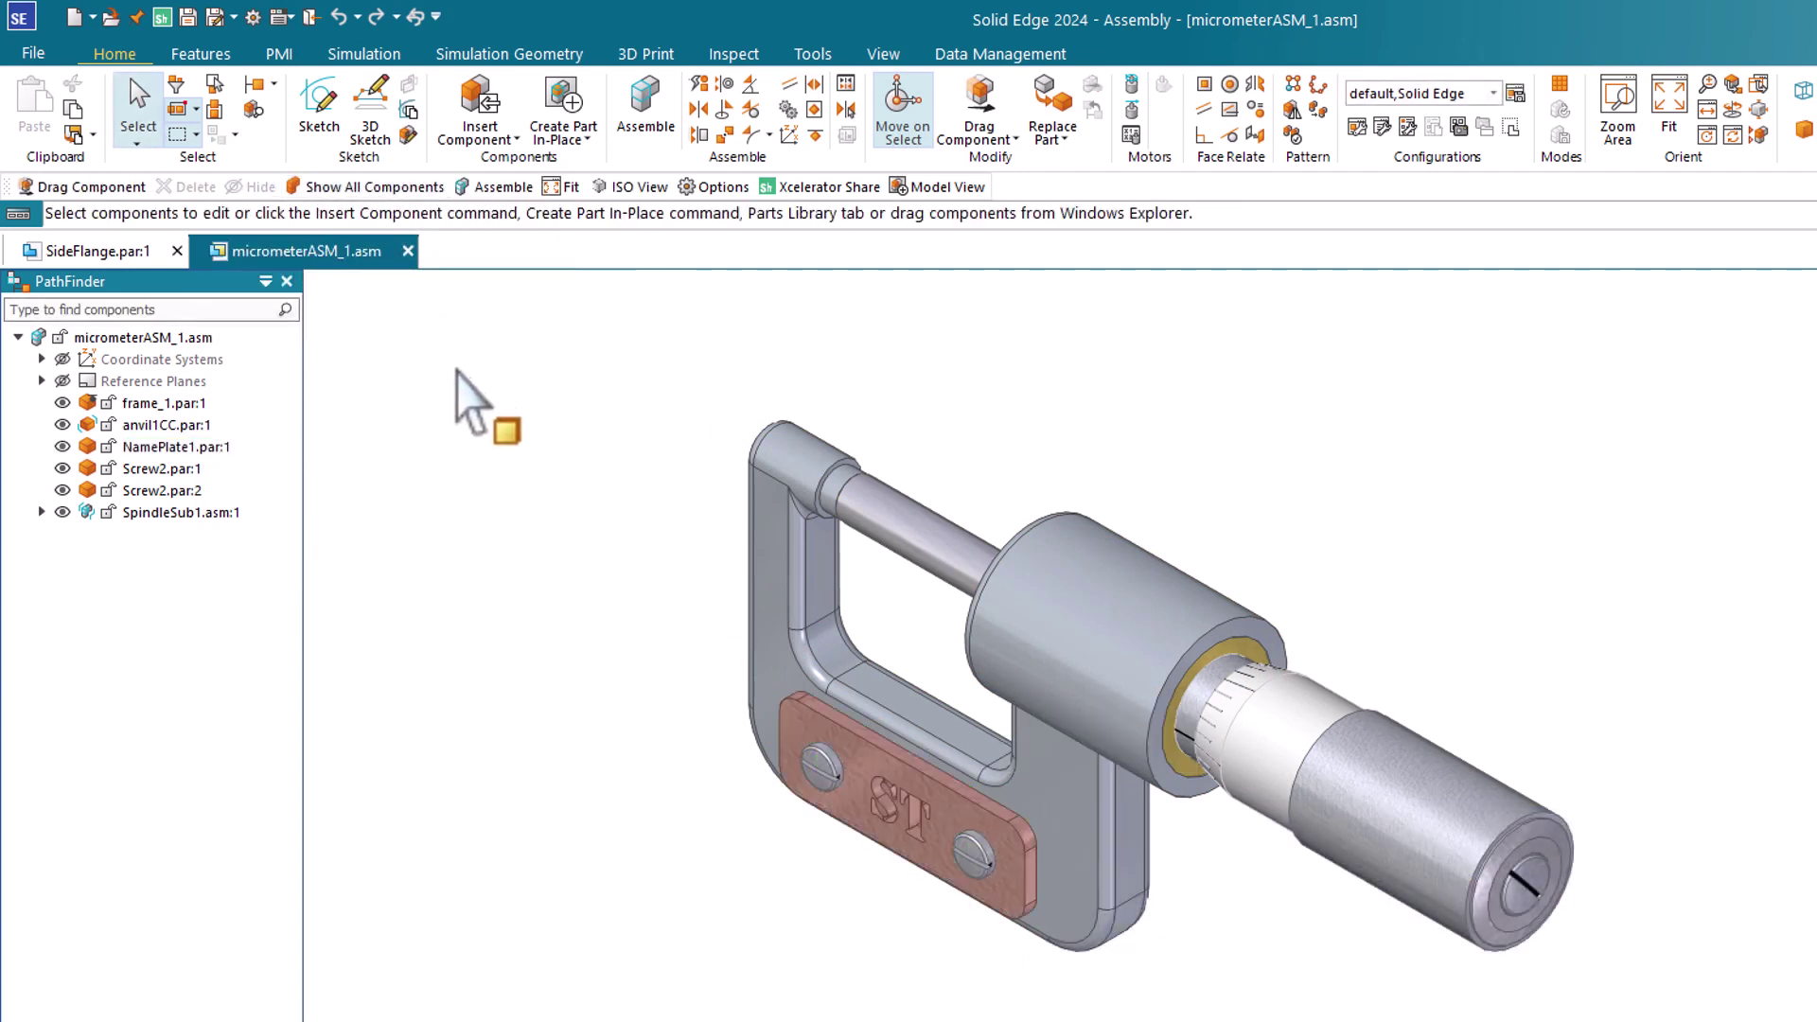
right_click(557, 187)
click(609, 201)
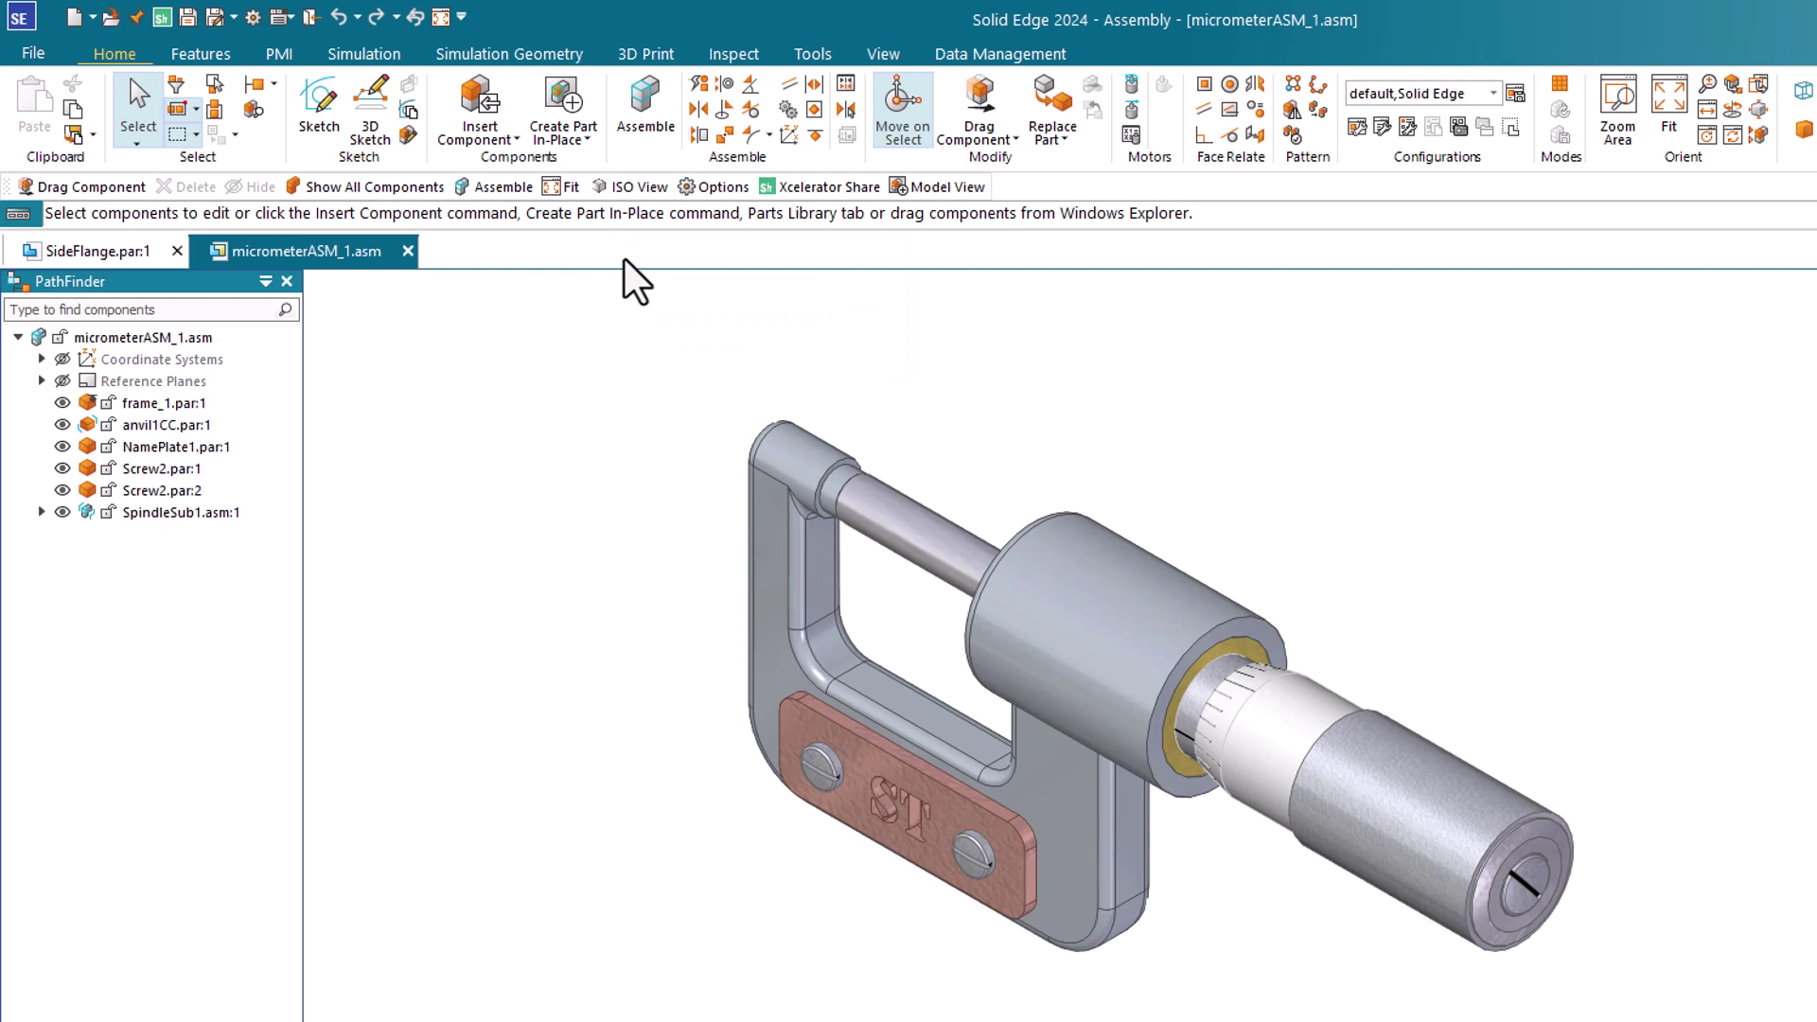
- Turn command bar text labels off and back on, then use Show Me on Options
right_click(633, 181)
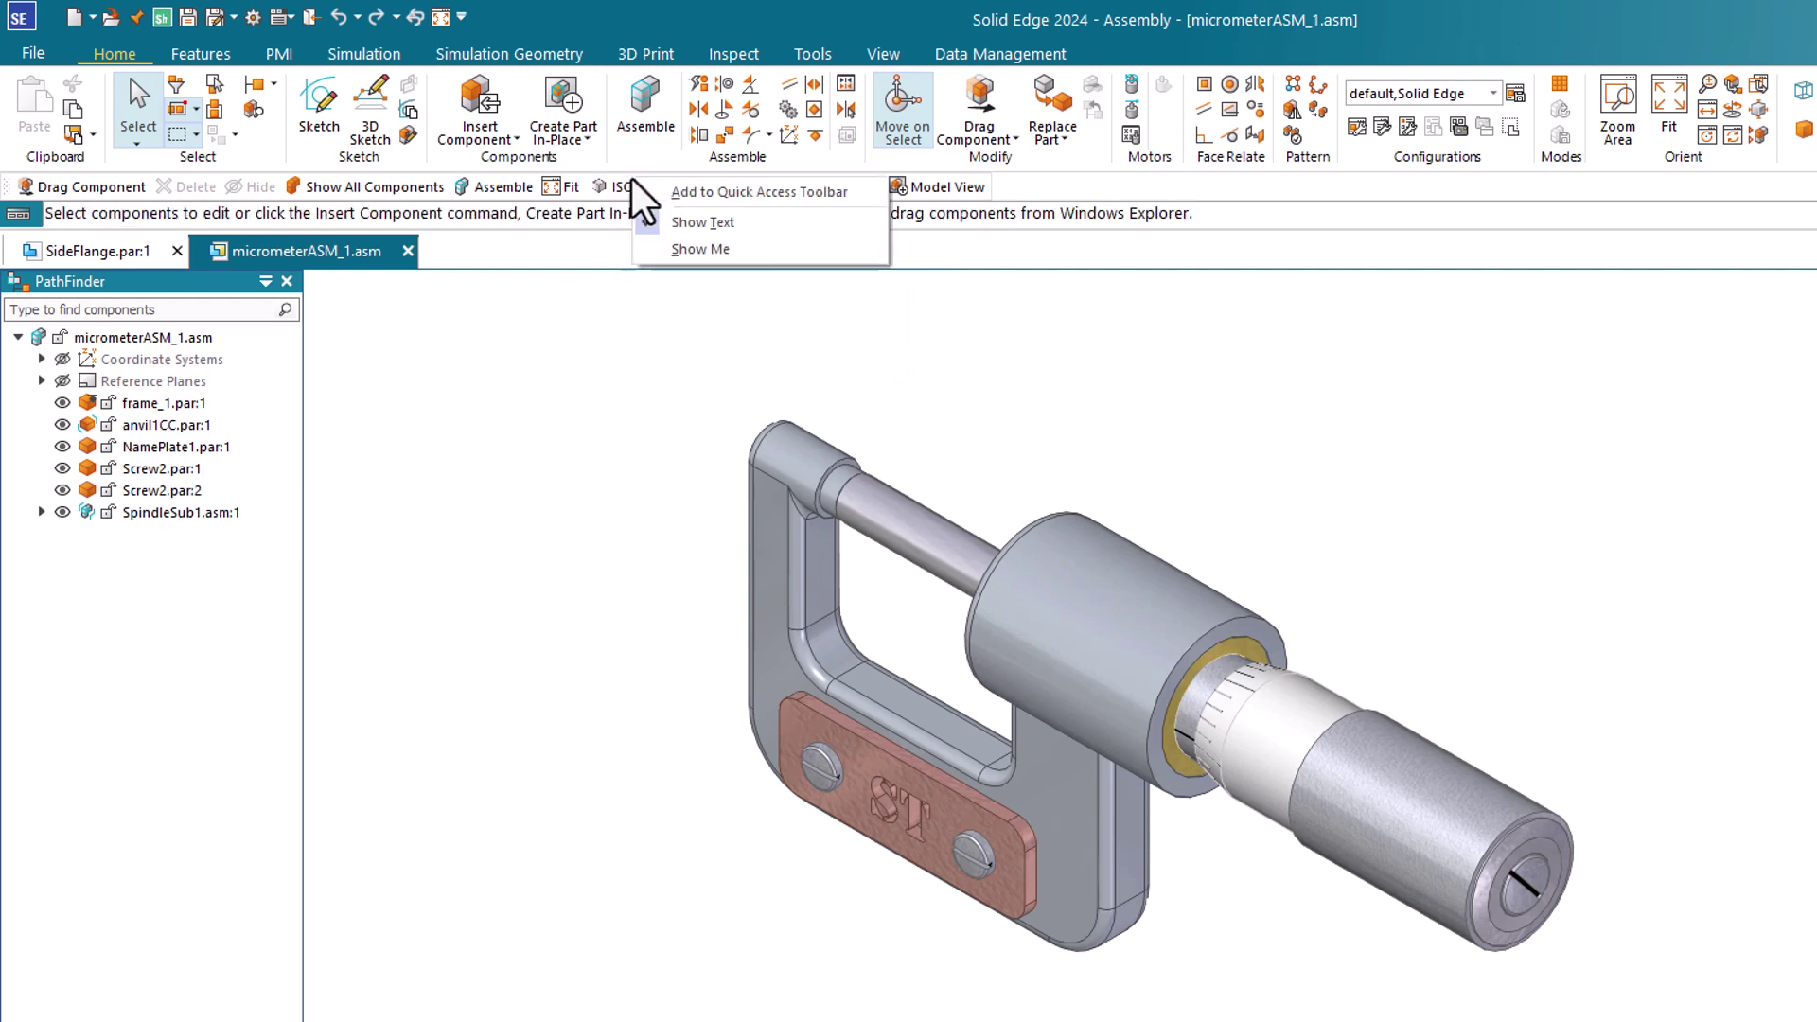
click(651, 223)
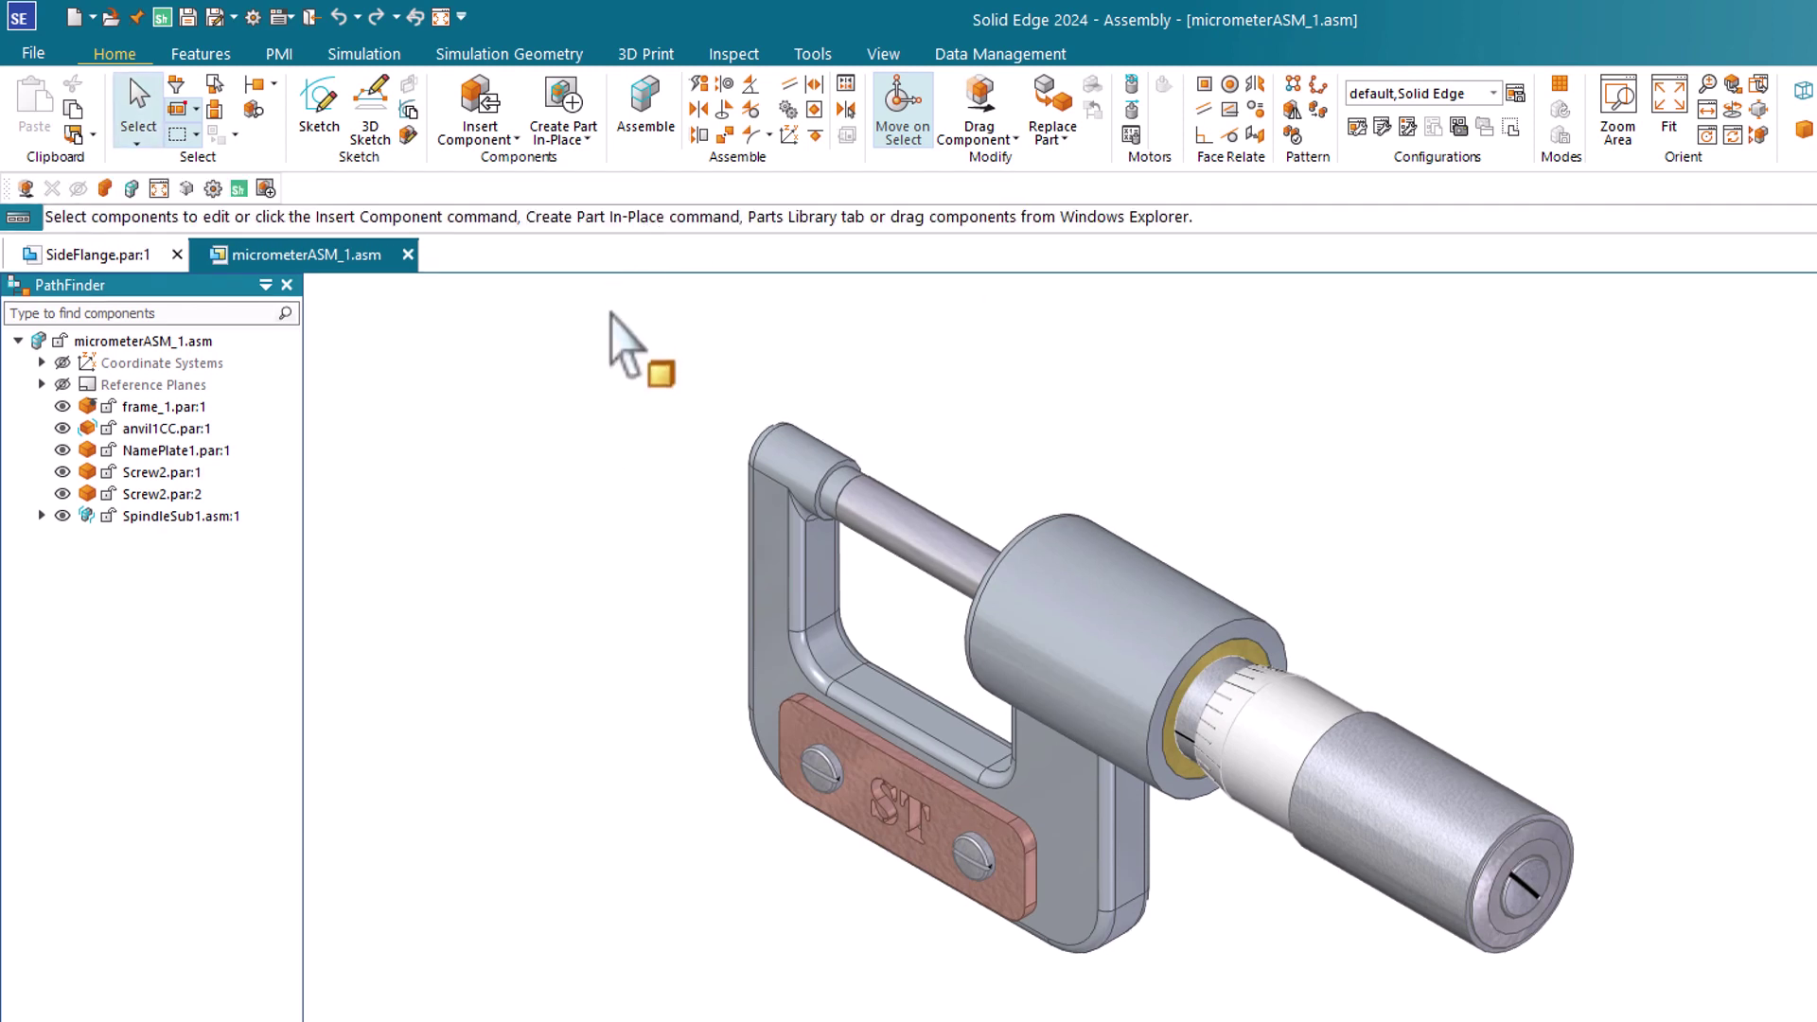
right_click(265, 187)
click(301, 236)
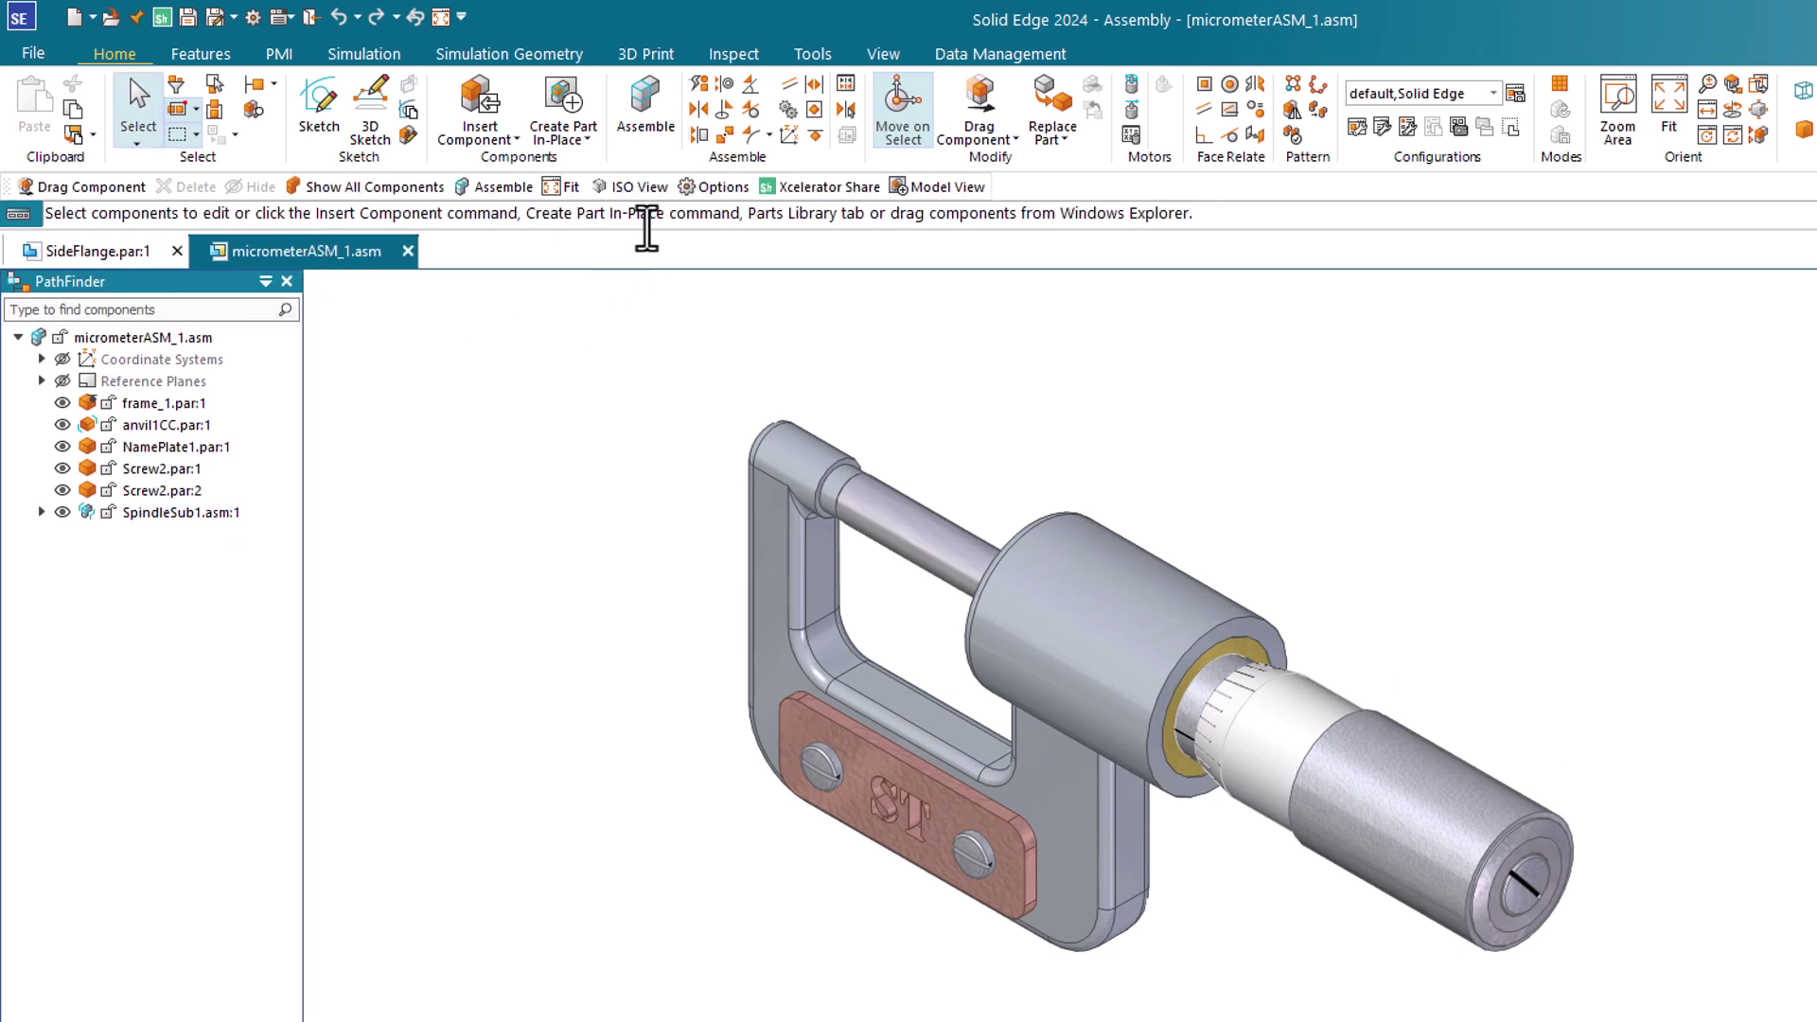
right_click(696, 190)
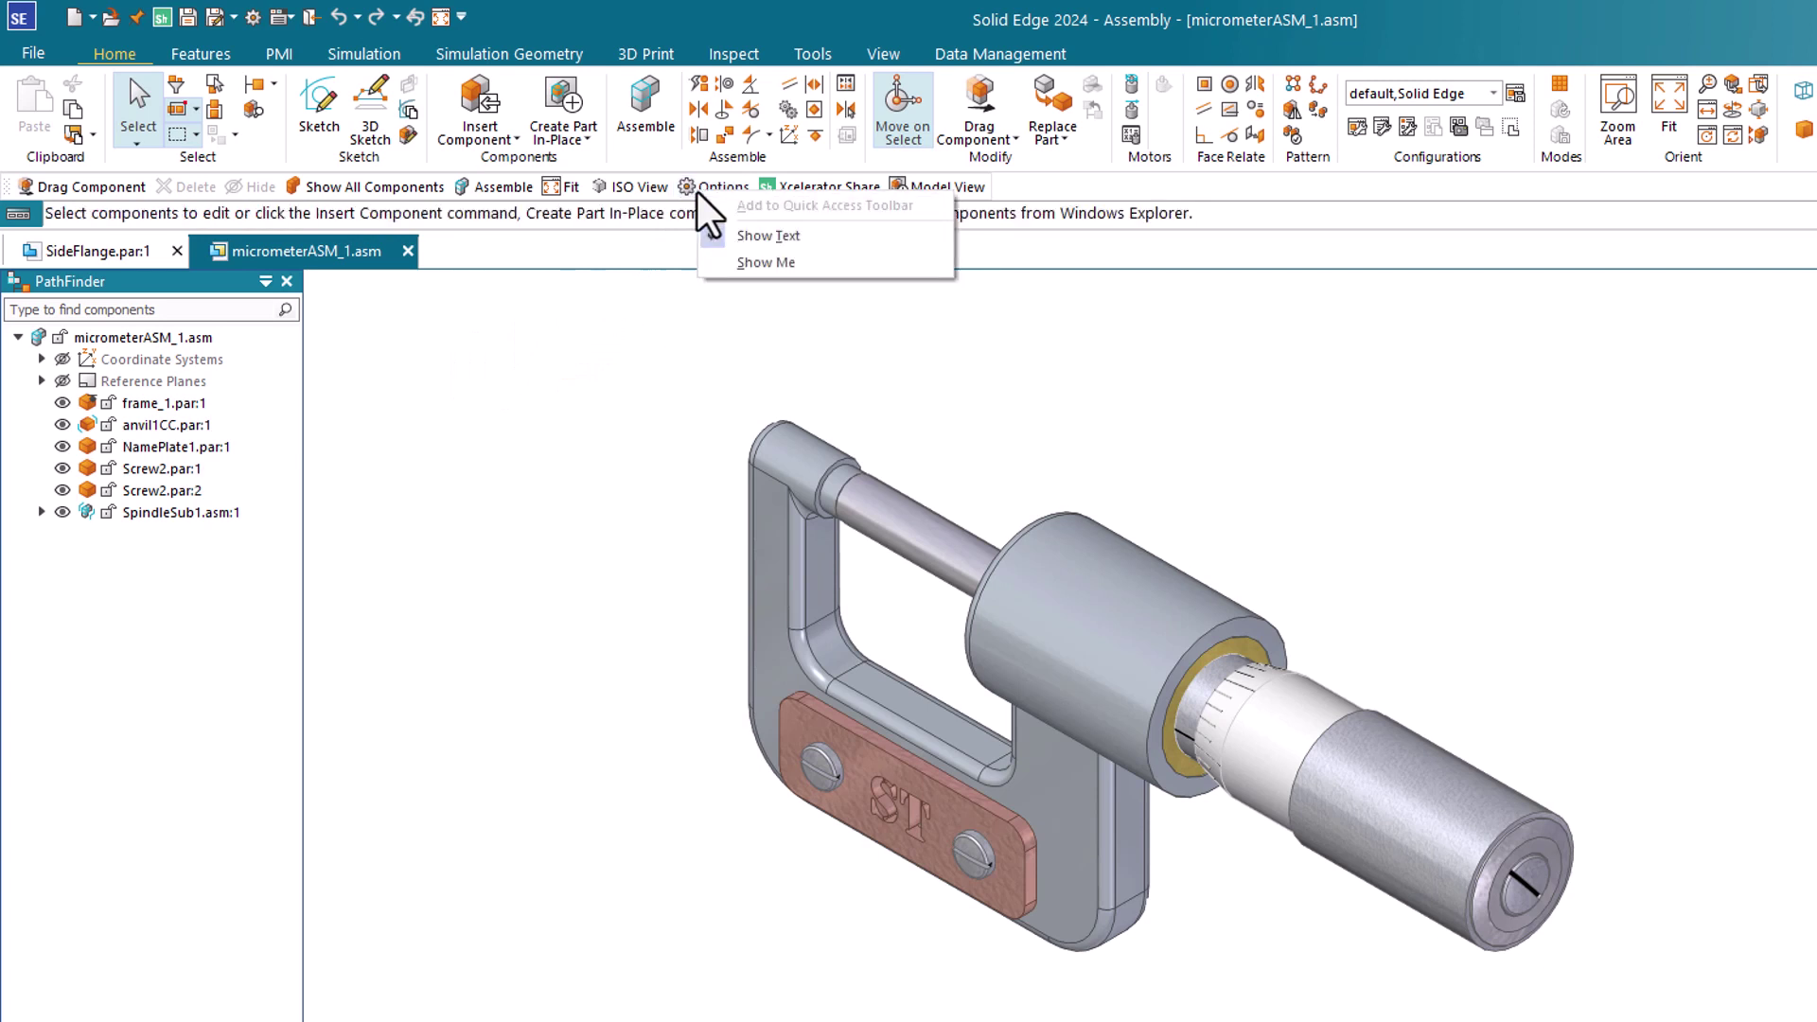
click(768, 262)
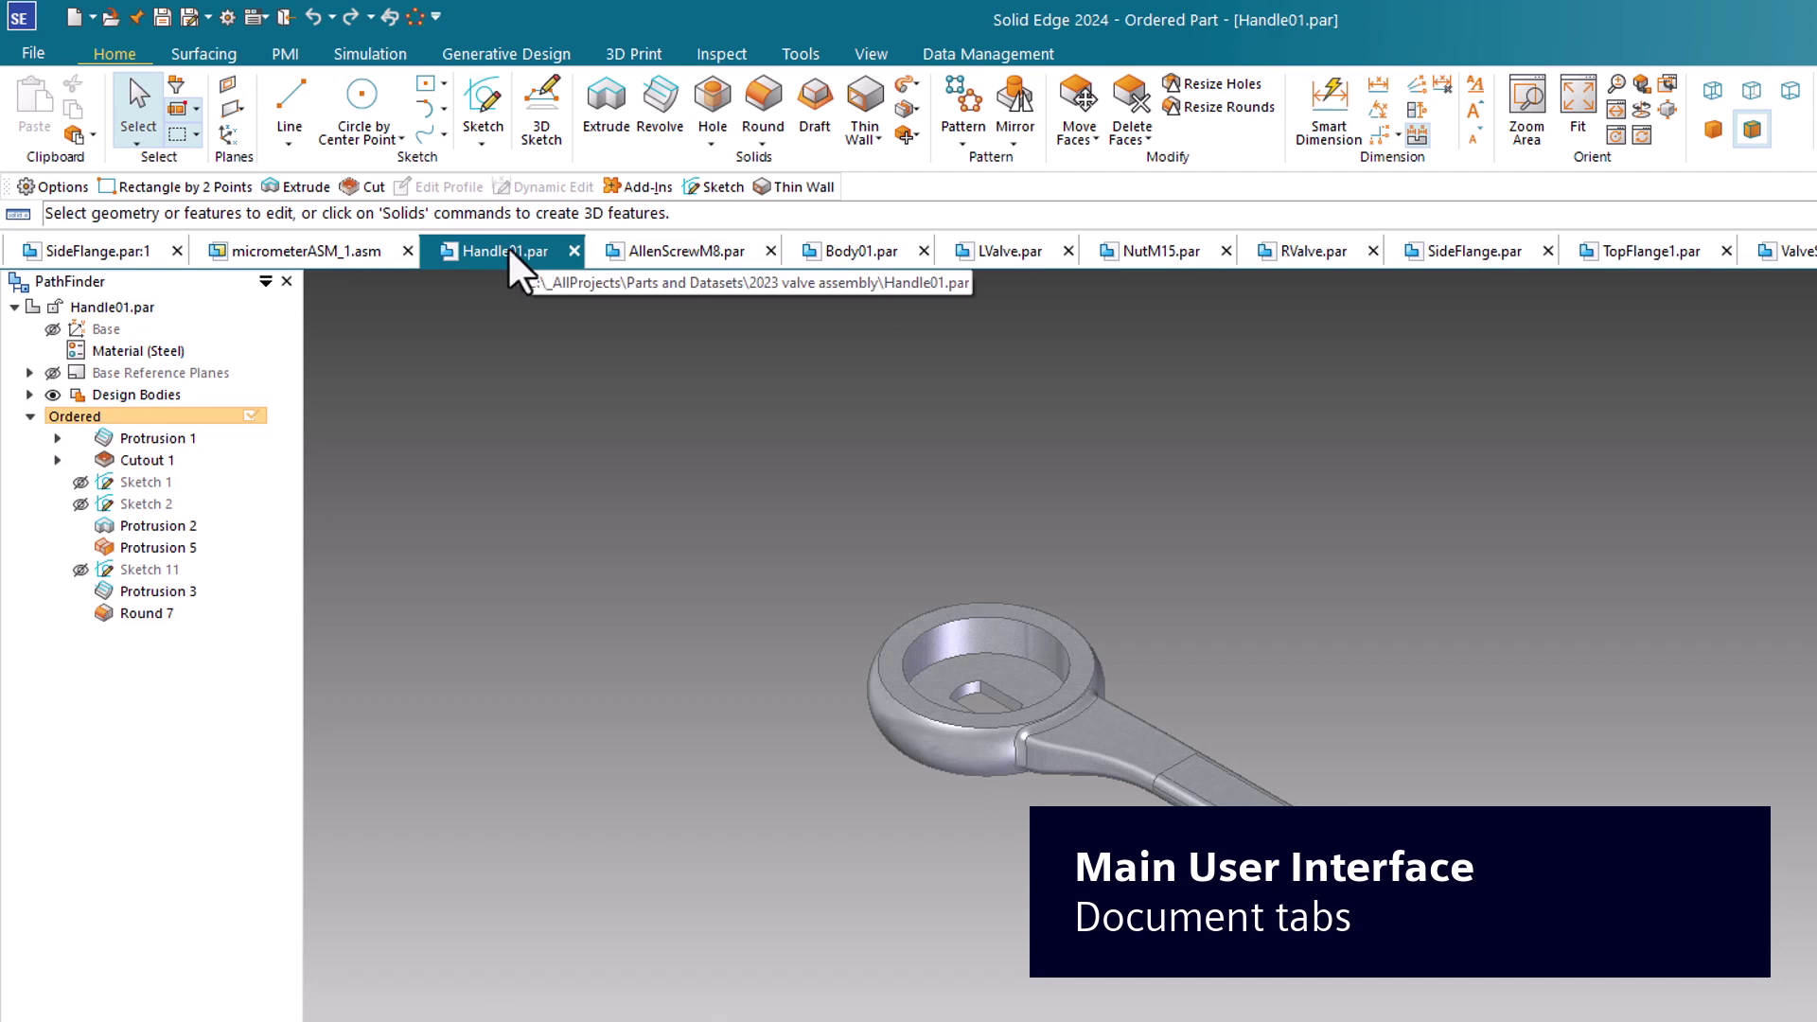
- Move the Handle01.par tab after LValve.par, dismissing the AllenScrewM8.par tab menu
drag(520, 253, 1036, 258)
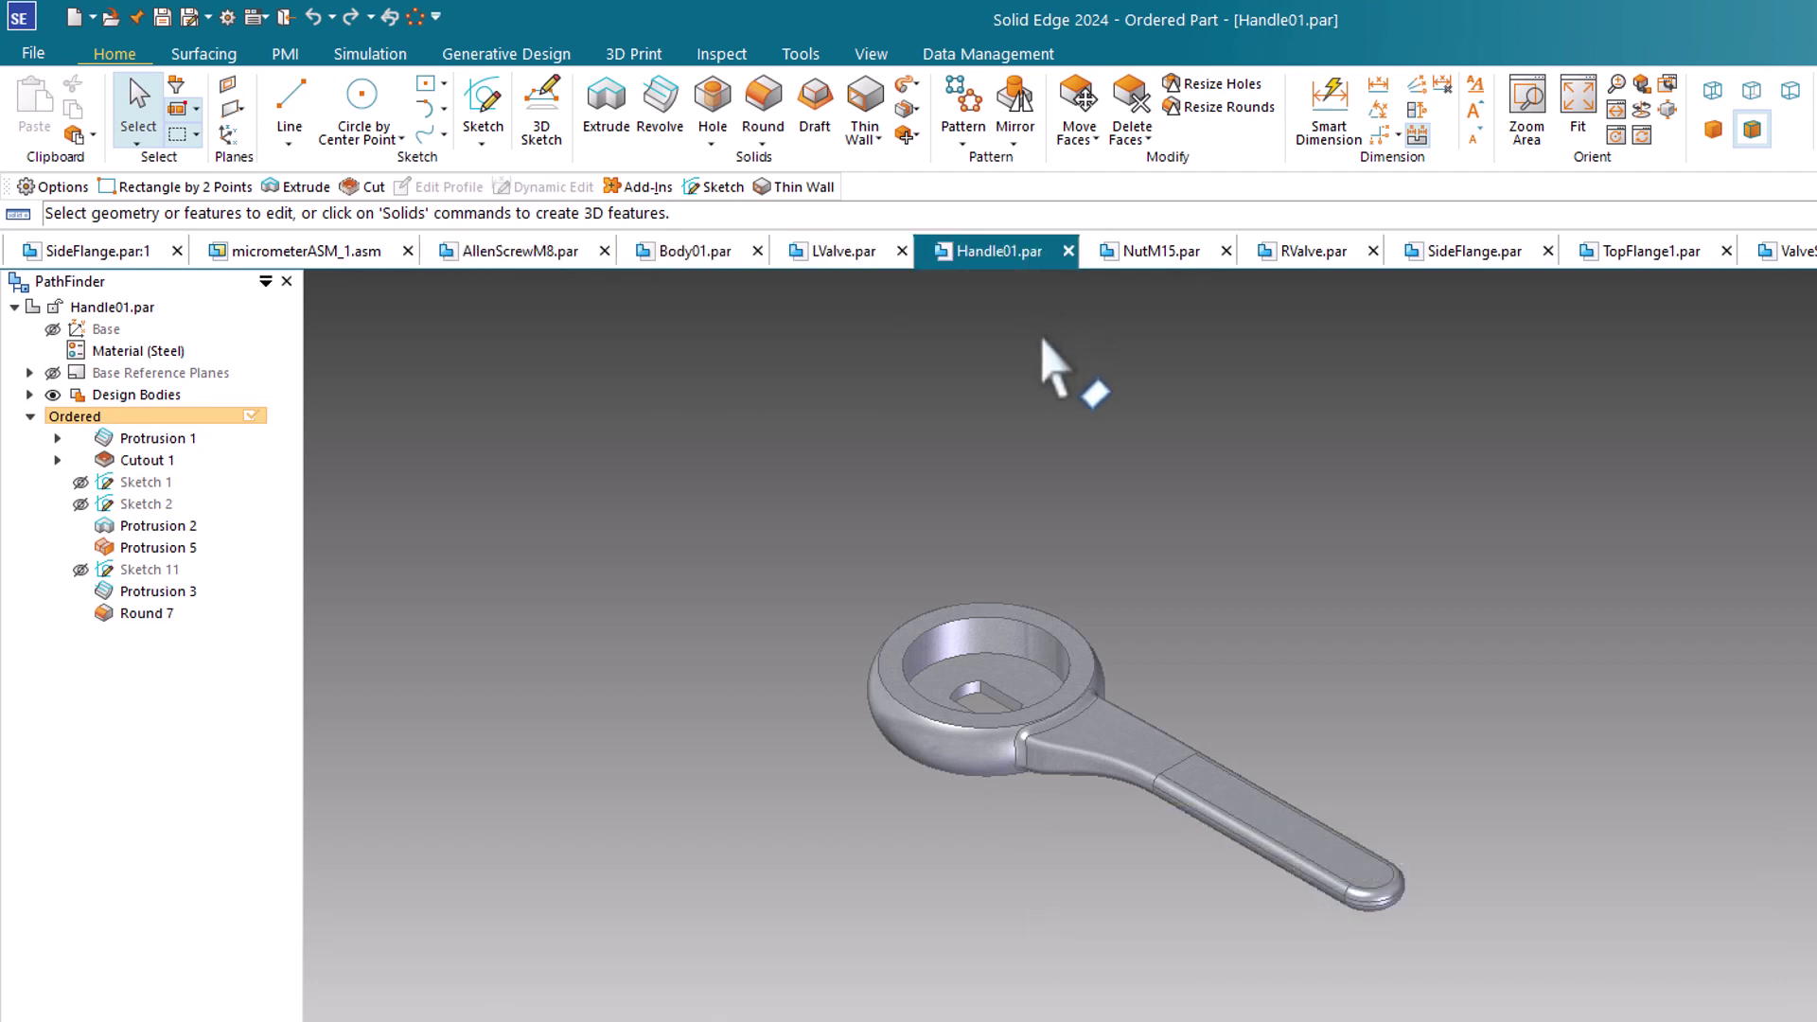
right_click(575, 259)
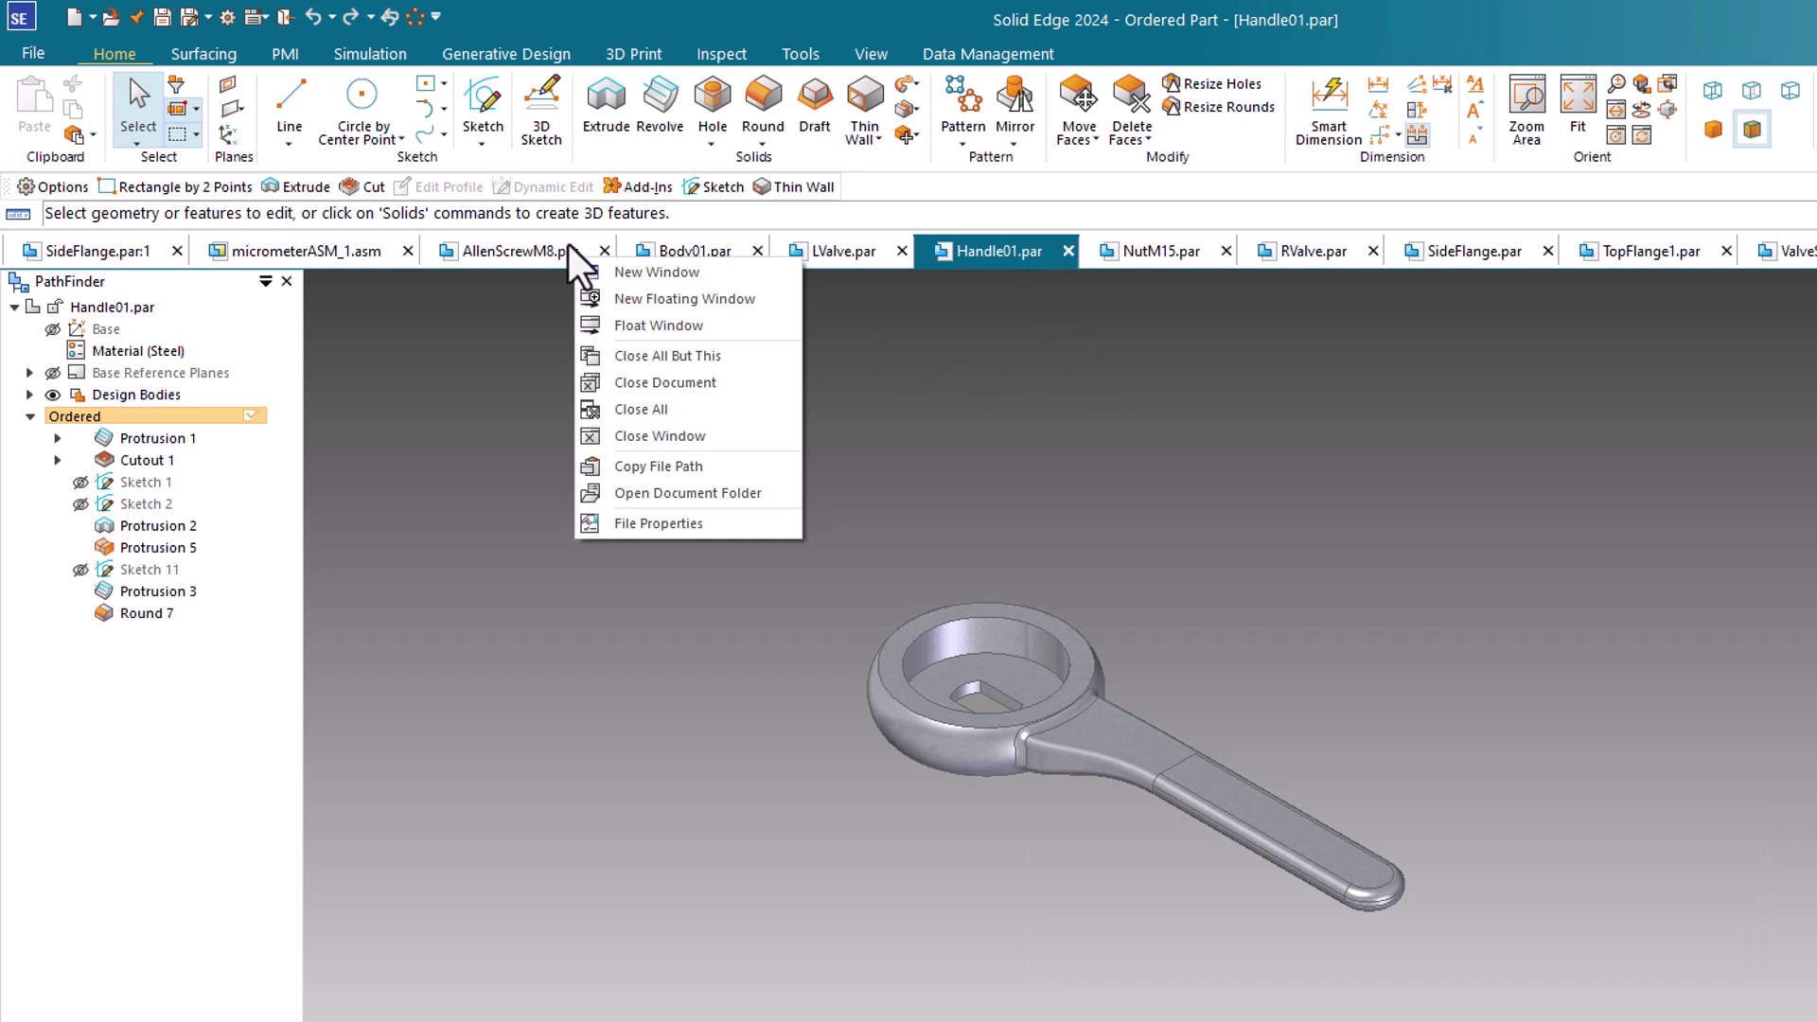
key(Escape)
- Scroll through the open document tabs and pick micrometerASM_1.asm from the overflow list
click(1738, 249)
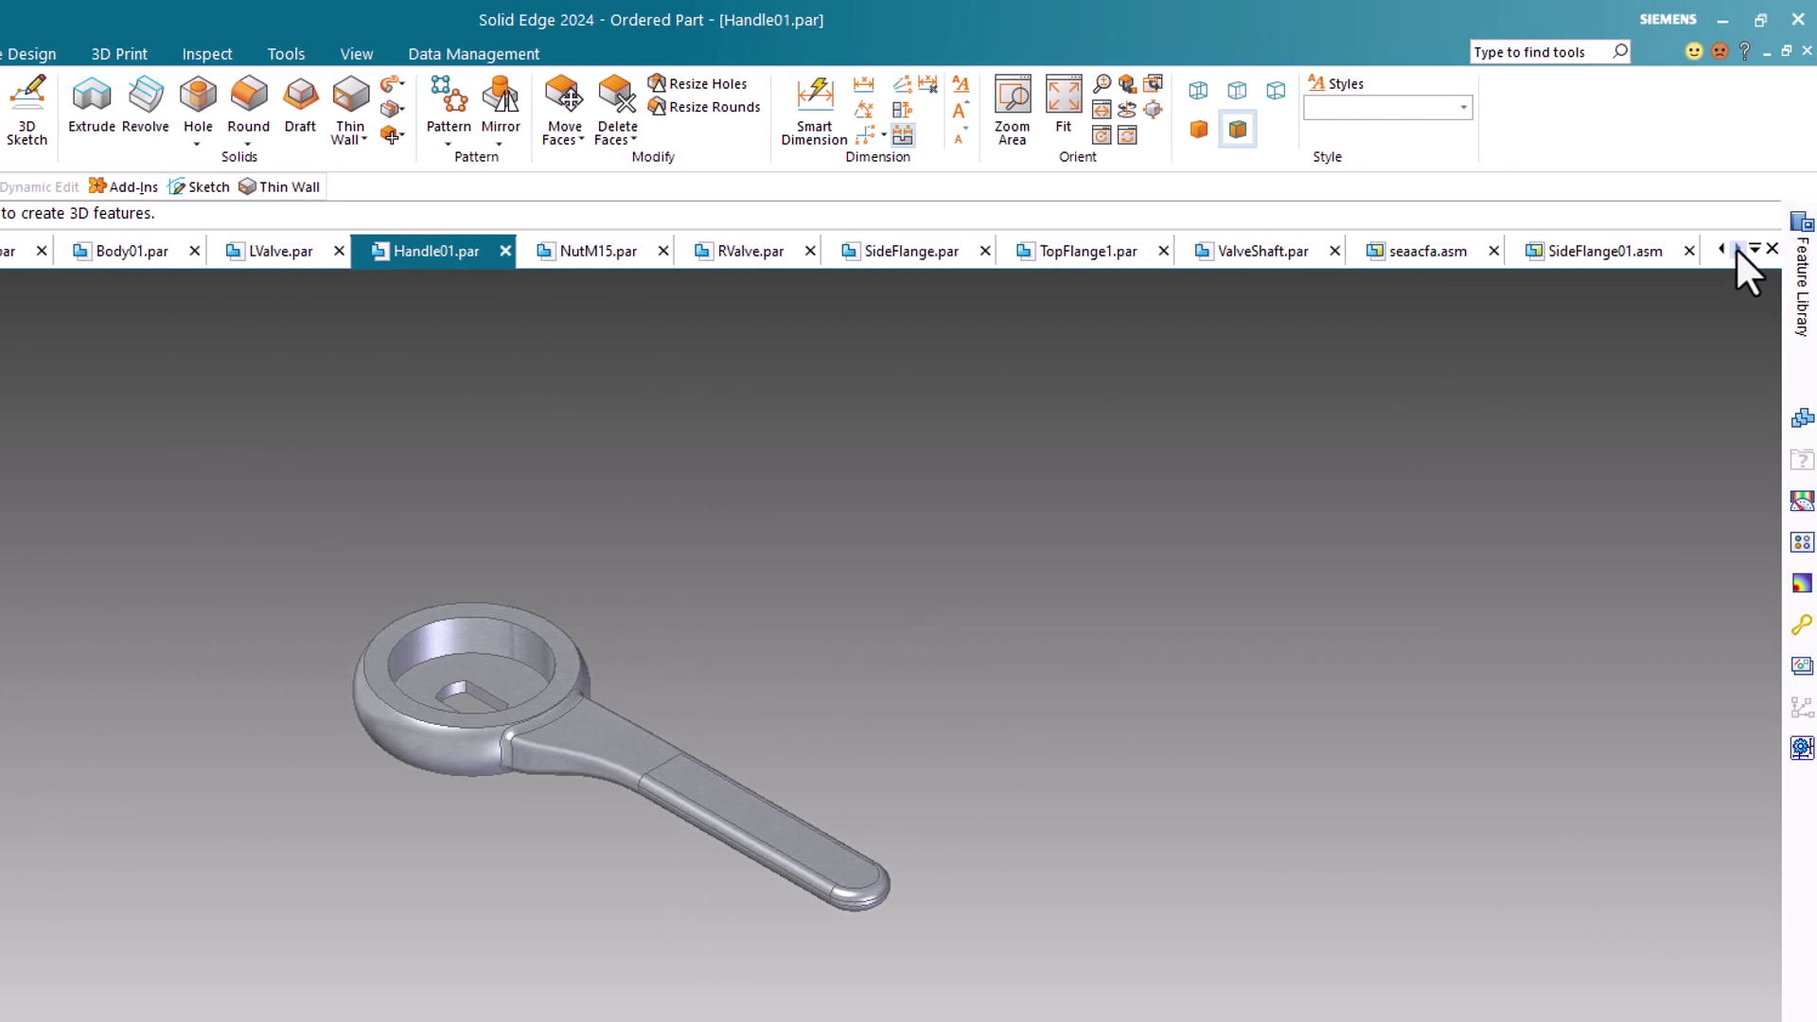
click(1735, 247)
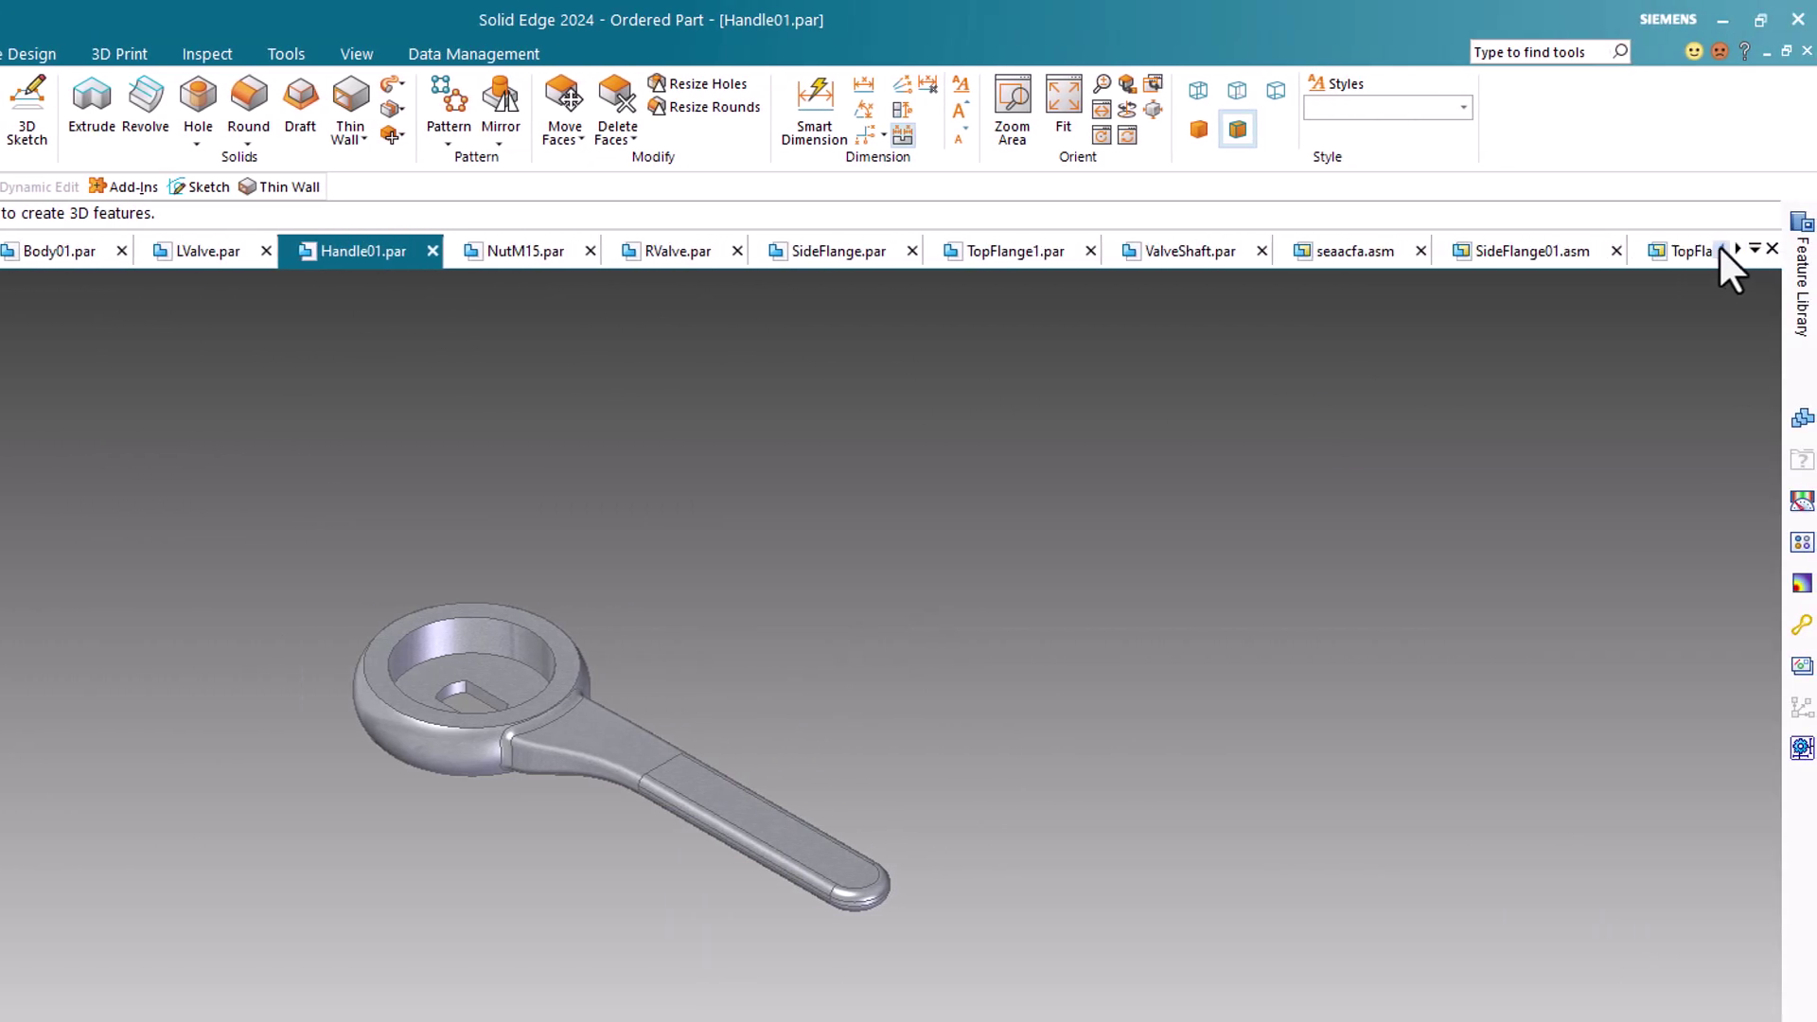
click(1720, 247)
click(1736, 247)
click(1735, 247)
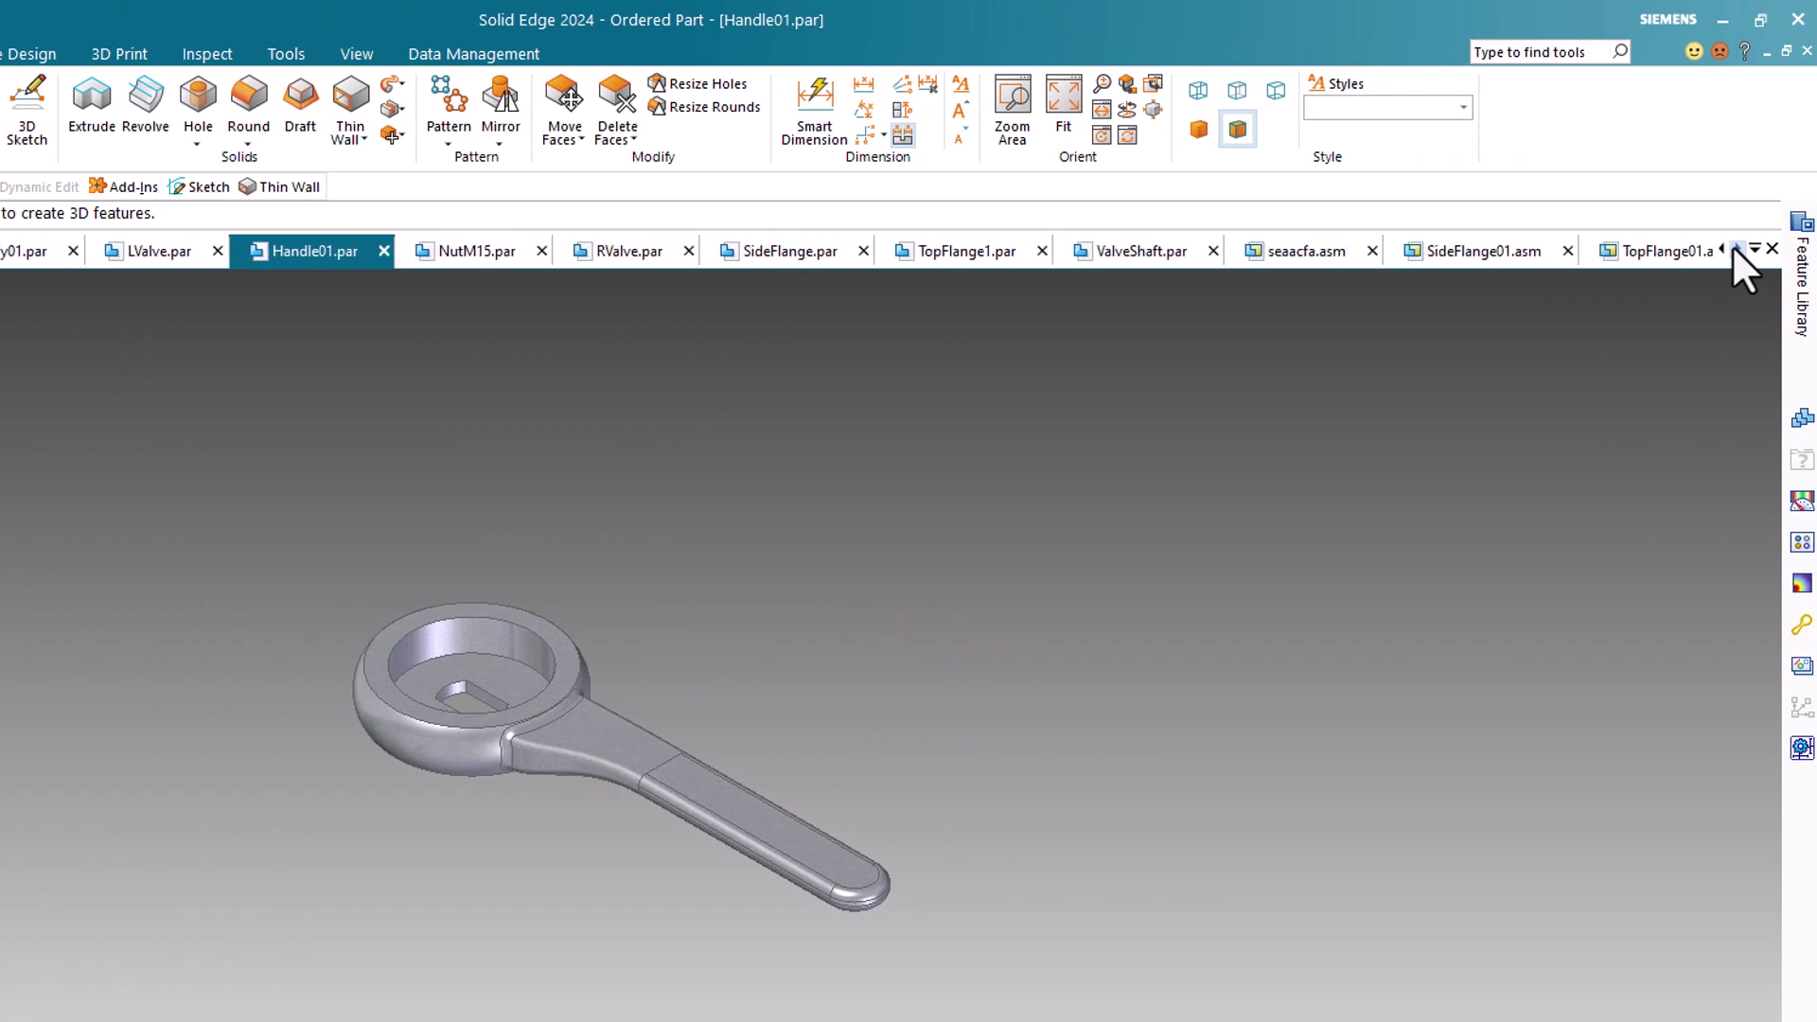
click(1736, 247)
click(1735, 247)
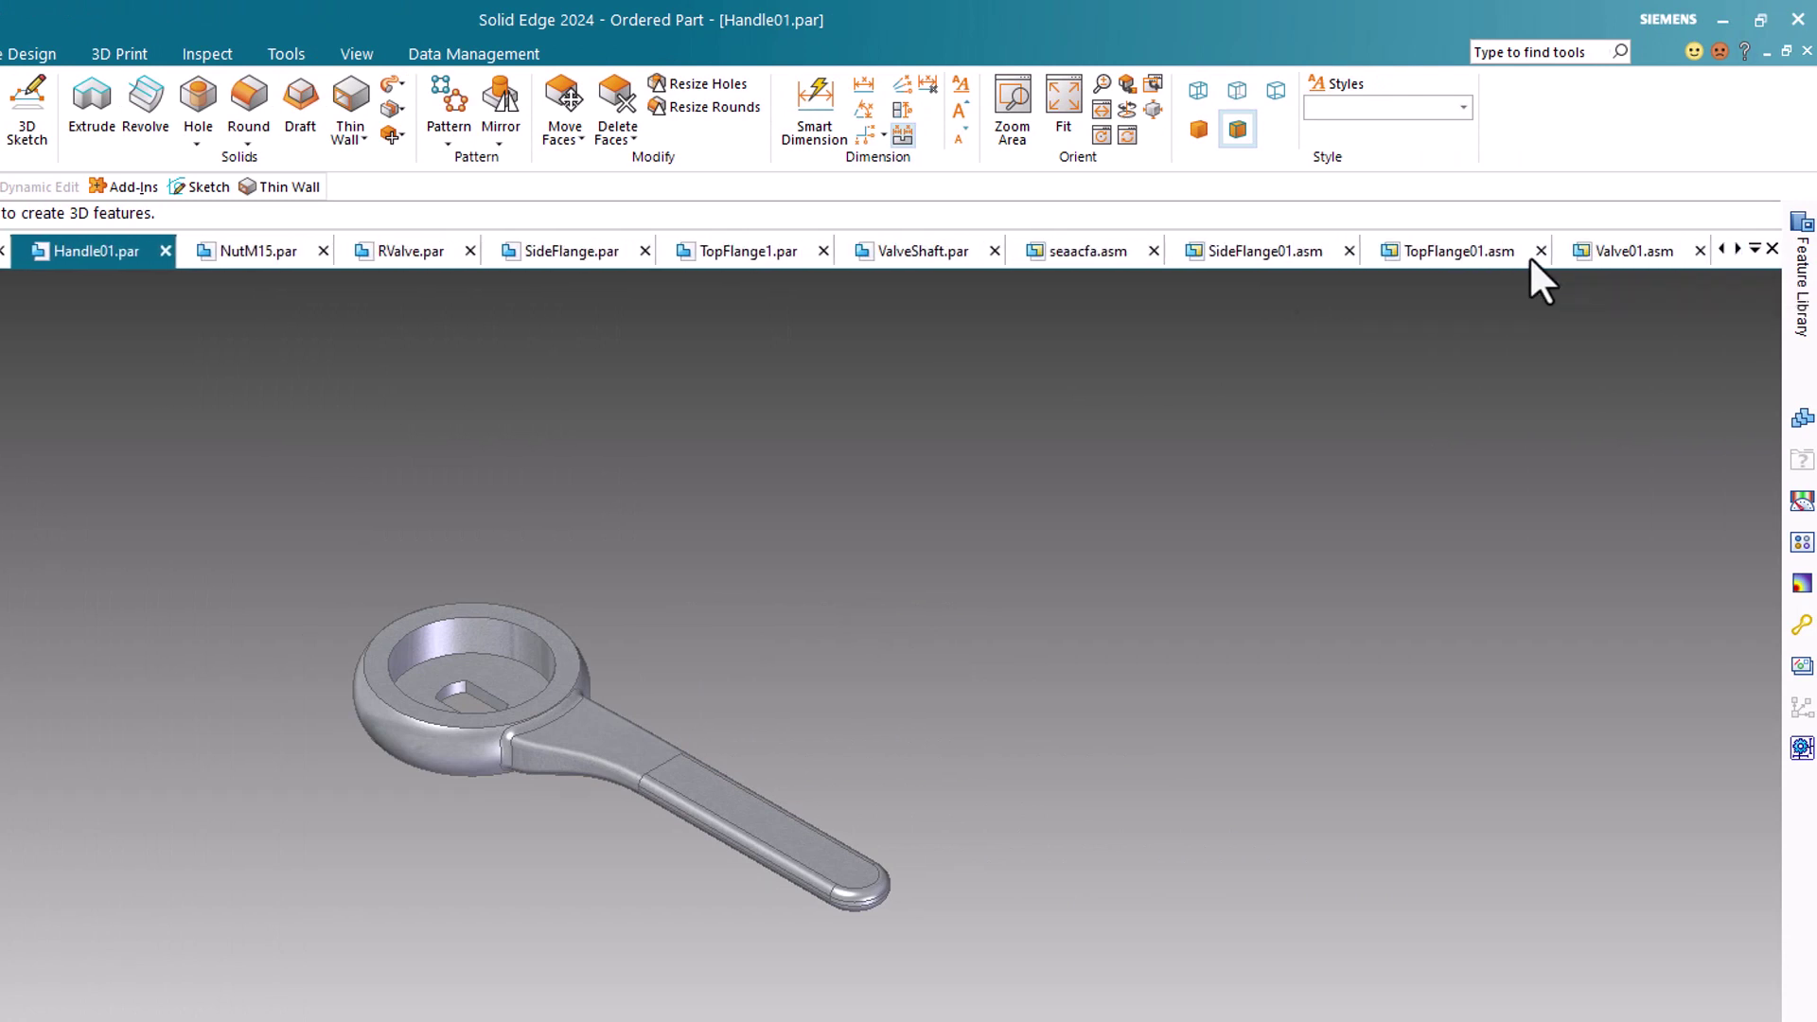
scroll(1535, 254, up, 1)
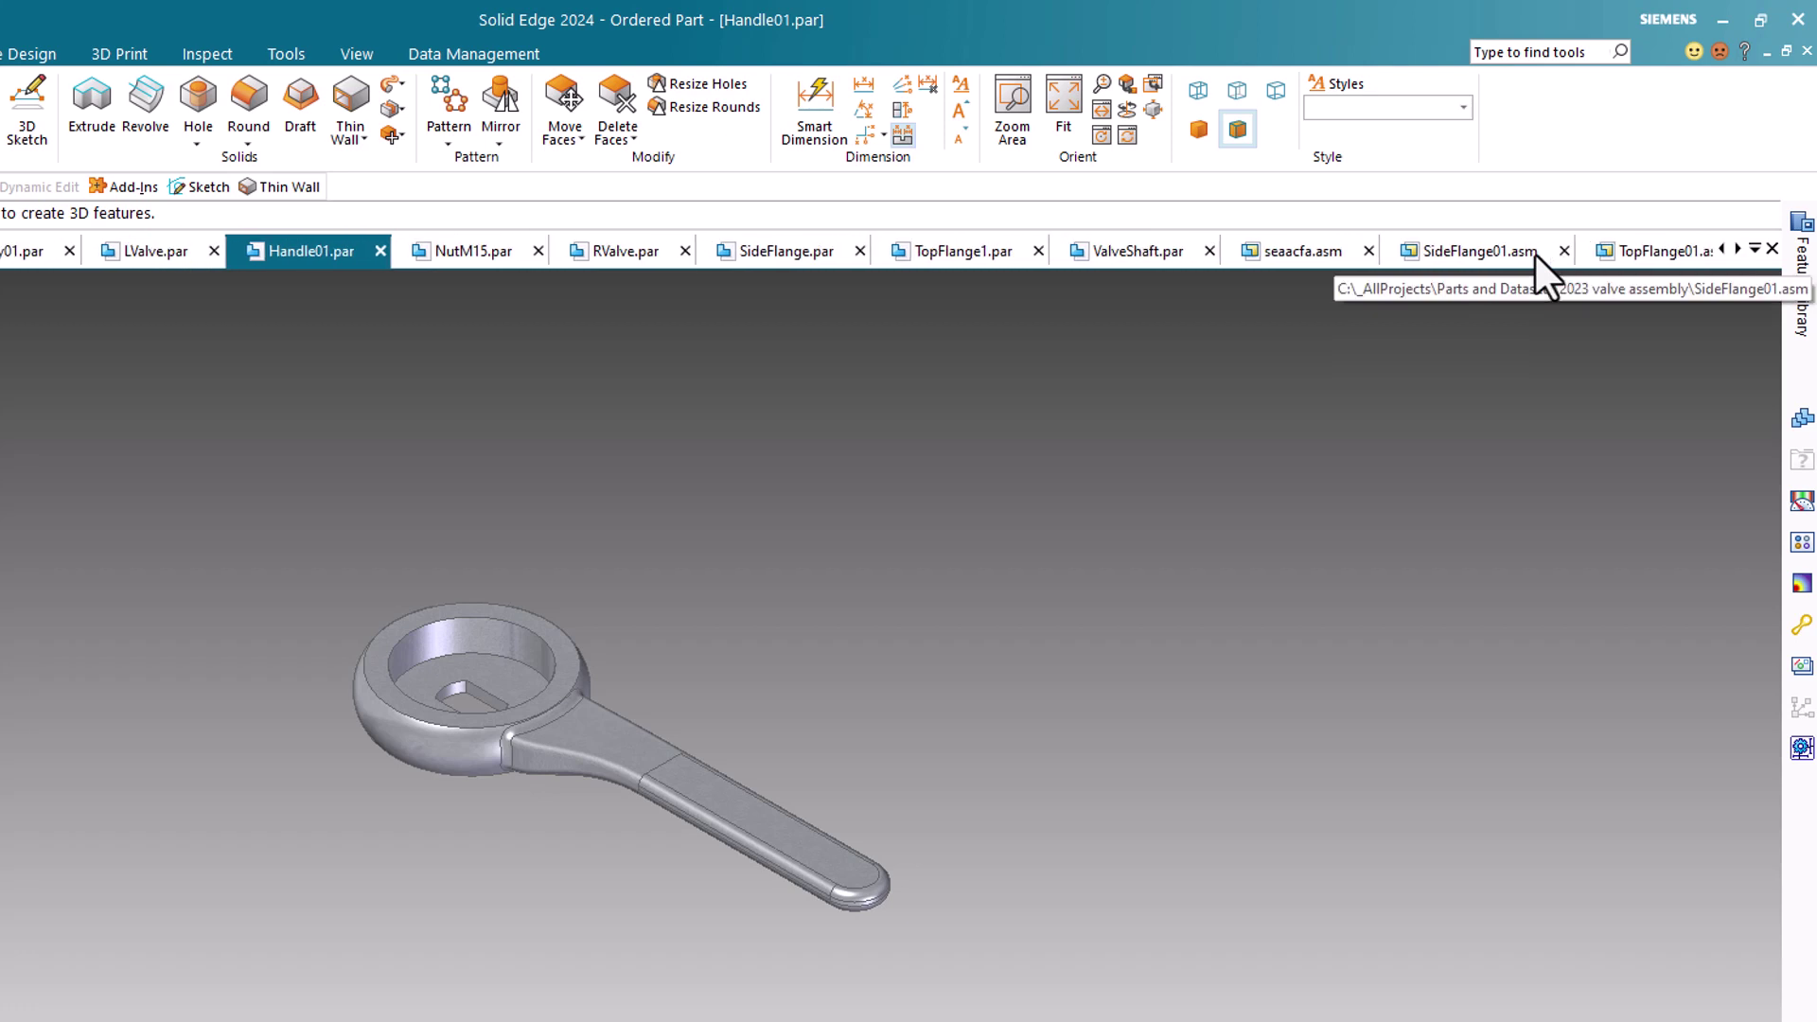
scroll(1535, 254, up, 2)
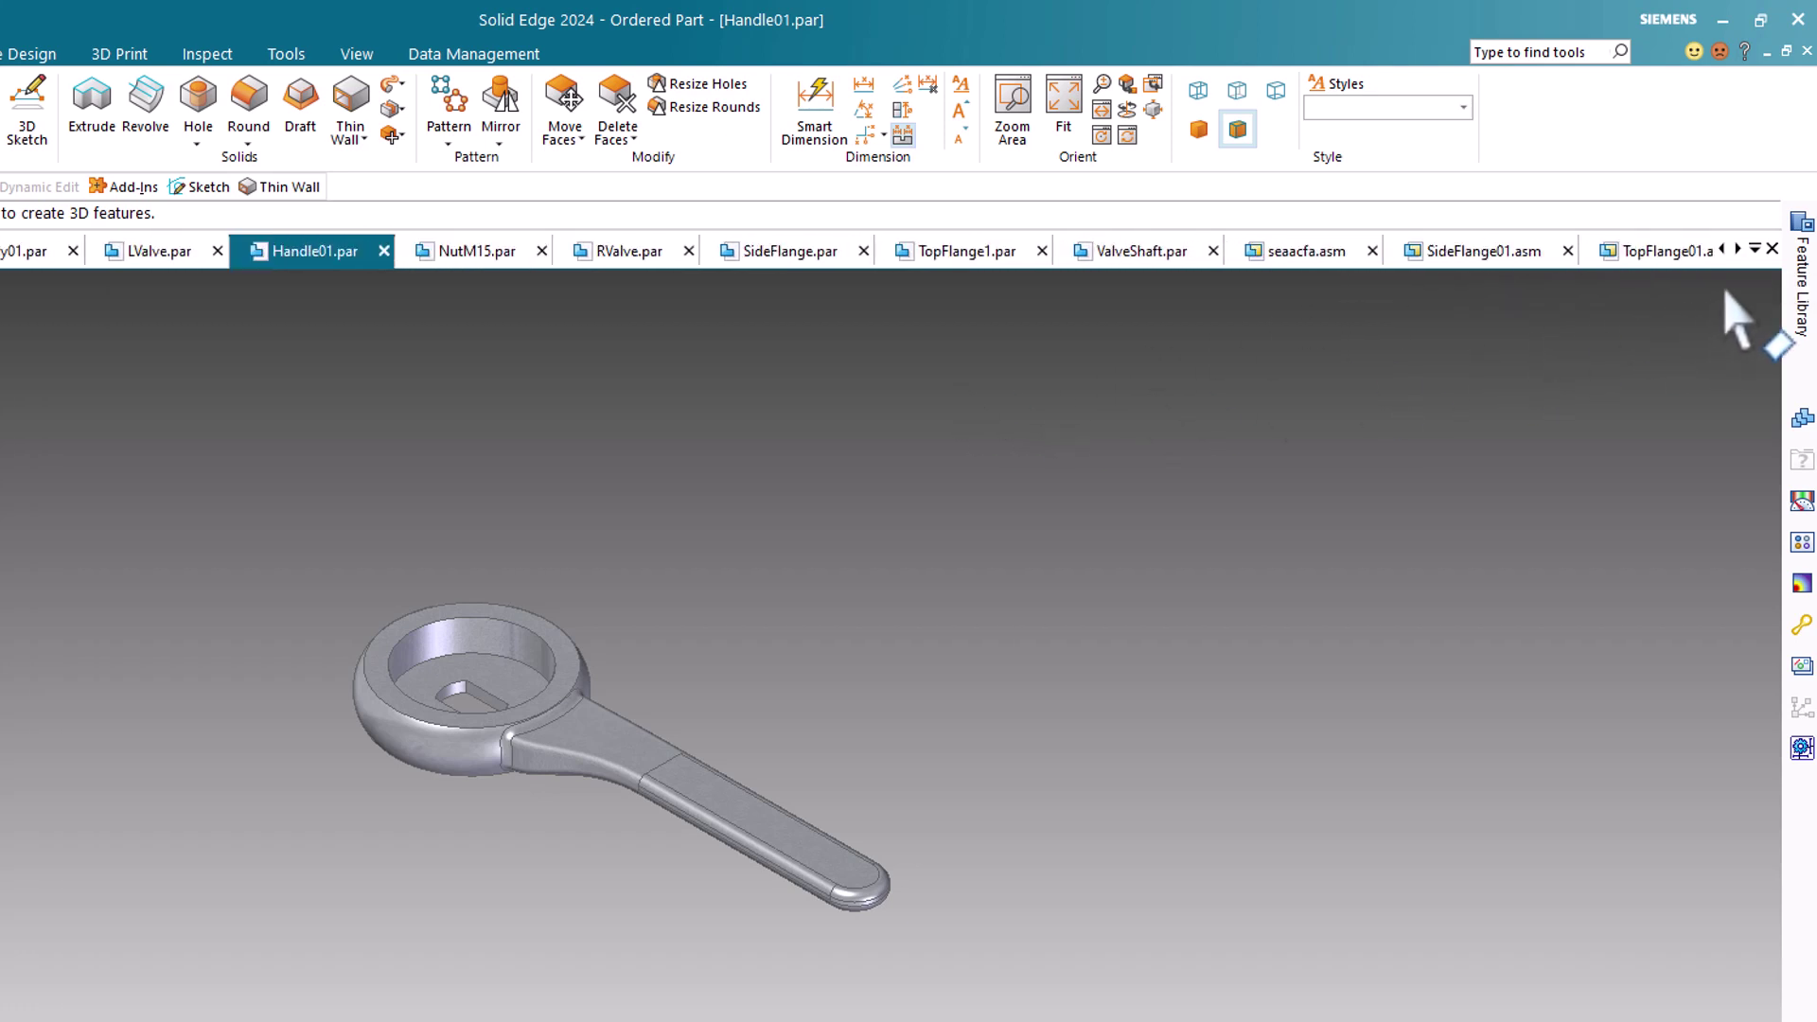
click(1753, 249)
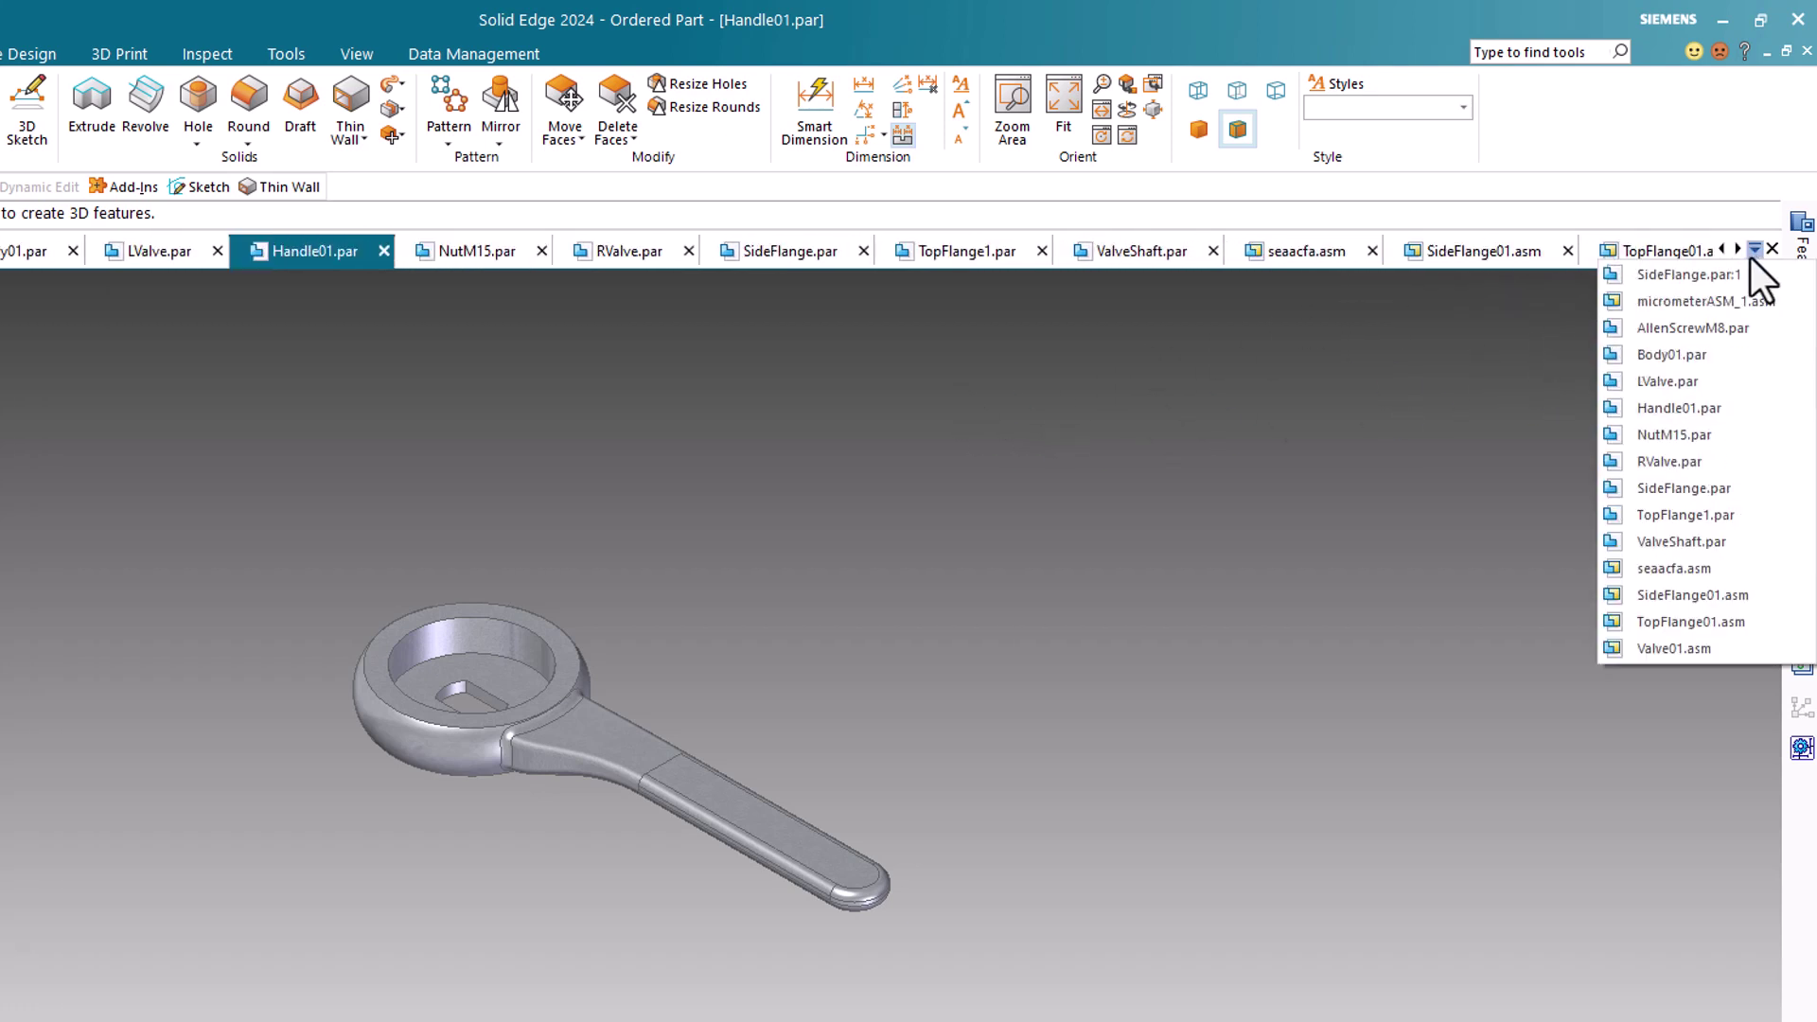
click(1715, 299)
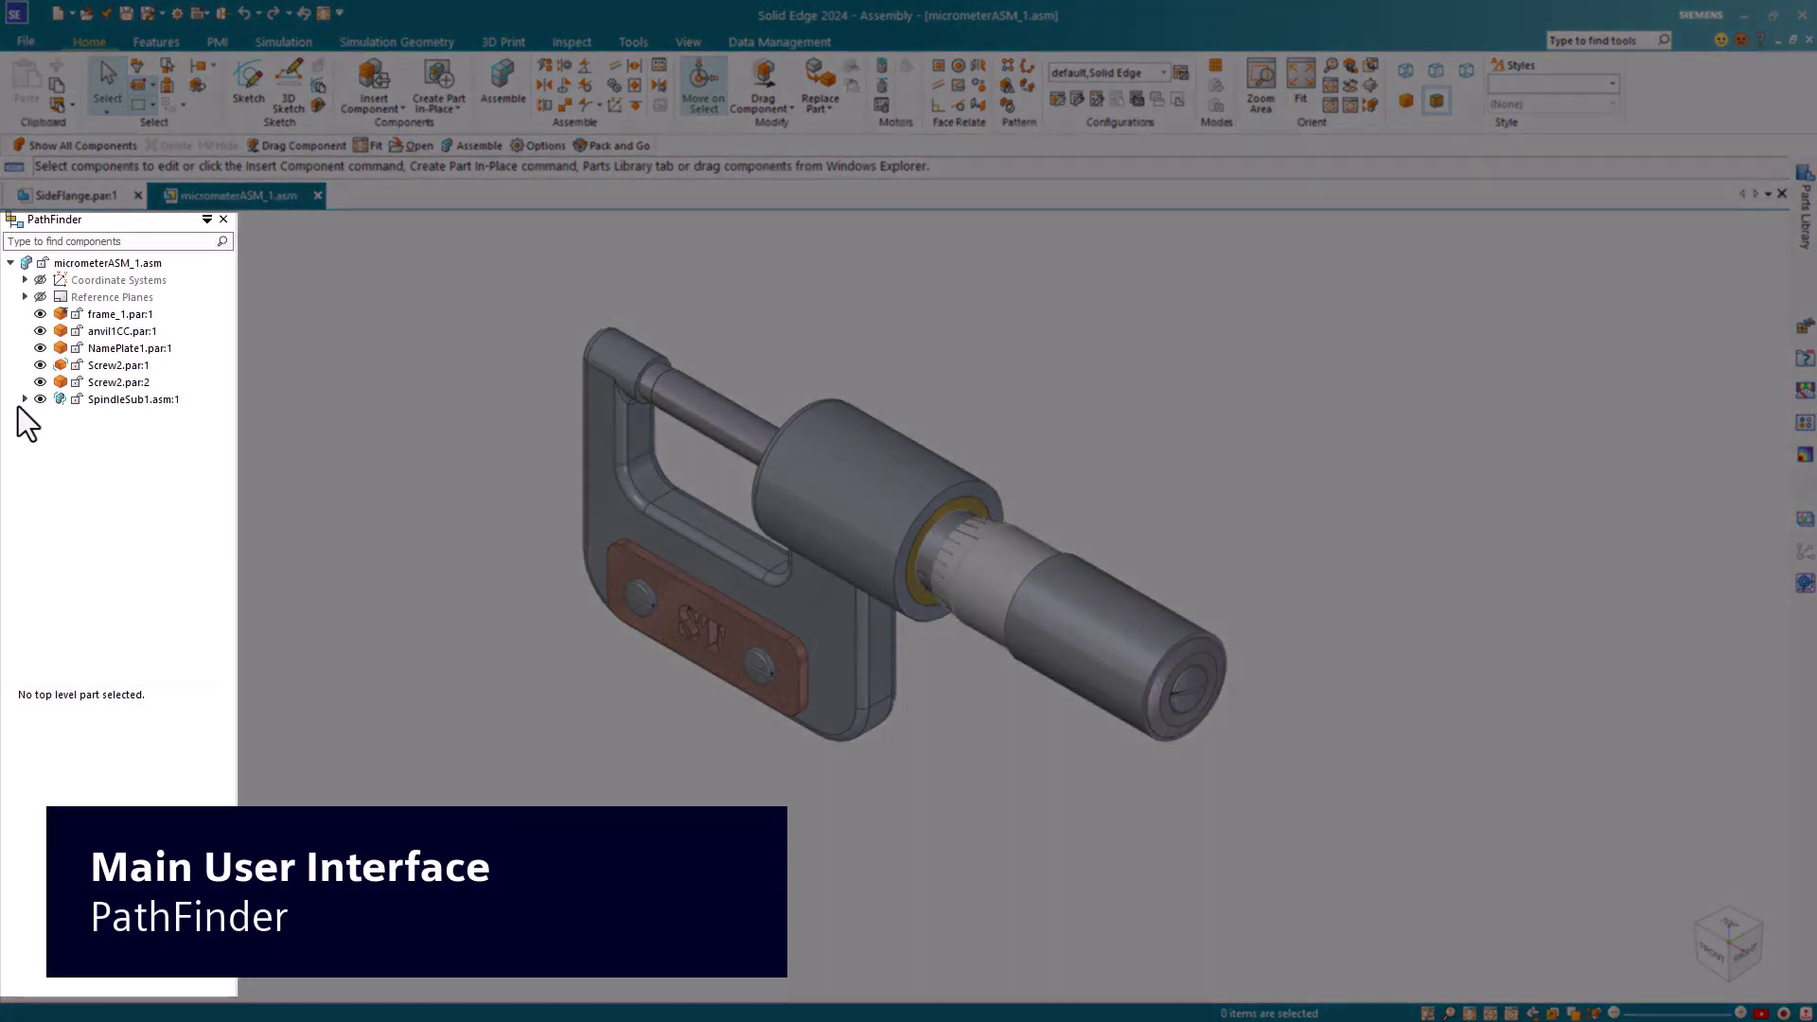
- Expand SpindleSub1 in PathFinder to list its parts, and hide then show it
click(24, 399)
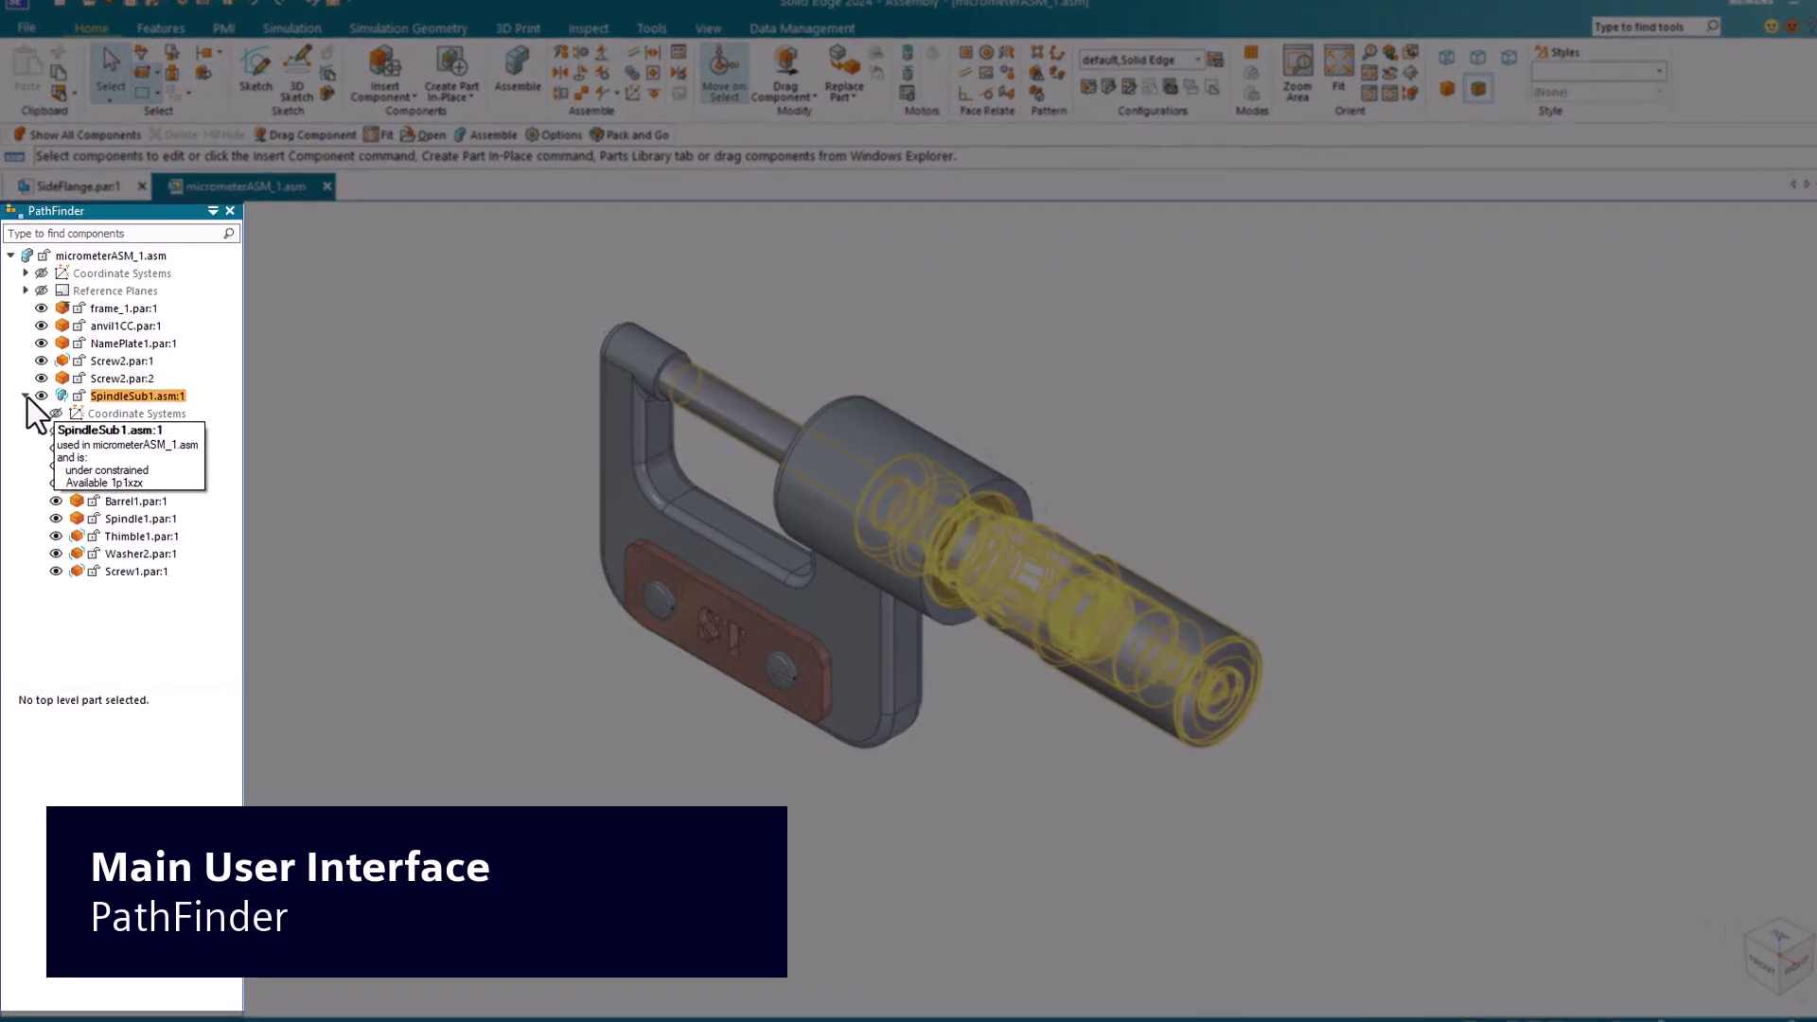
click(40, 398)
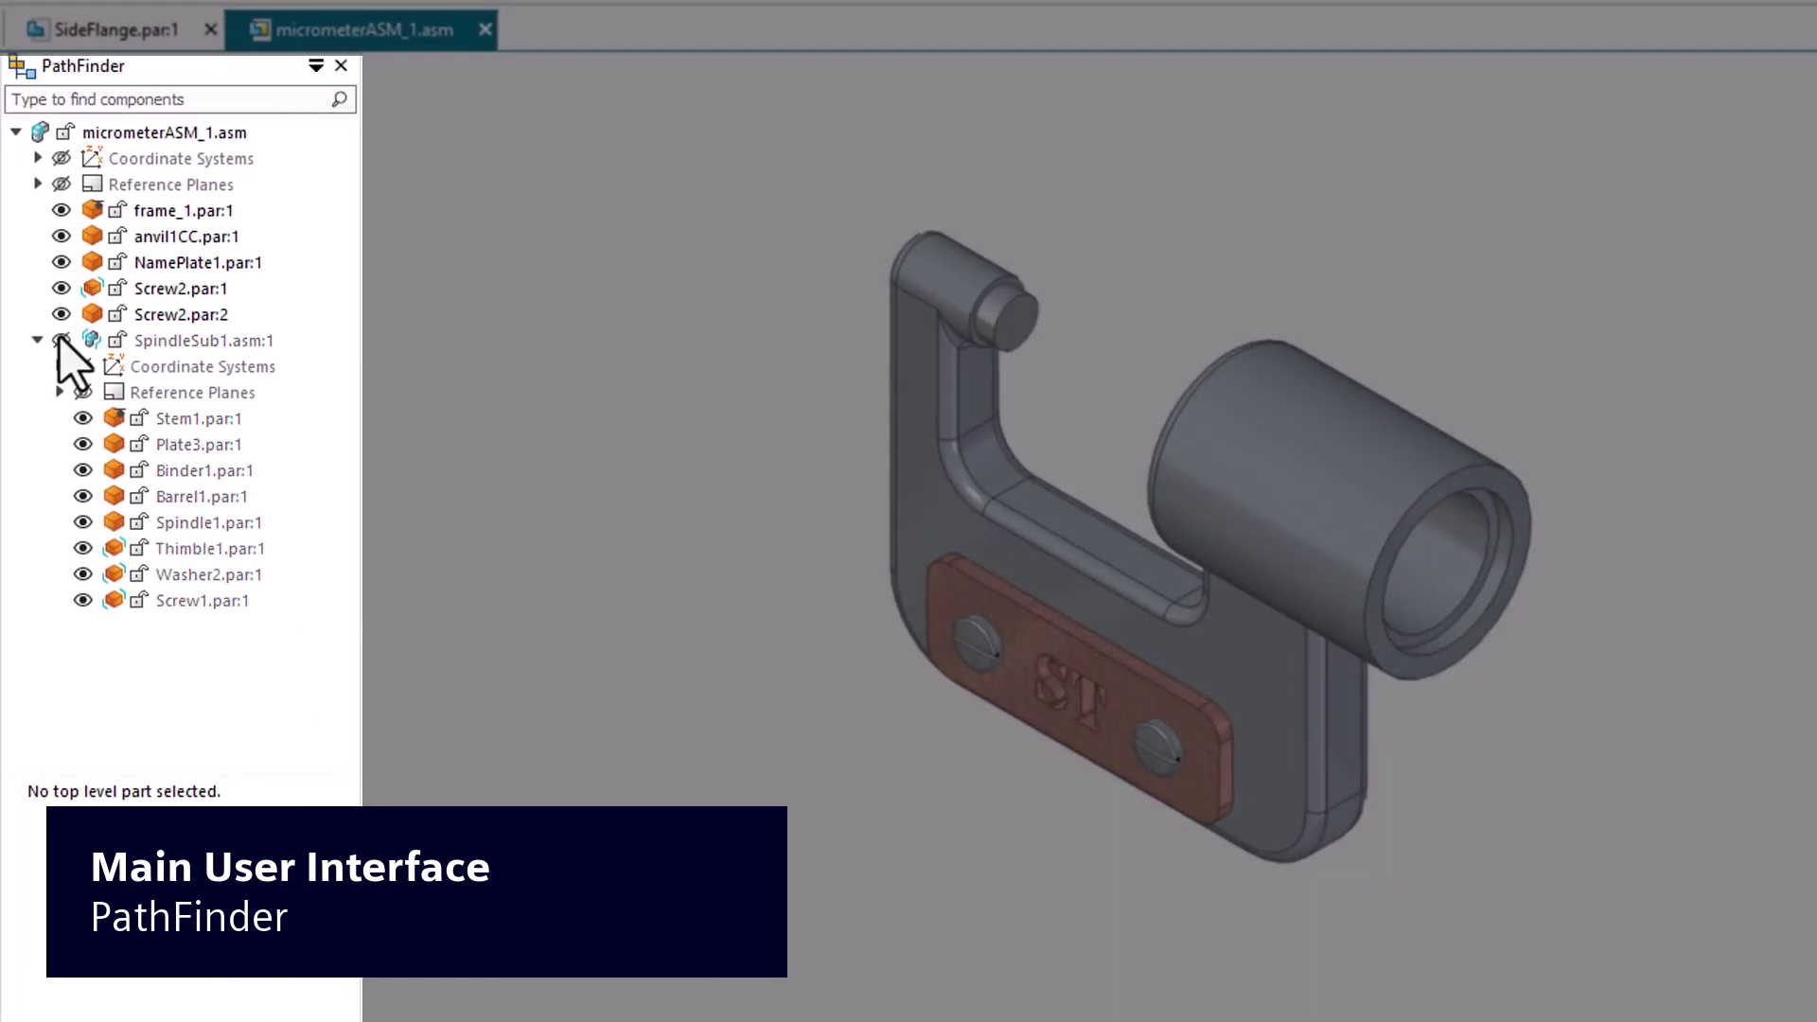
click(60, 340)
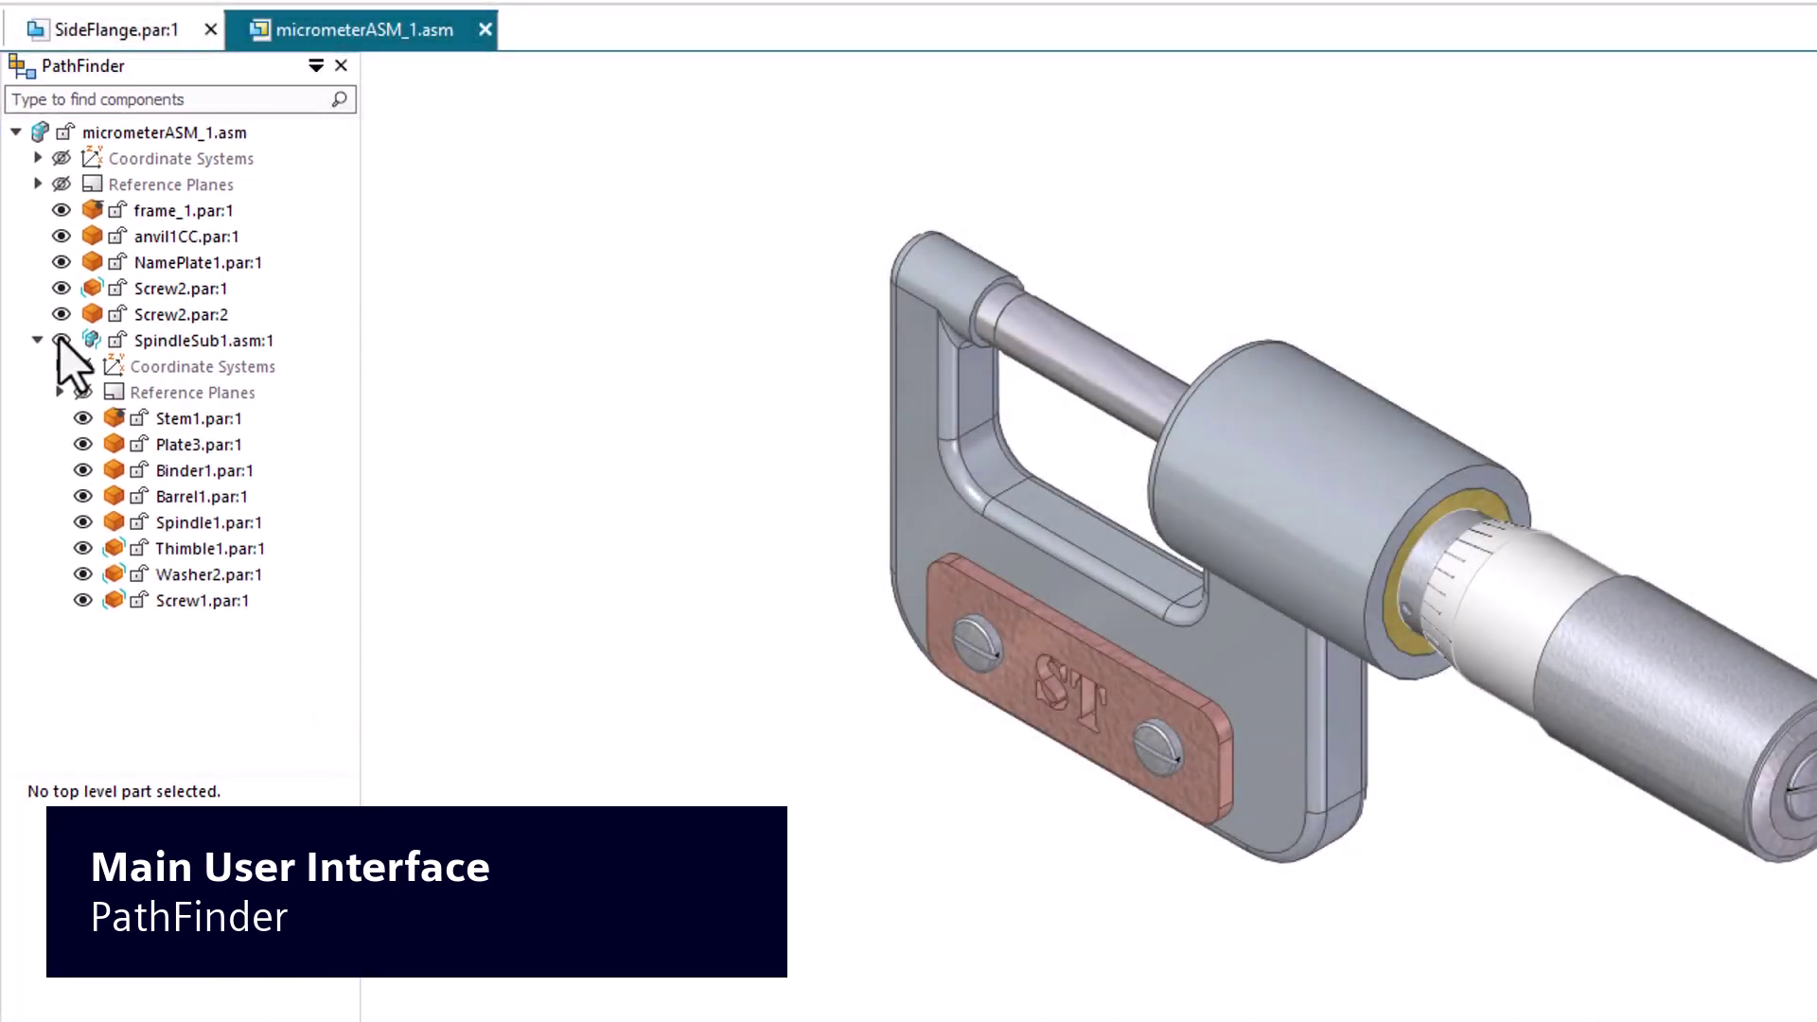
- Check SideFlange.par:1's material in the Material Table (Brass, yellow brass), then select the micrometer frame
click(102, 38)
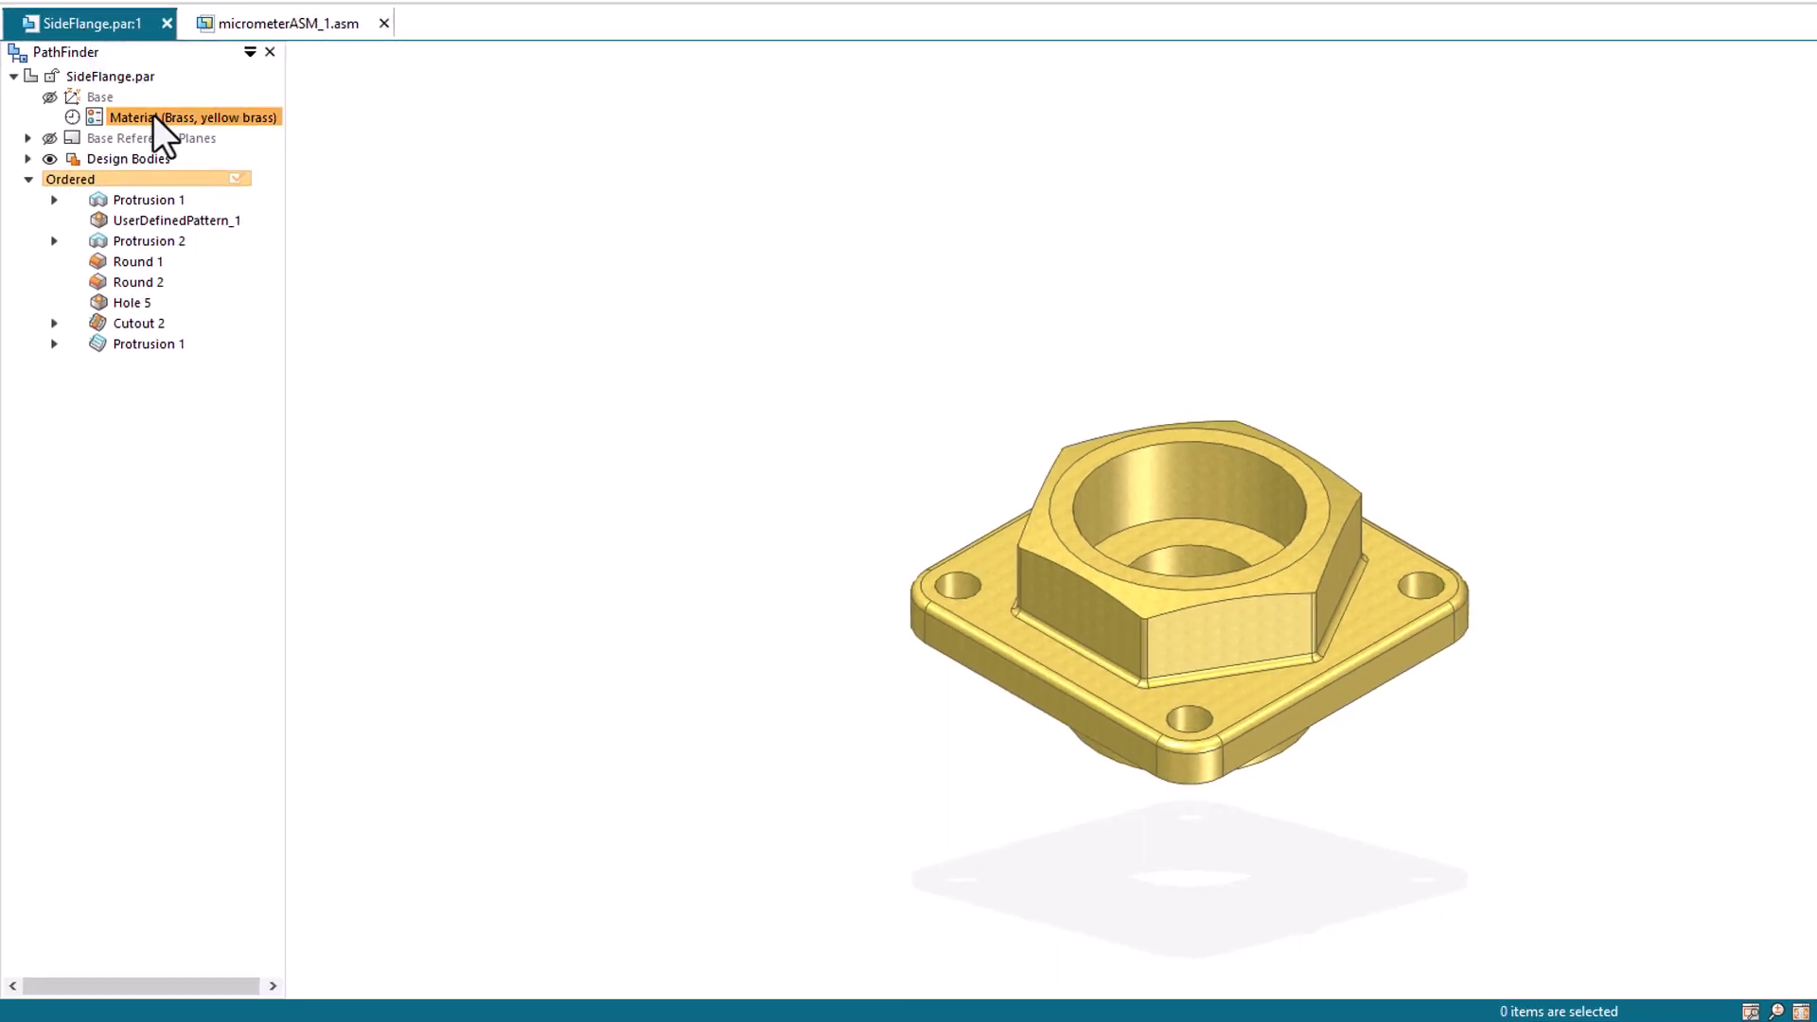
mouse_move(153, 116)
double_click(153, 116)
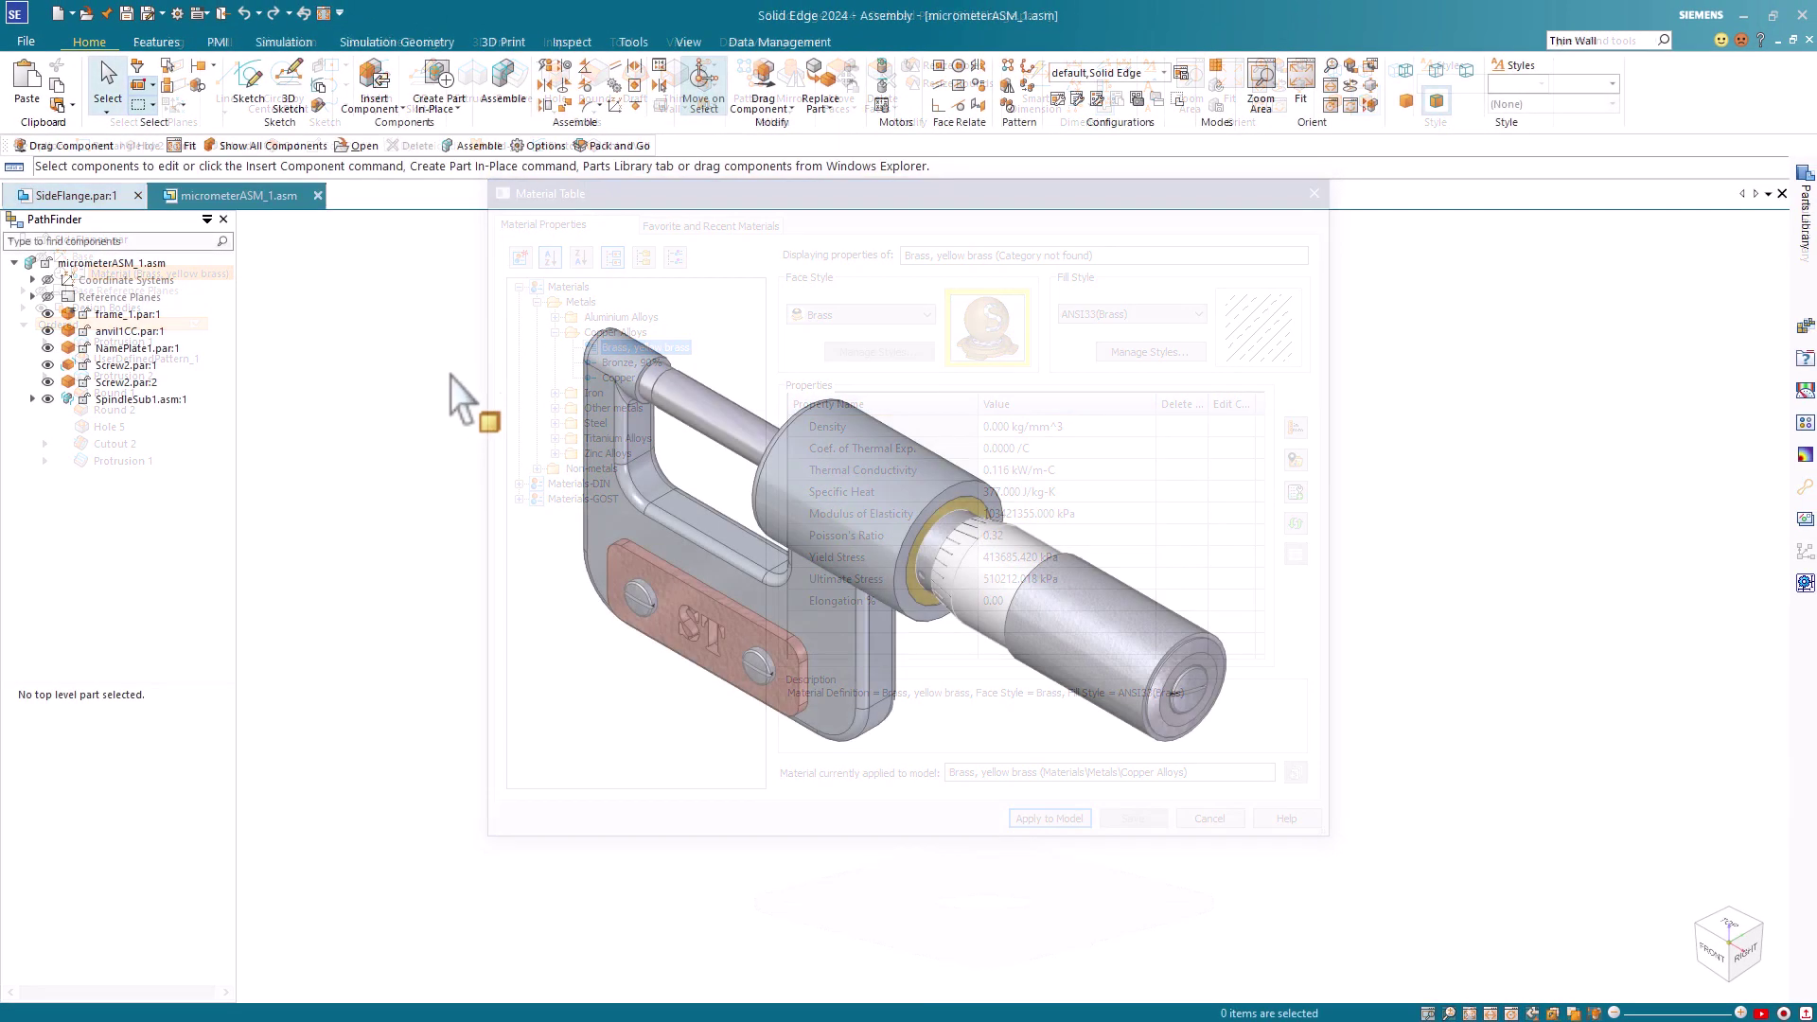
click(604, 356)
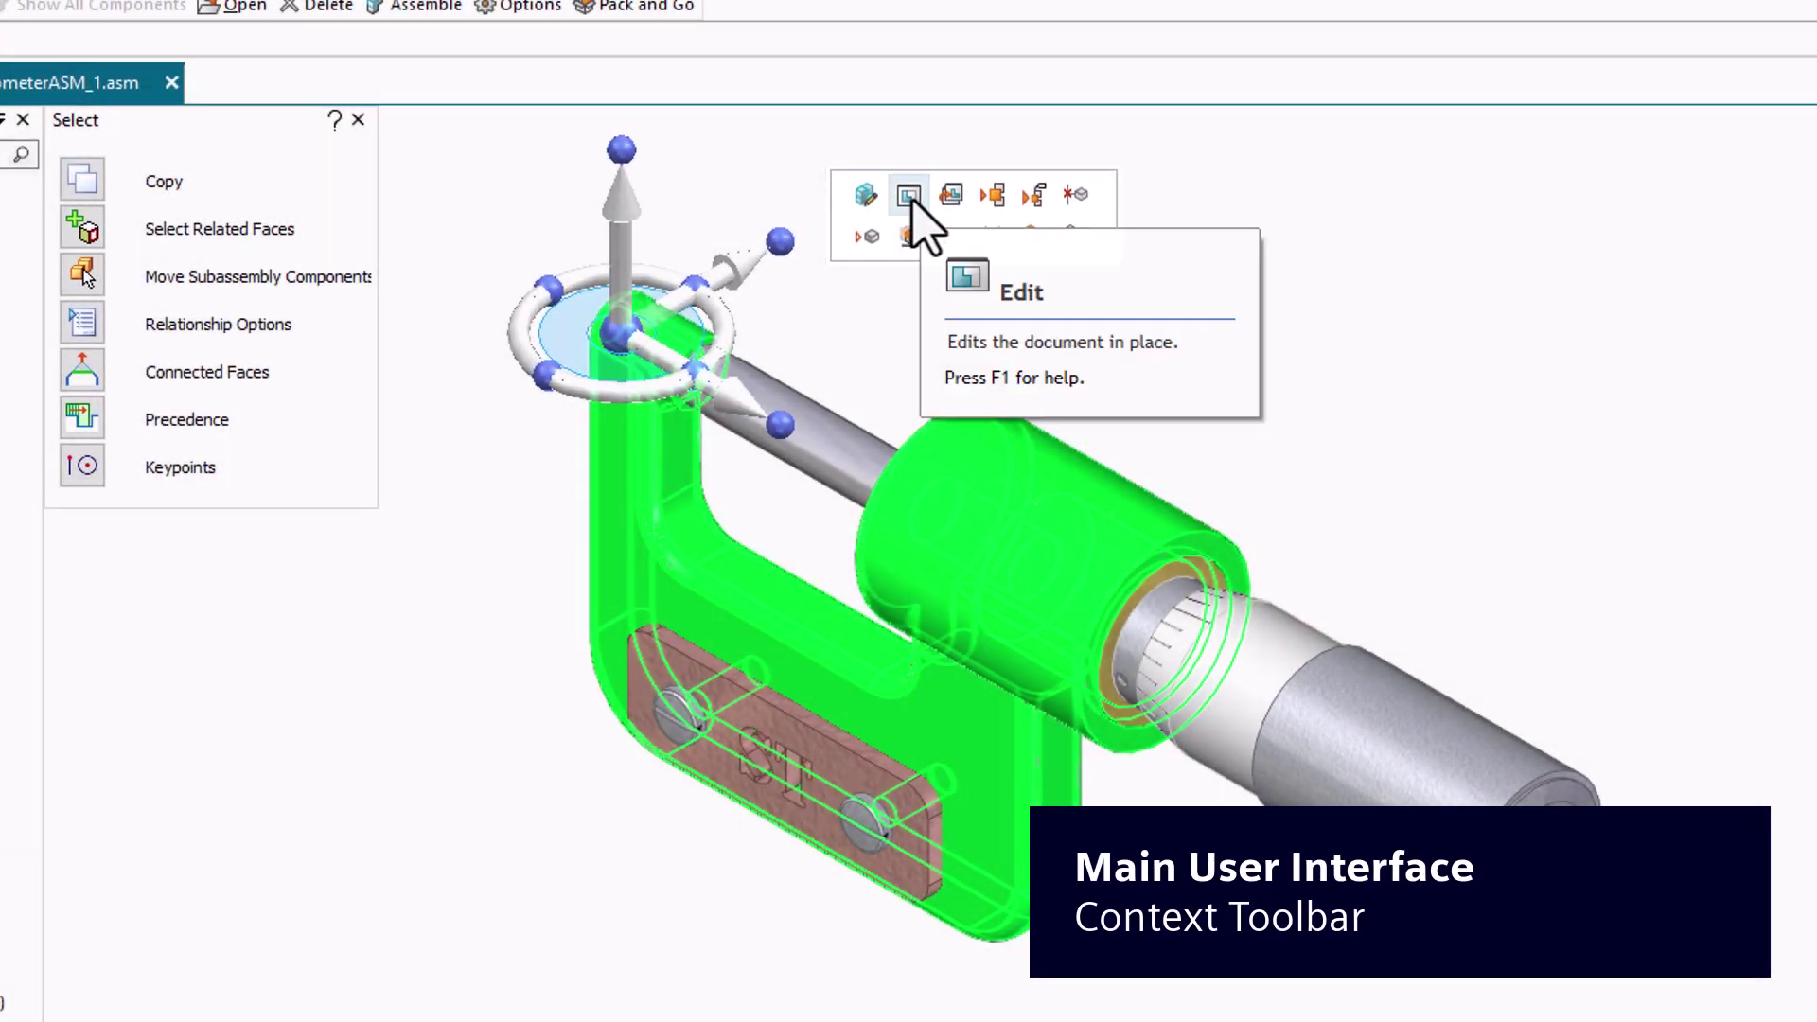
click(909, 196)
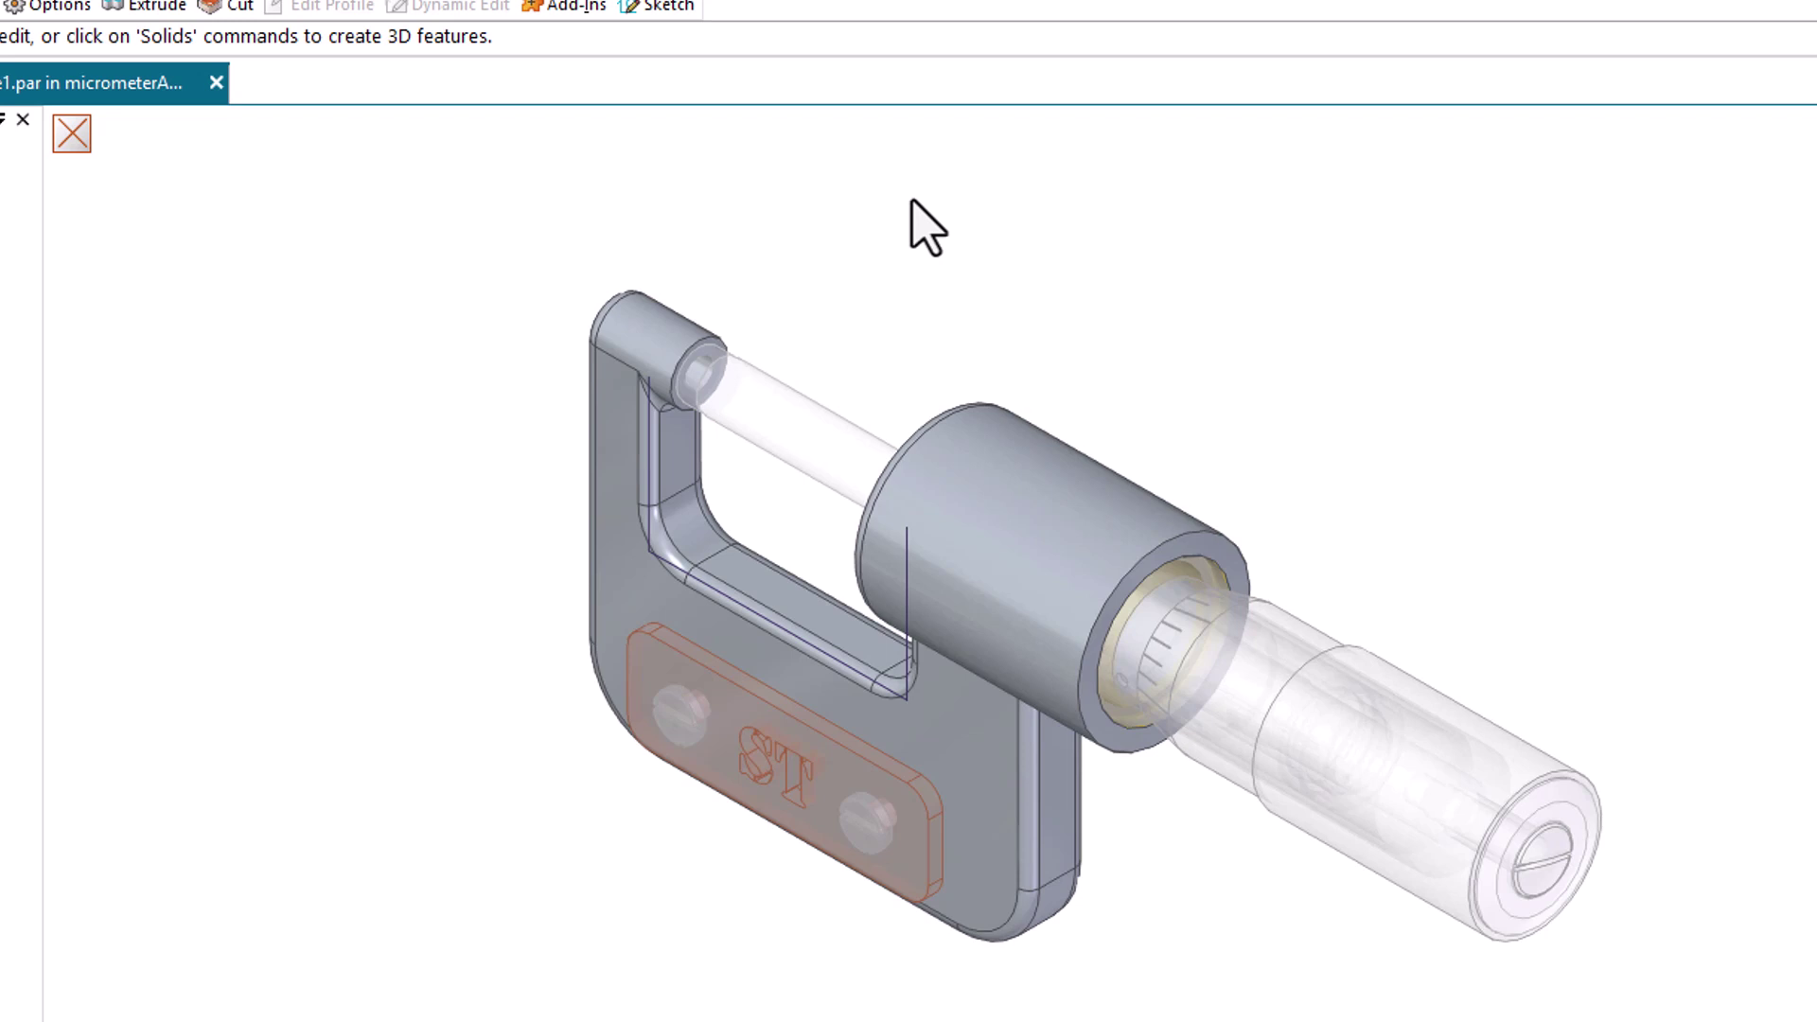
click(610, 560)
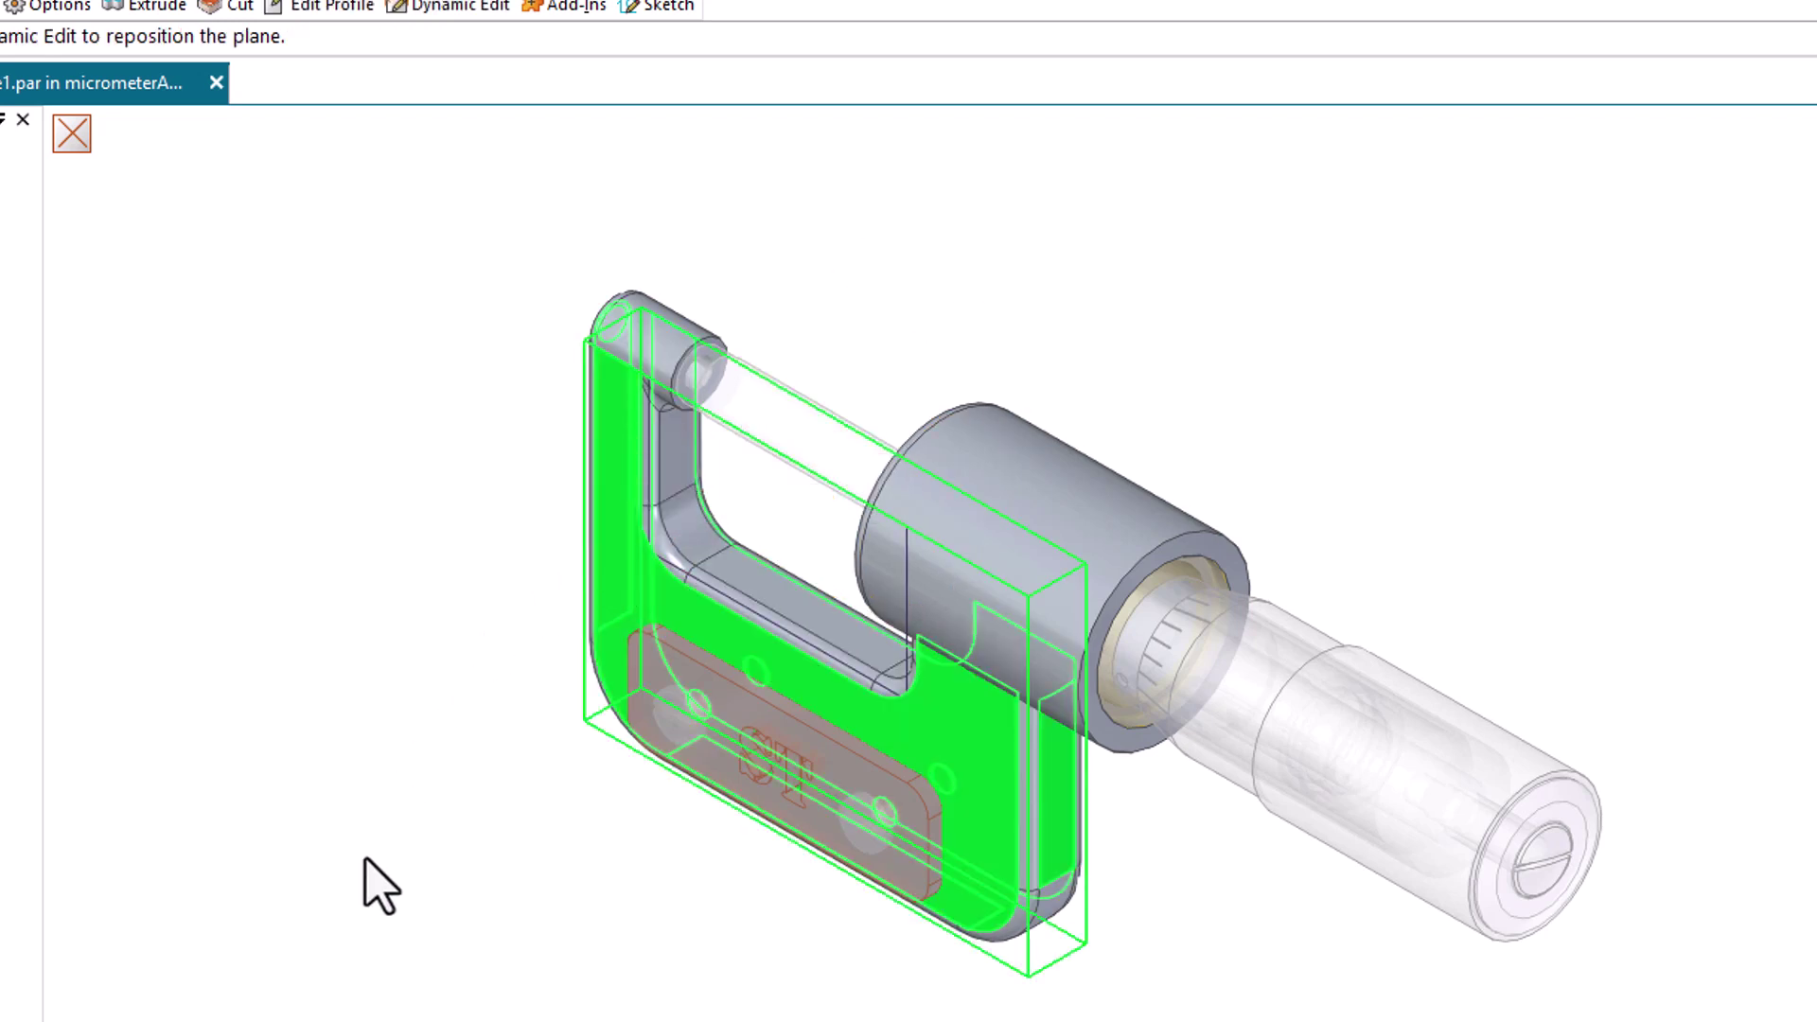
key(ctrl+g)
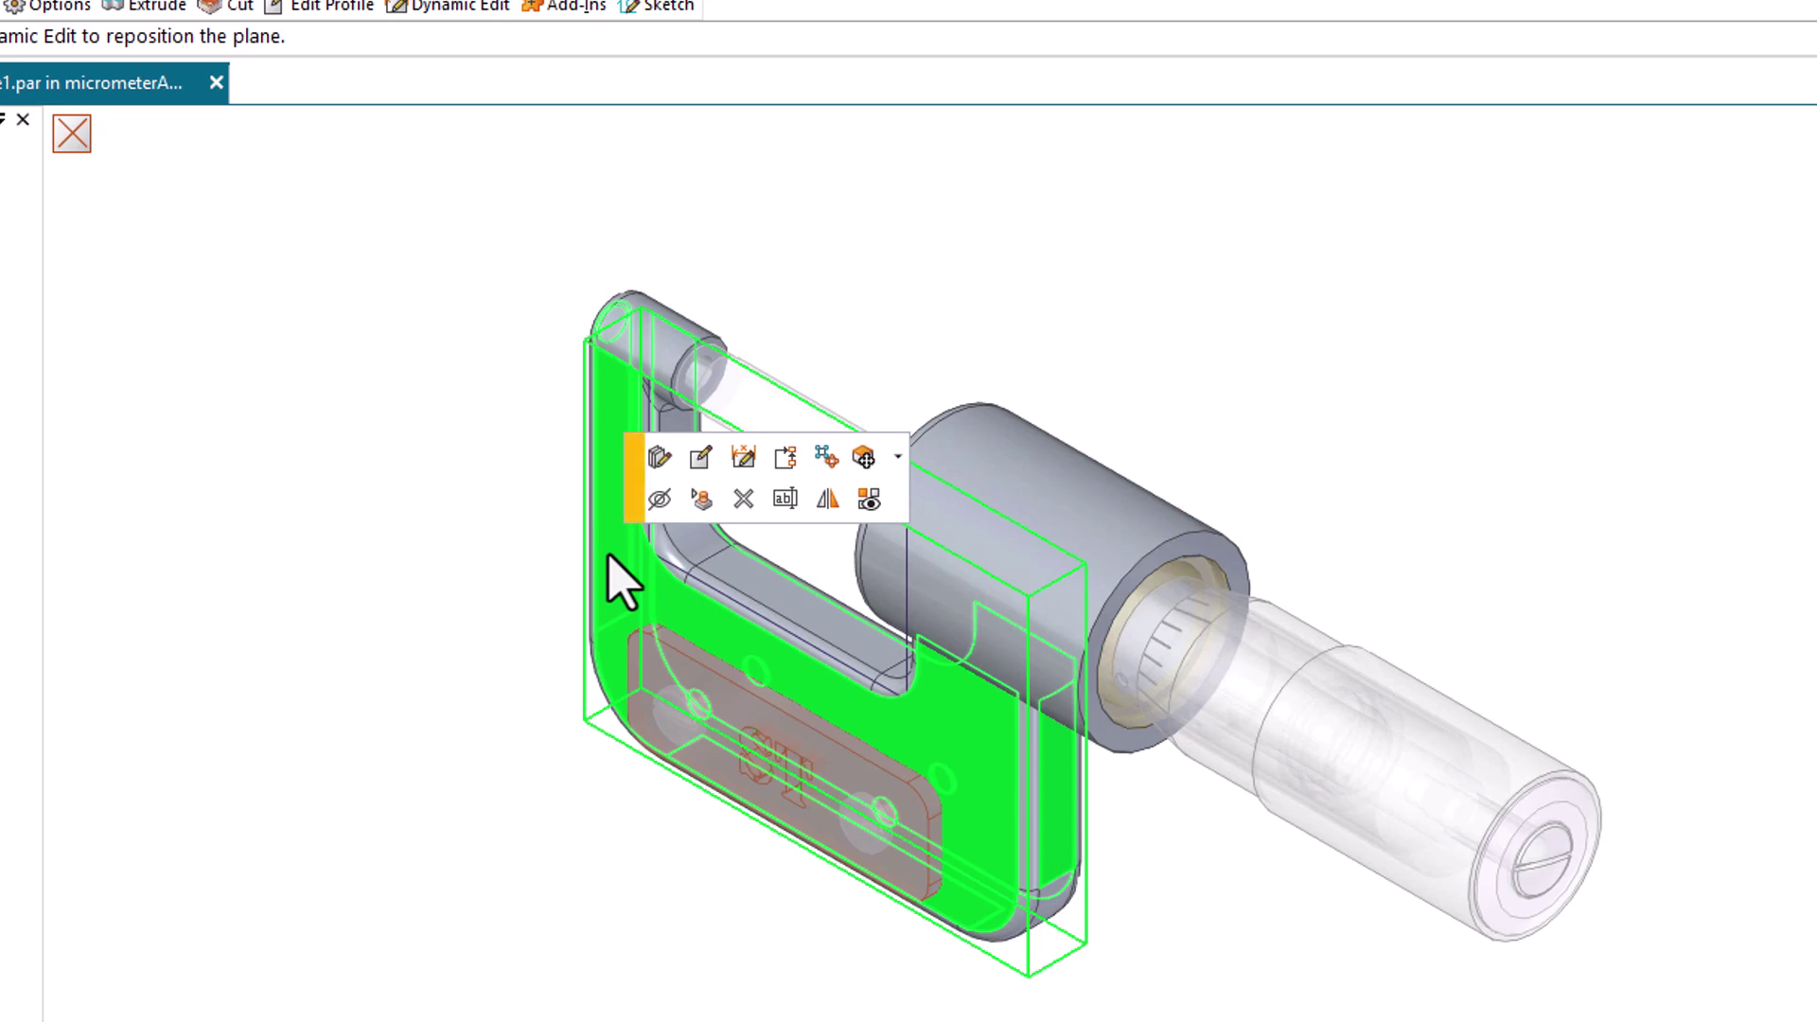
drag(636, 490, 276, 530)
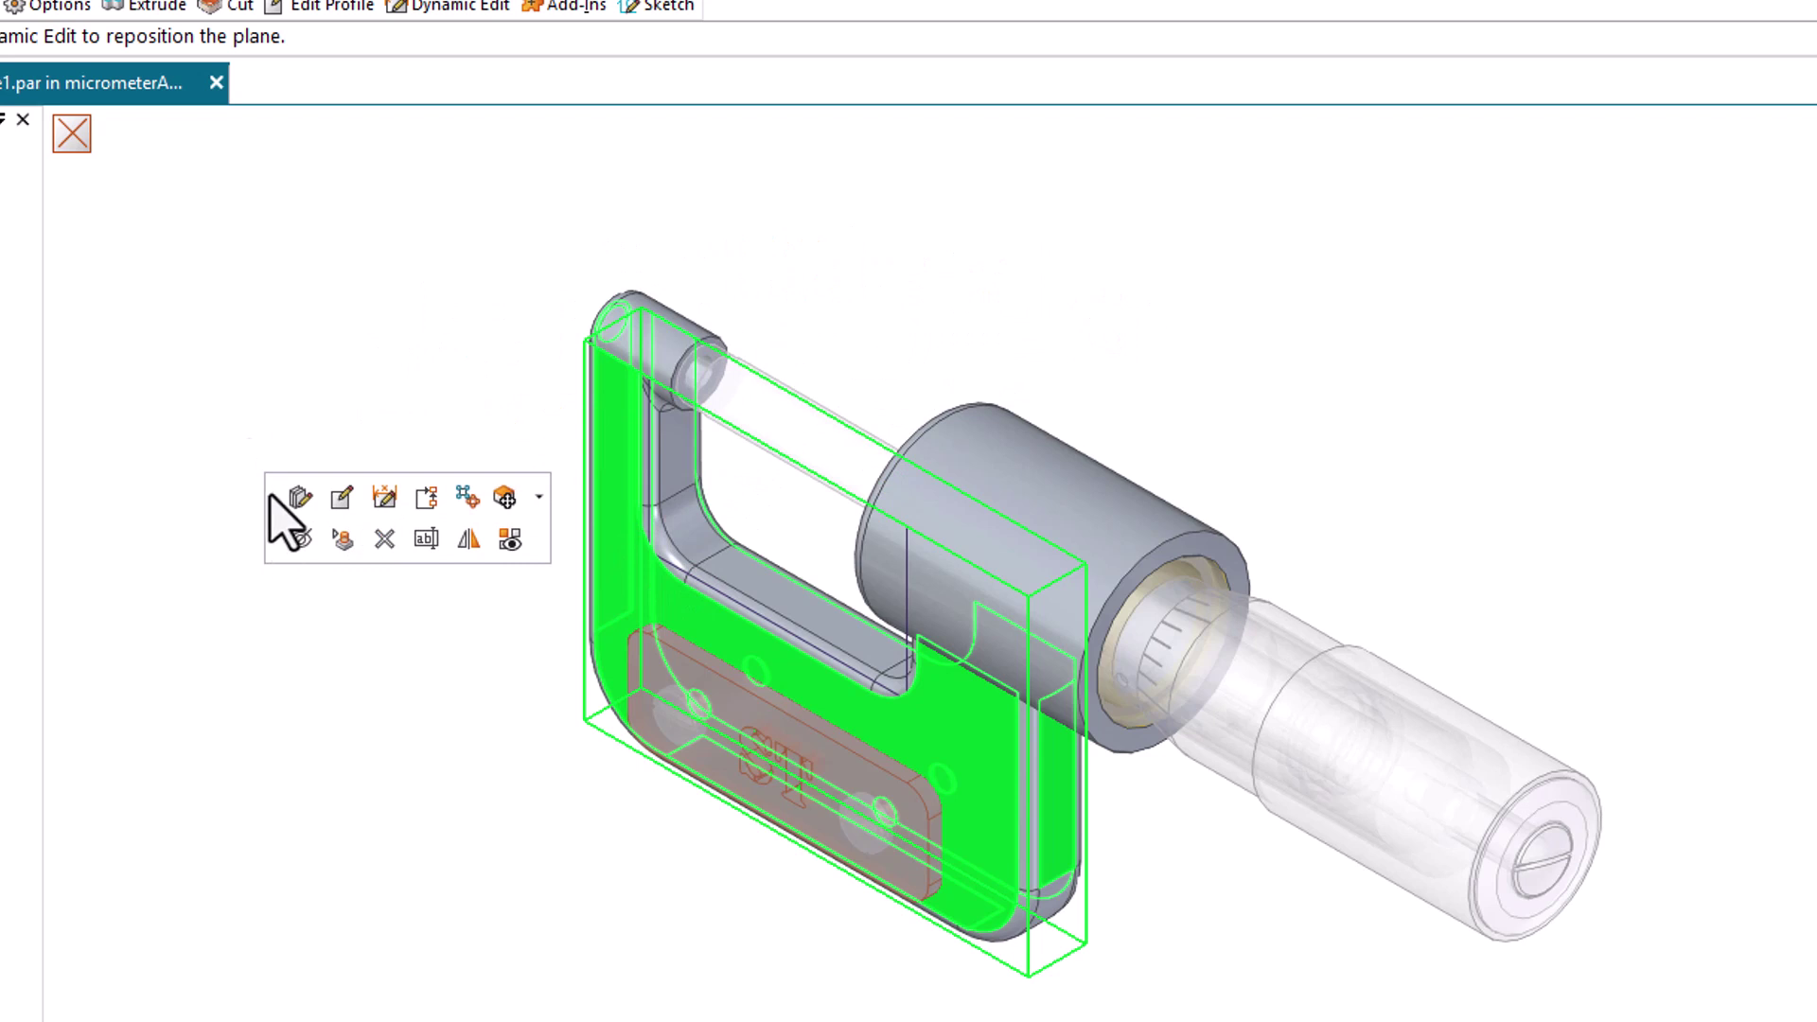
click(76, 137)
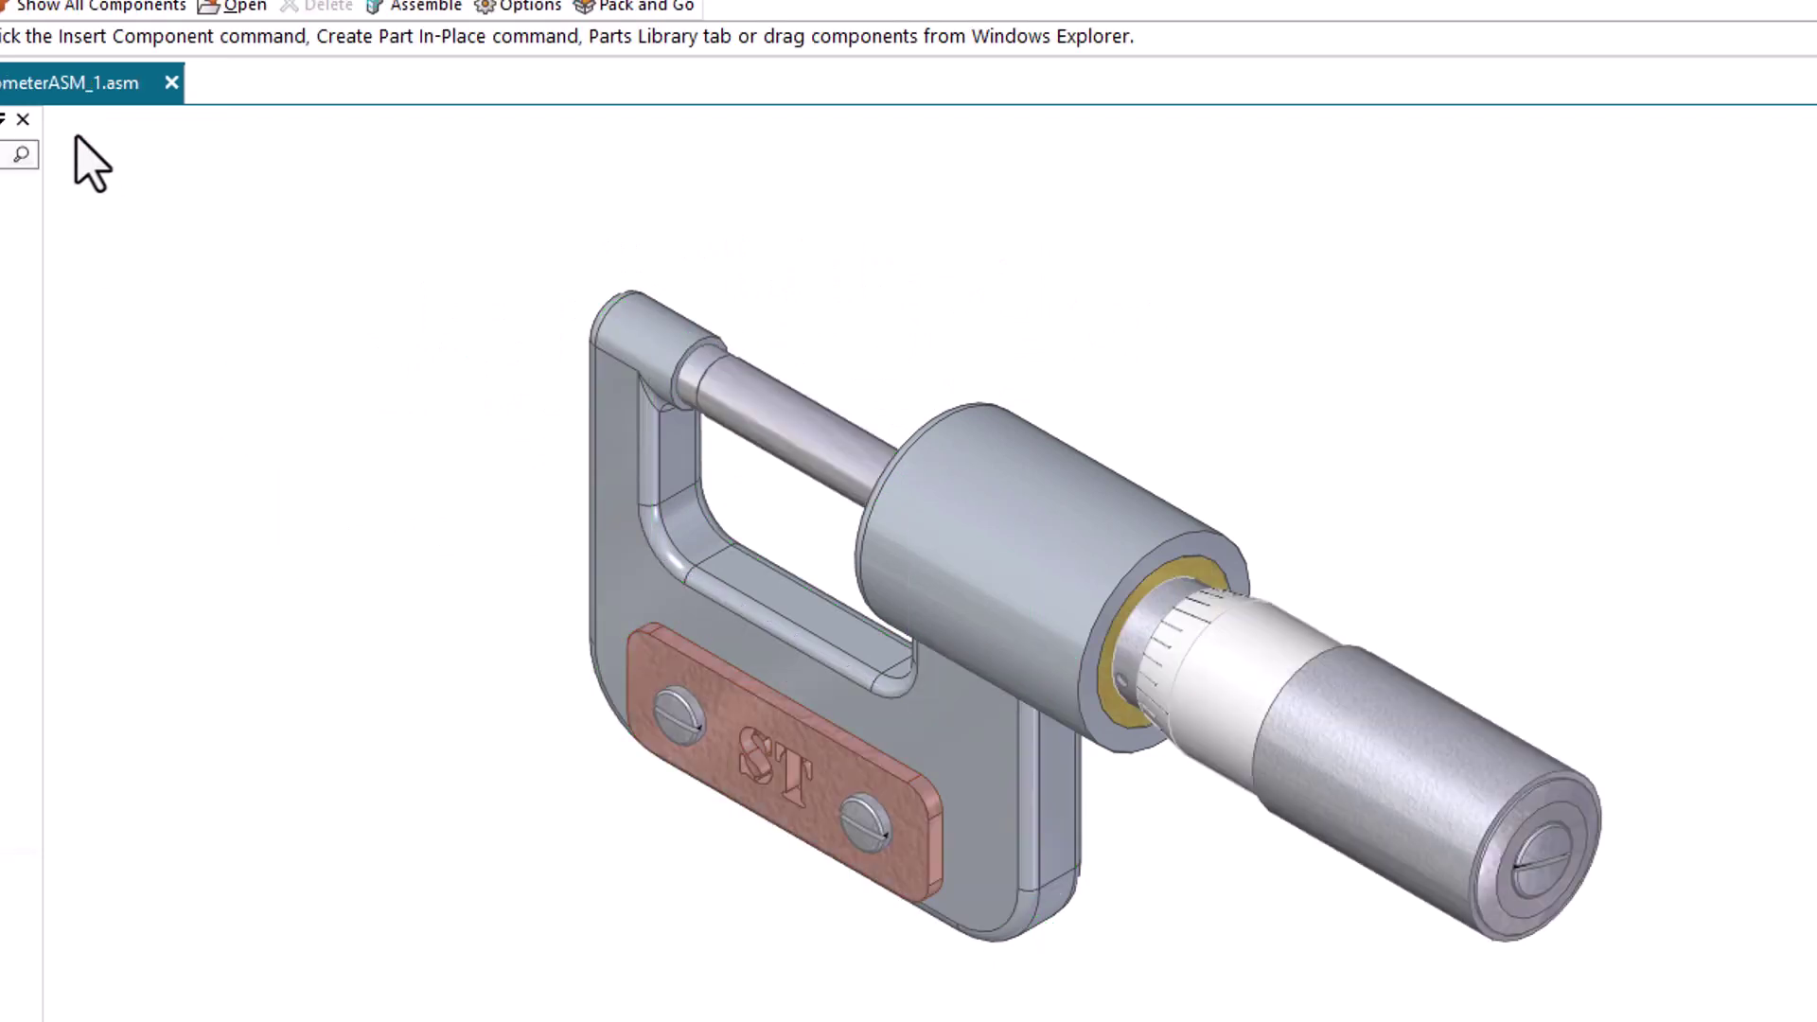
click(700, 386)
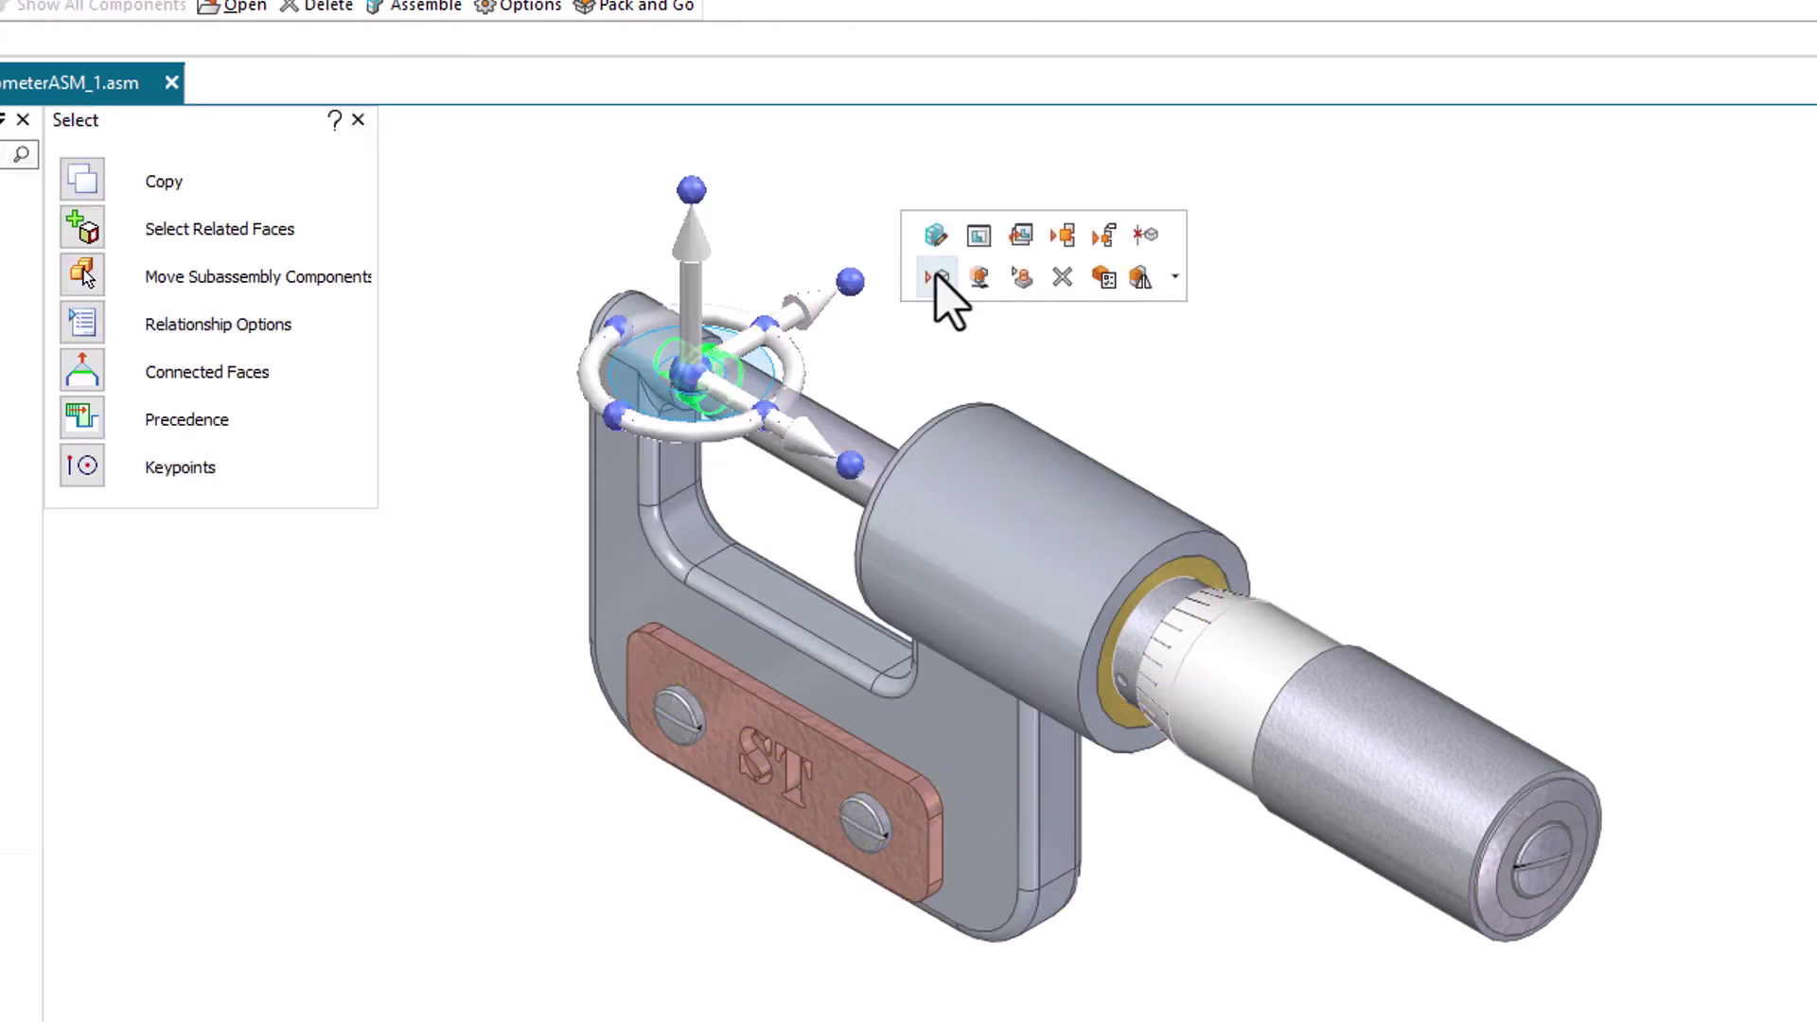
click(939, 278)
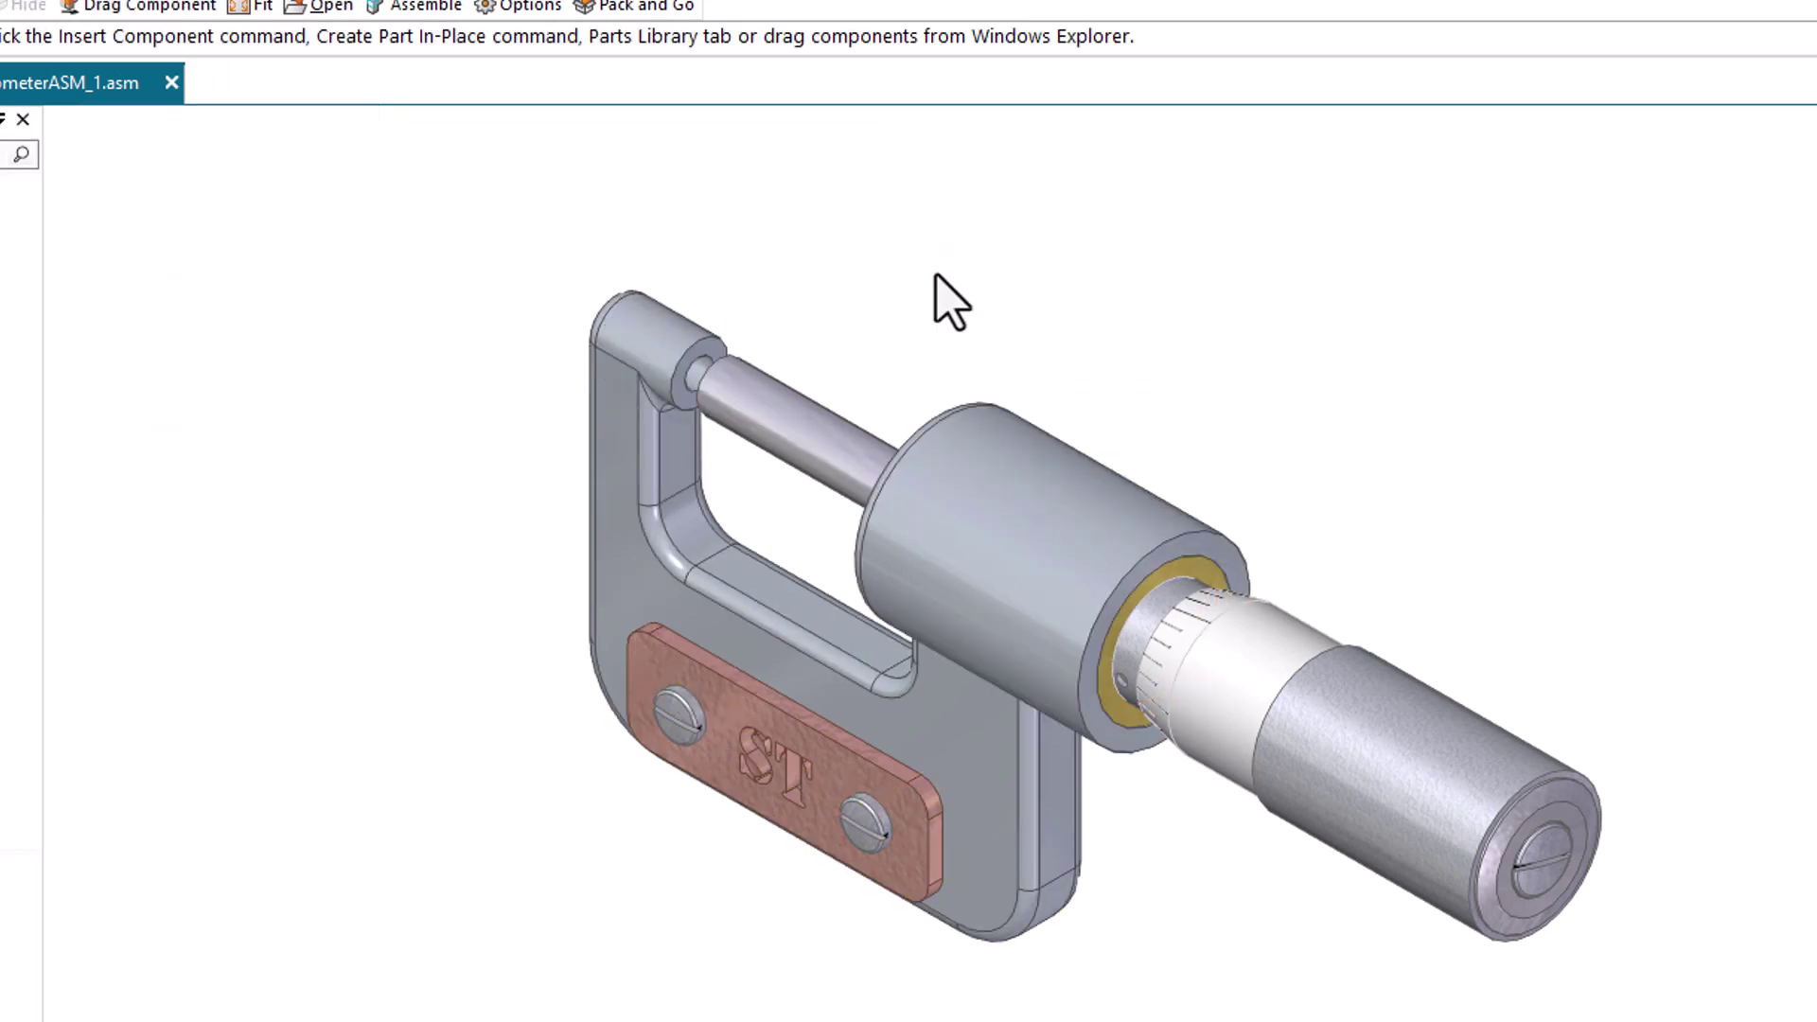
click(838, 444)
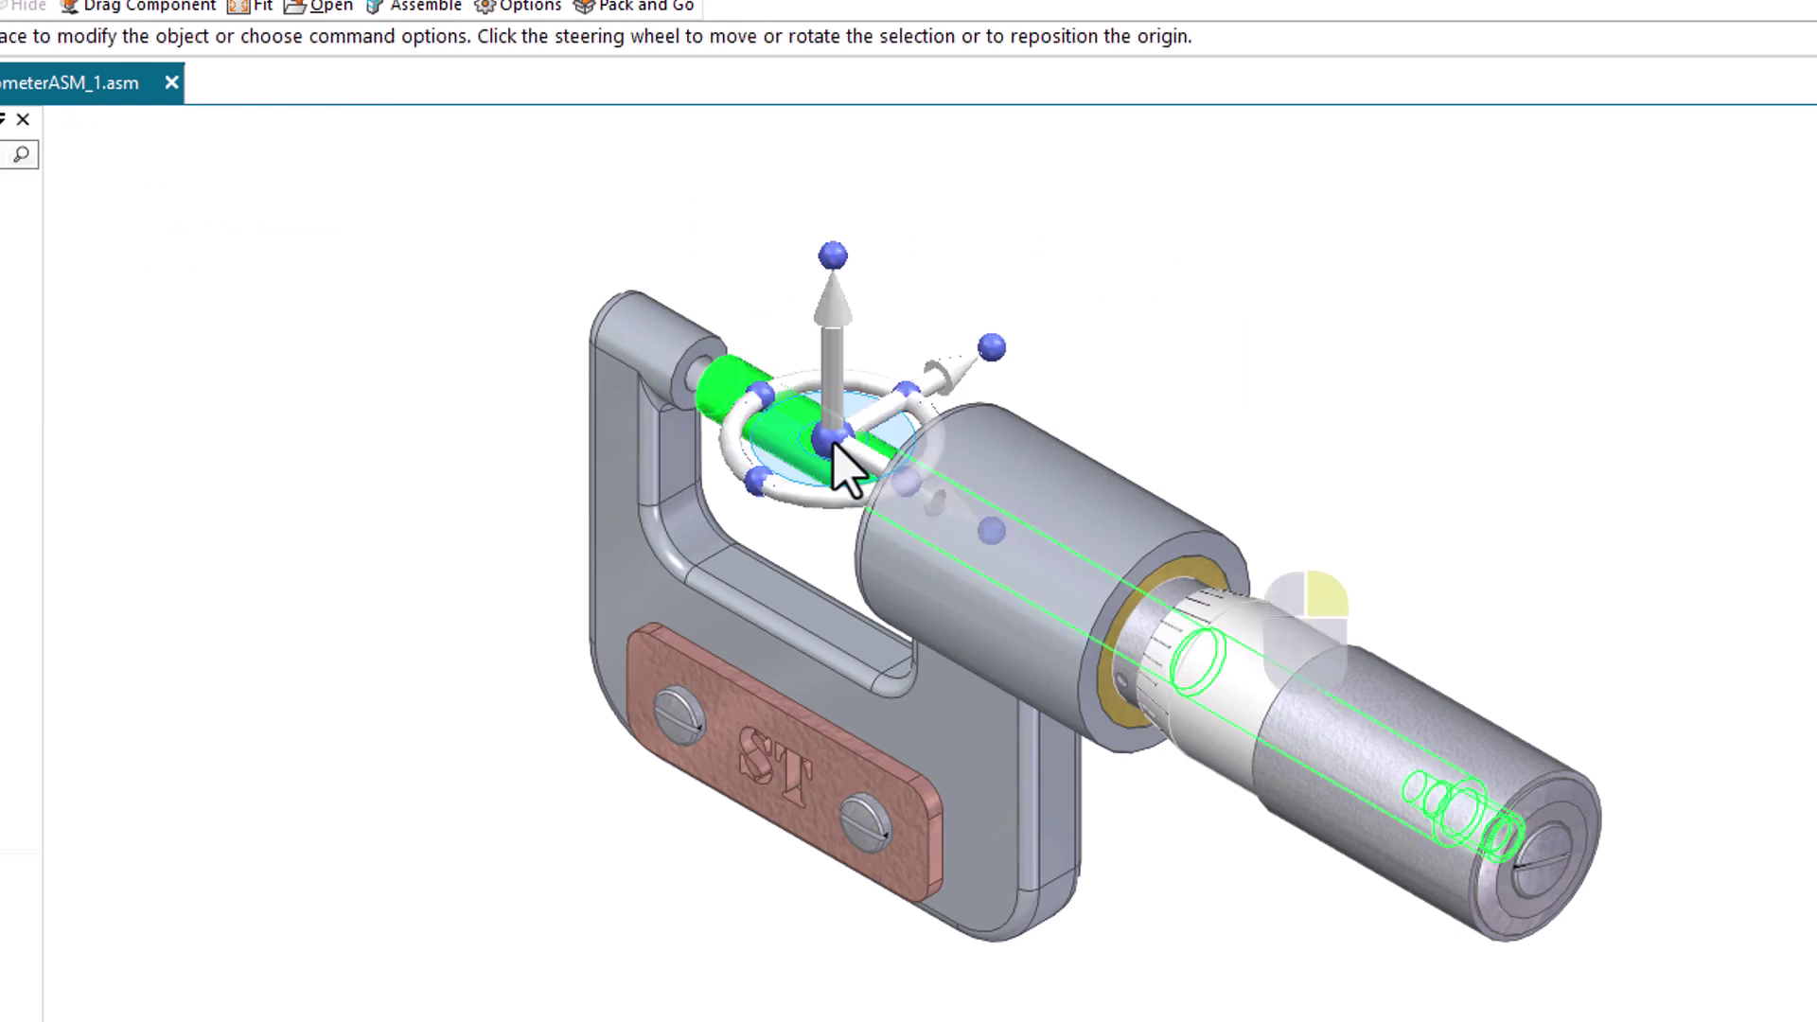
right_click(836, 443)
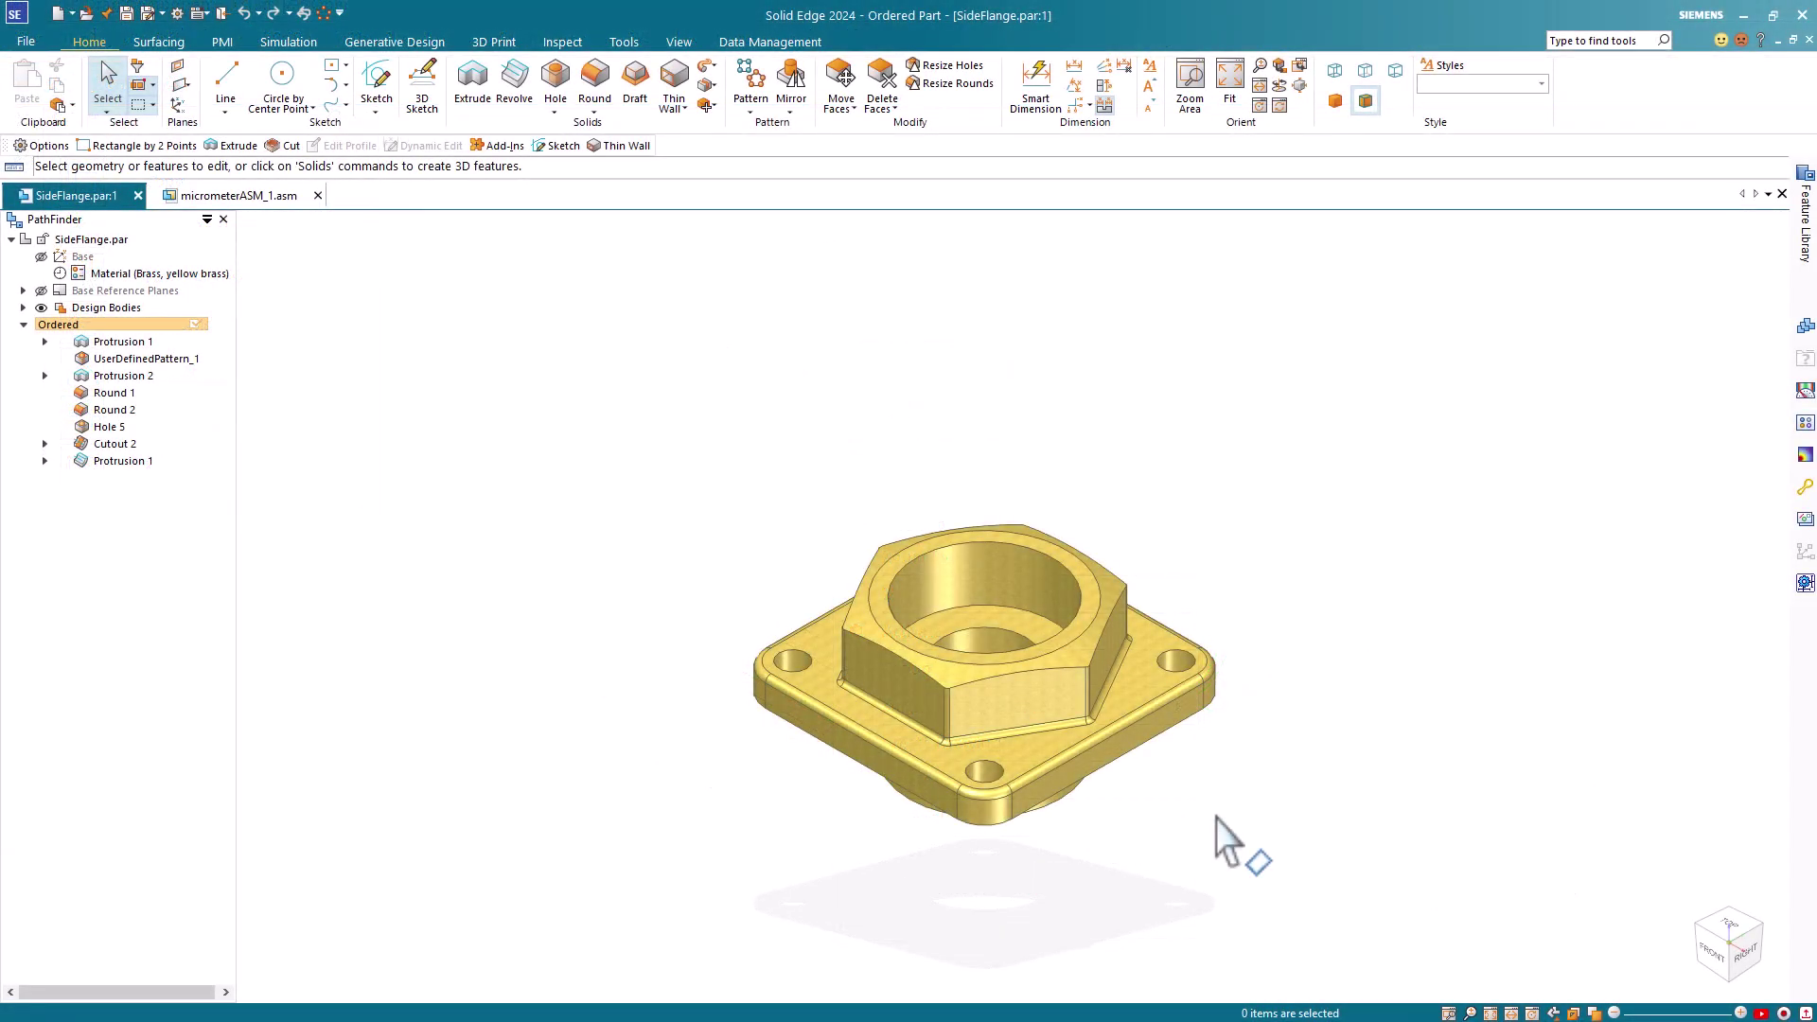
click(1586, 40)
- Search 'thin' in Command Finder, start Thin Wall from the results, then cancel it
text(thin)
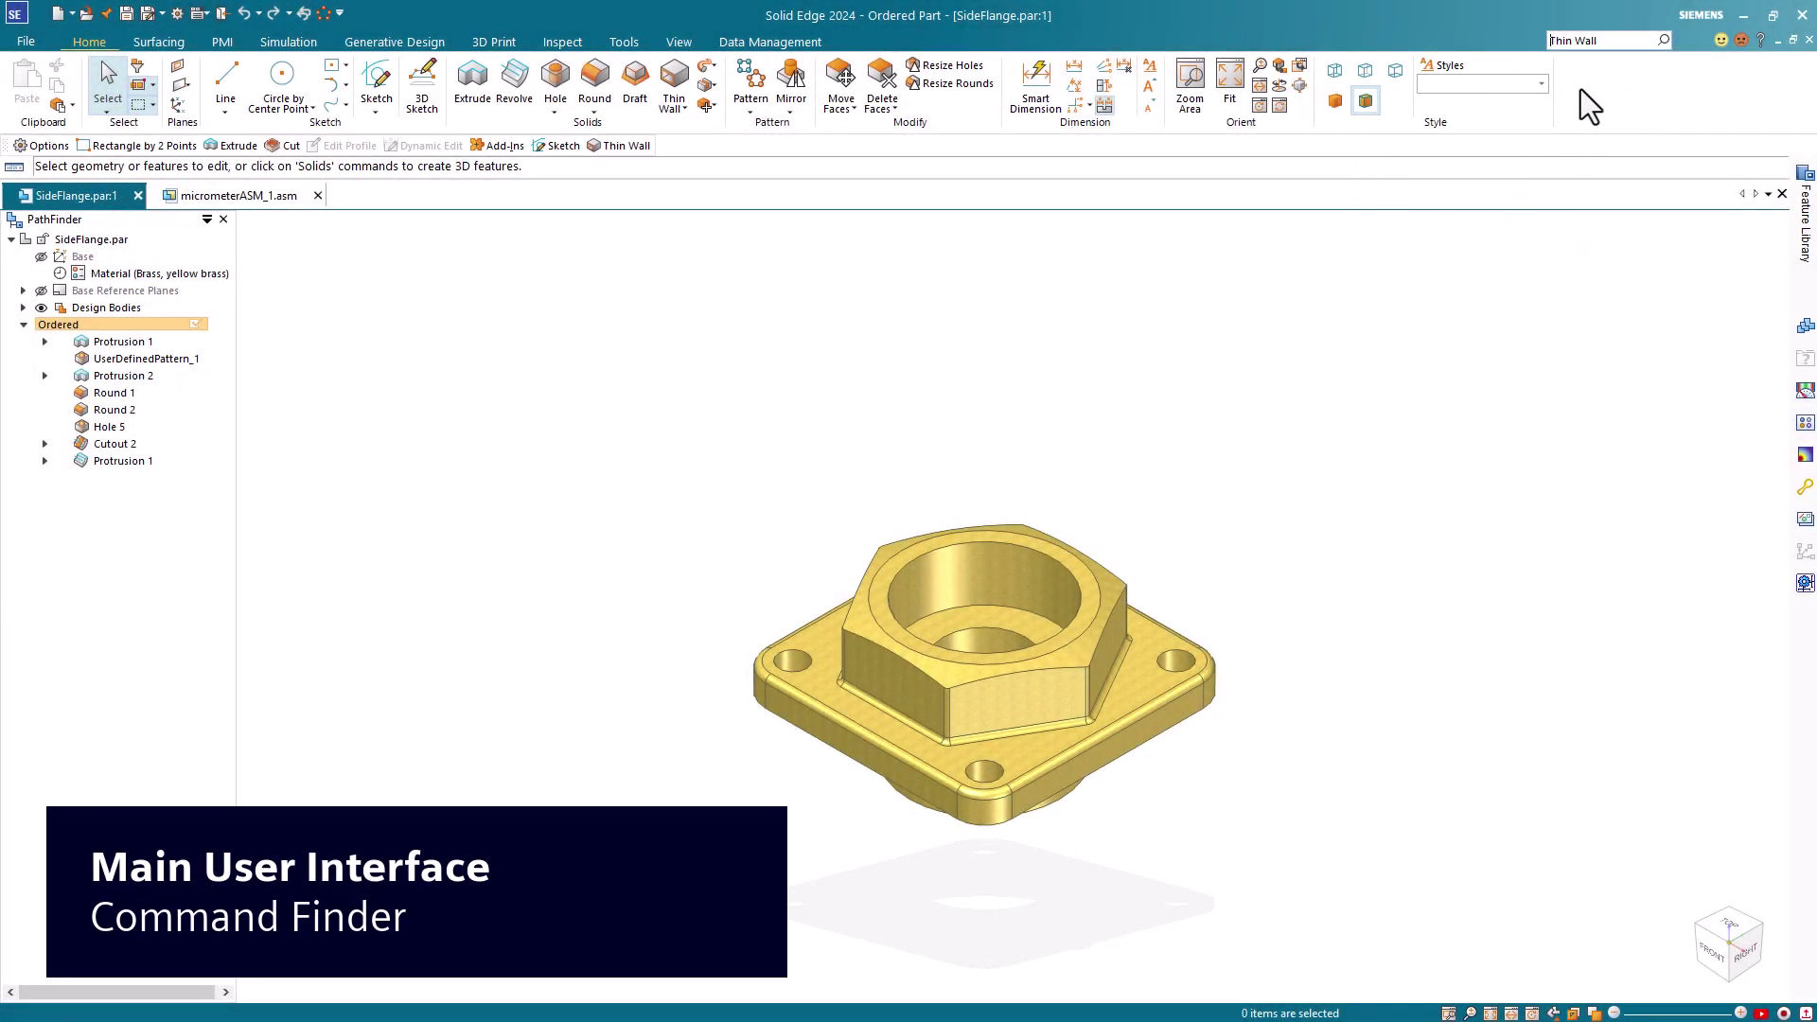
key(Return)
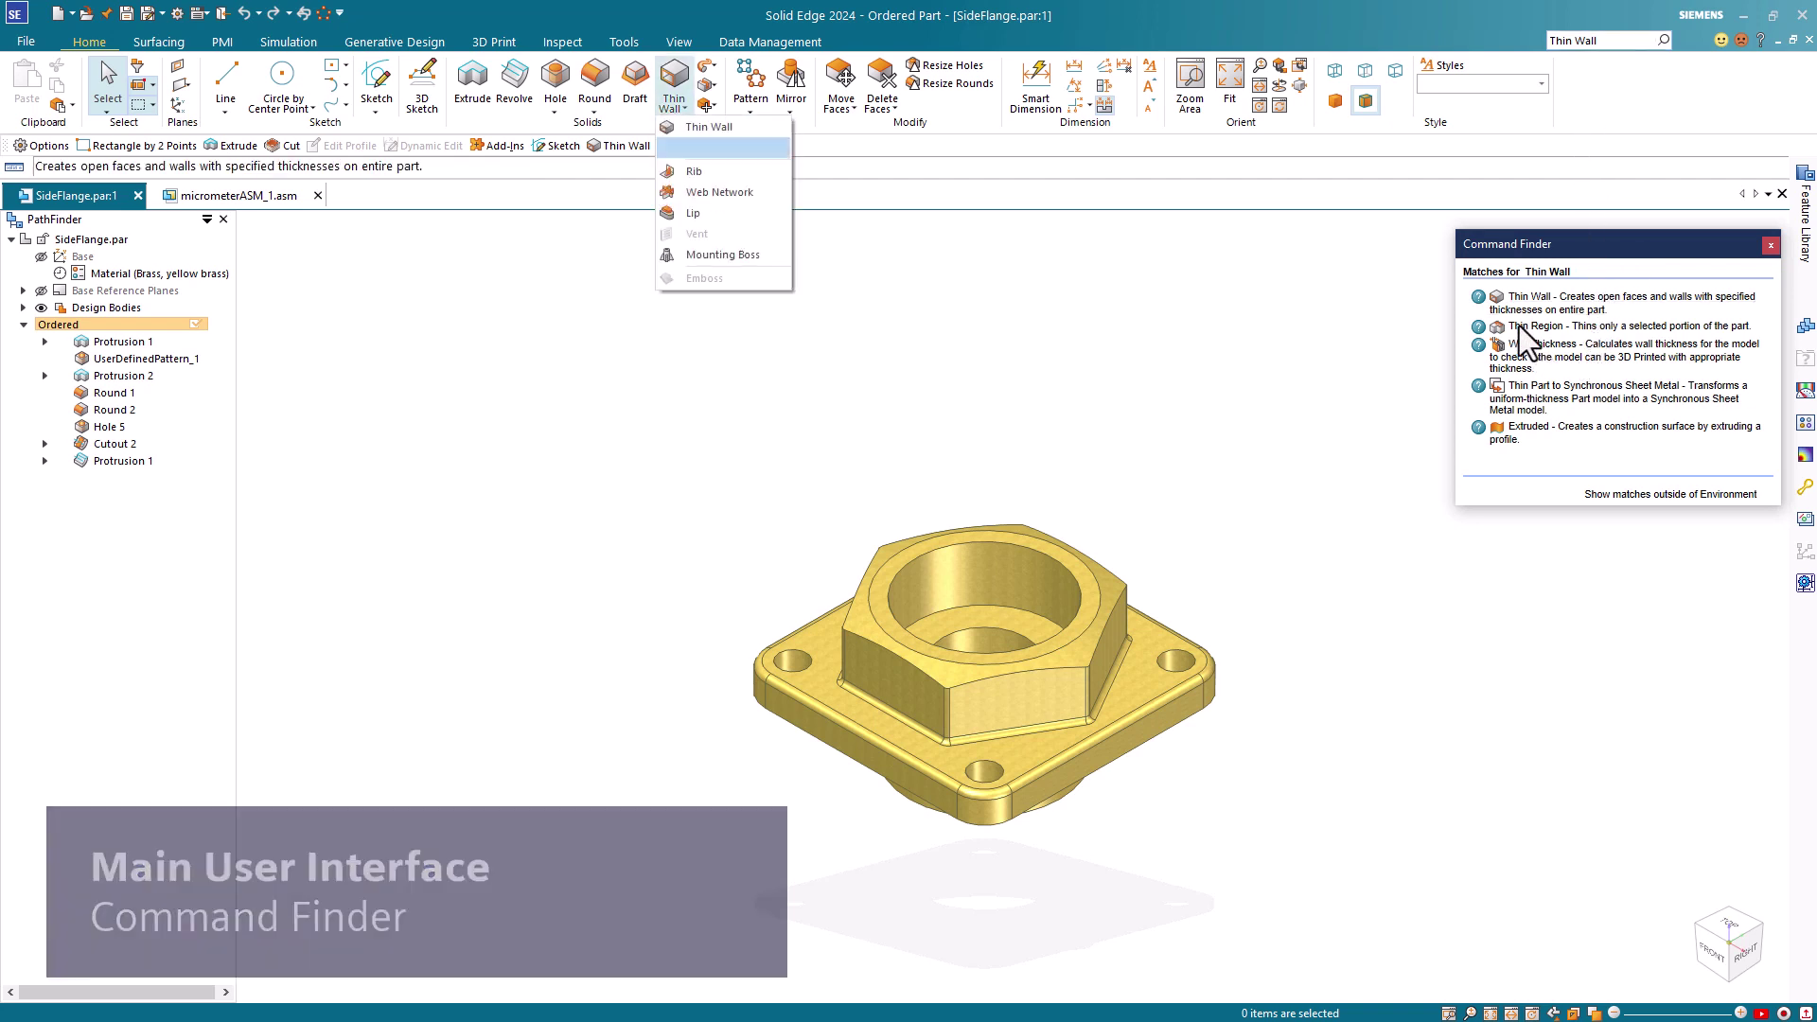
mouse_move(1529, 354)
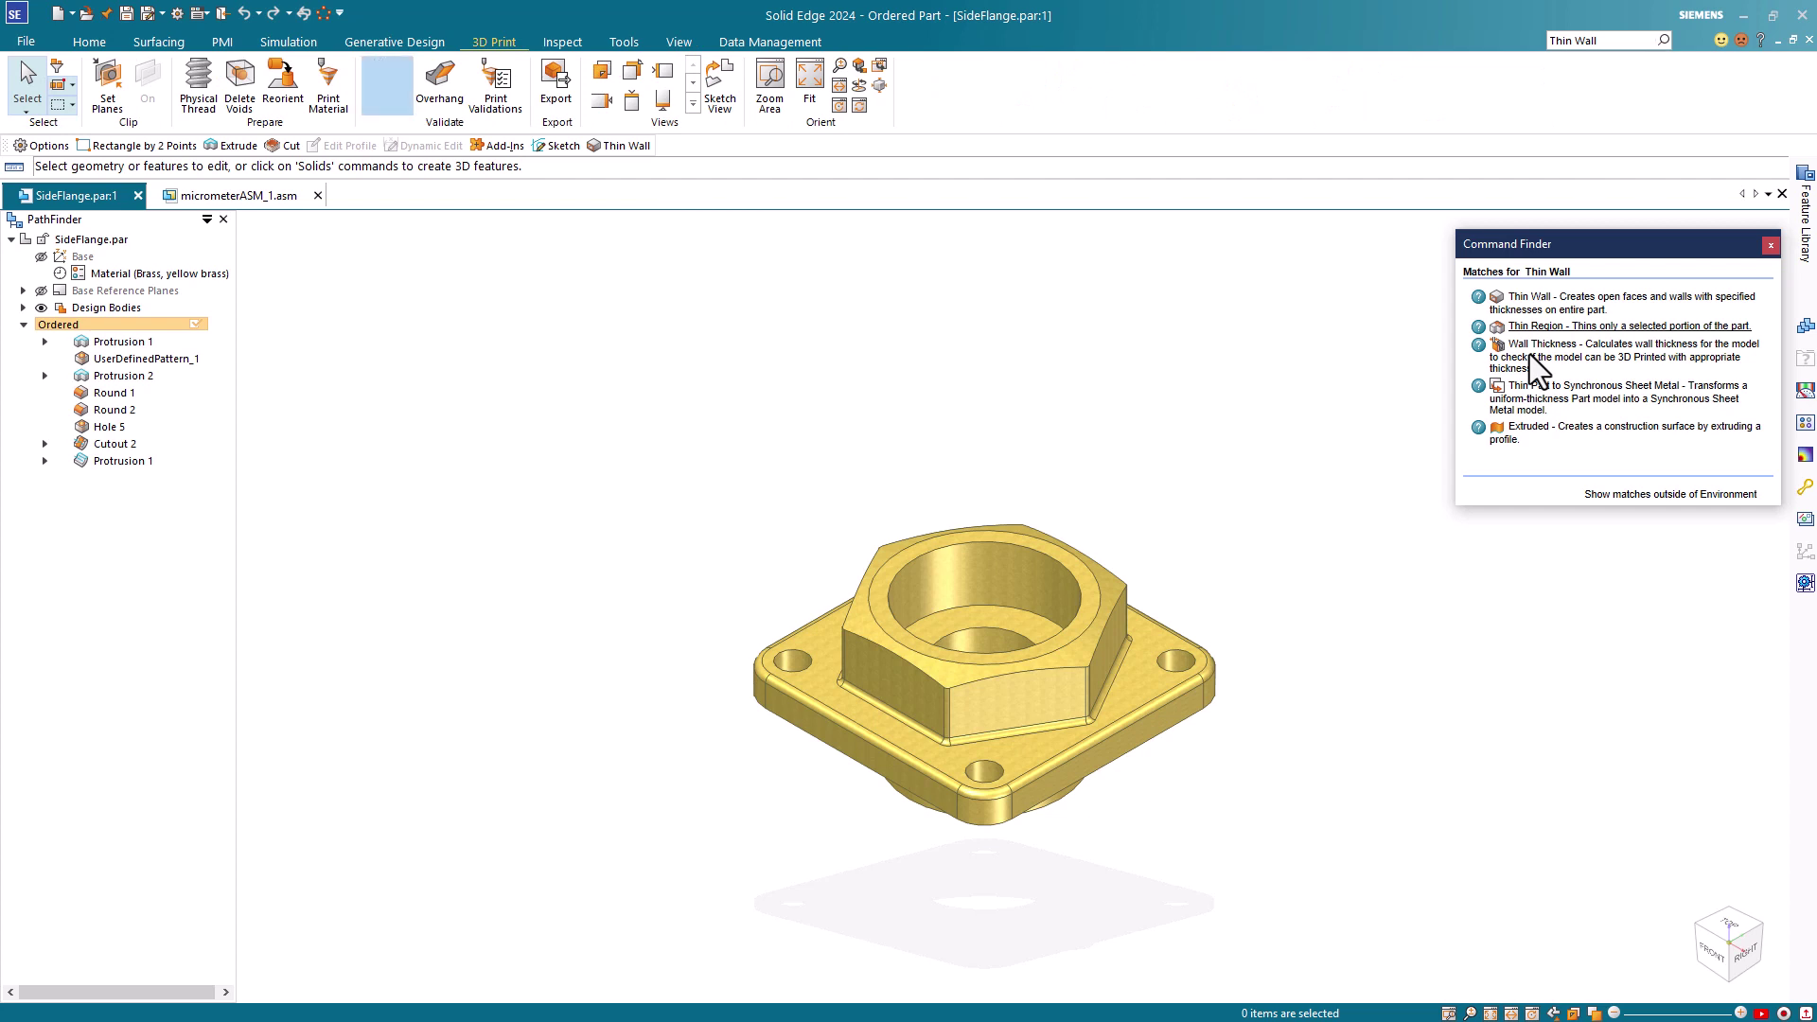
mouse_move(1542, 389)
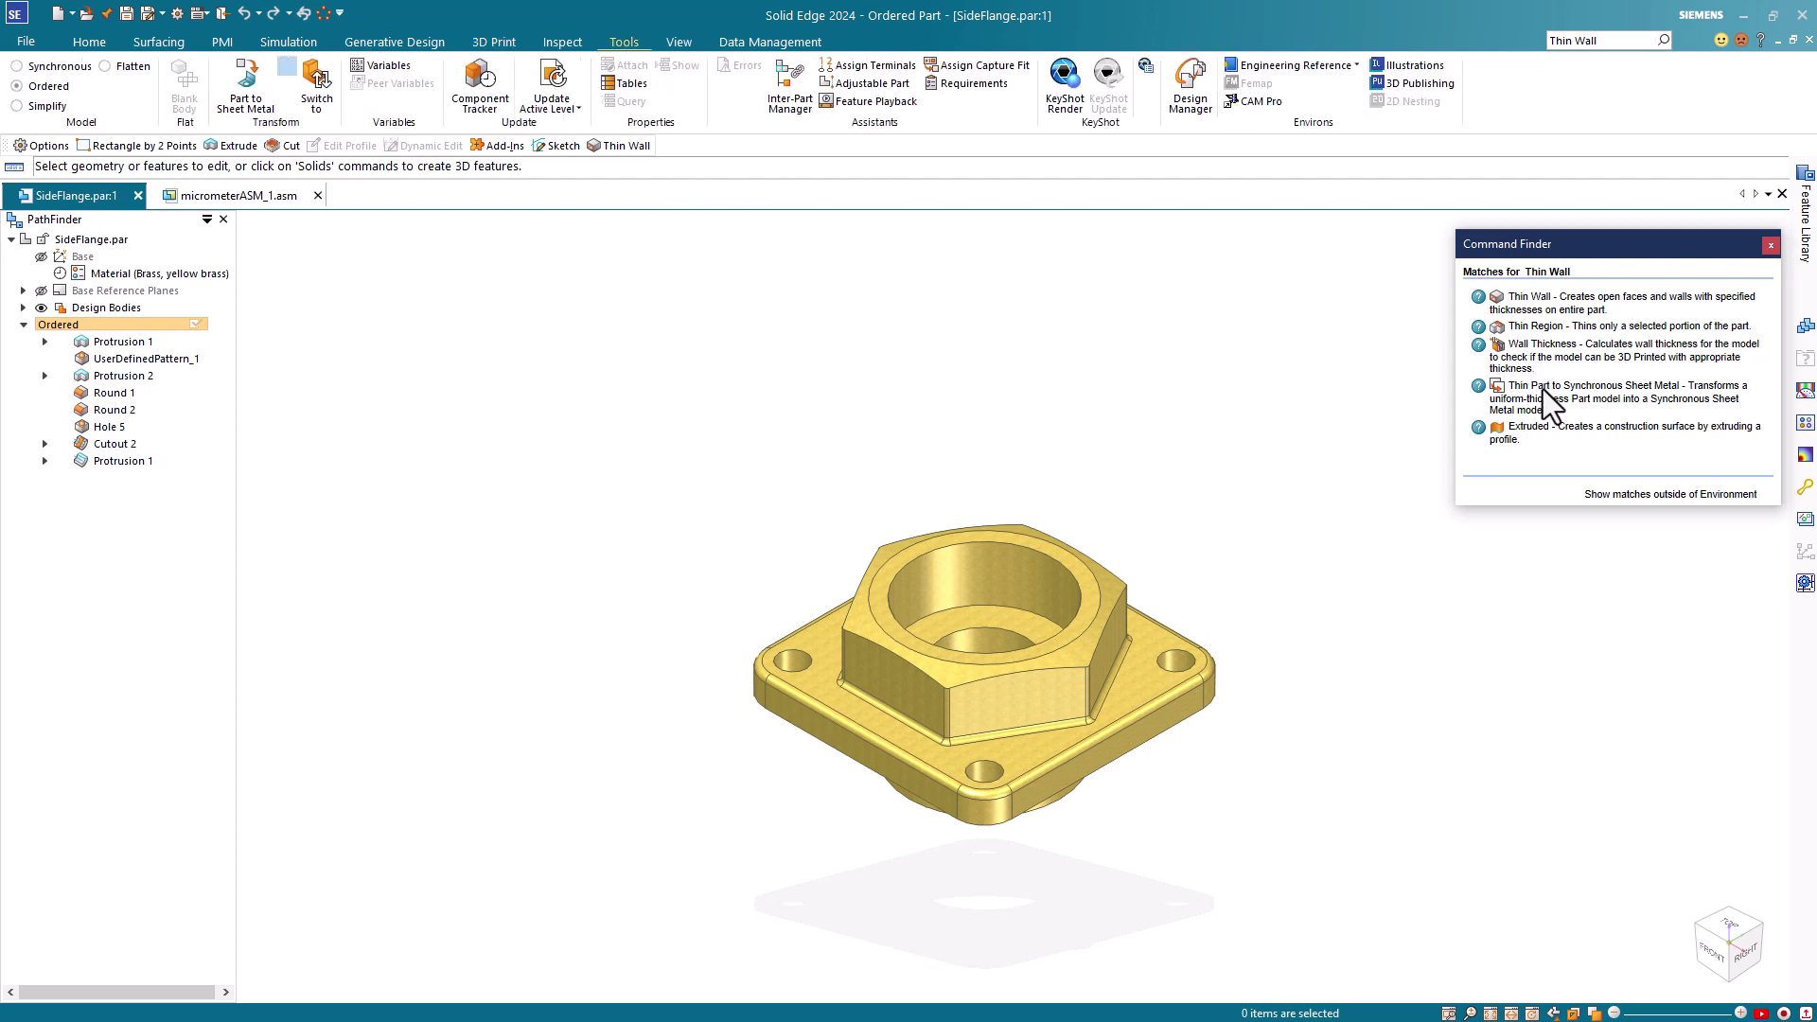
mouse_move(1519, 298)
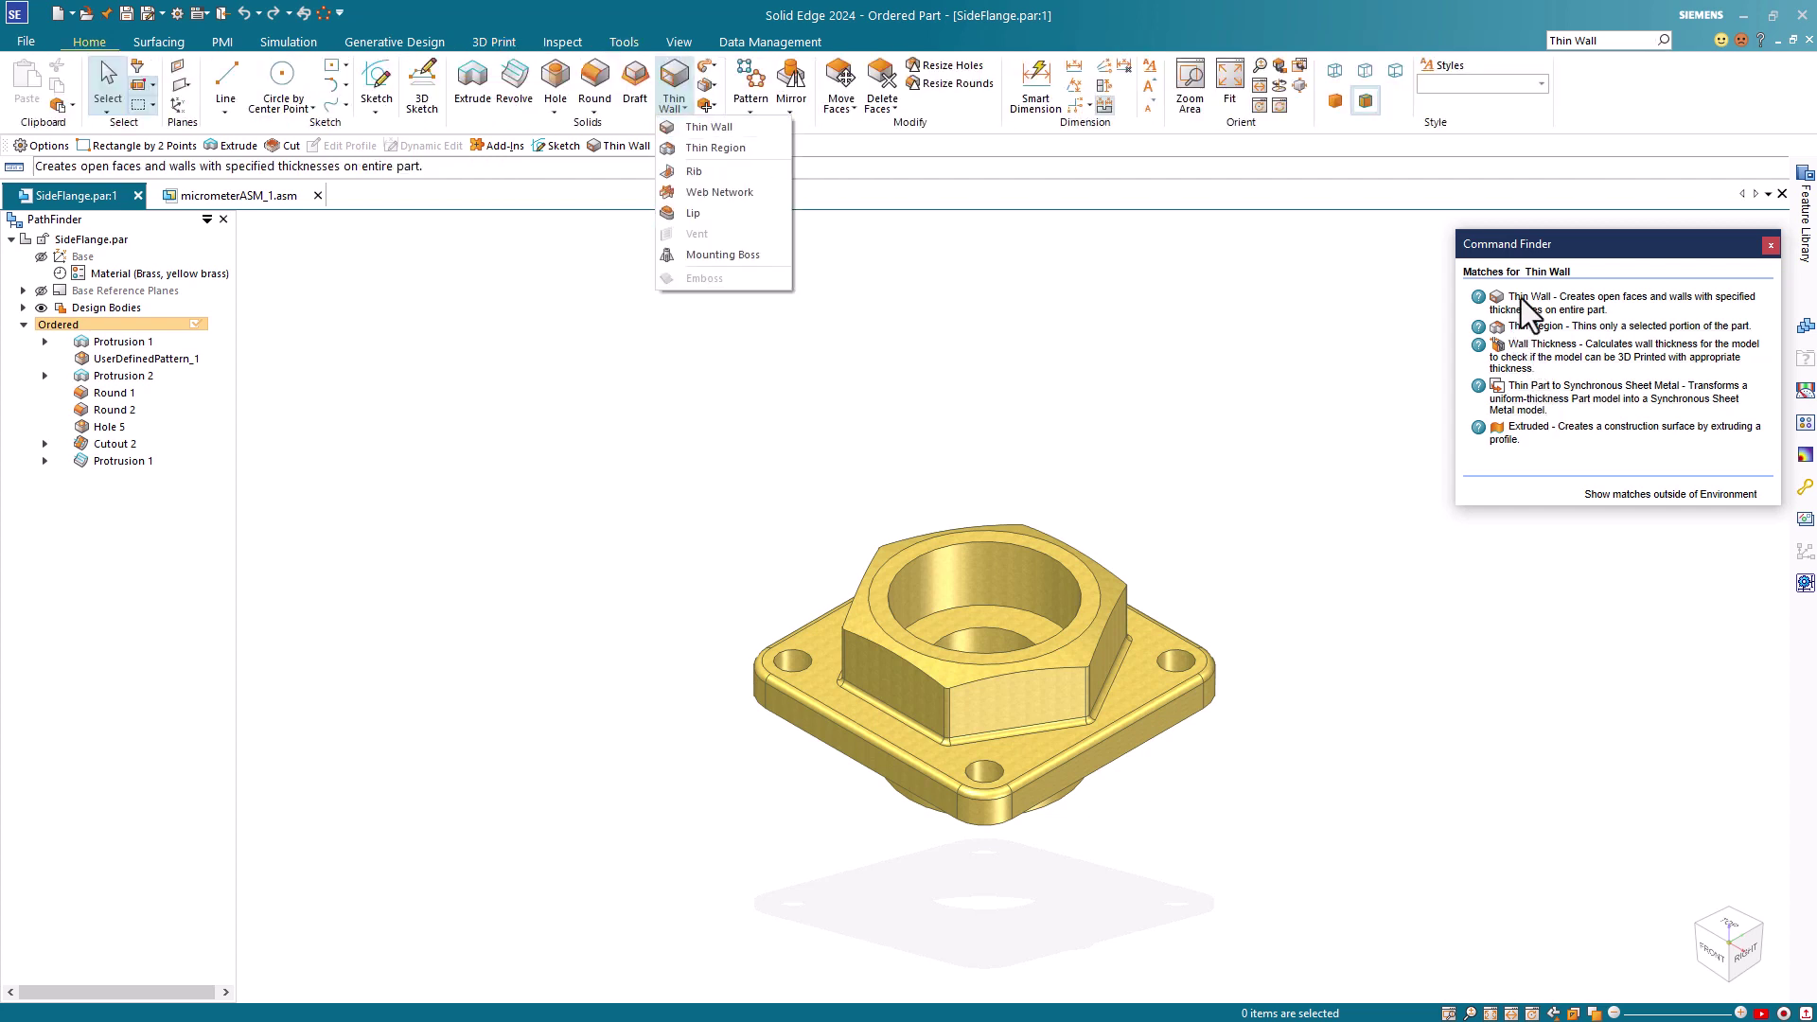
click(1520, 298)
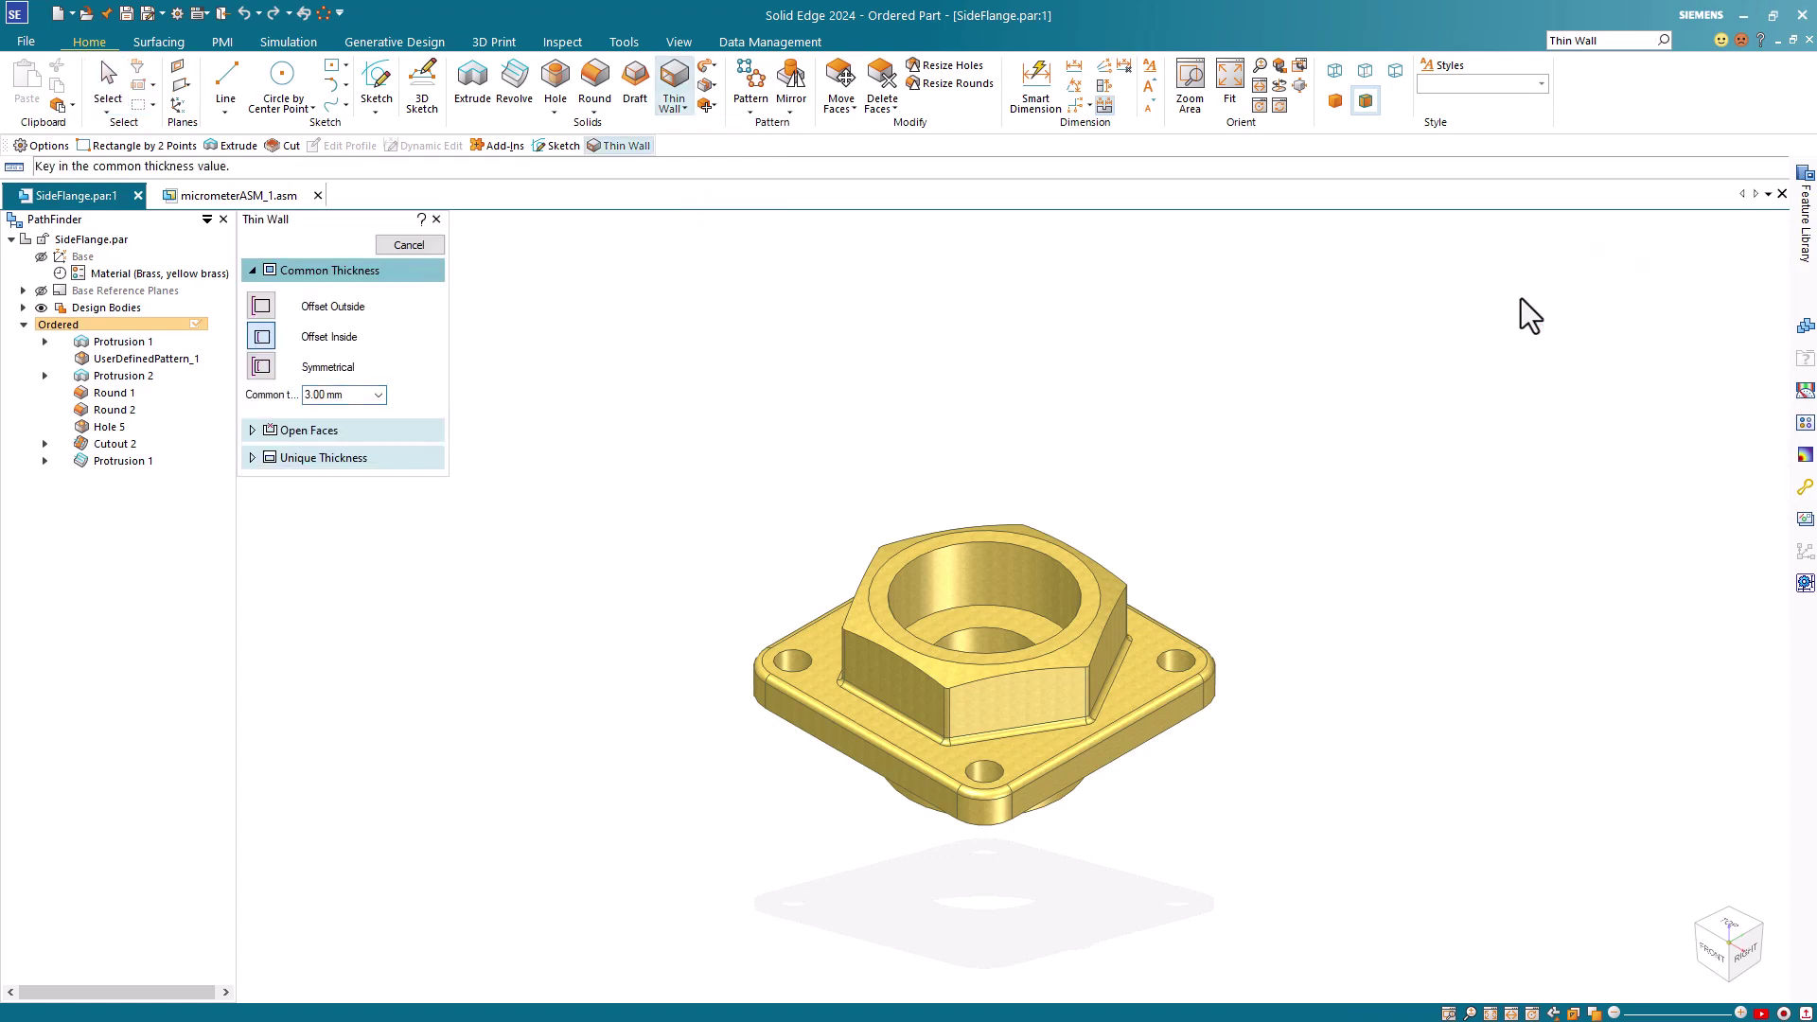
key(Escape)
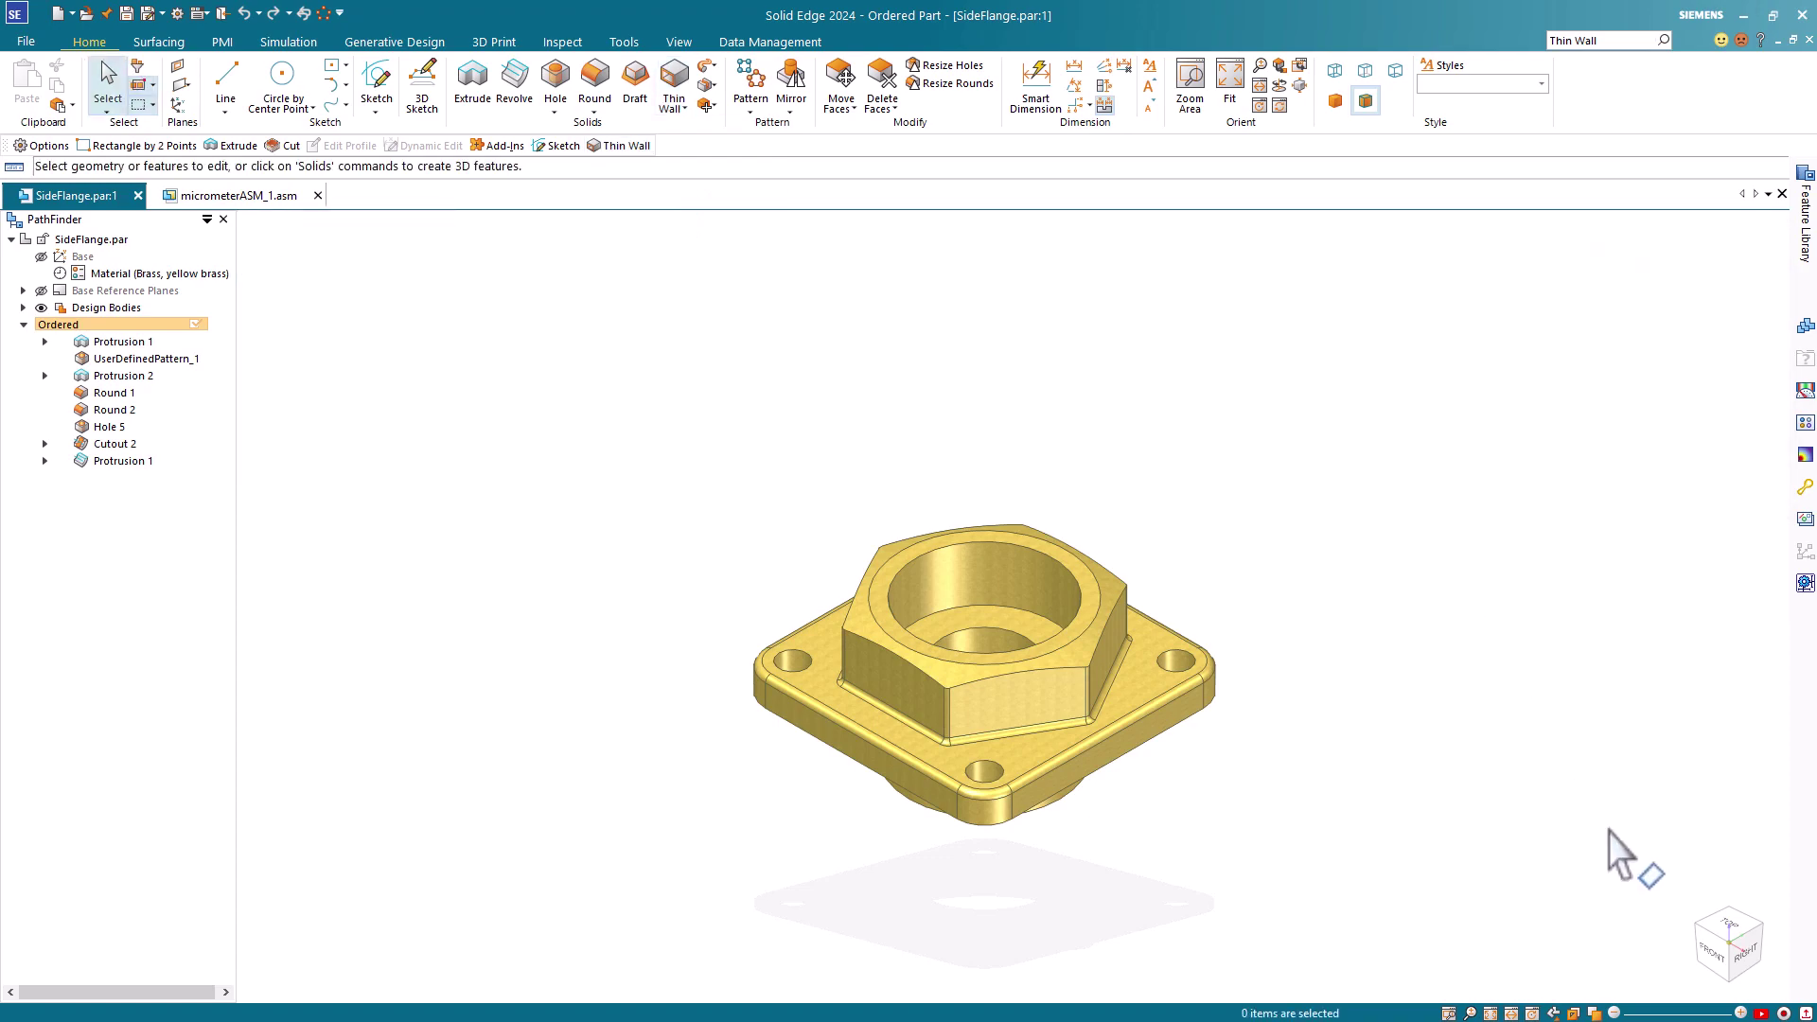
- View the flange from Front and Right on the view cube, then isometric and Home
click(1713, 951)
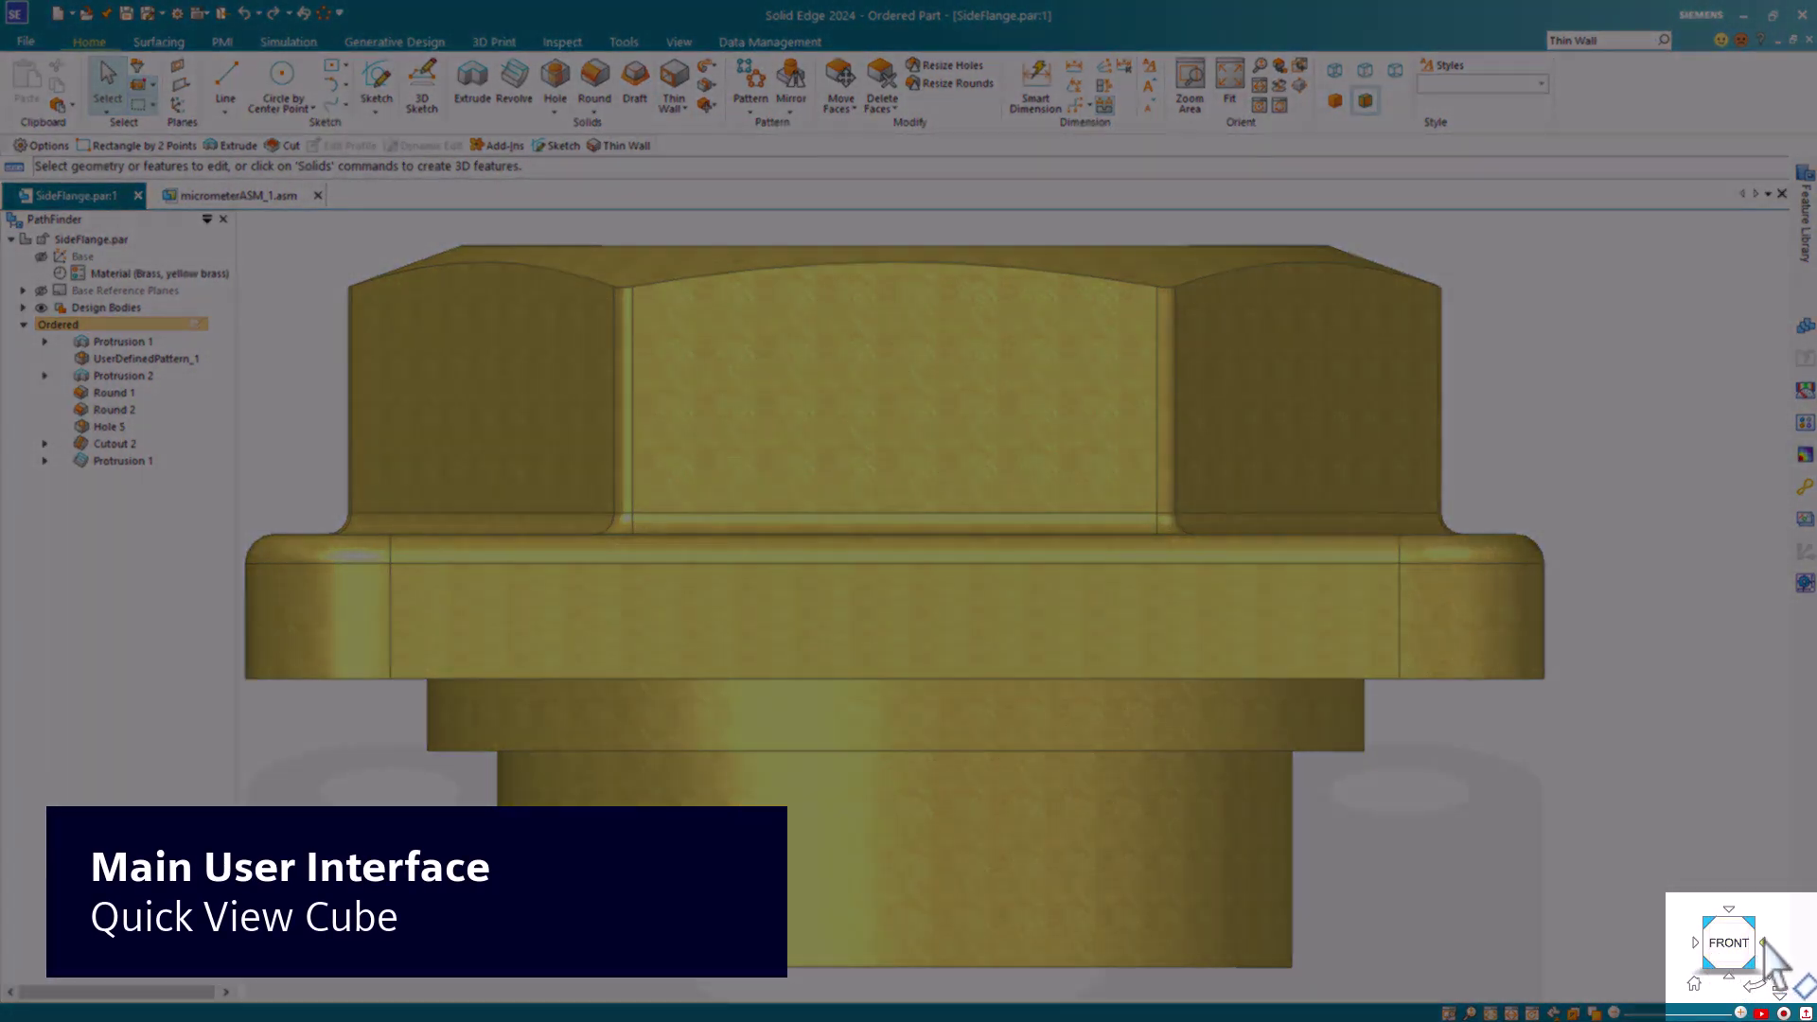
click(1757, 971)
click(1706, 917)
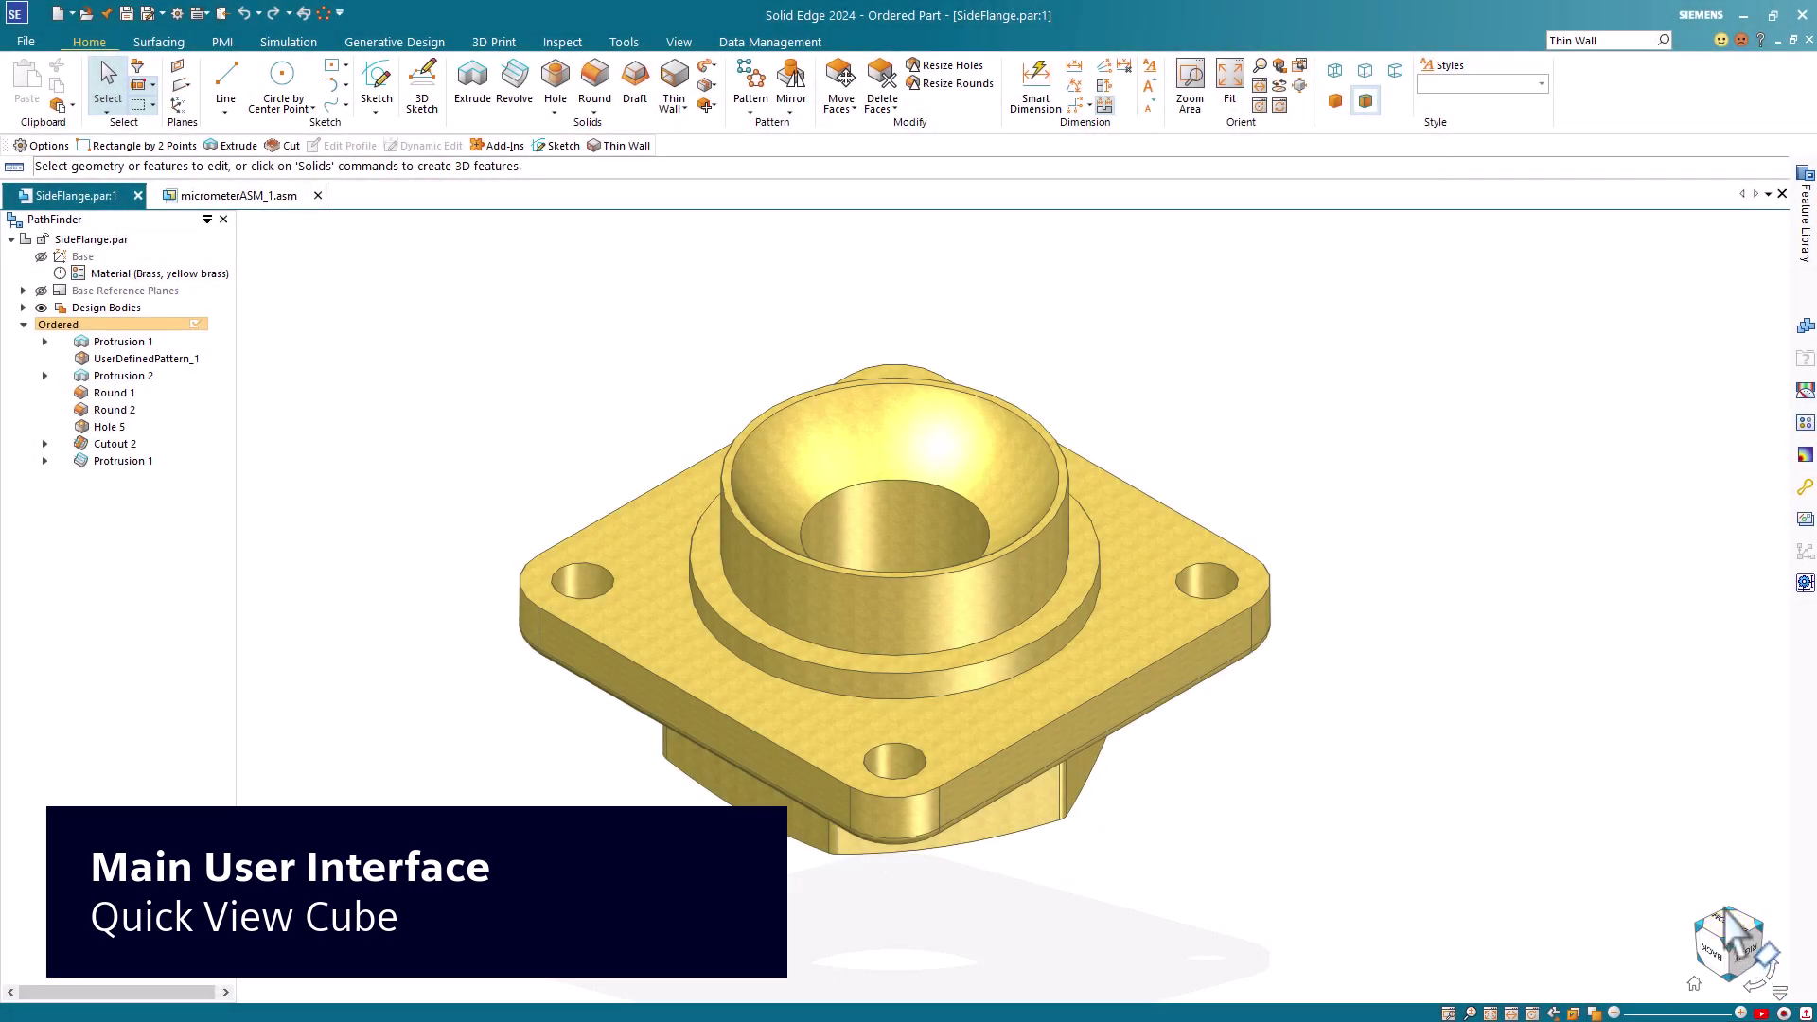
click(1694, 984)
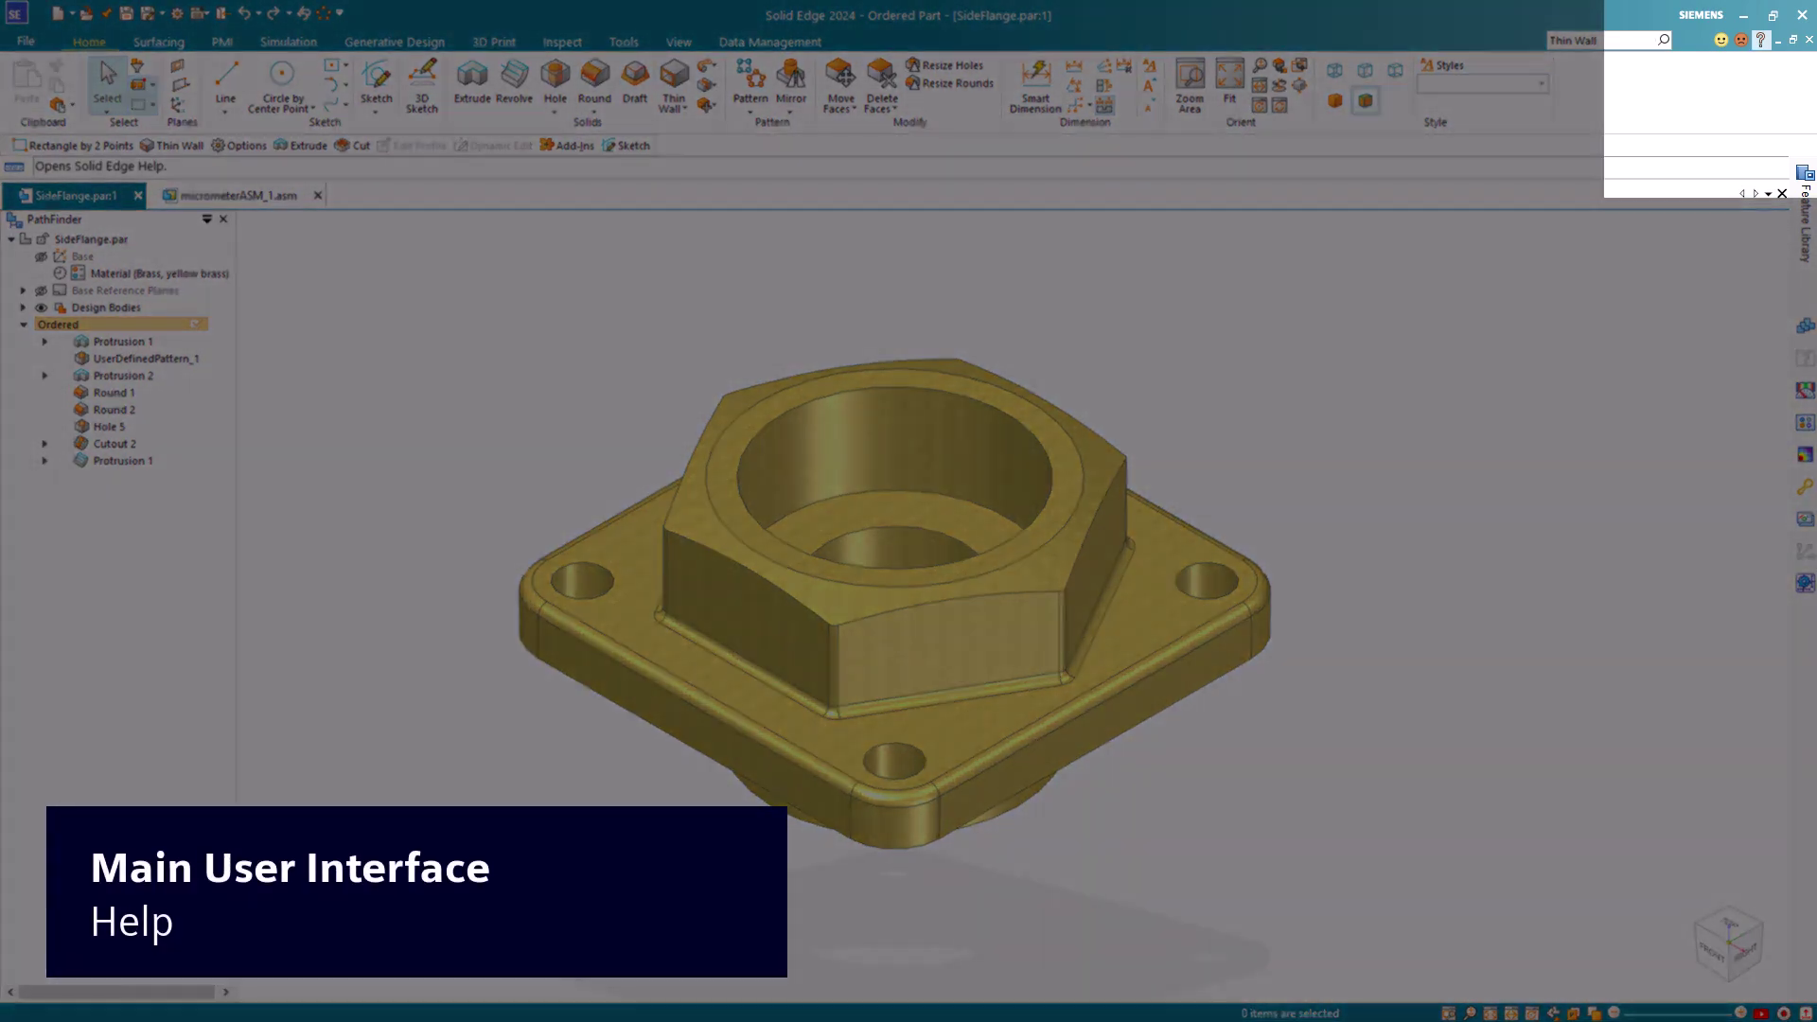
- Open the F1 help page for Resize Holes, then the Discovery Center from File
click(1761, 40)
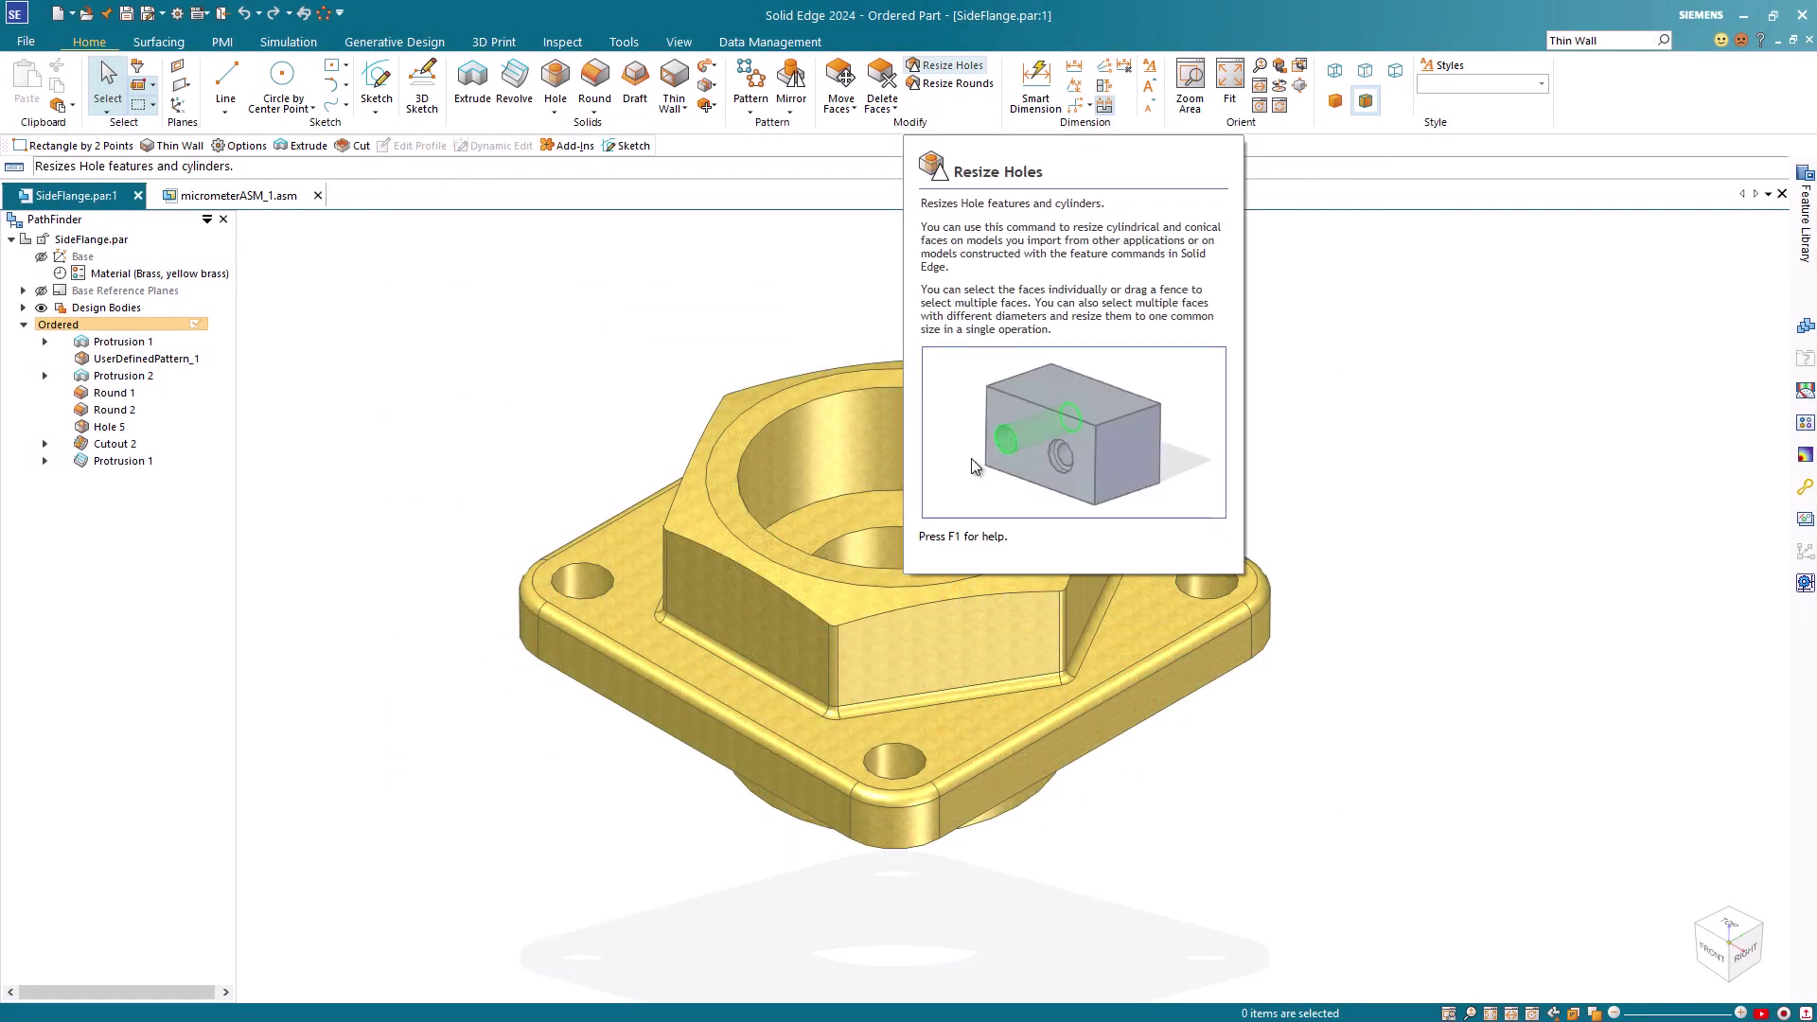
key(F1)
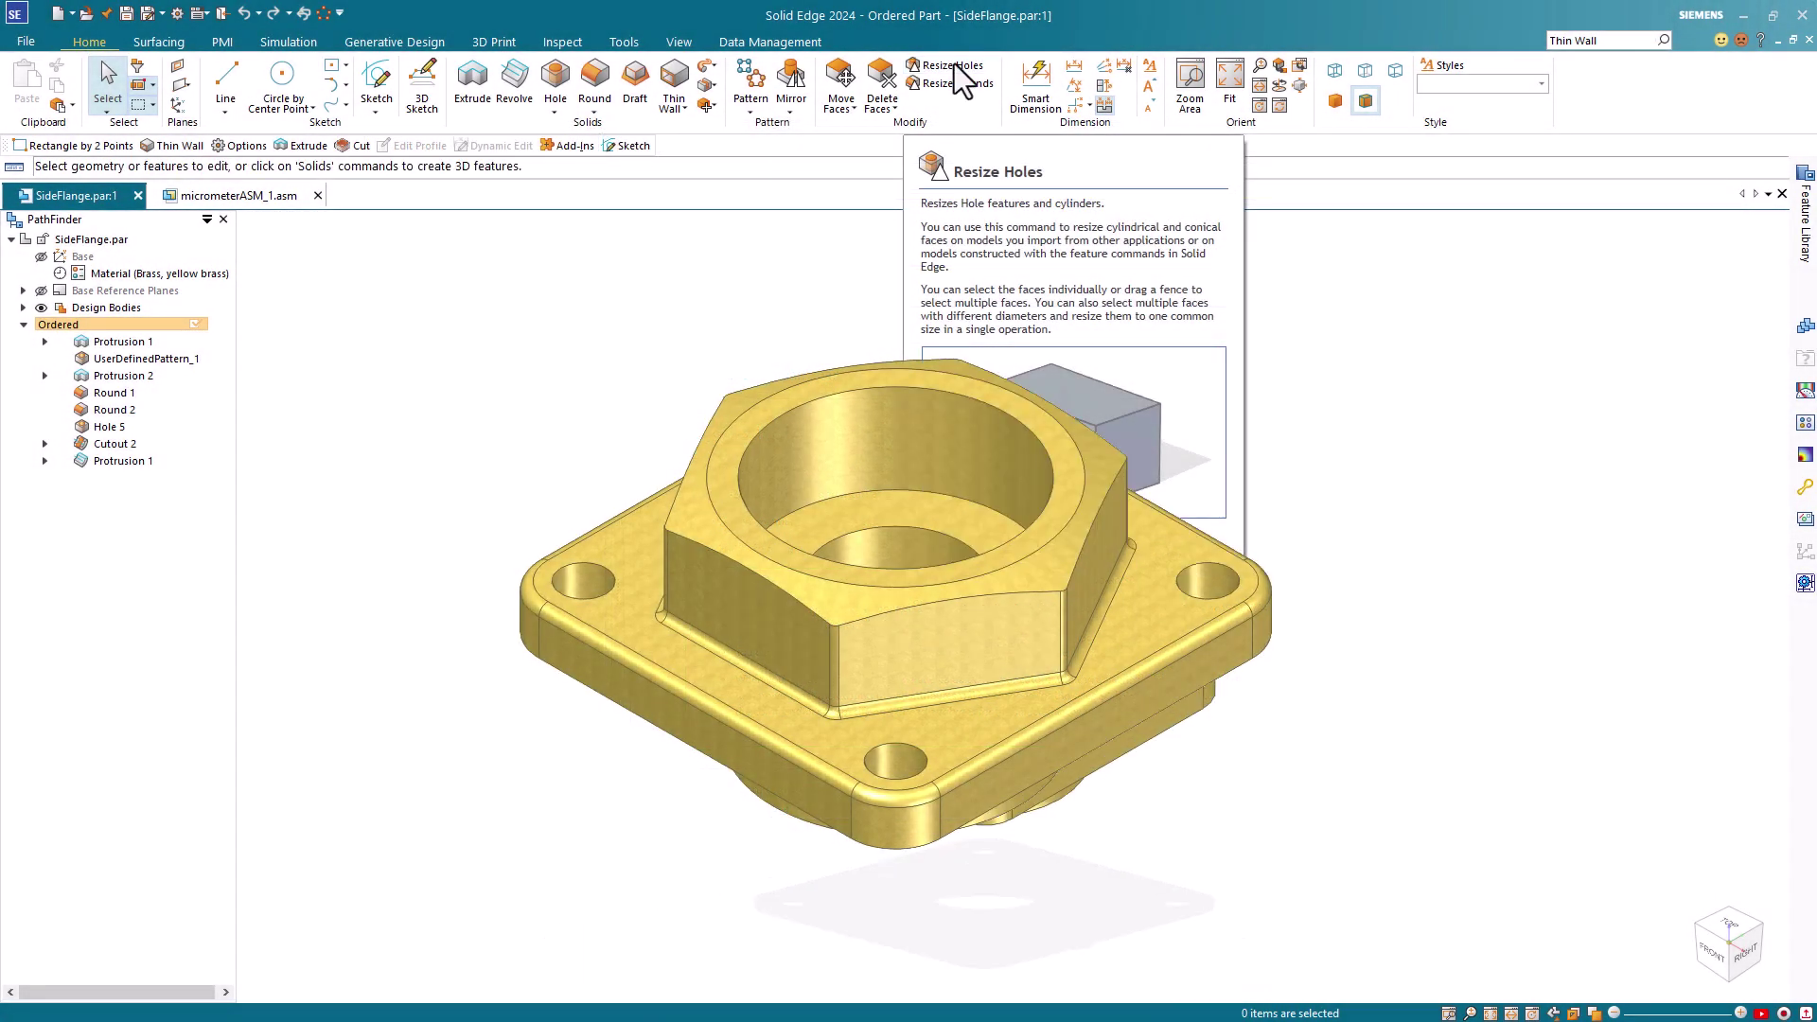
click(35, 43)
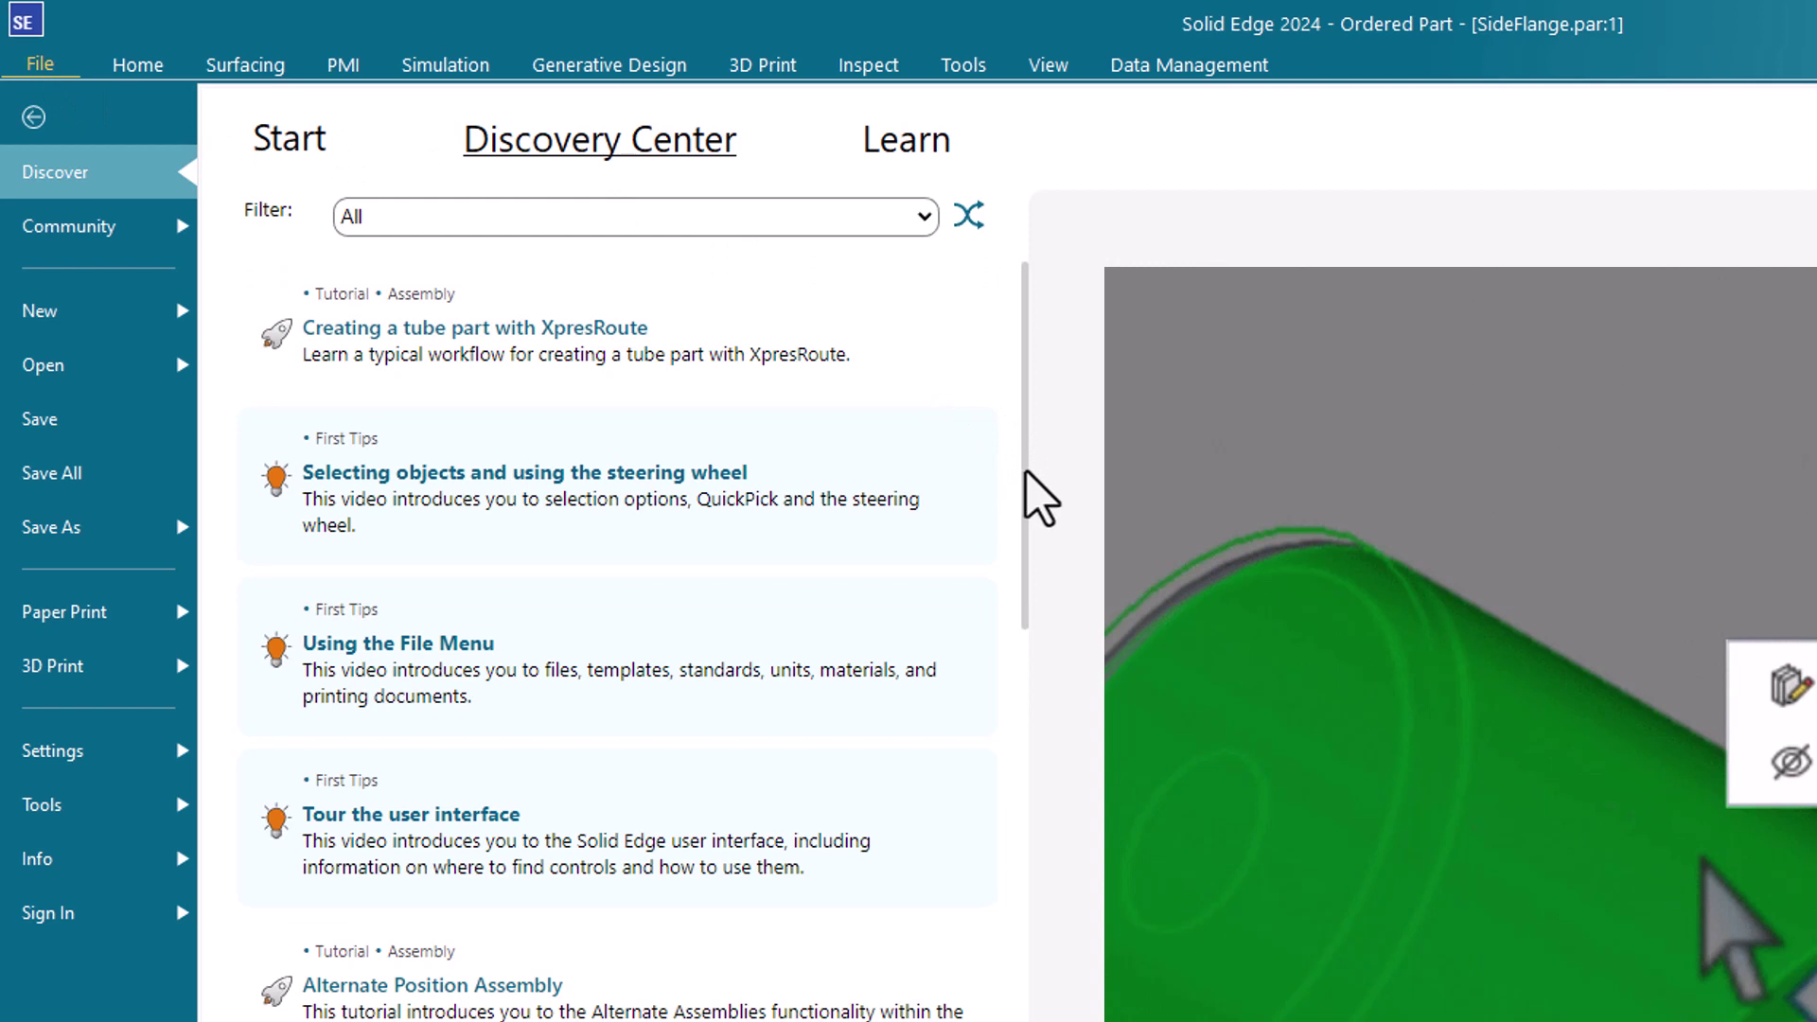
- Filter the Discovery Center list to tutorials, then start and agree to the Advanced PMI trial
drag(1025, 471, 1018, 867)
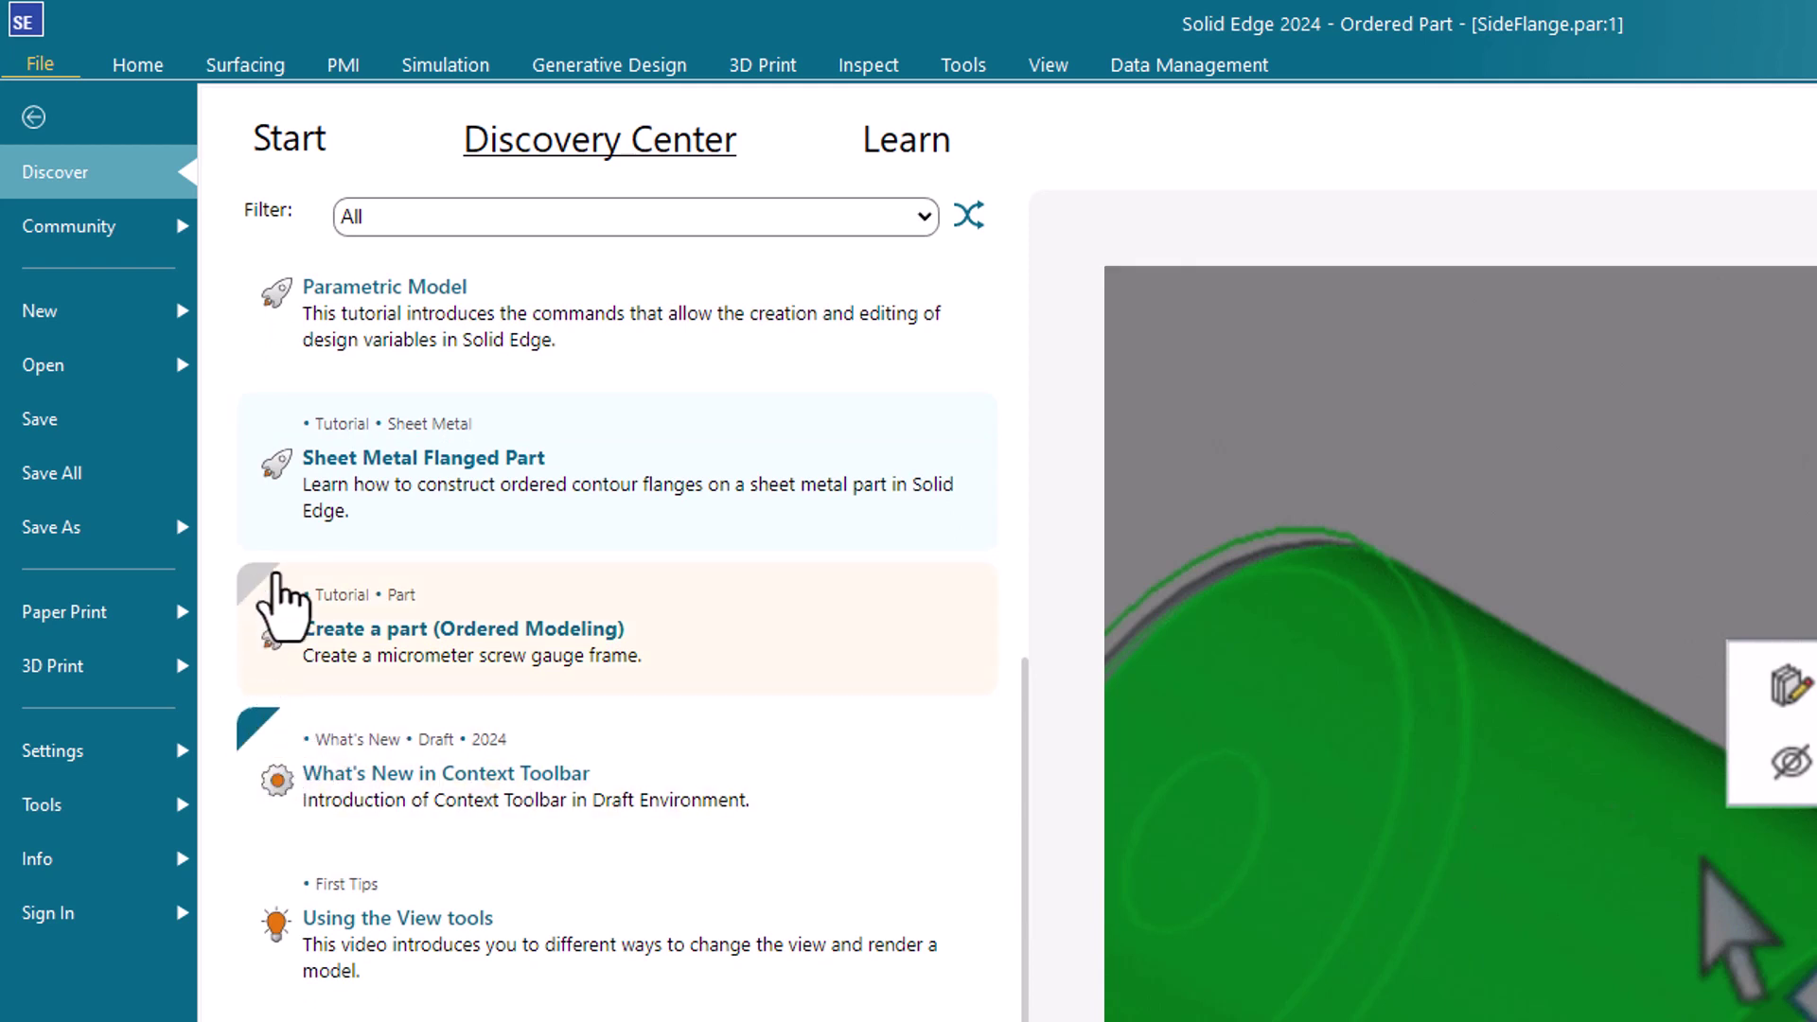
click(926, 227)
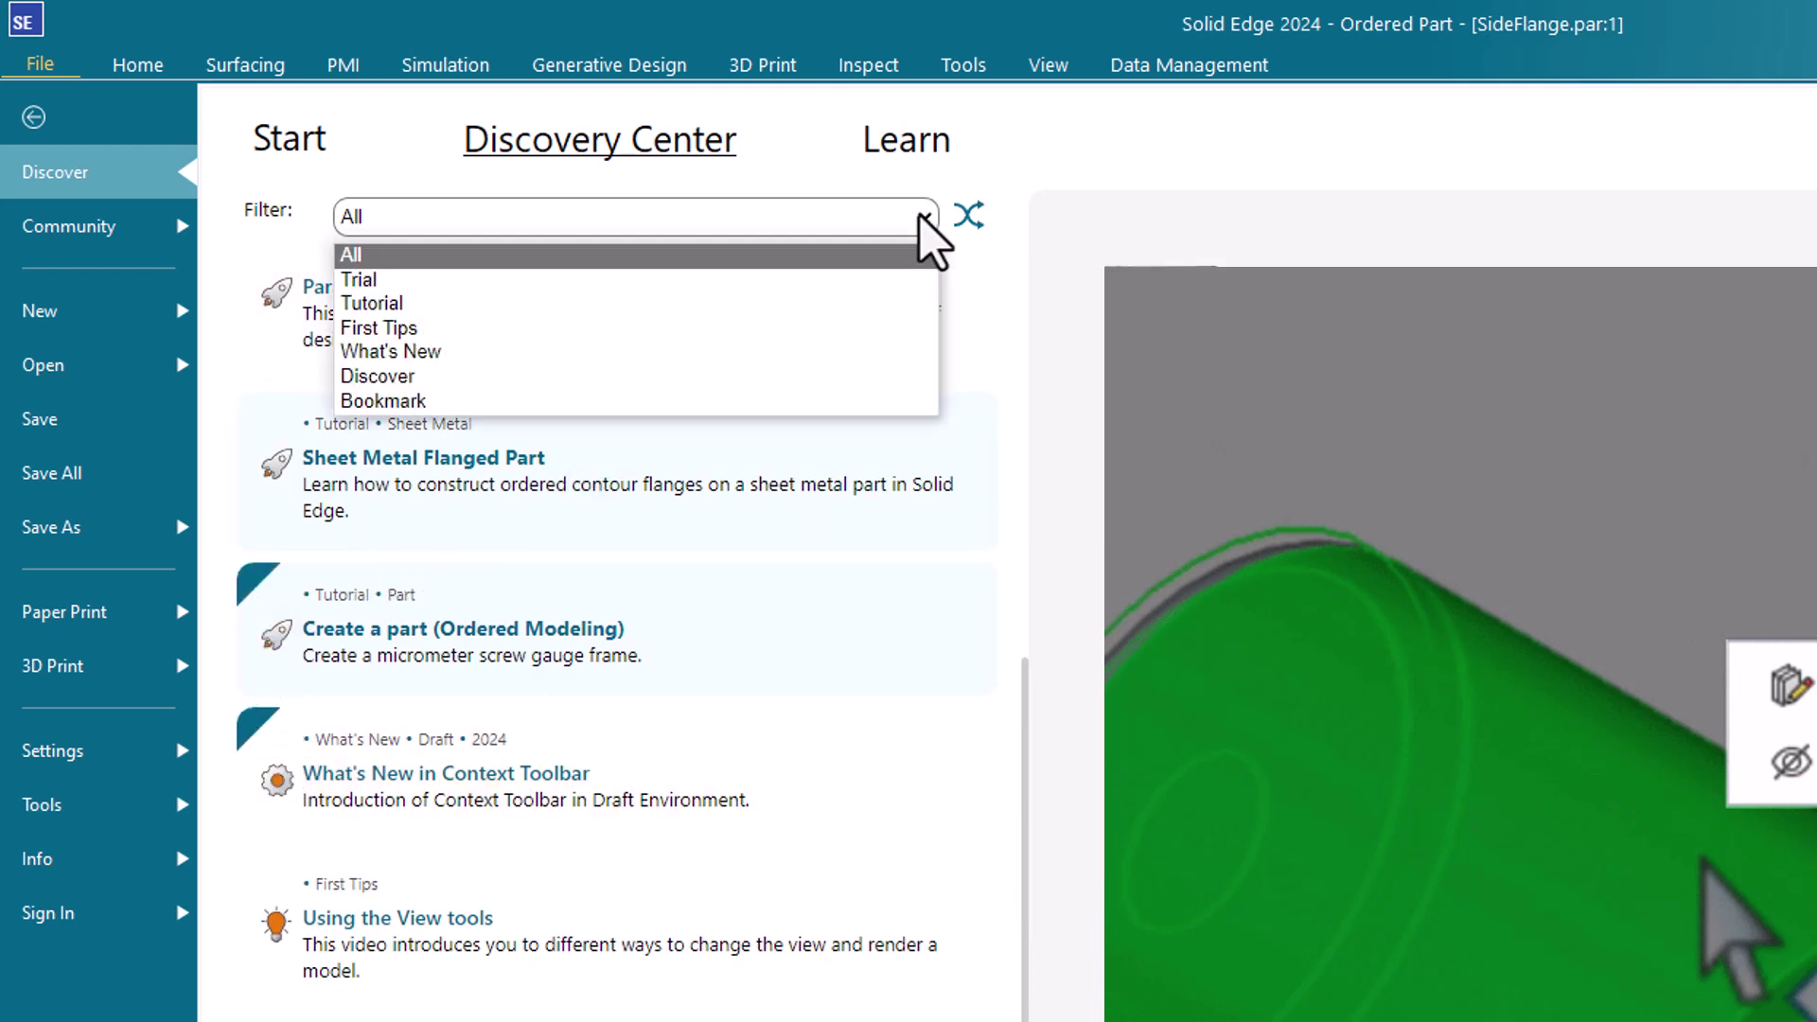
click(799, 306)
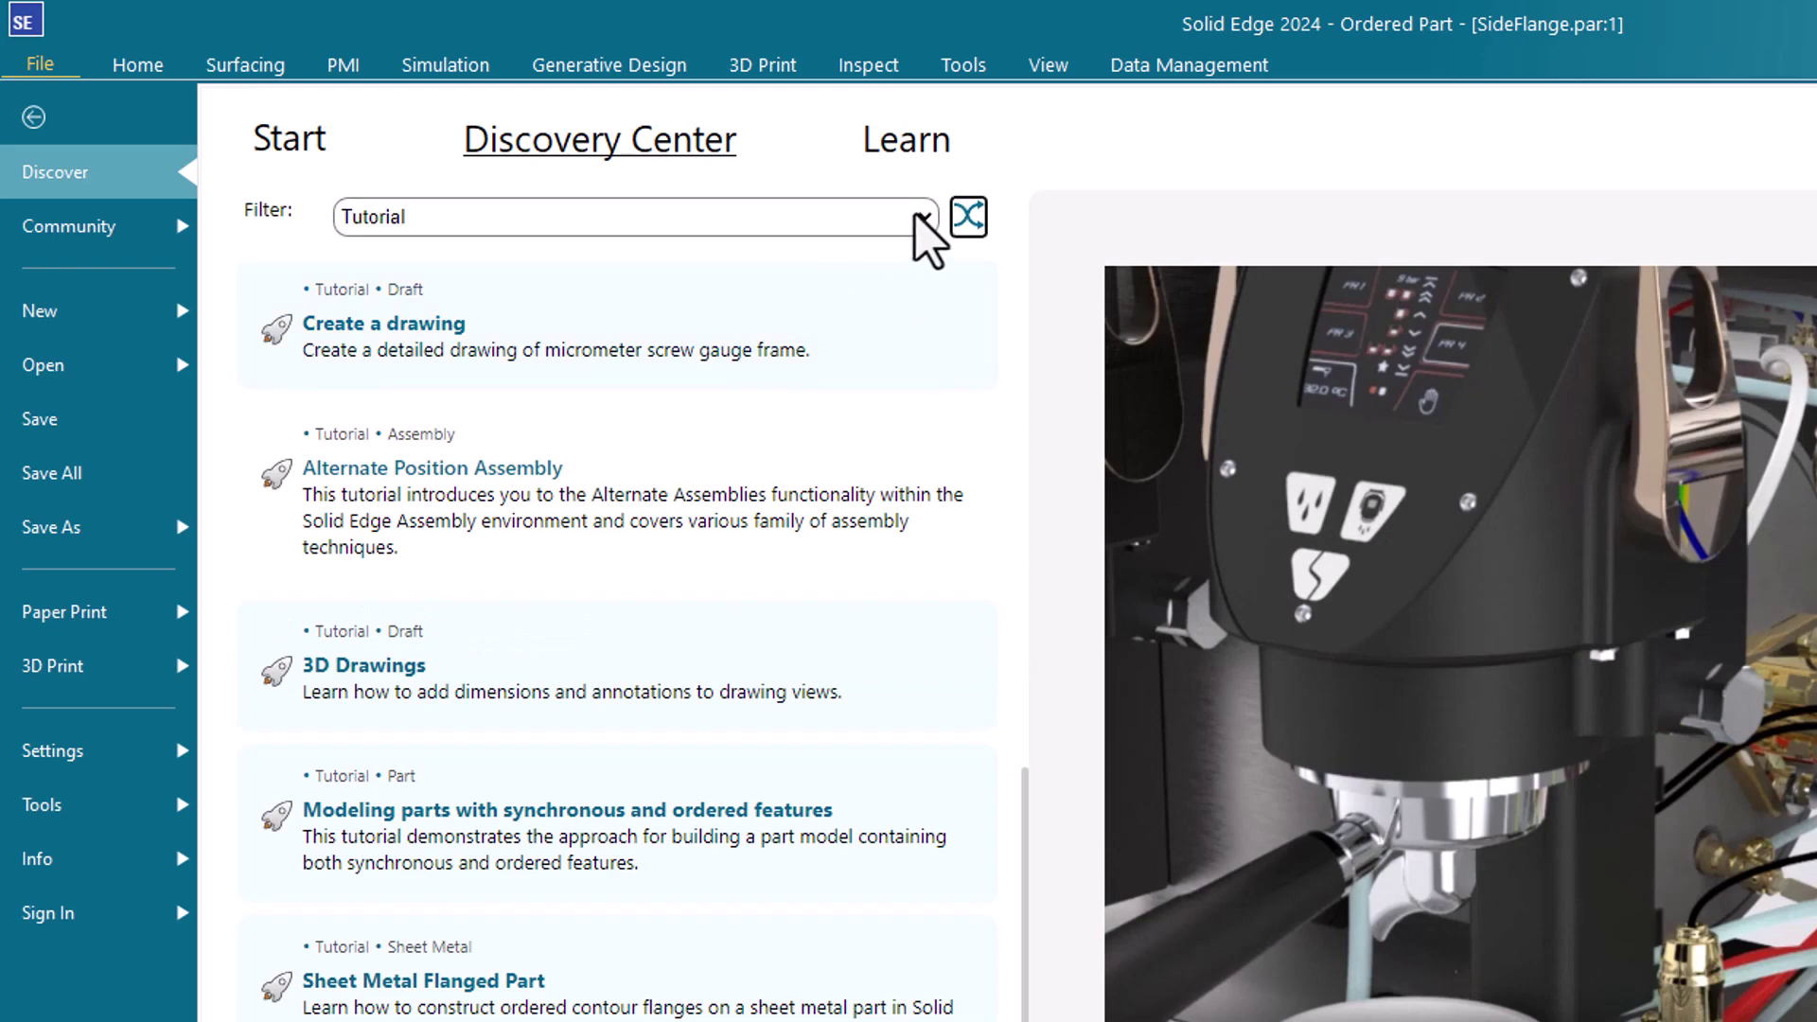
click(922, 216)
click(752, 402)
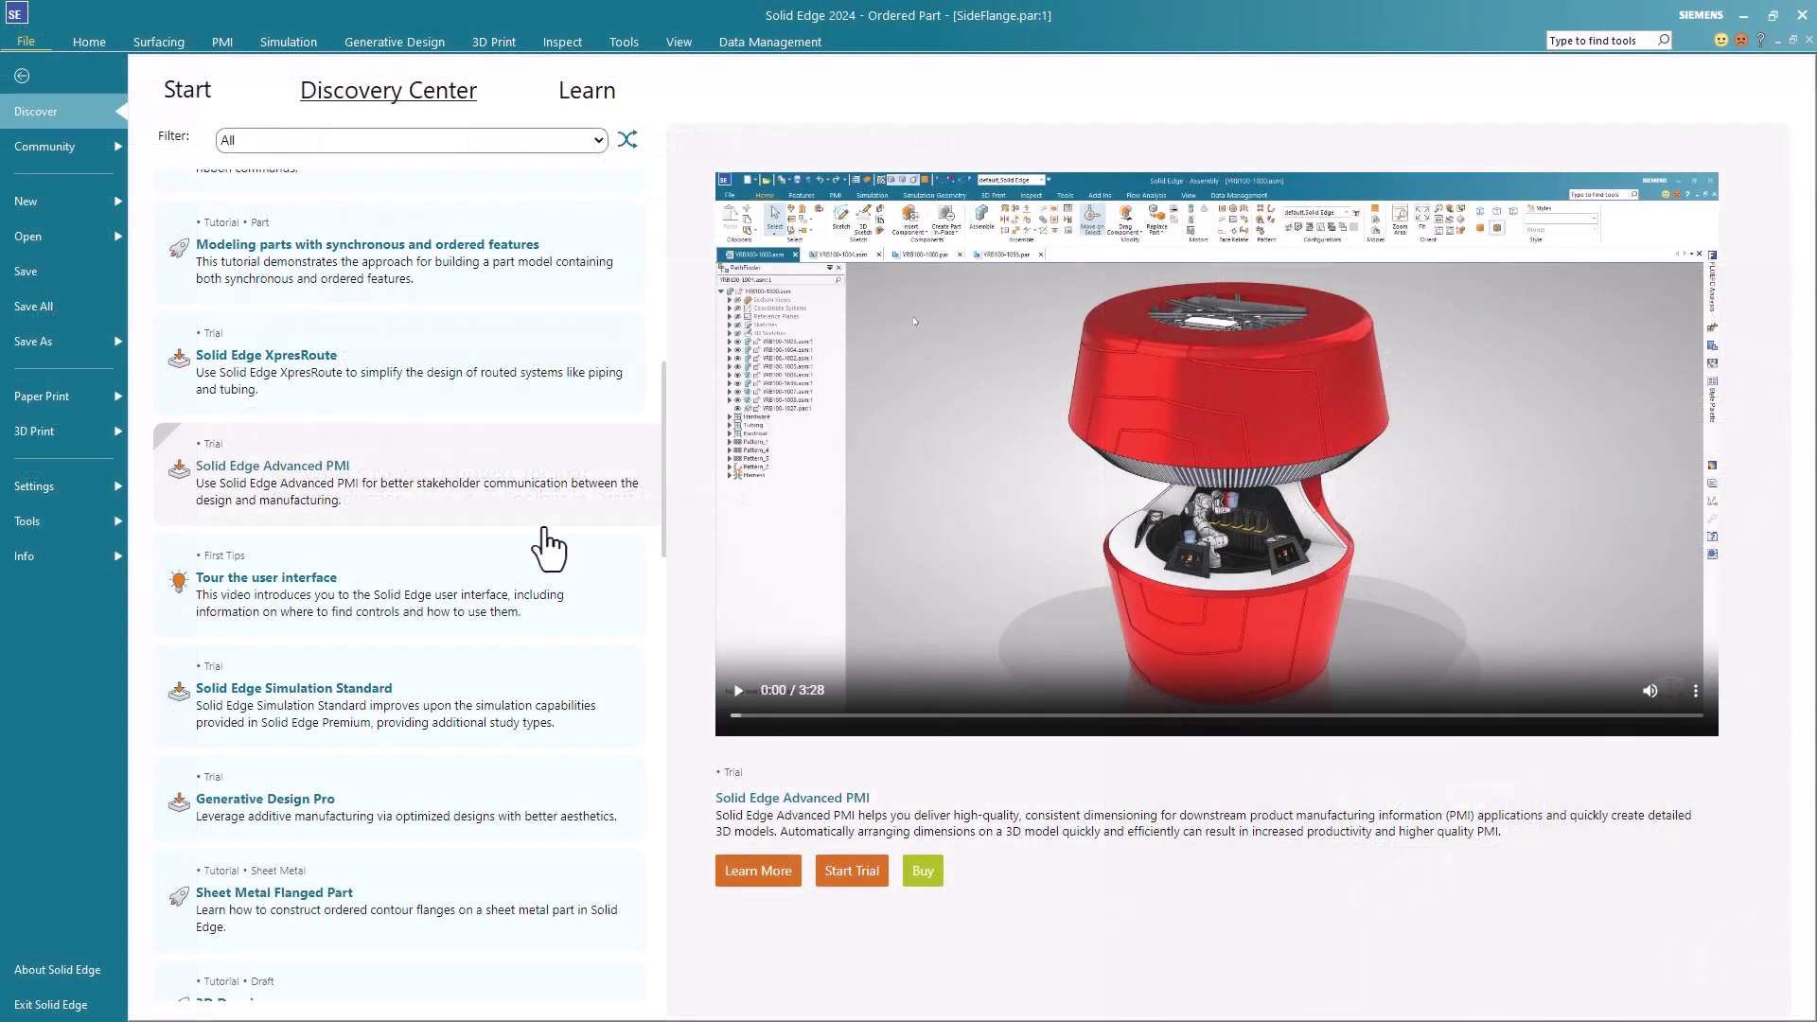
click(852, 871)
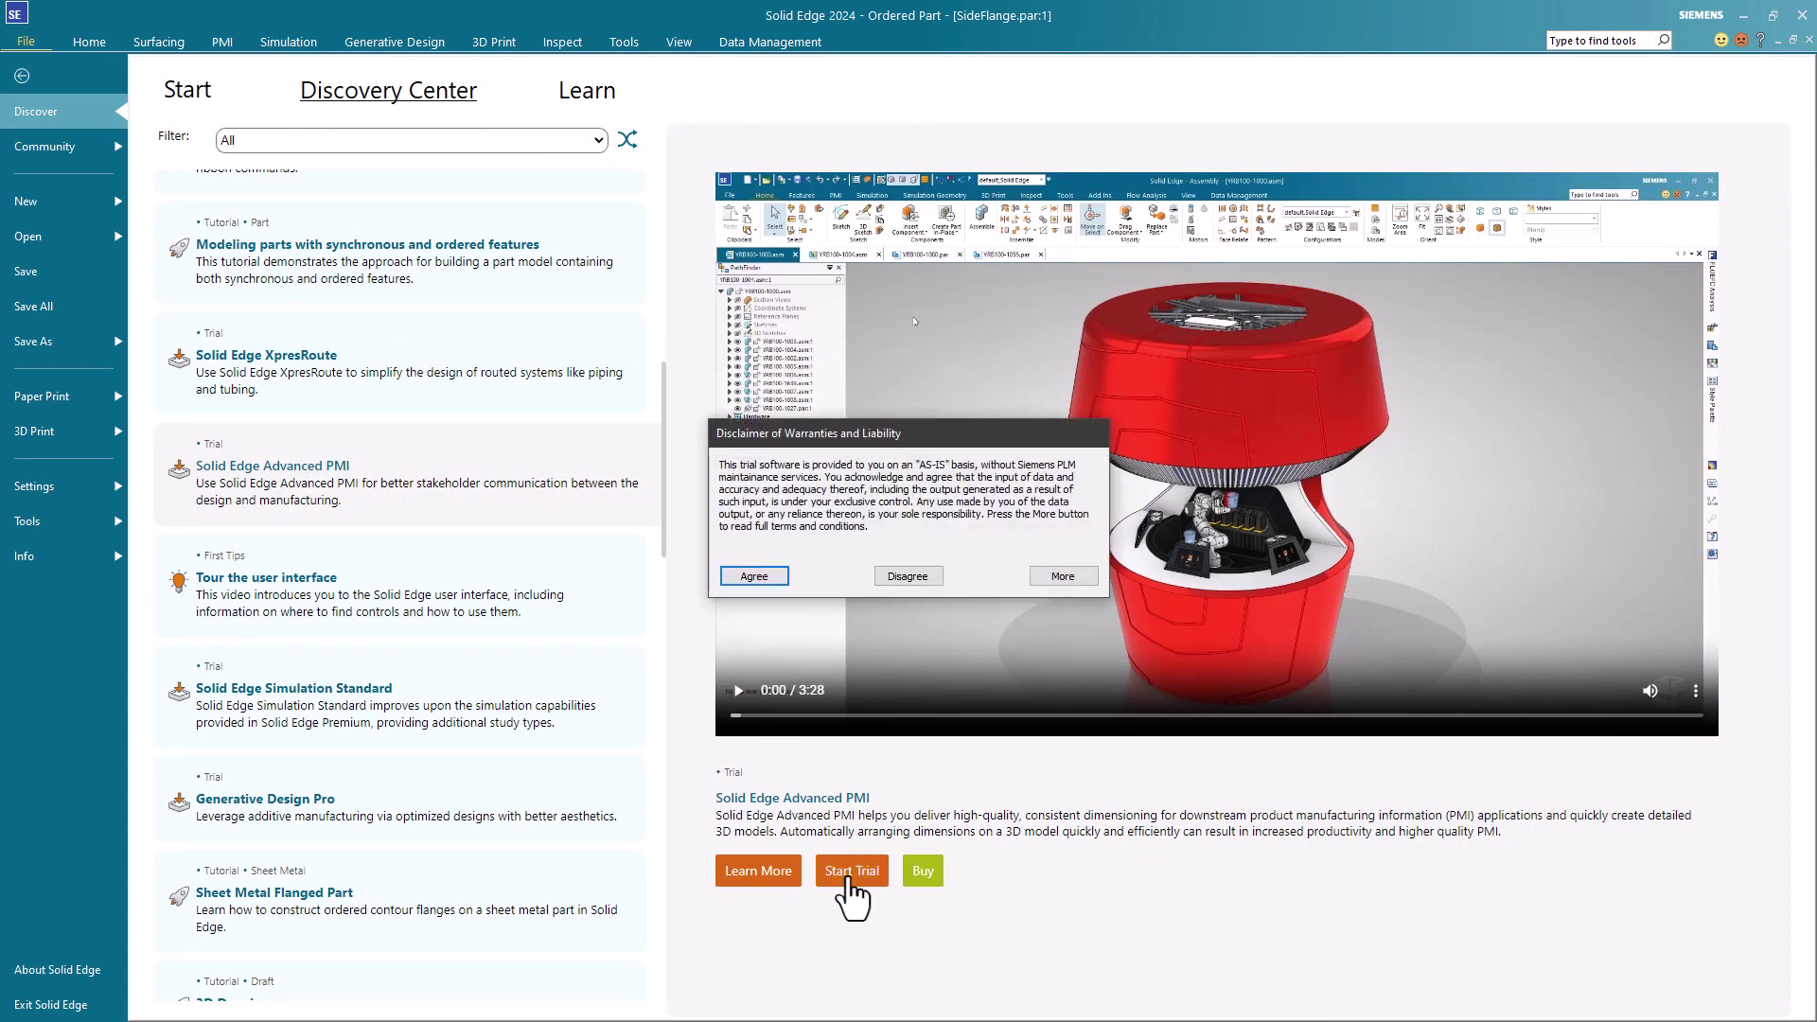
click(755, 579)
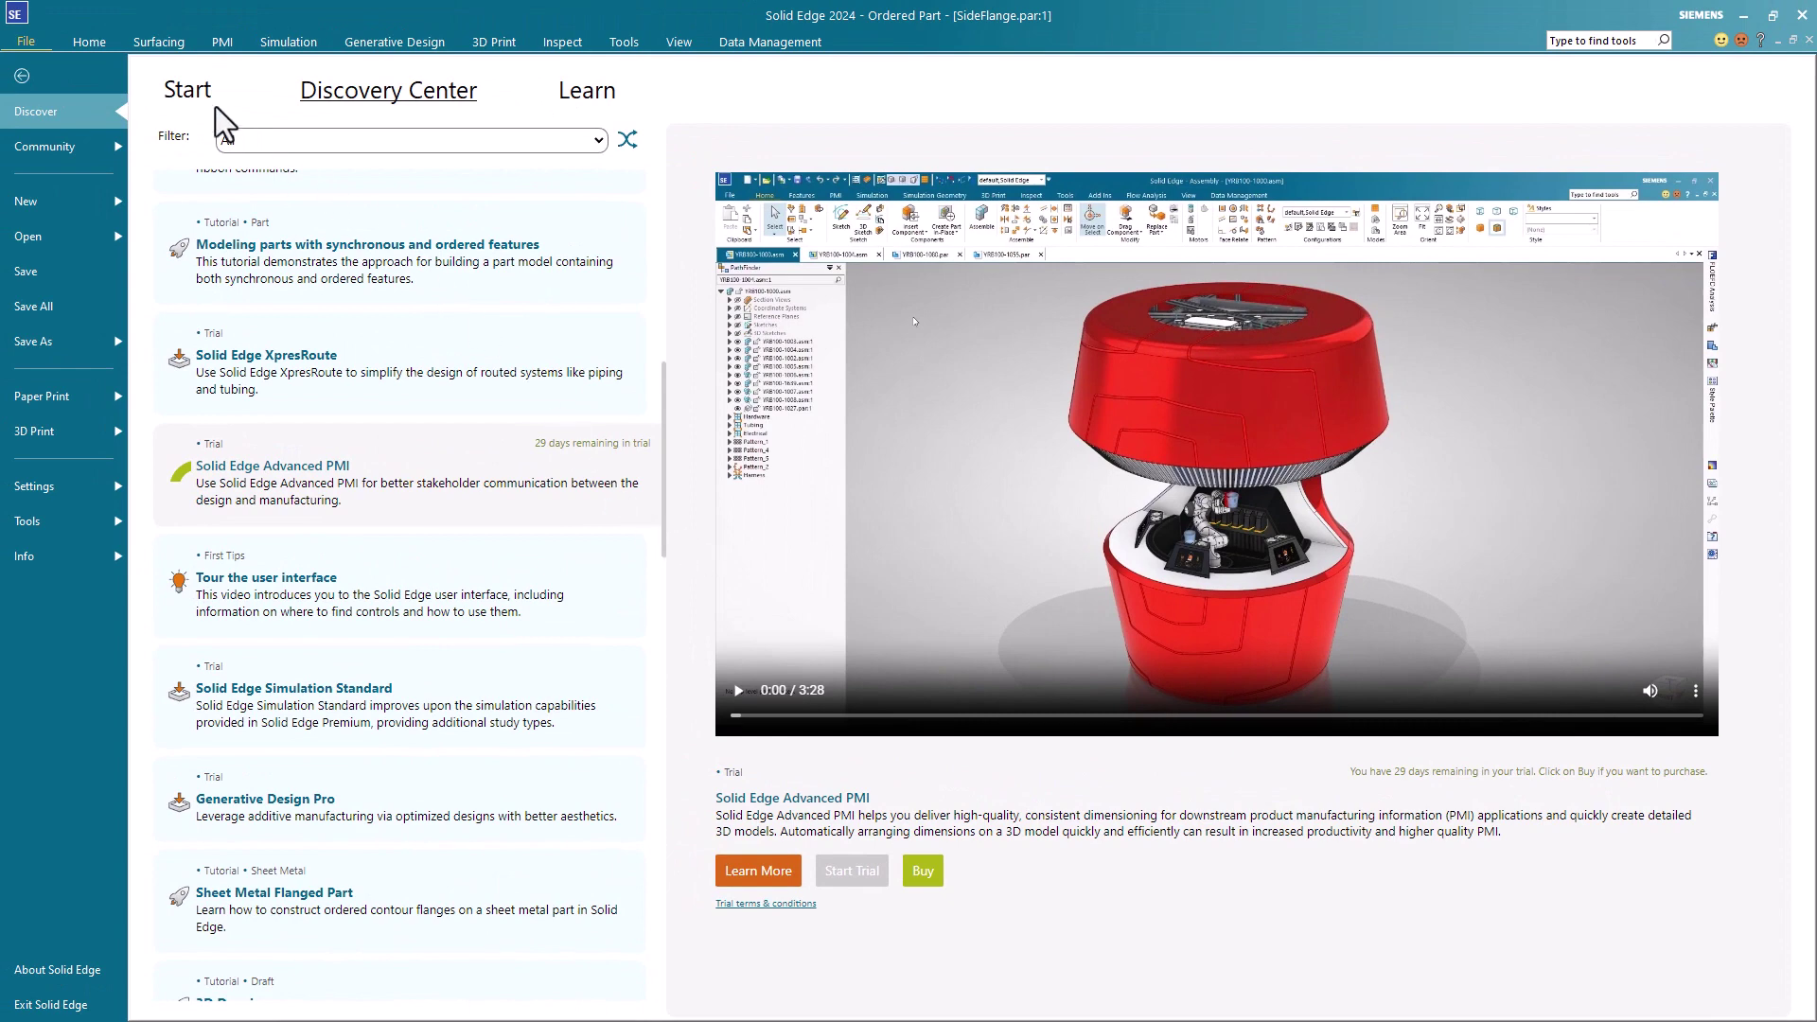
- Browse the Start page and then the Learn page of the File backstage
click(189, 94)
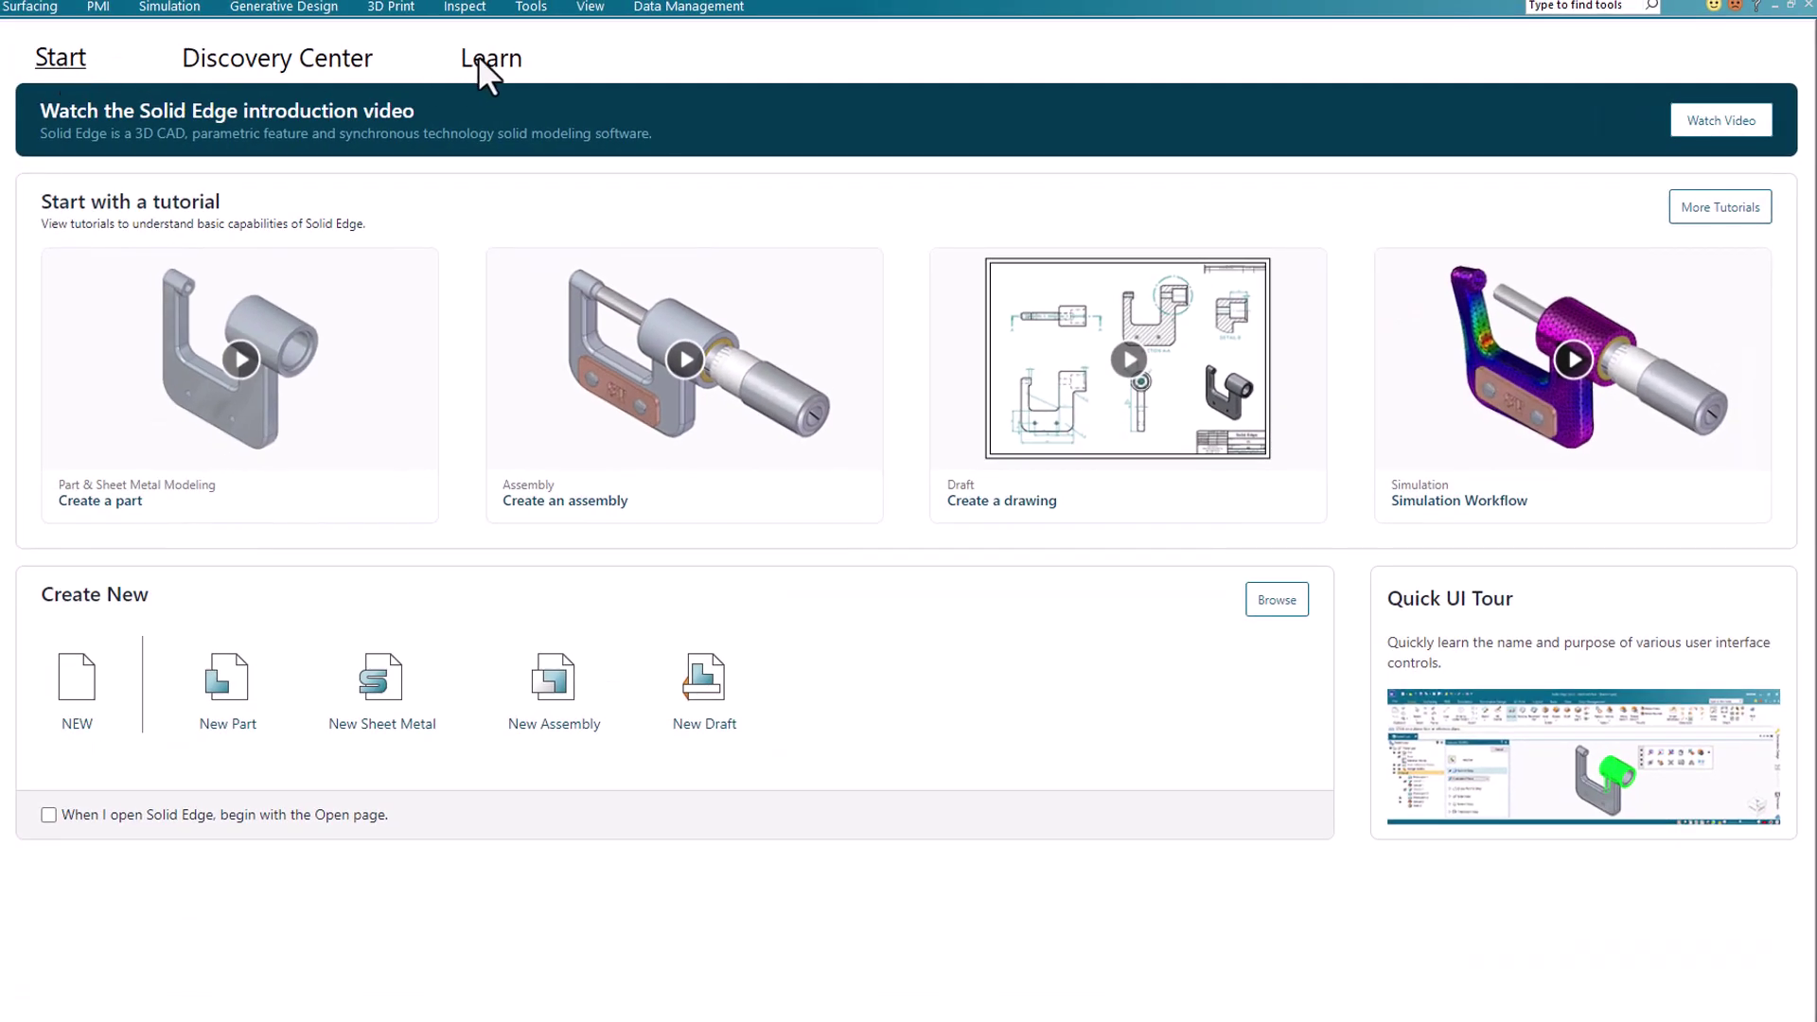
click(478, 57)
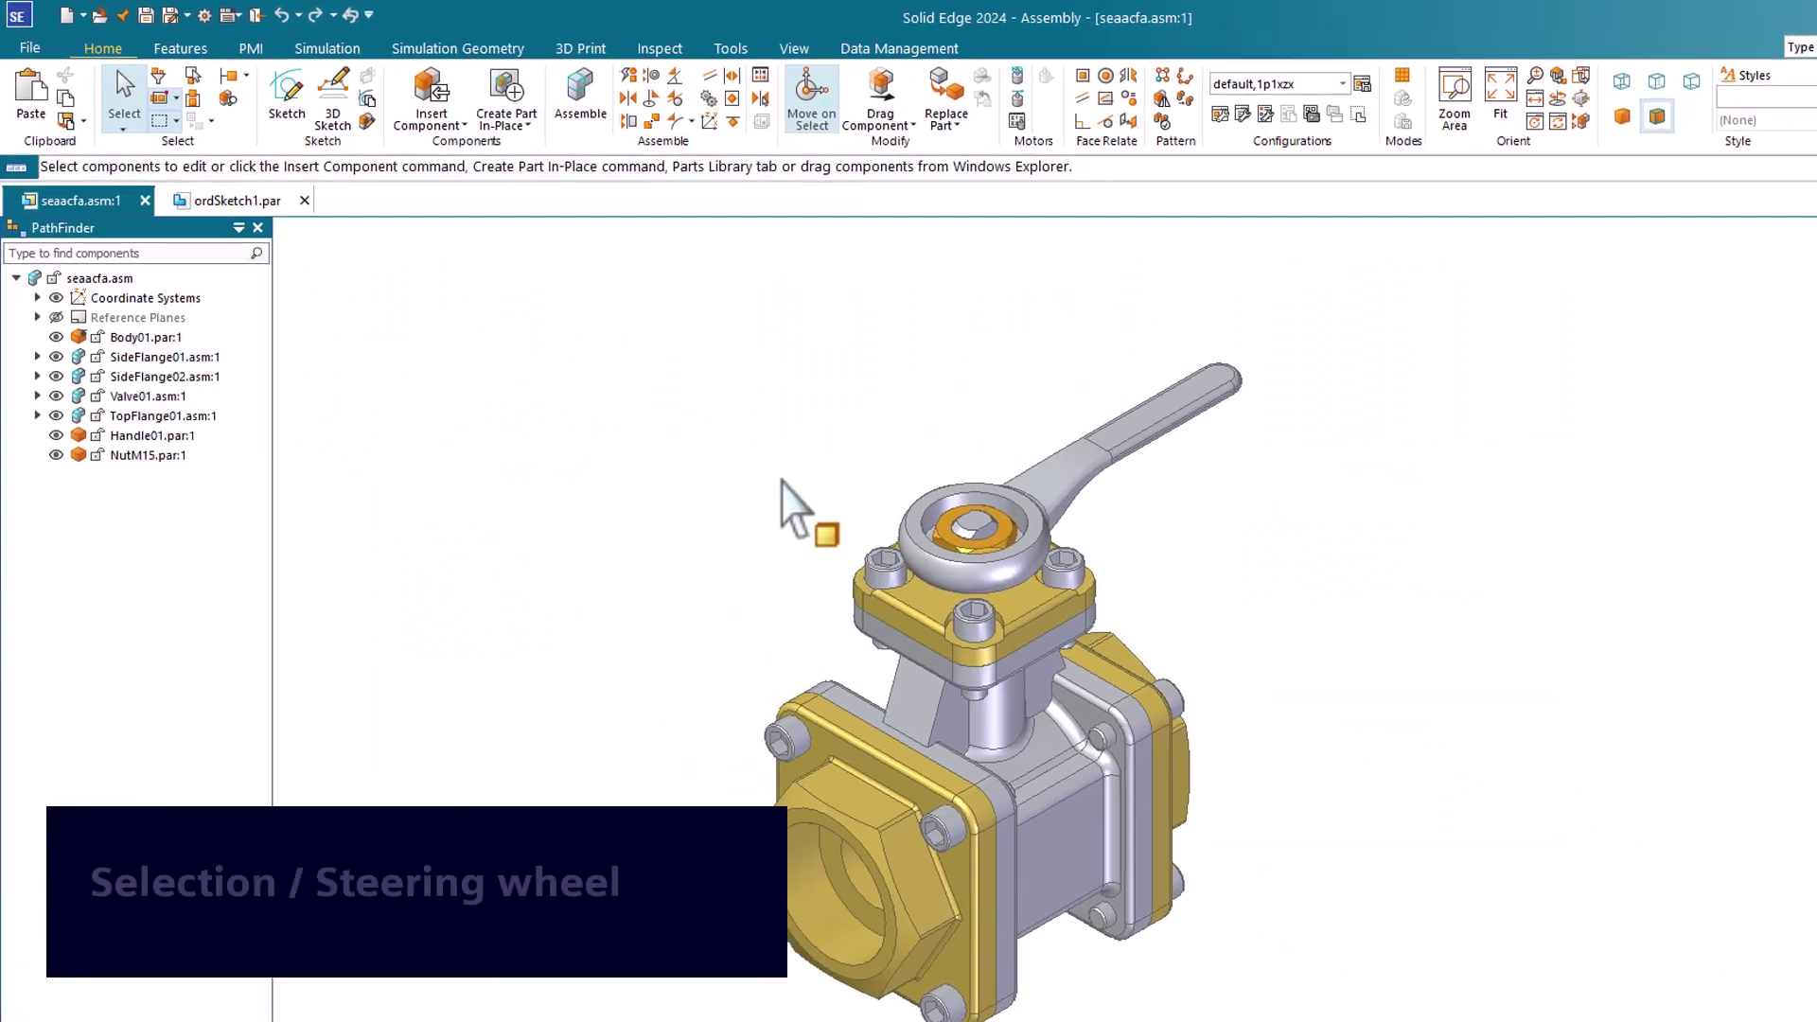
- Select TopFlange01, review the selection modes, and add two top-flange bolts
click(1033, 657)
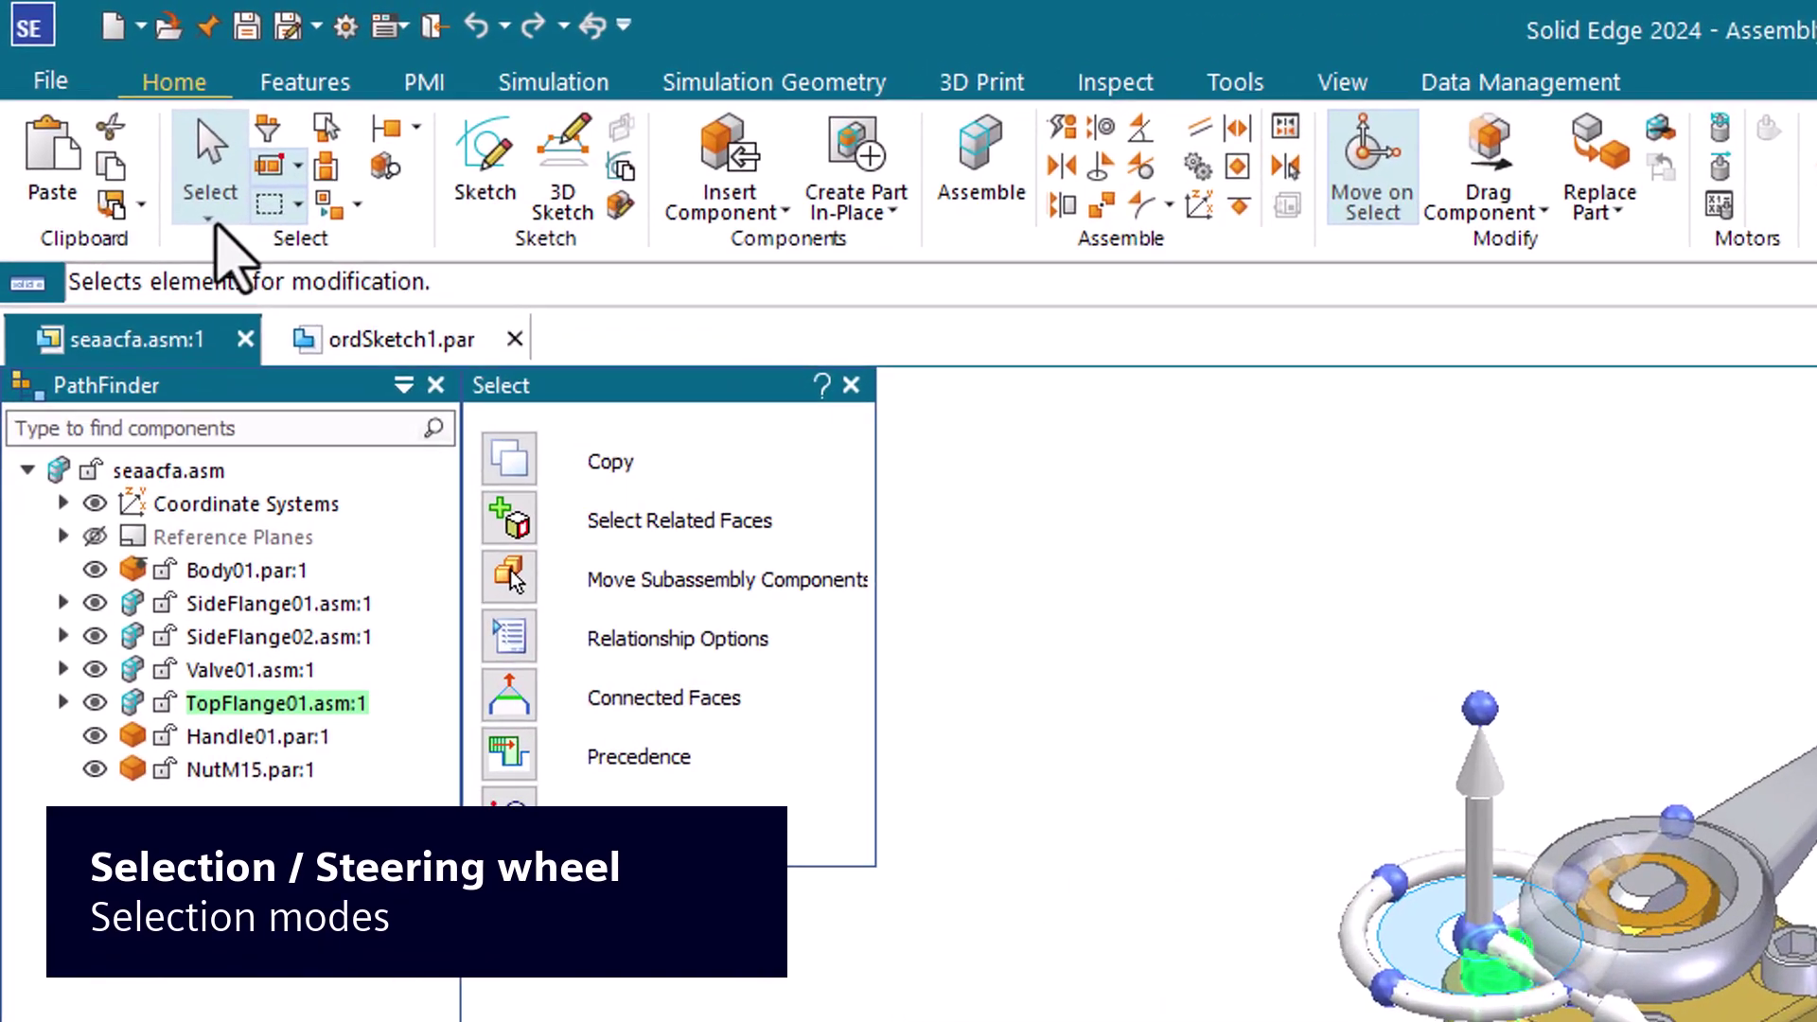
click(209, 220)
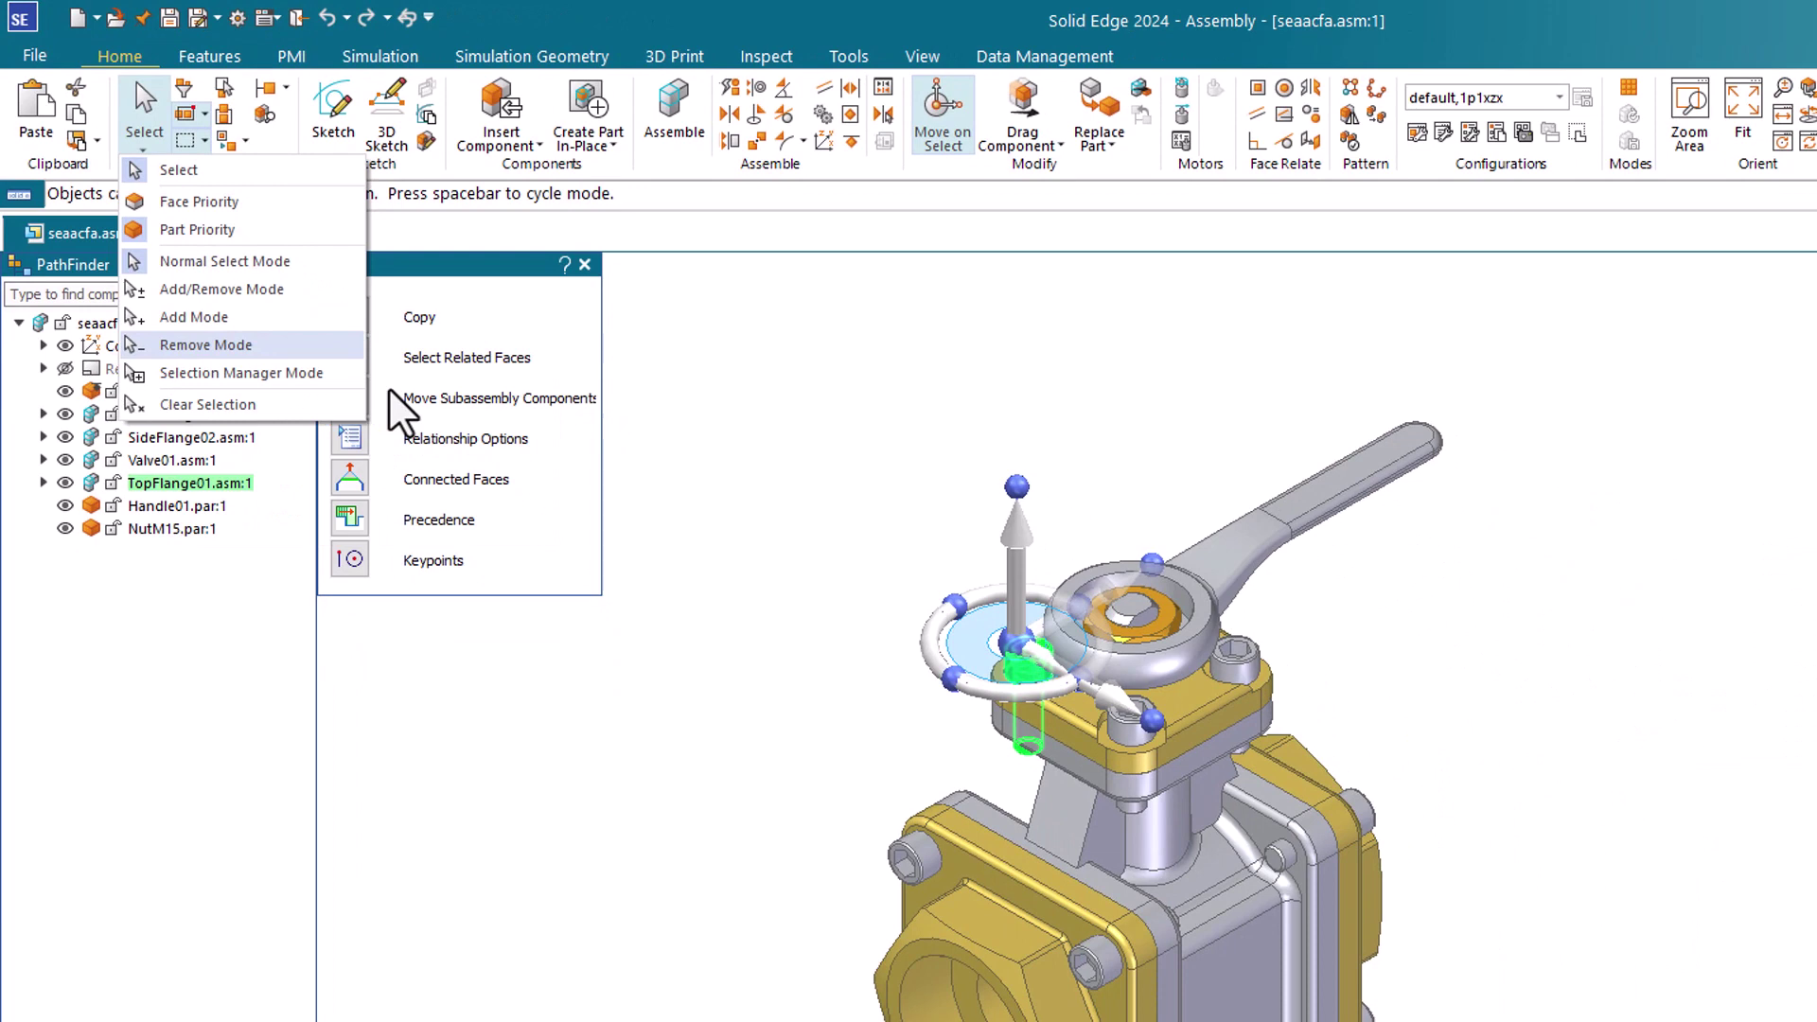
key(shift+ctrl)
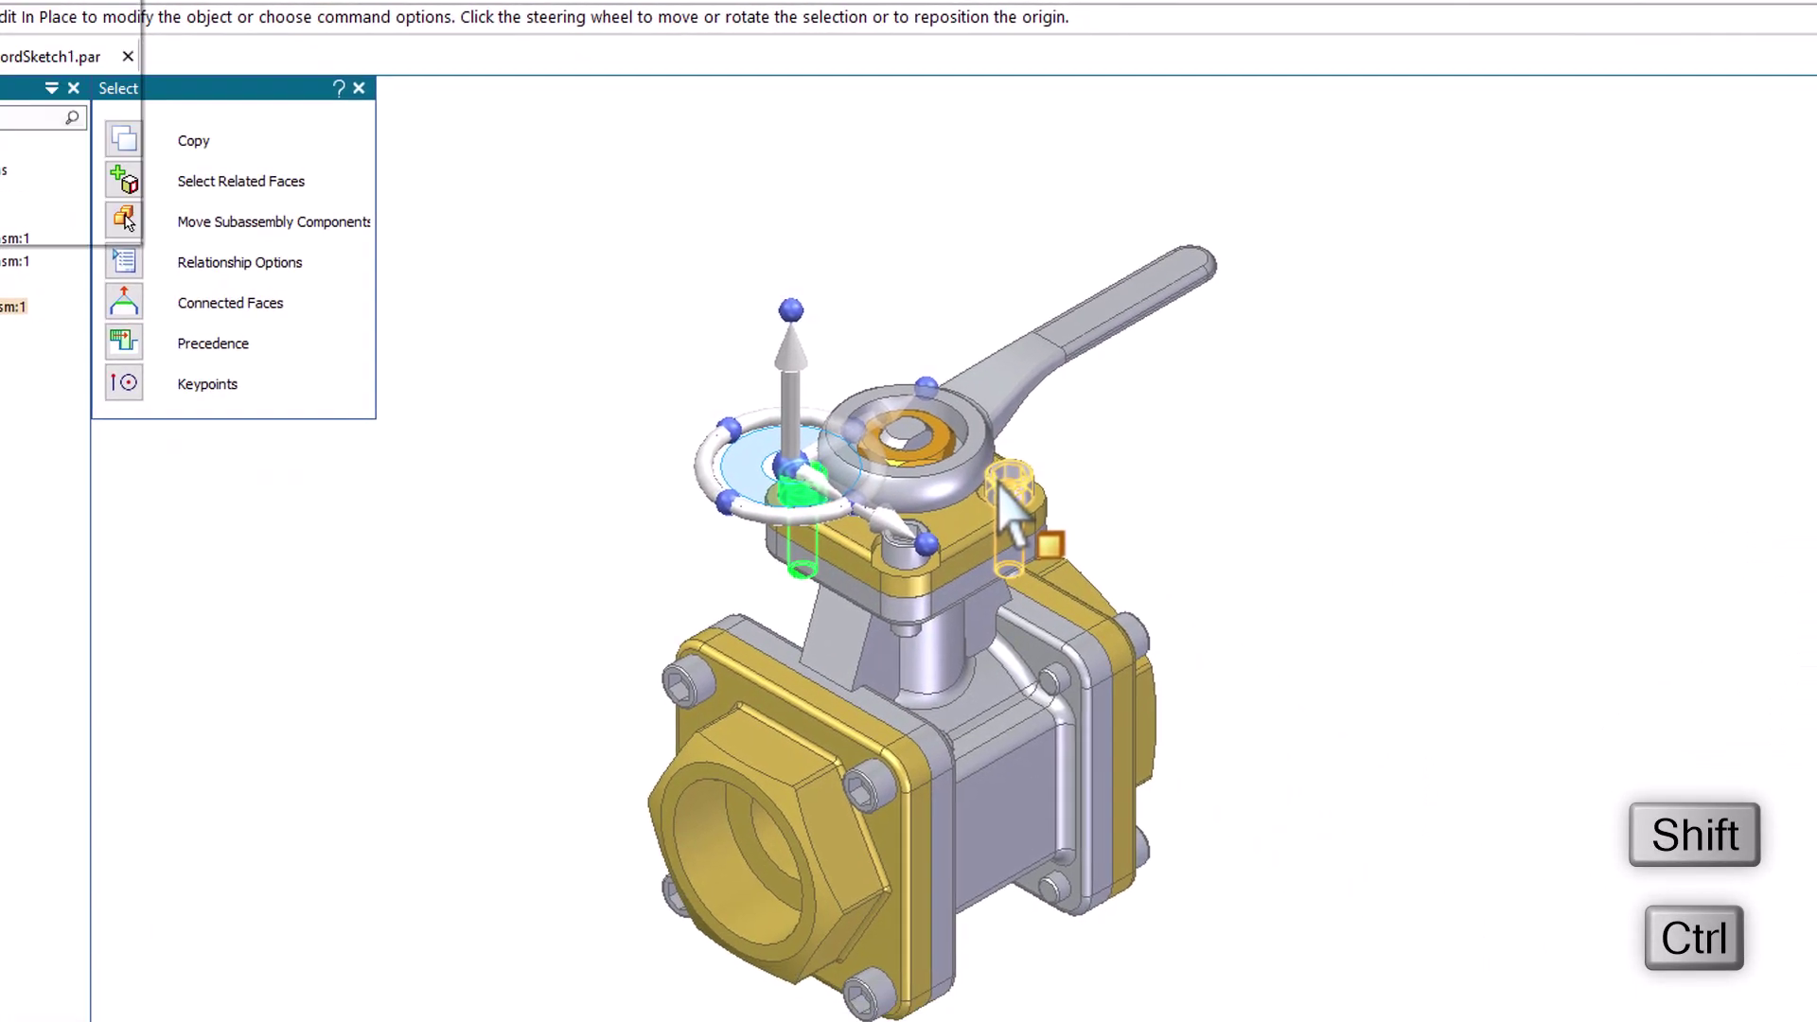
ctrl+shift+click(1005, 497)
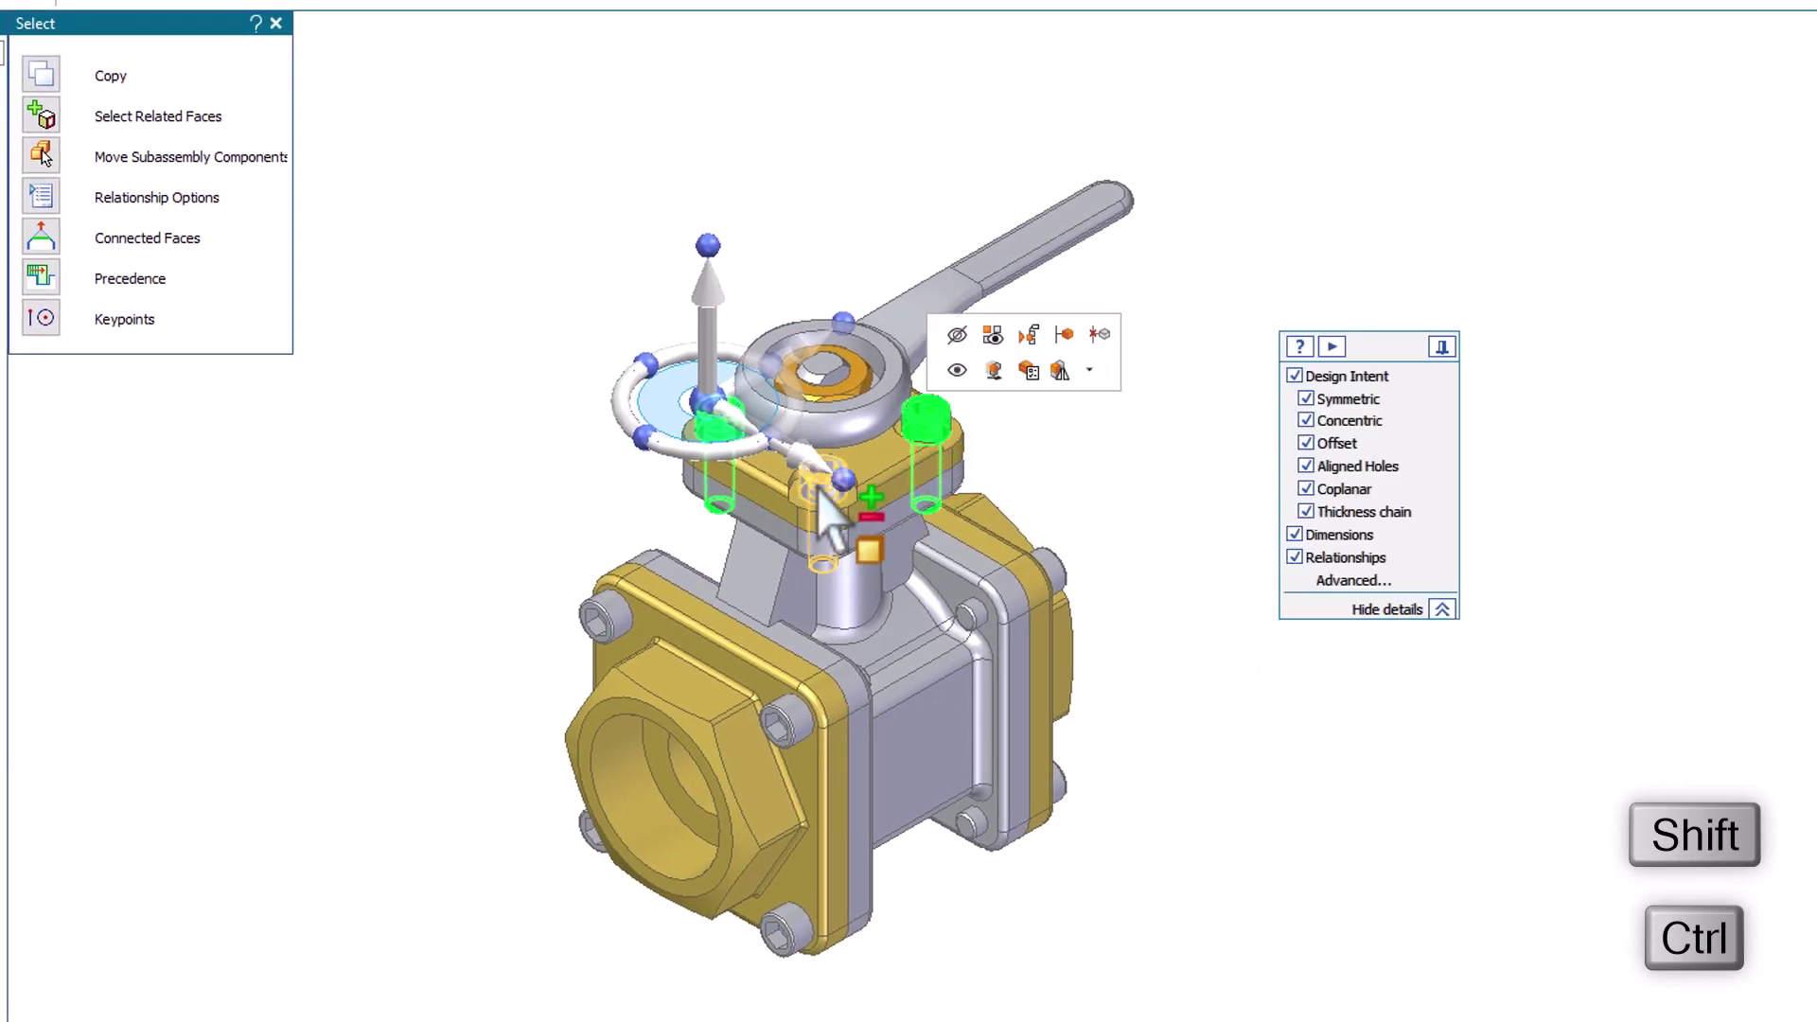
ctrl+shift+click(821, 494)
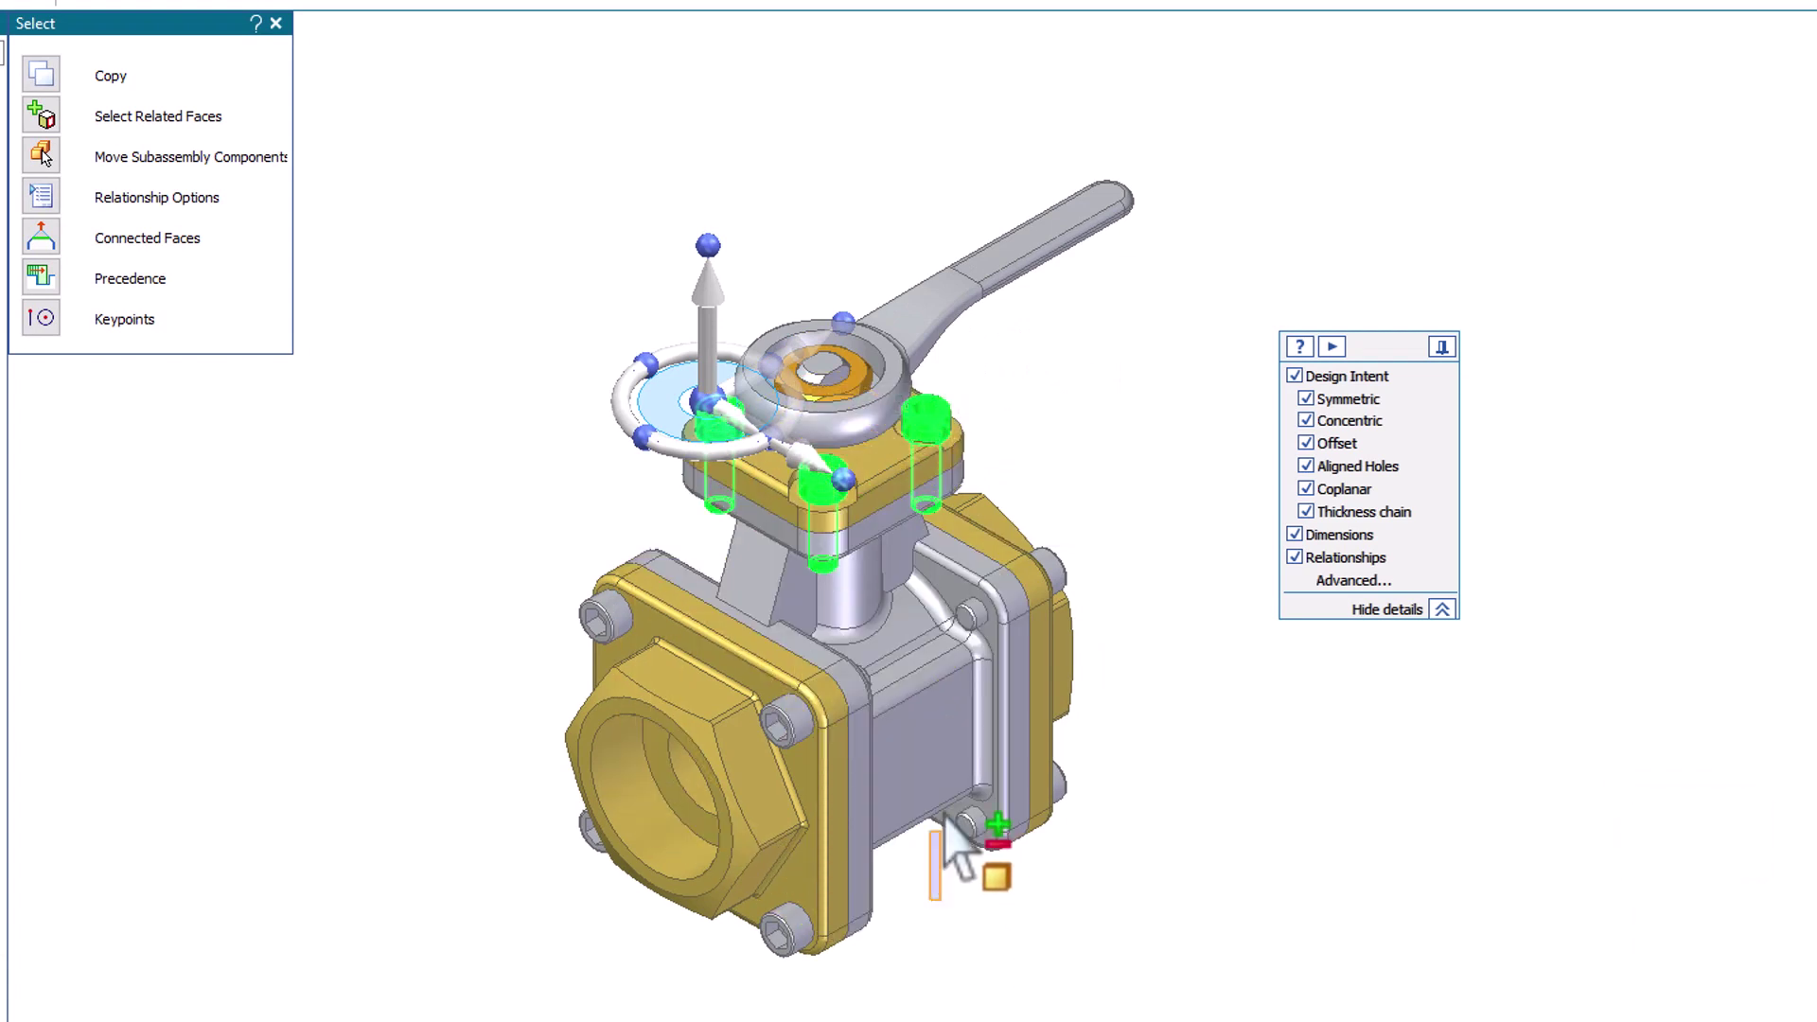
- Fence-select the right flange's bolts, switch to add-only mode, then clear the selection
drag(943, 816, 1138, 494)
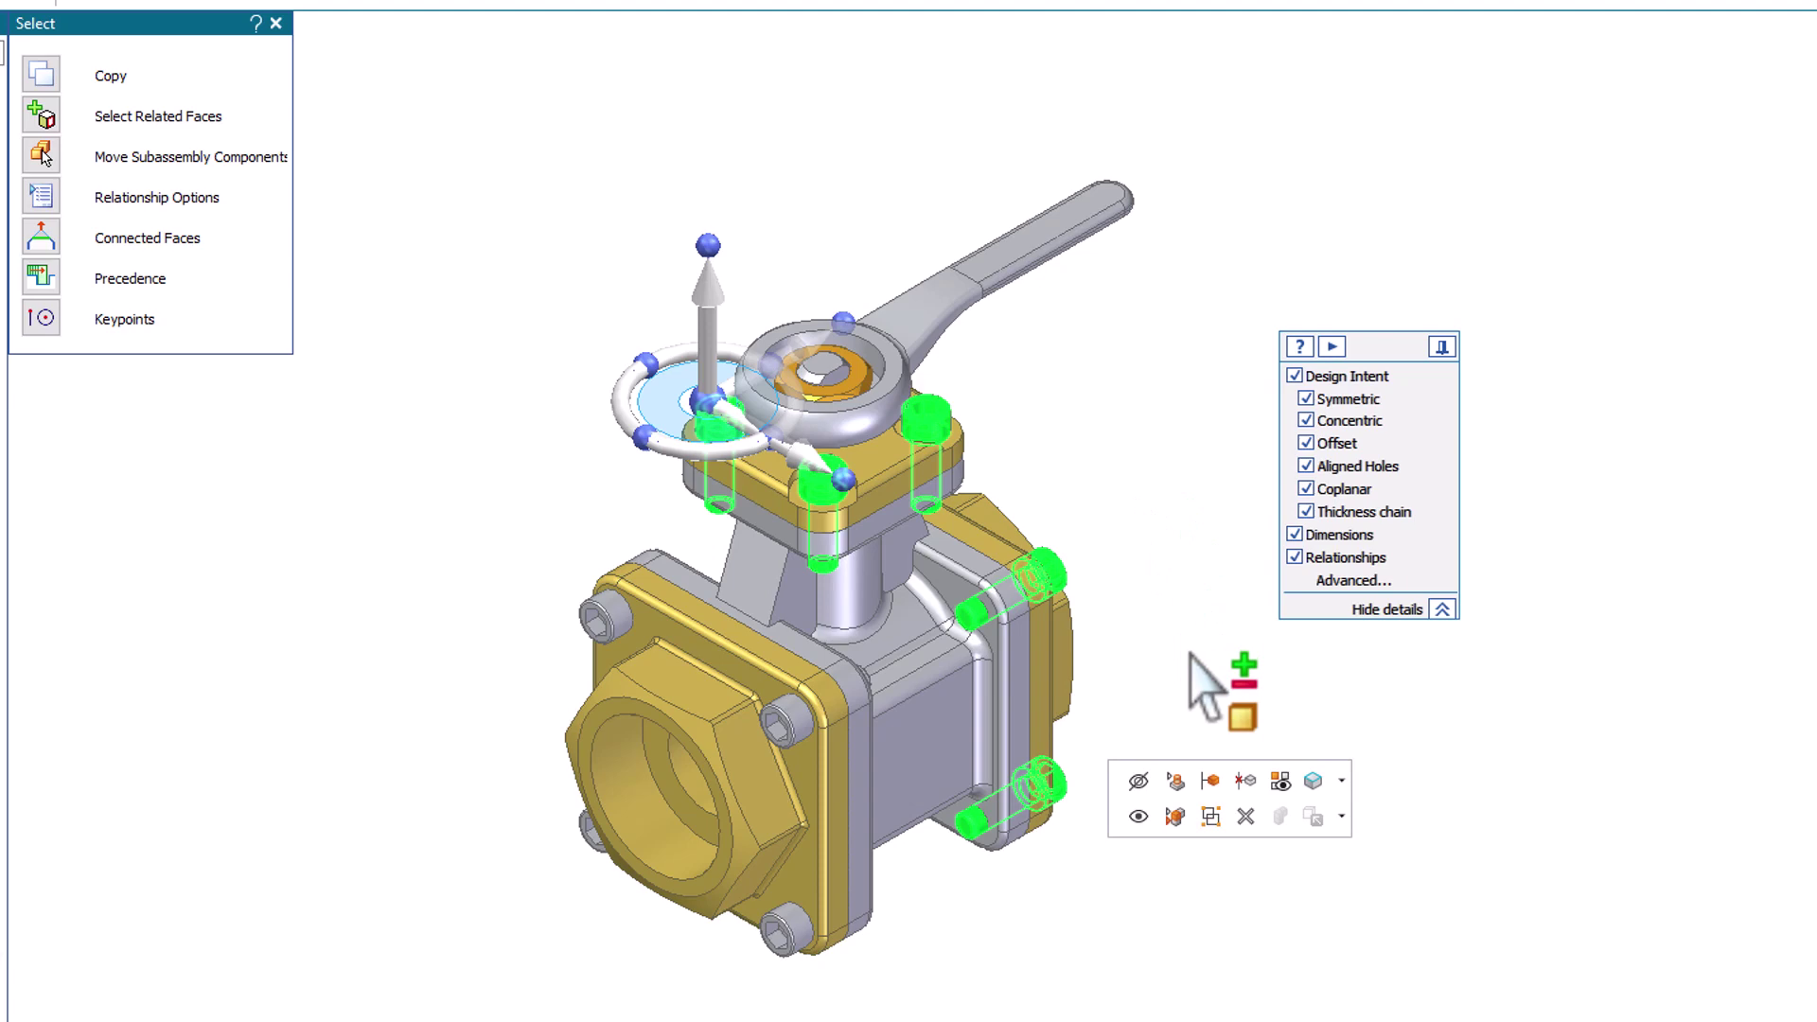
key(space)
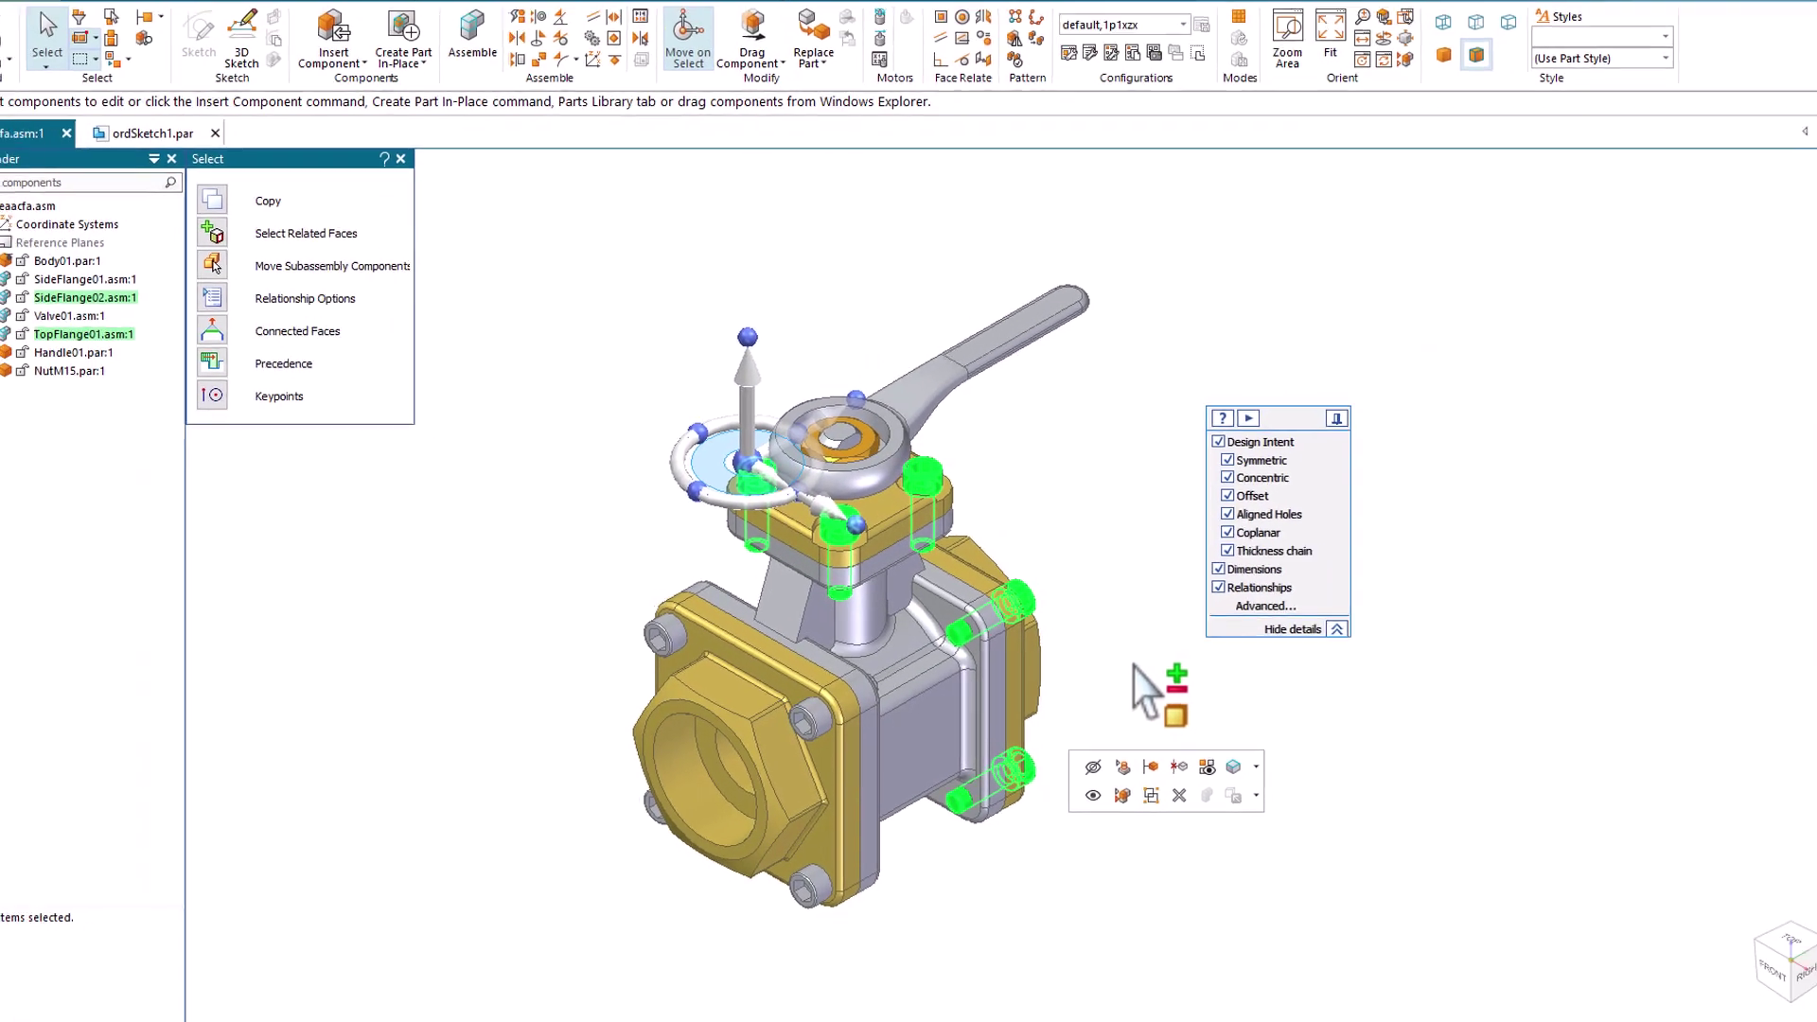
key(Escape)
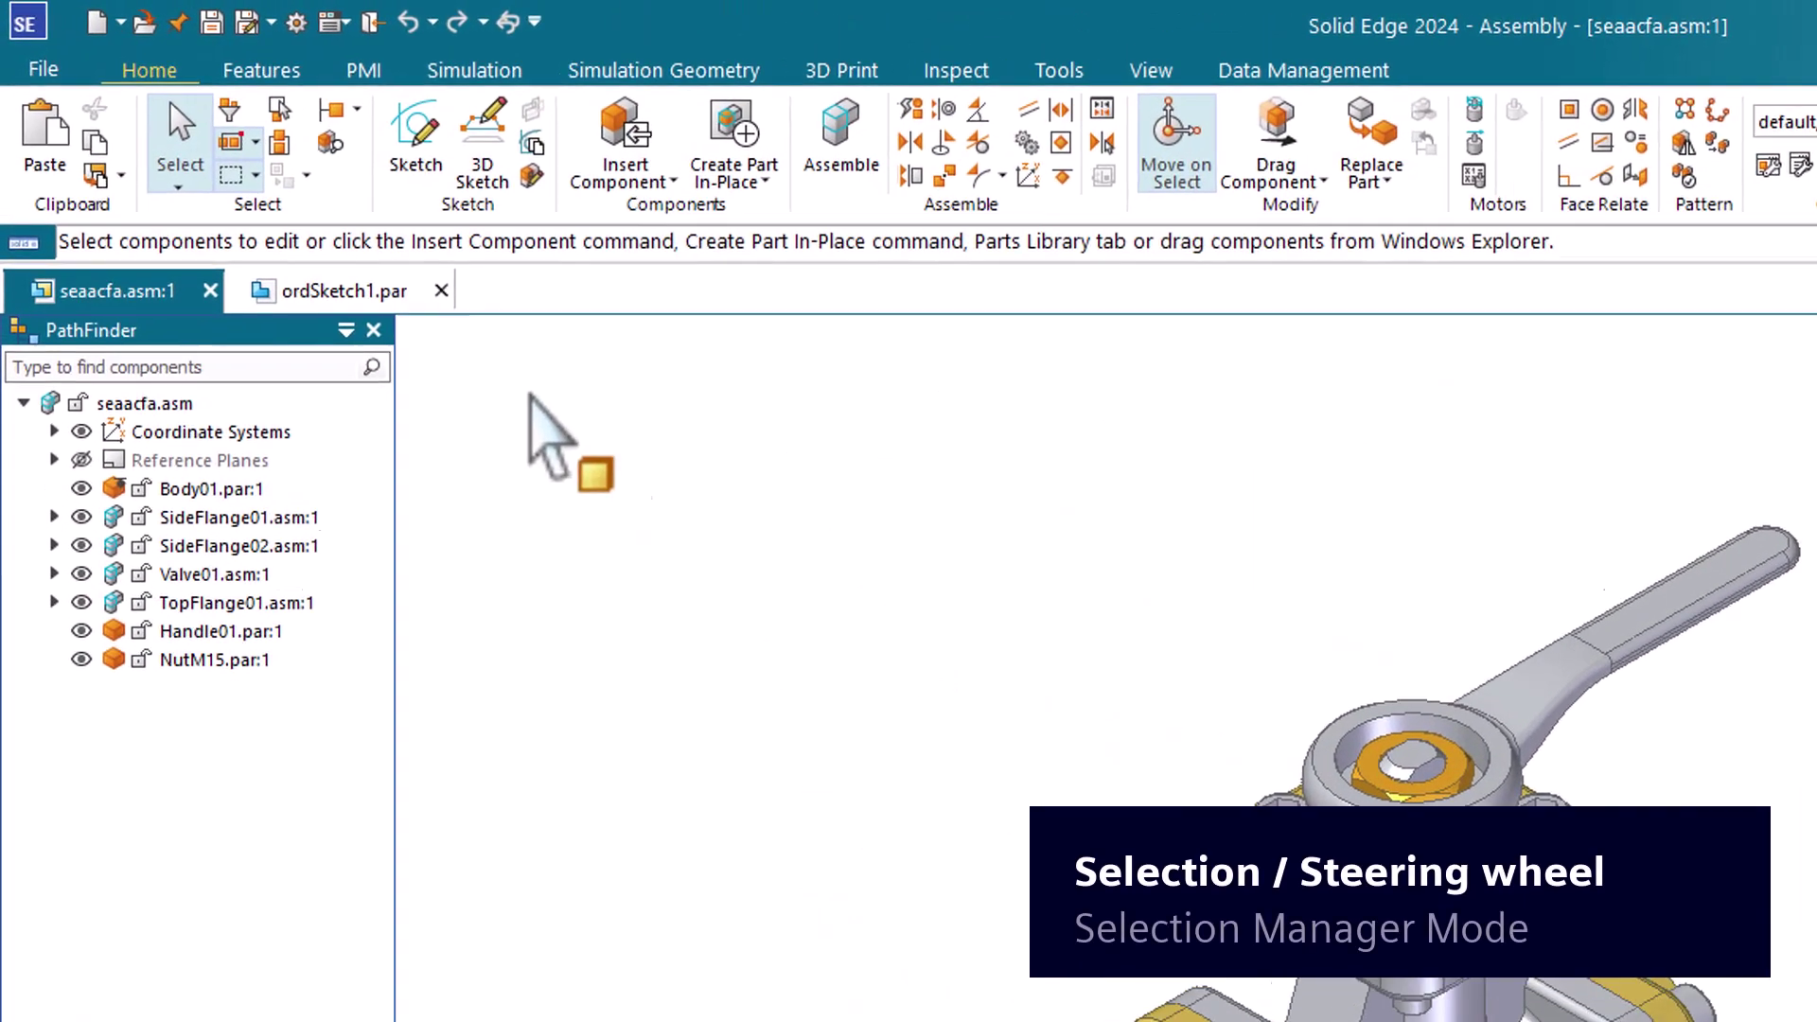
- In Selection Manager mode, pick a top-flange bolt and select all its Identical Parts
click(187, 197)
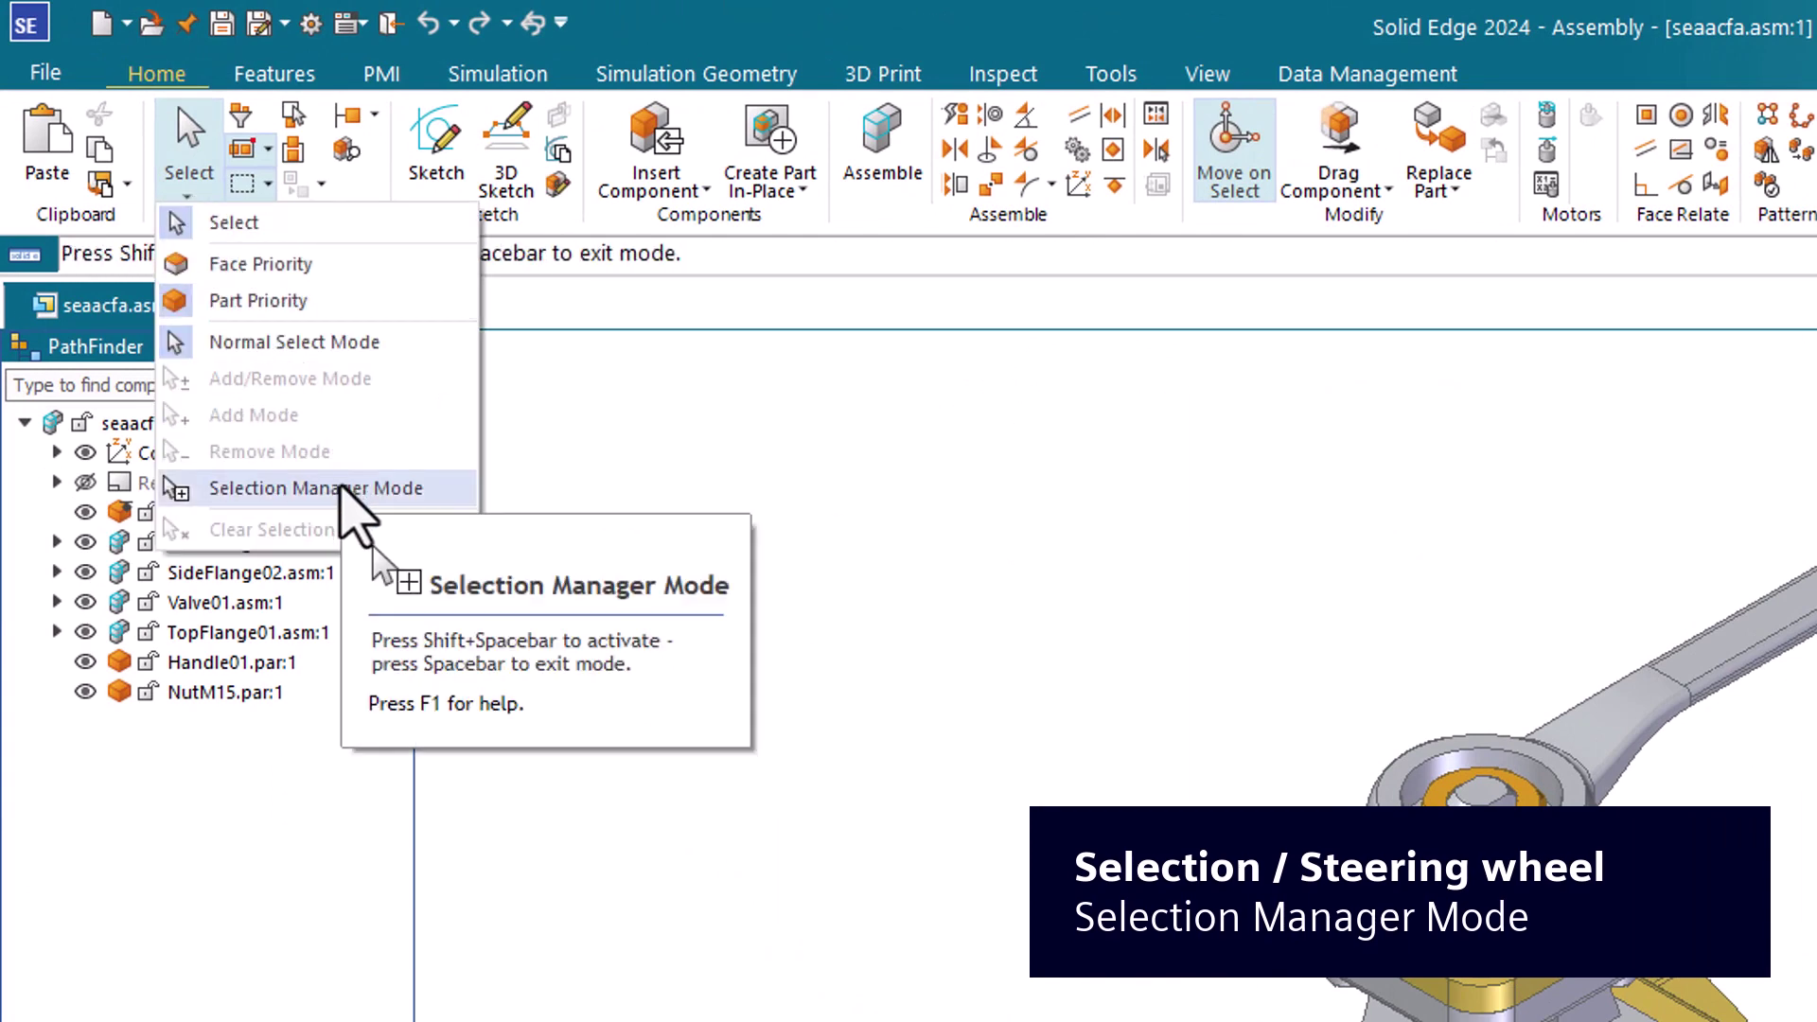
click(346, 487)
click(1037, 606)
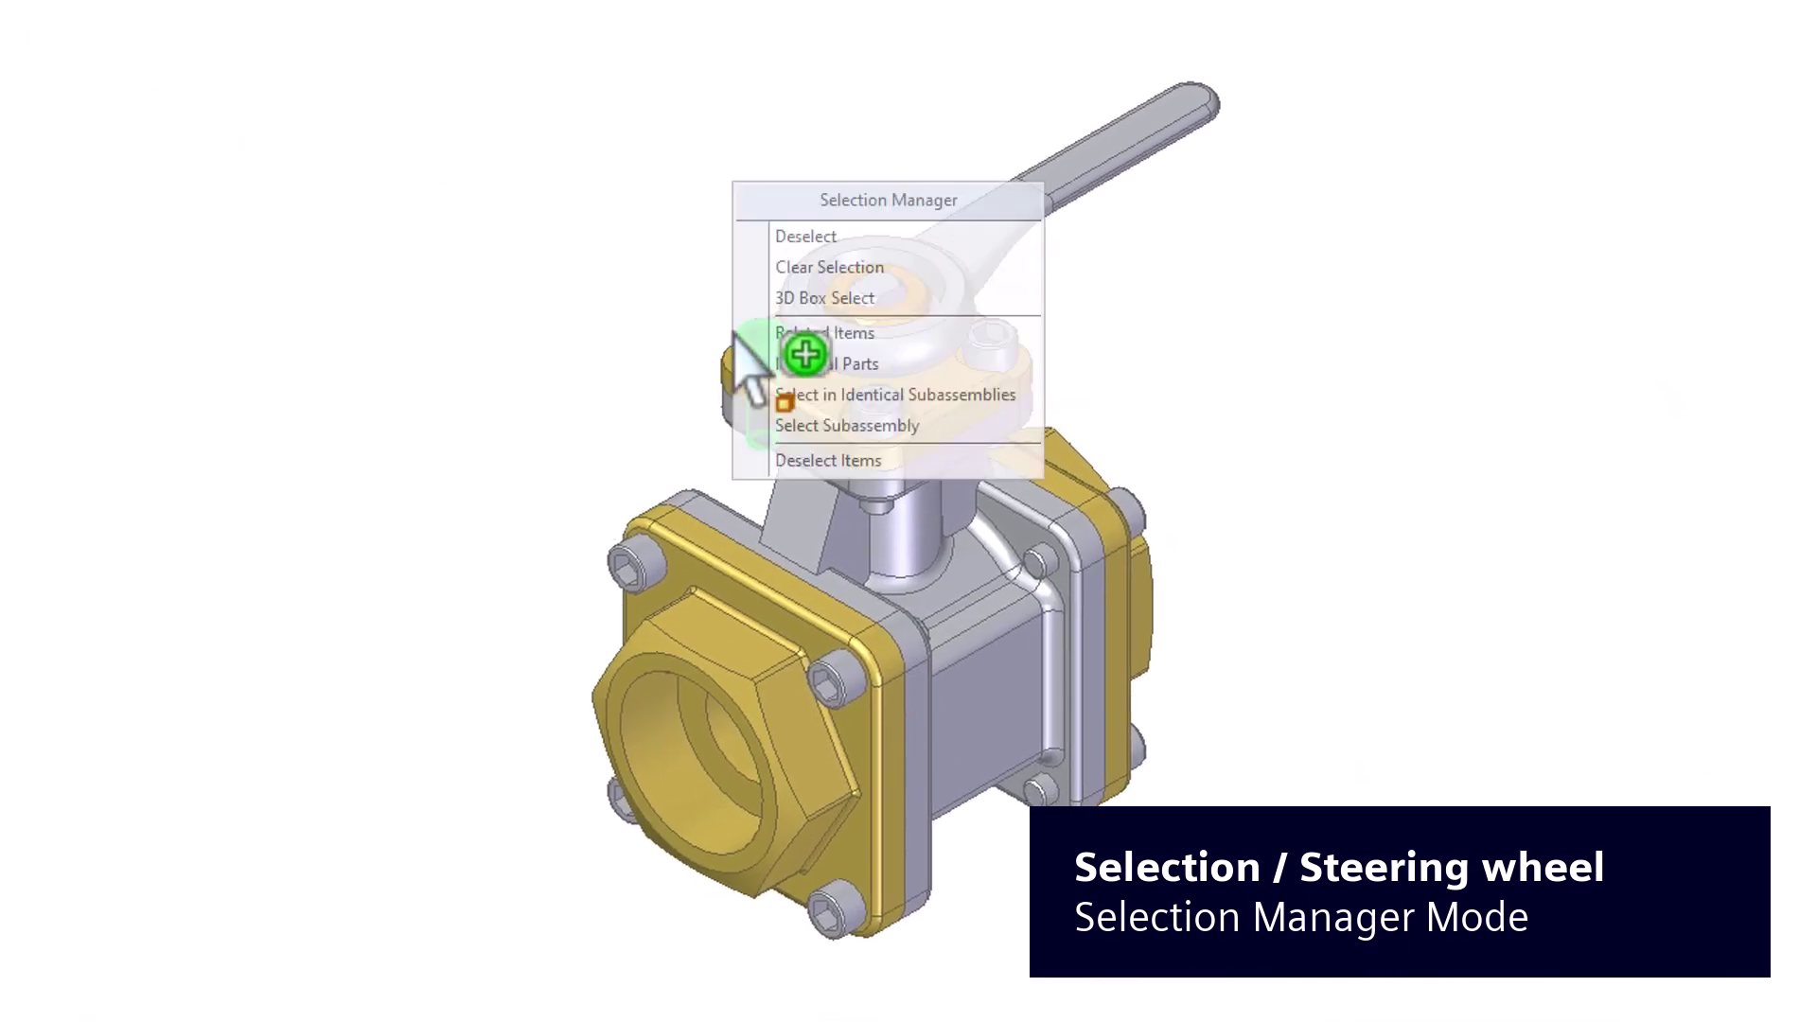
click(889, 363)
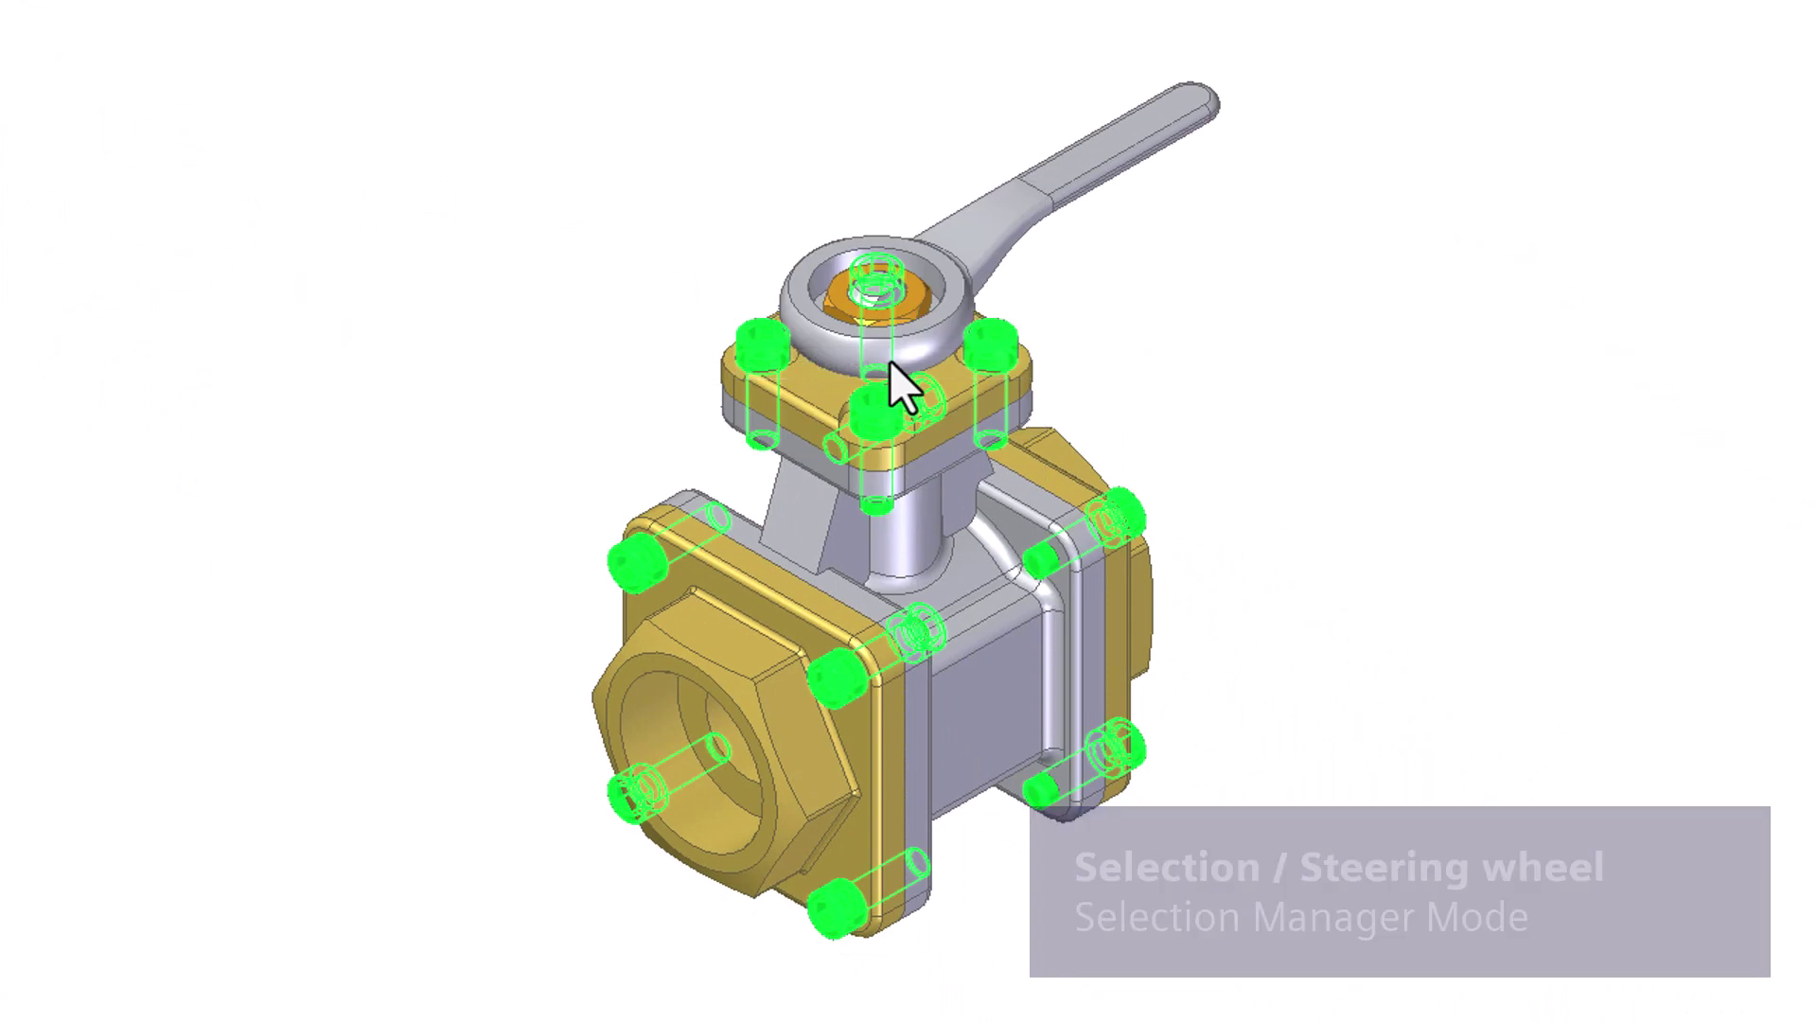
key(Escape)
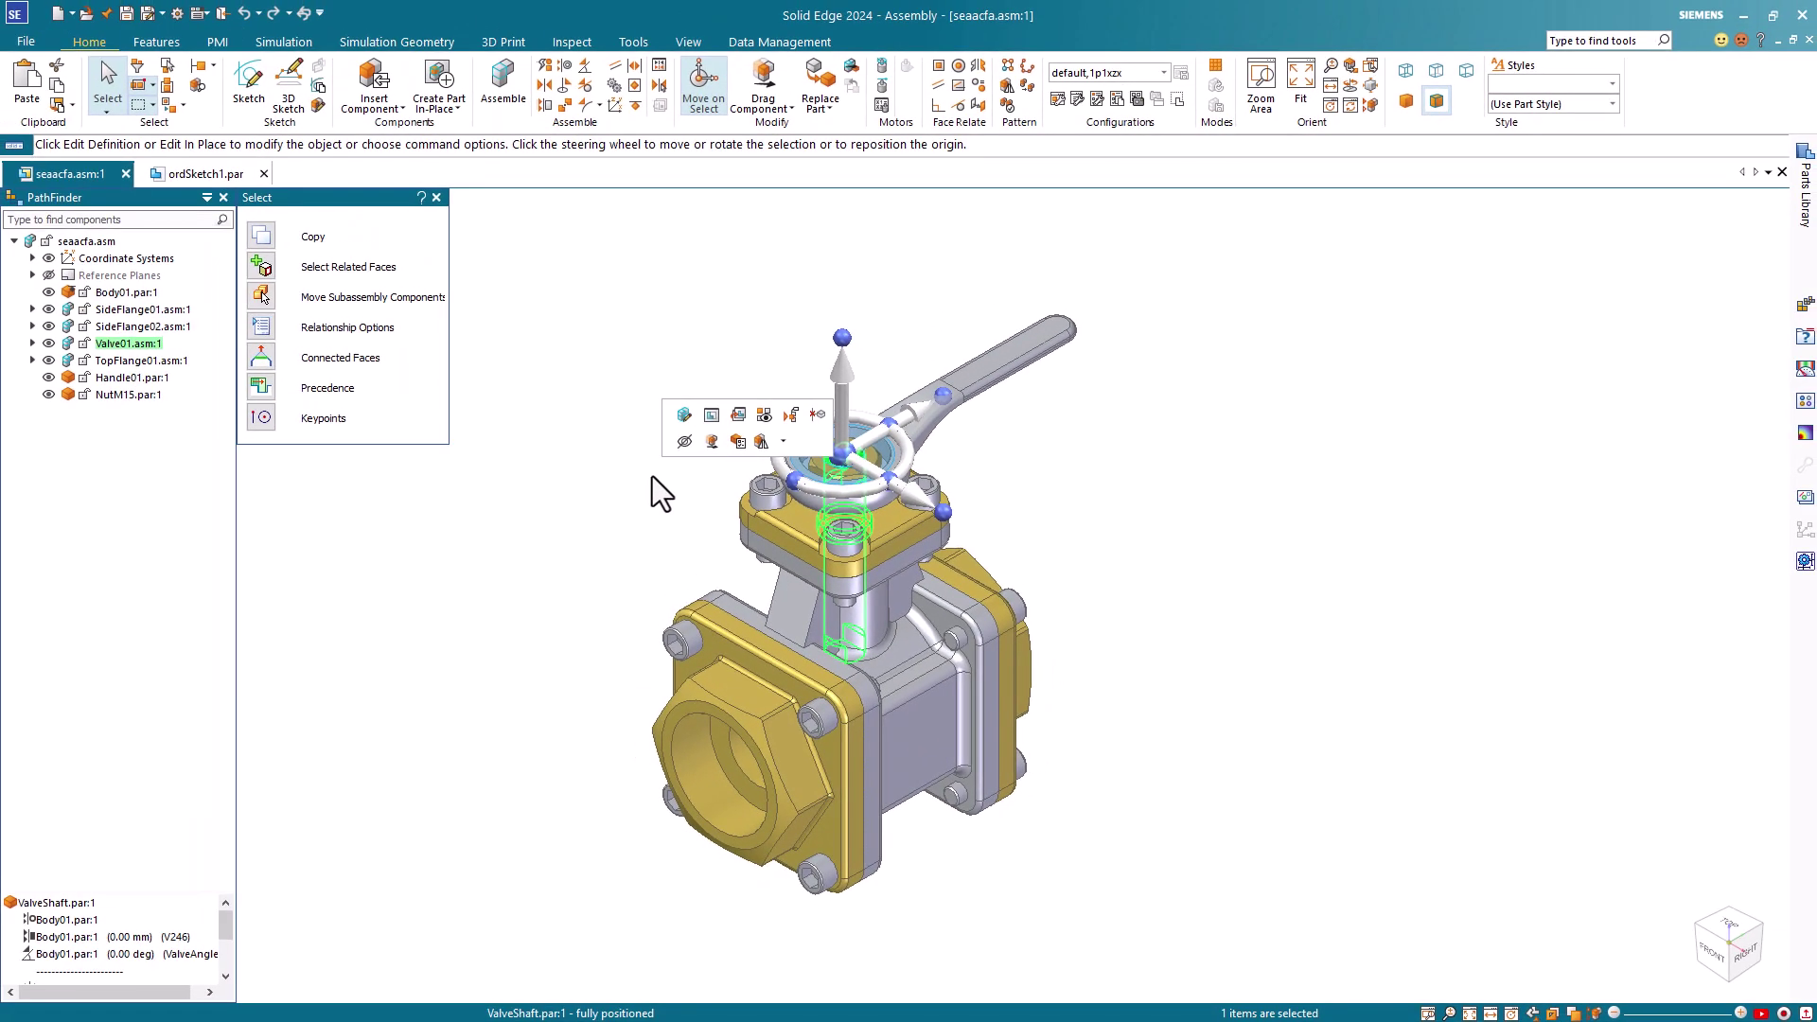
- In ordSketch1.par, use QuickPick at the inner corner to select the L-shaped region for extrusion
key(ctrl+Tab)
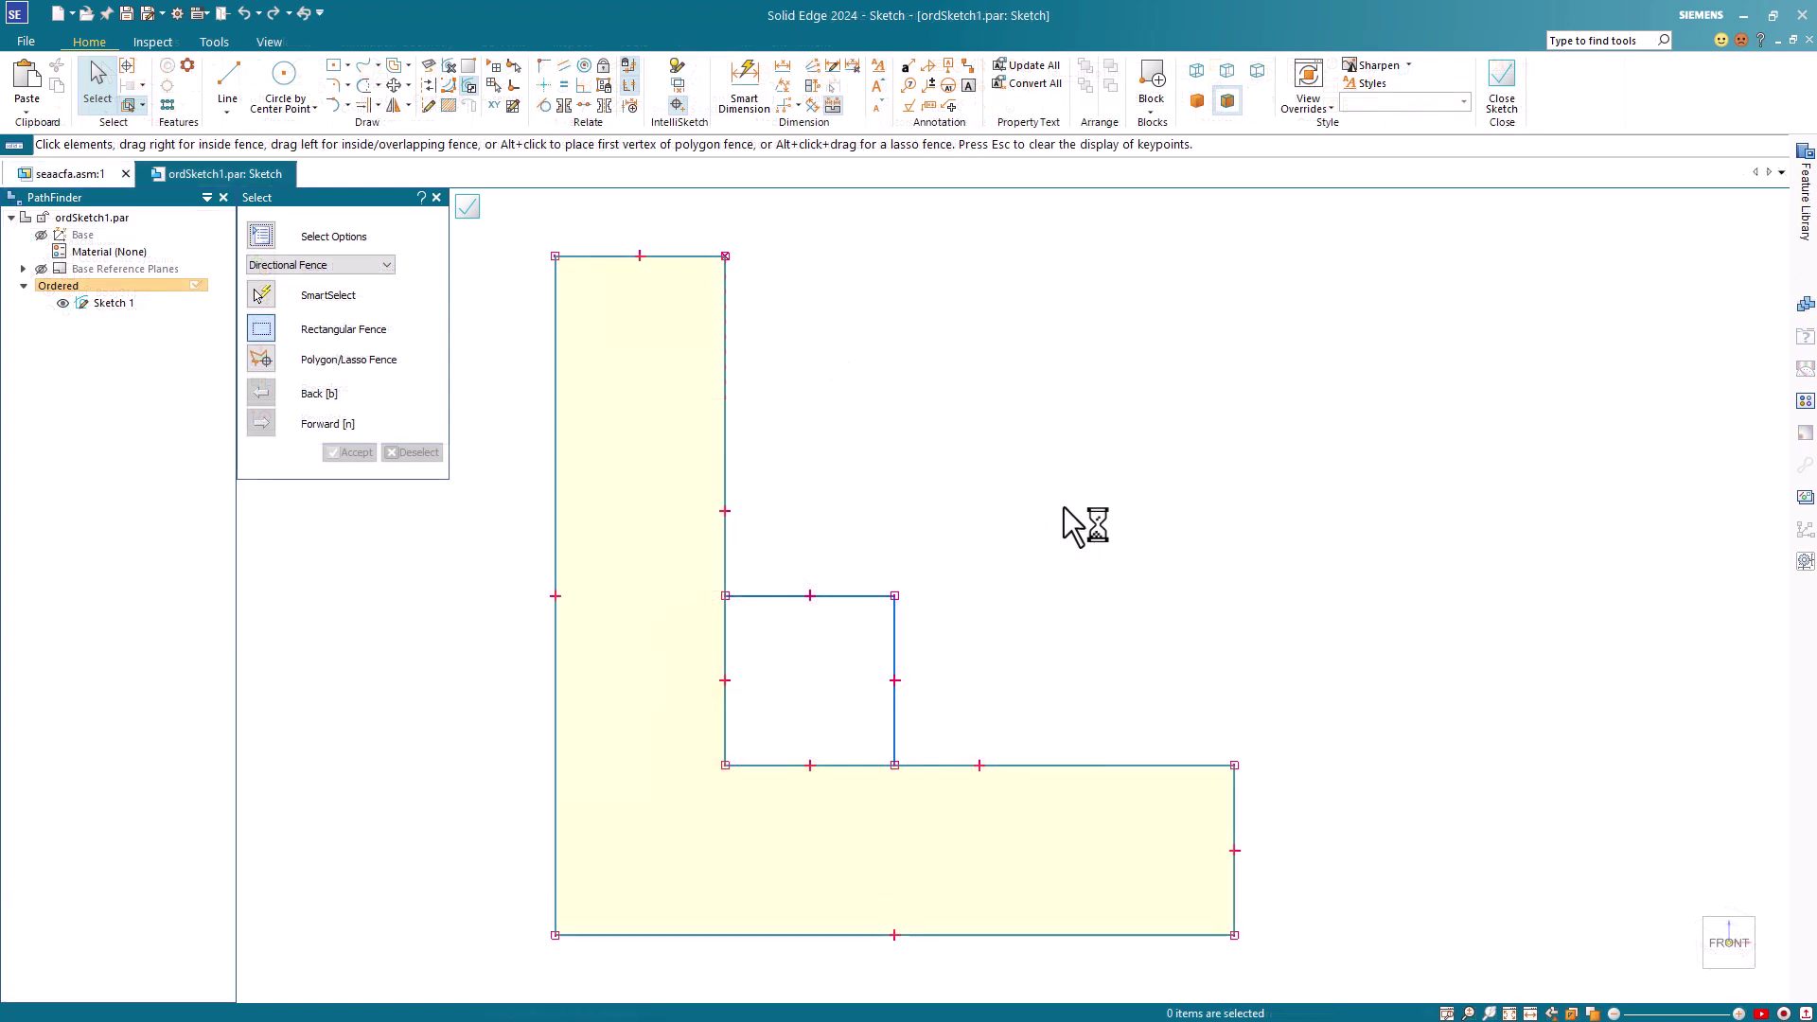
right_click(725, 765)
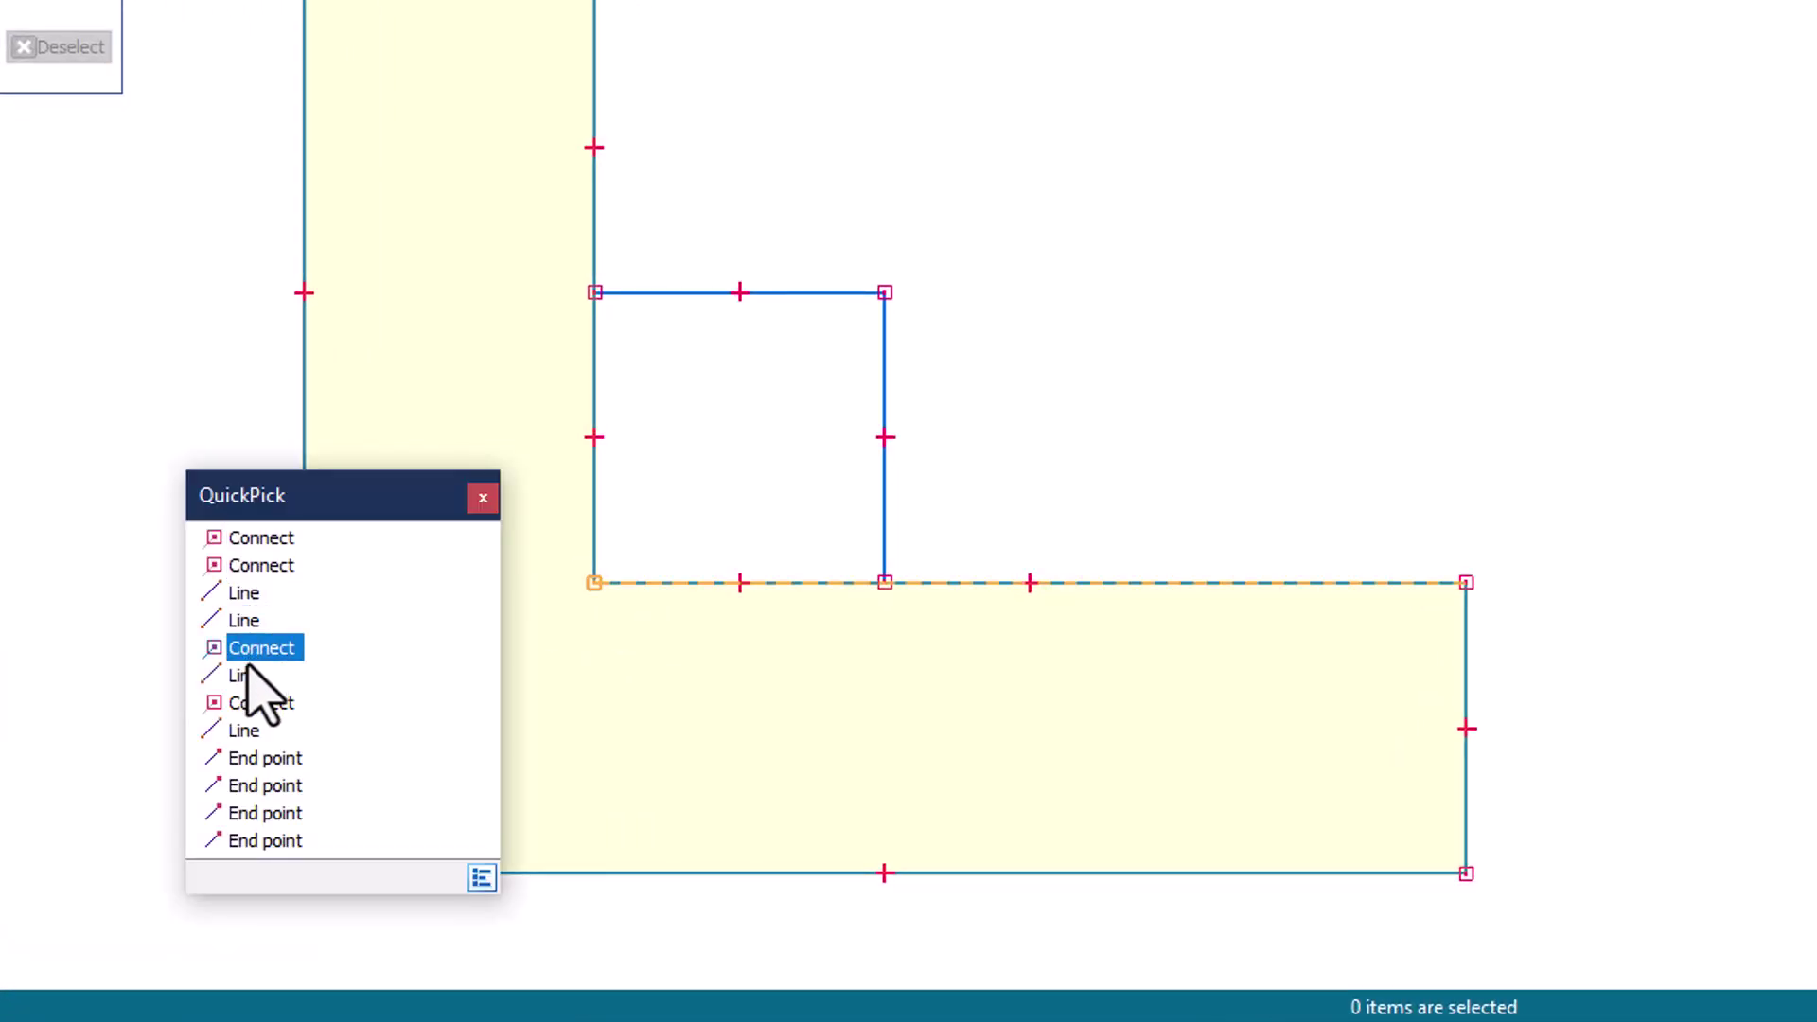
click(482, 877)
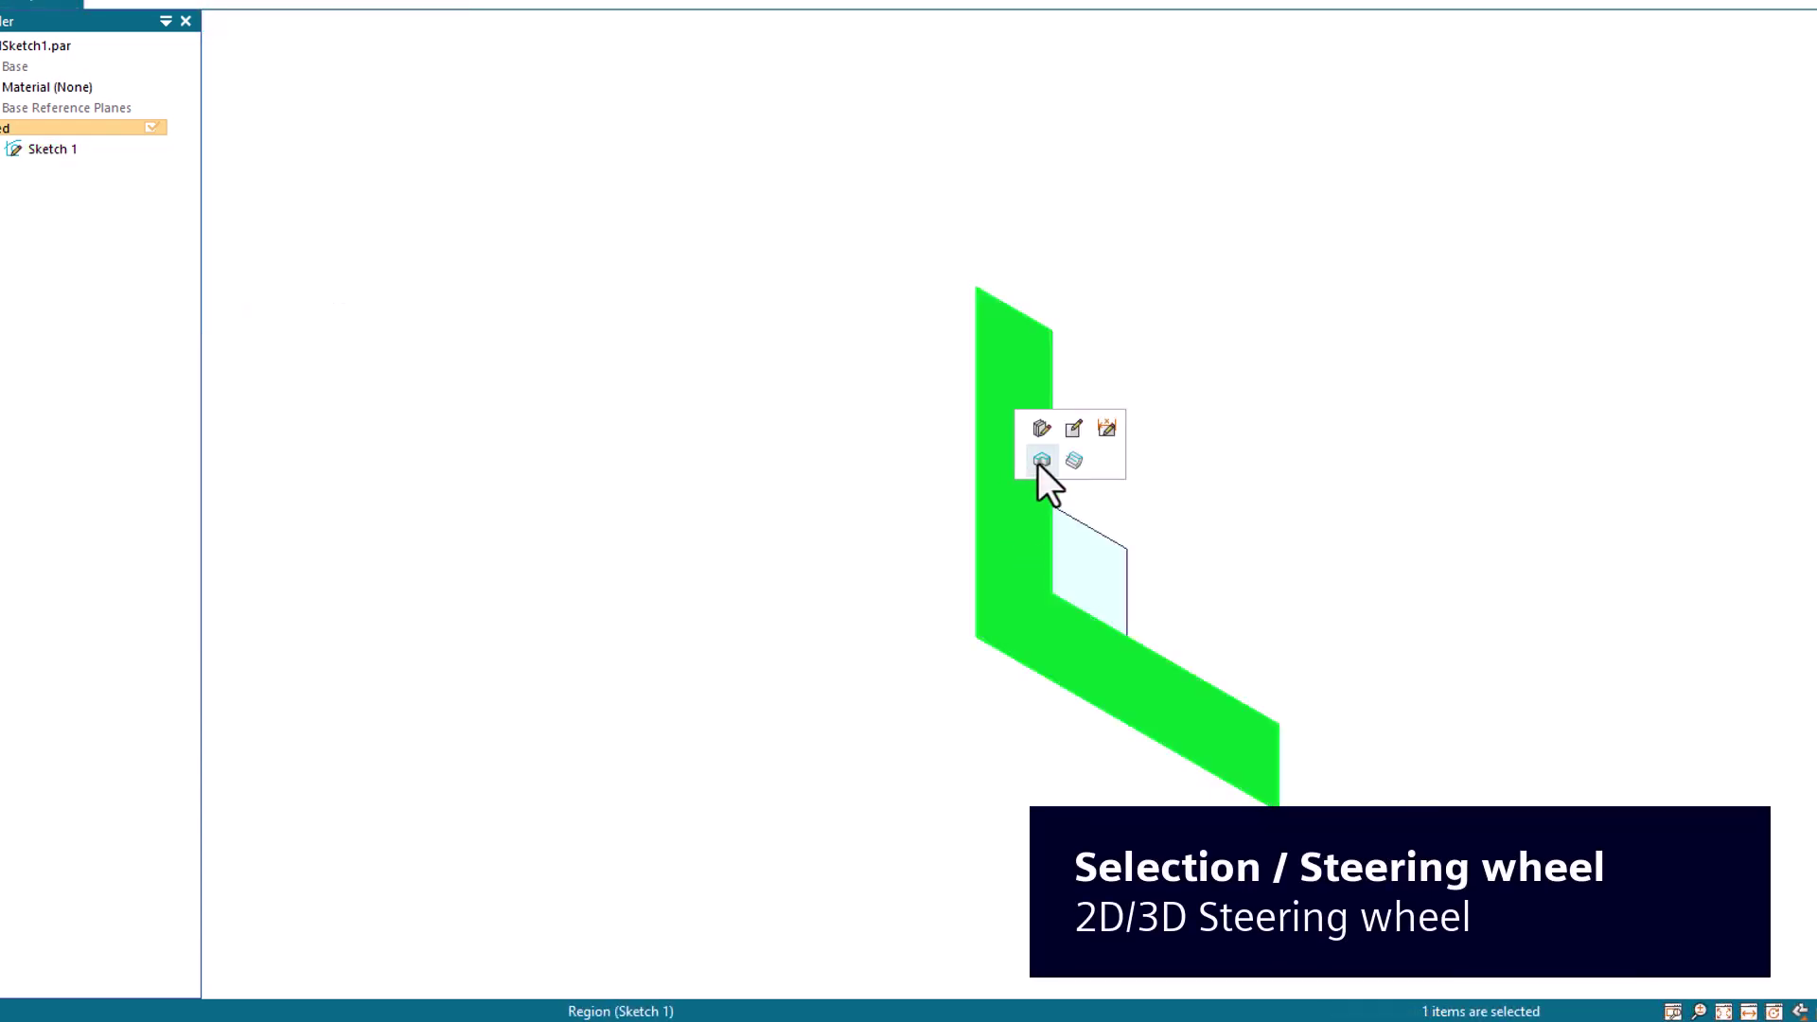
click(1042, 460)
- Extrude the L region 100 deep and the small square region 25 into a cube
click(652, 363)
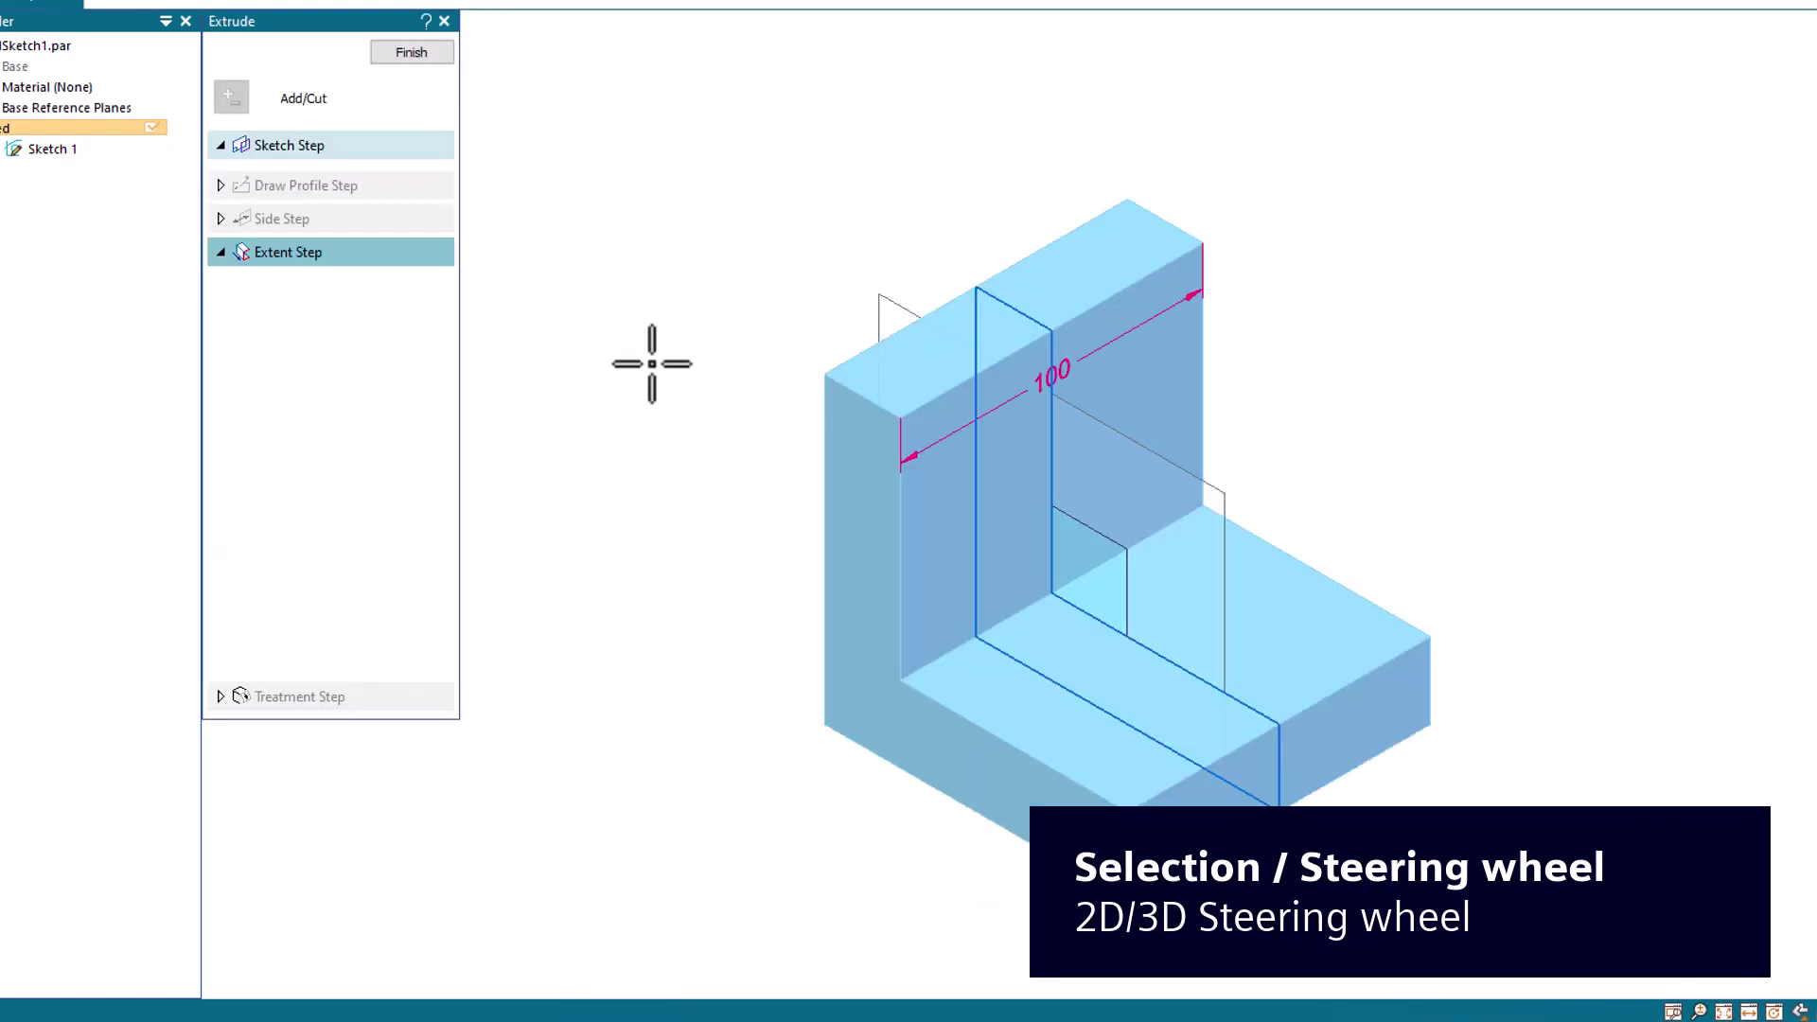
click(1094, 573)
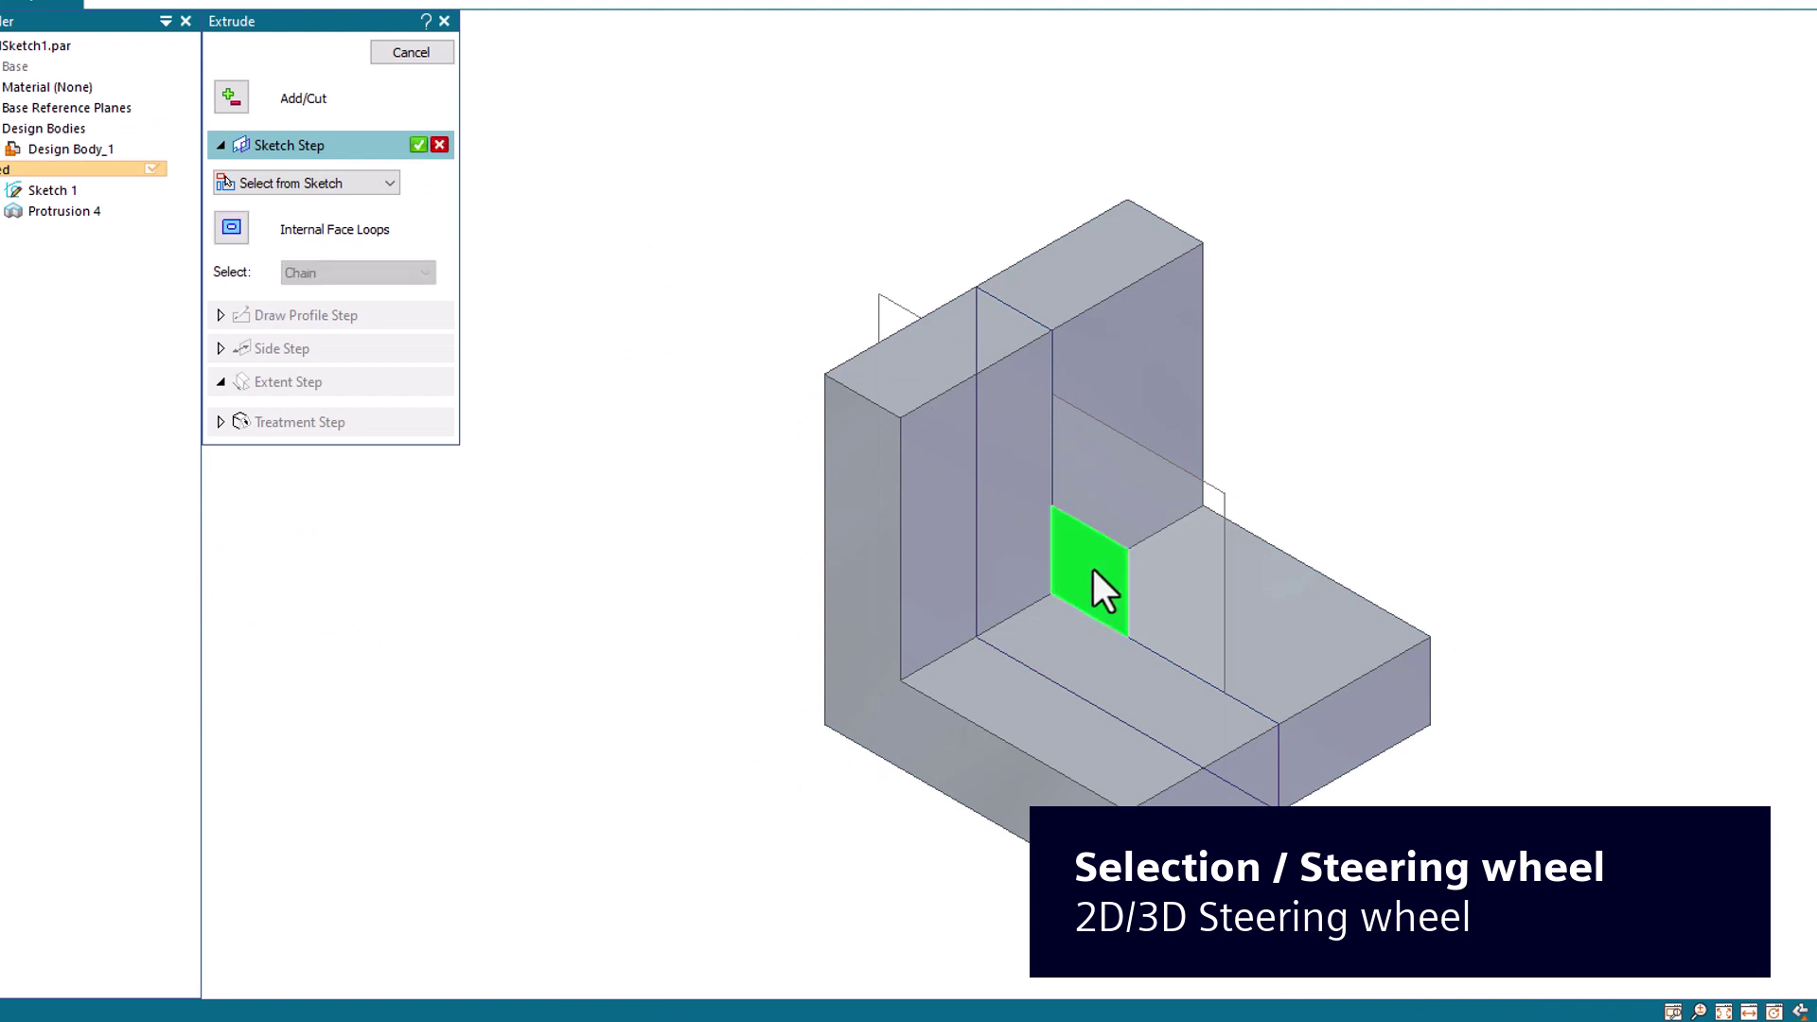
key(Return)
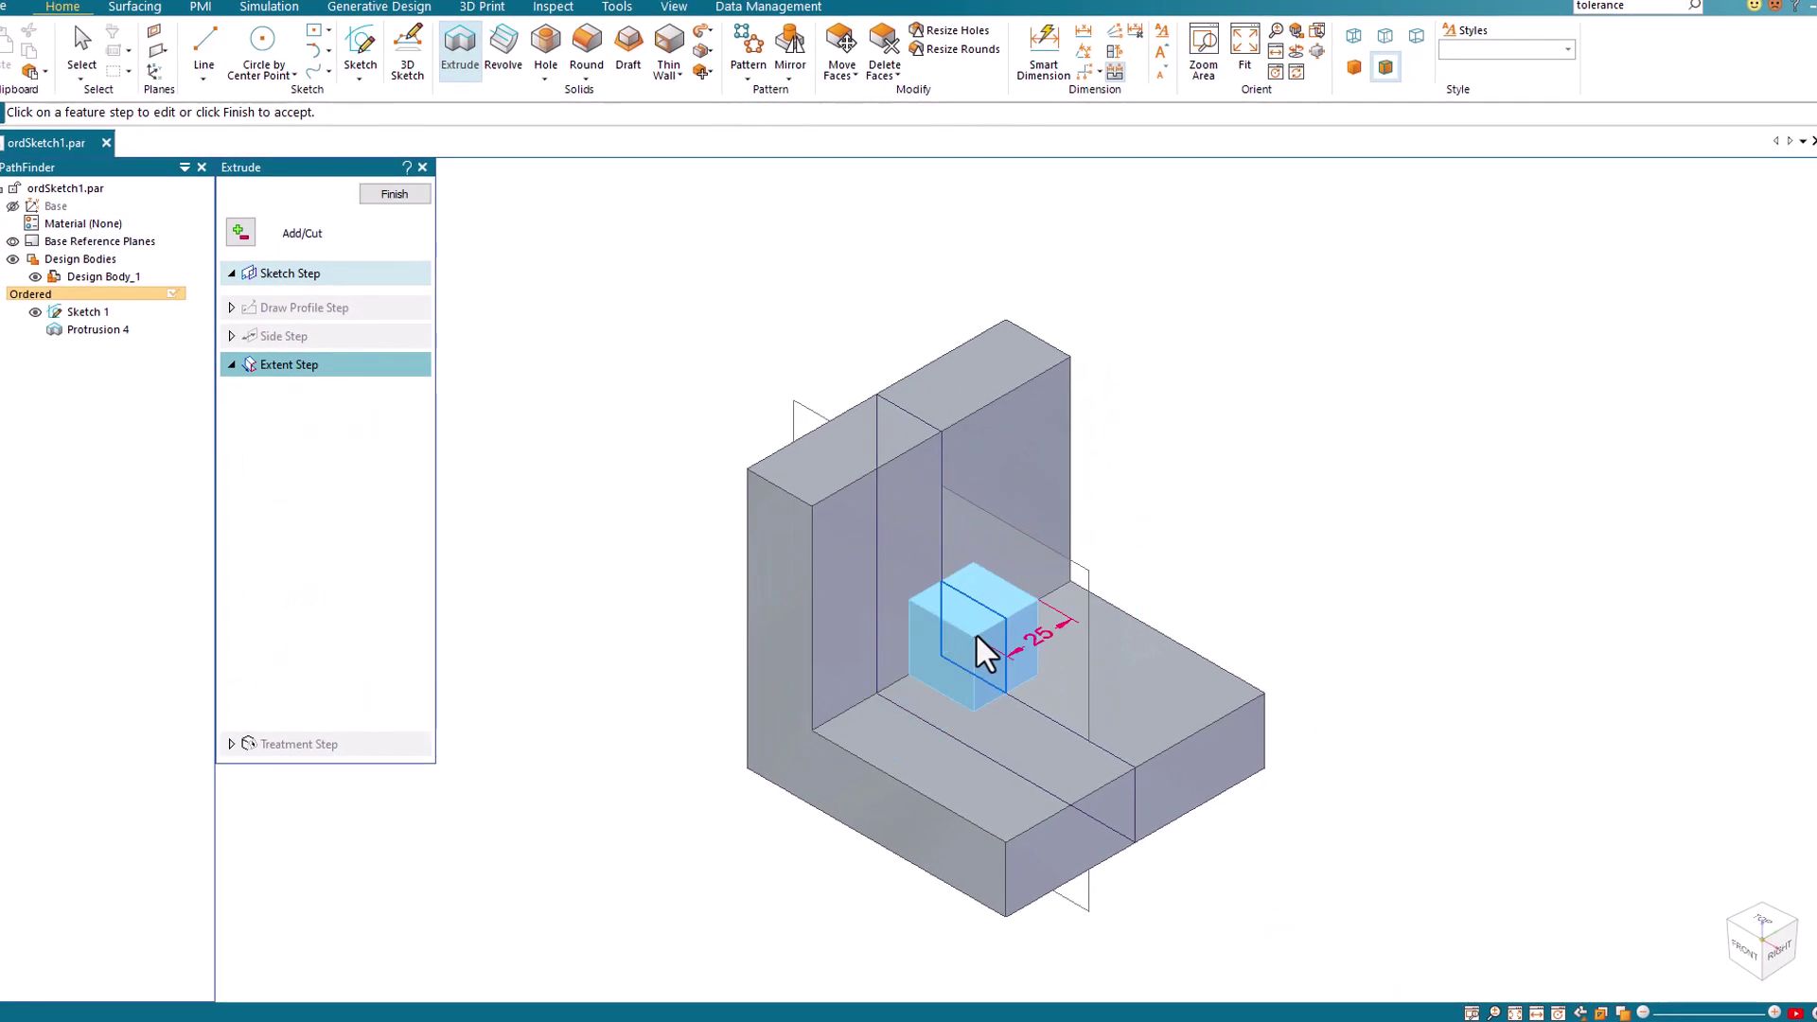
key(Escape)
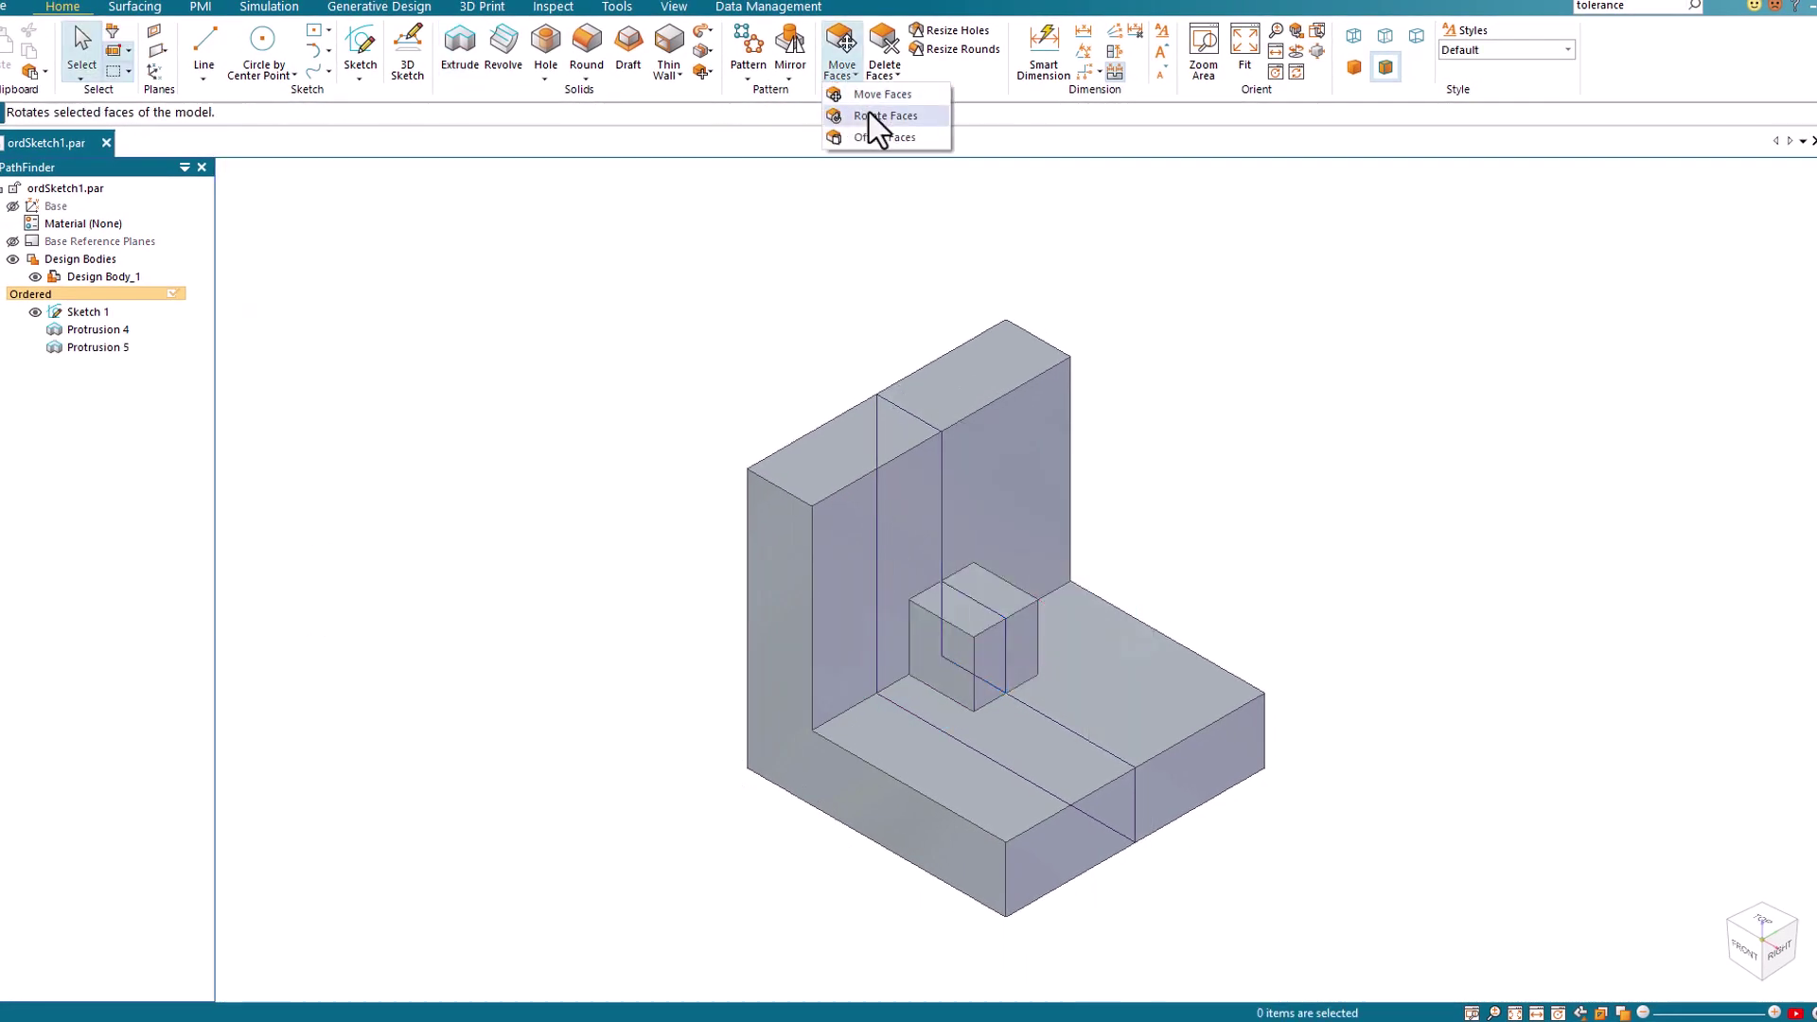
- Tilt the floor face into a ramp with Rotate Faces about an edge keypoint axis
click(872, 116)
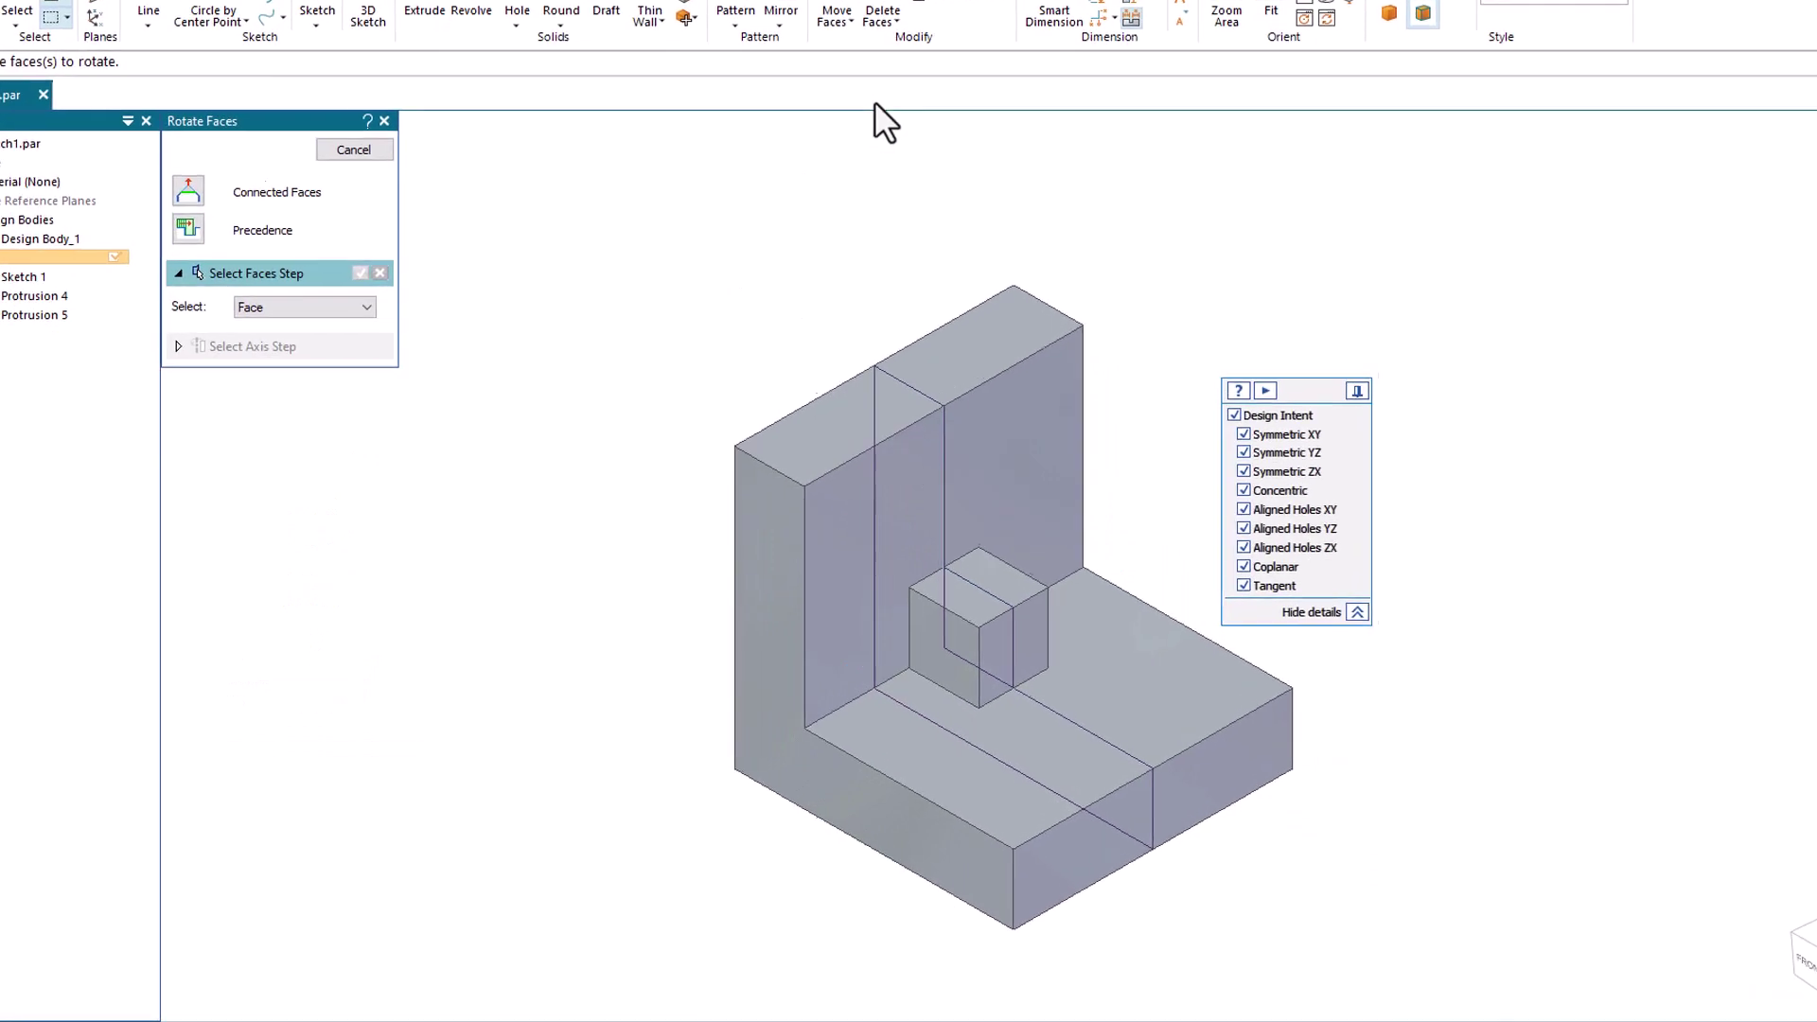
click(1075, 743)
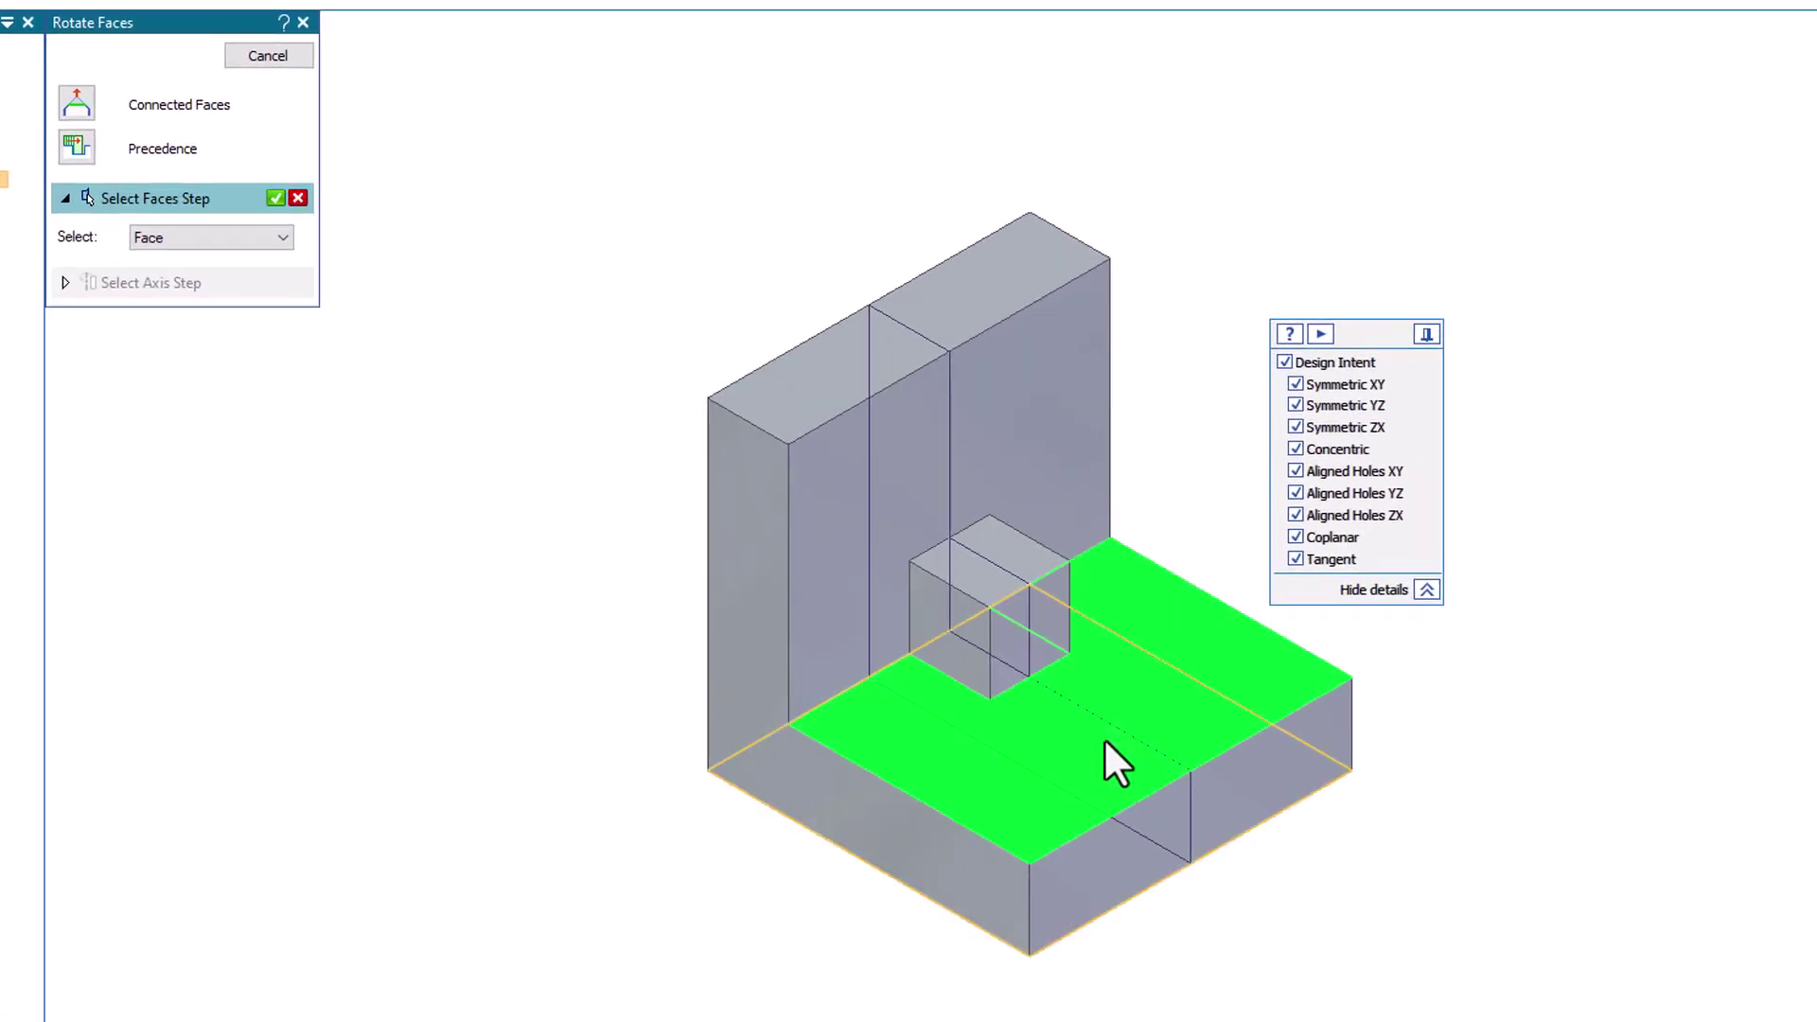
click(275, 198)
drag(1098, 738, 912, 558)
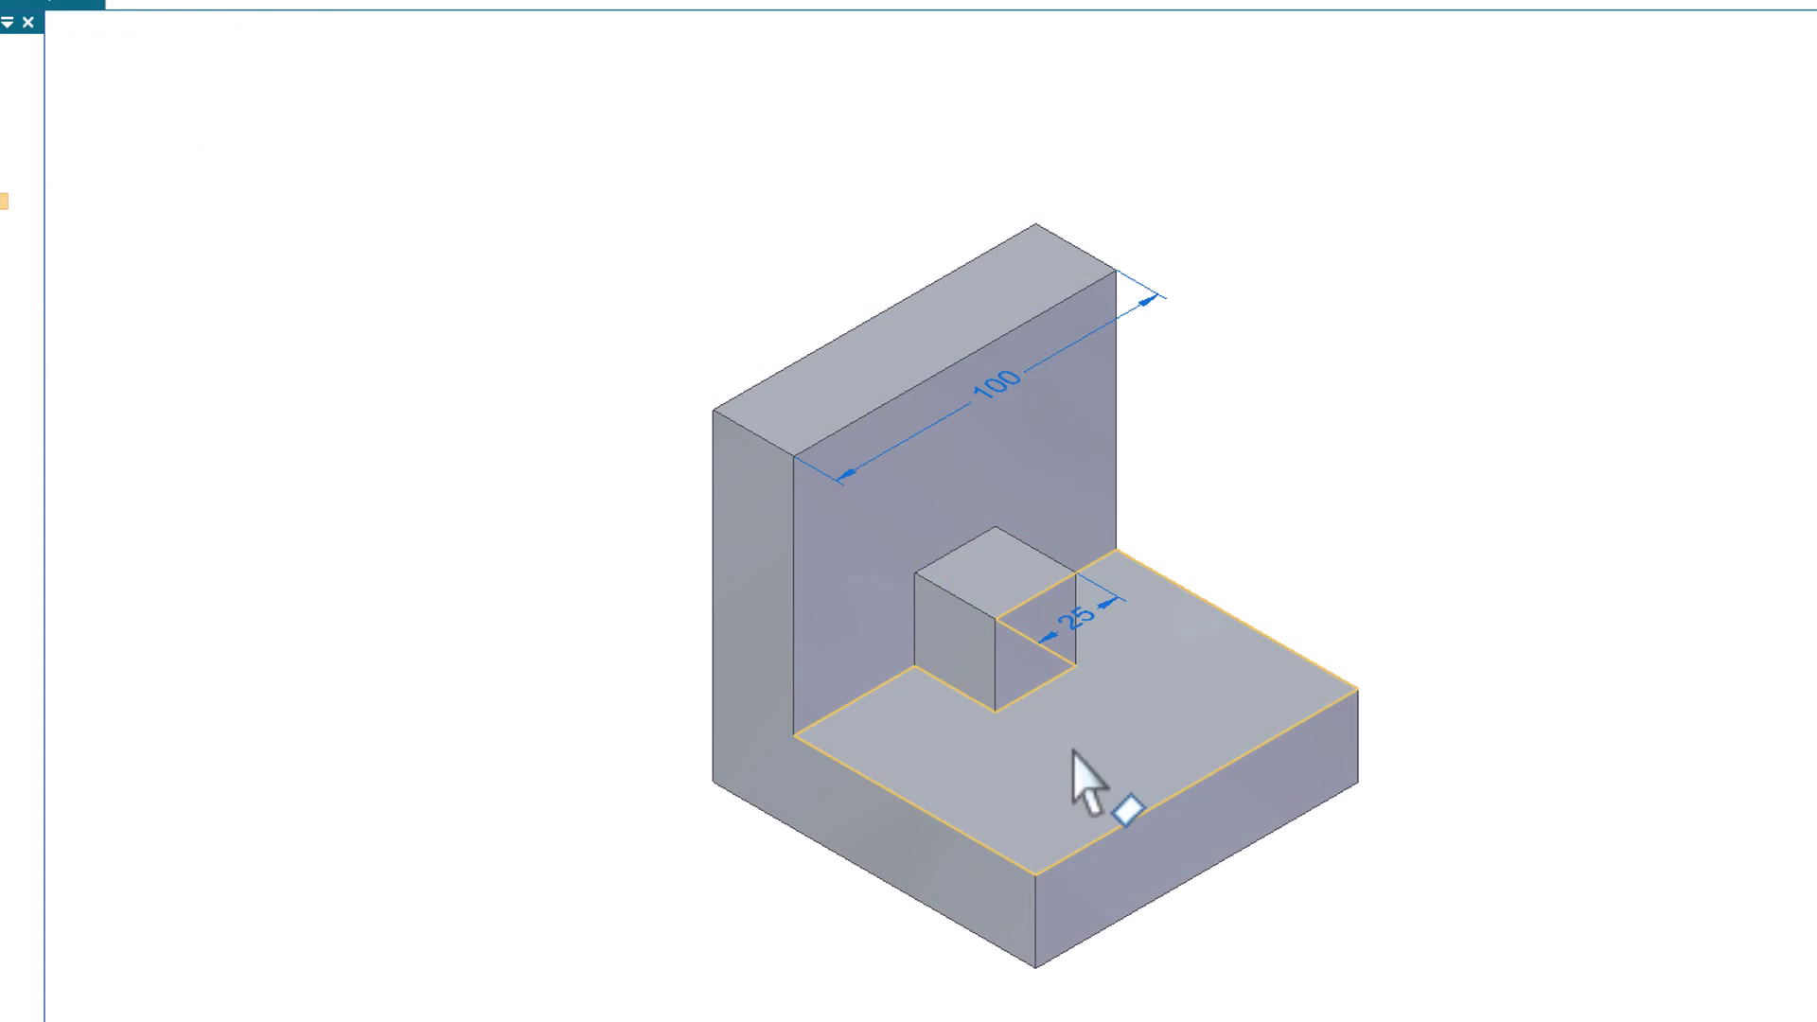
click(1068, 752)
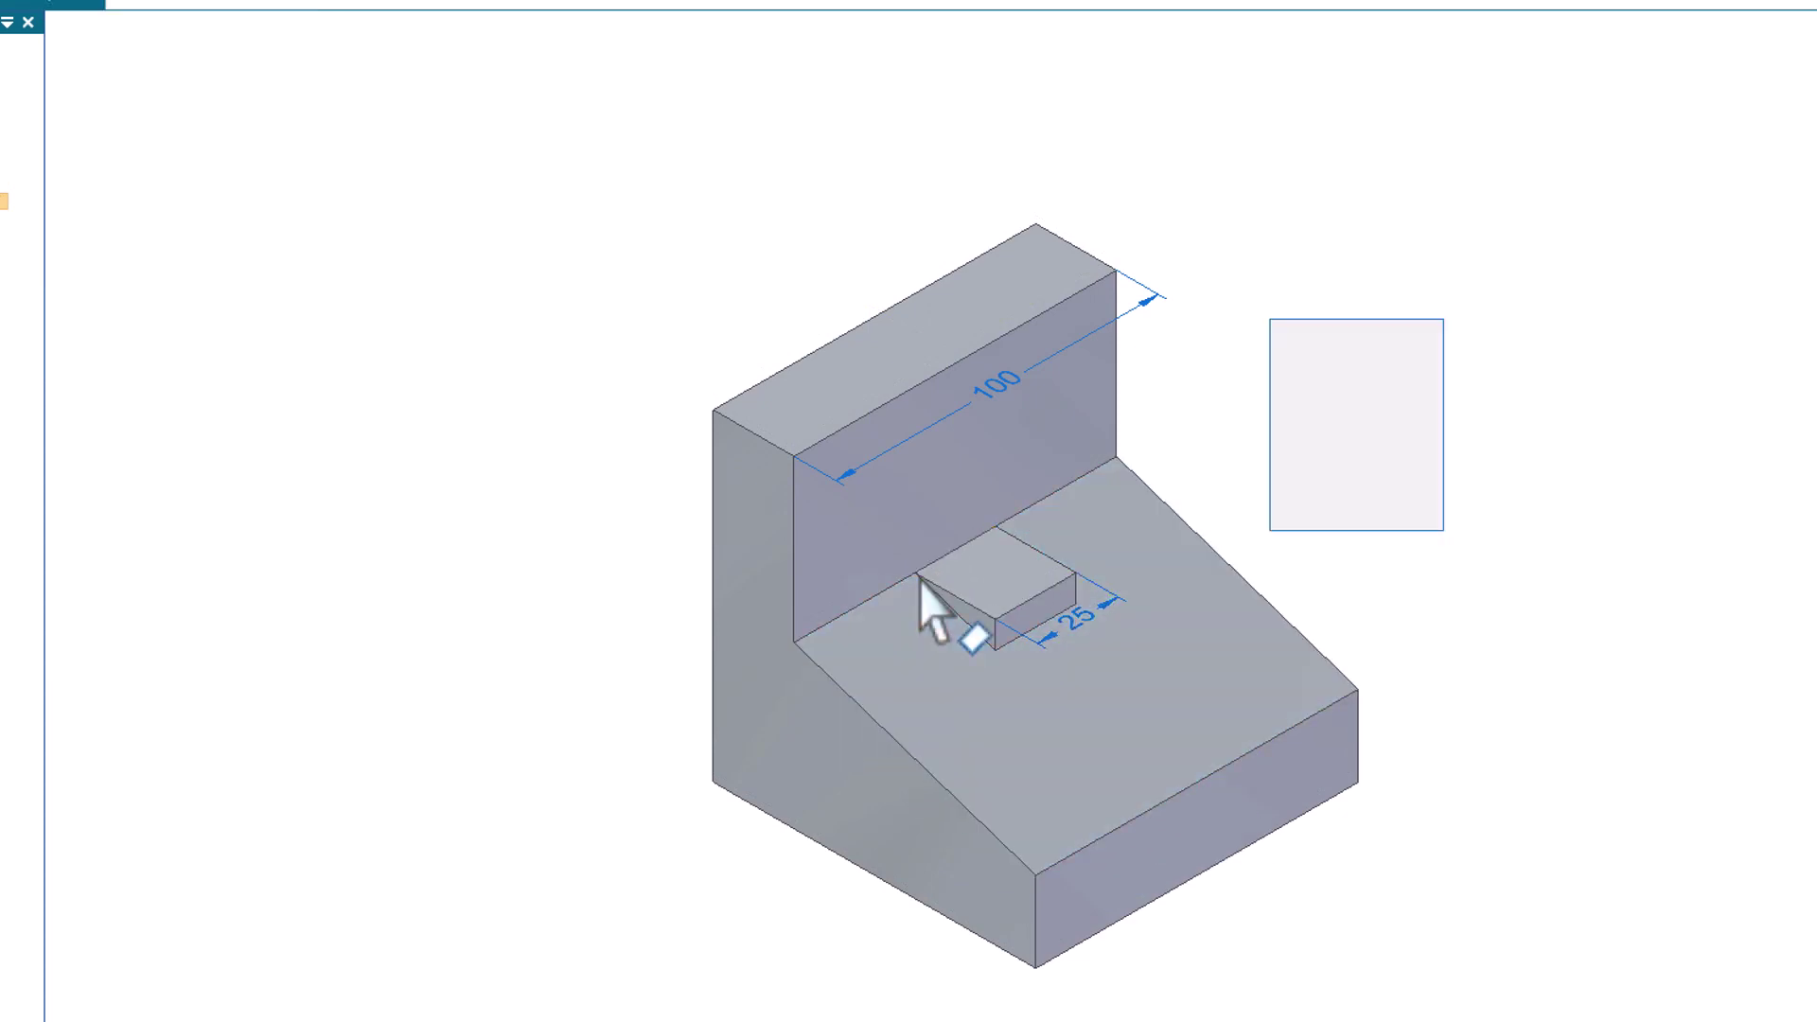
click(925, 591)
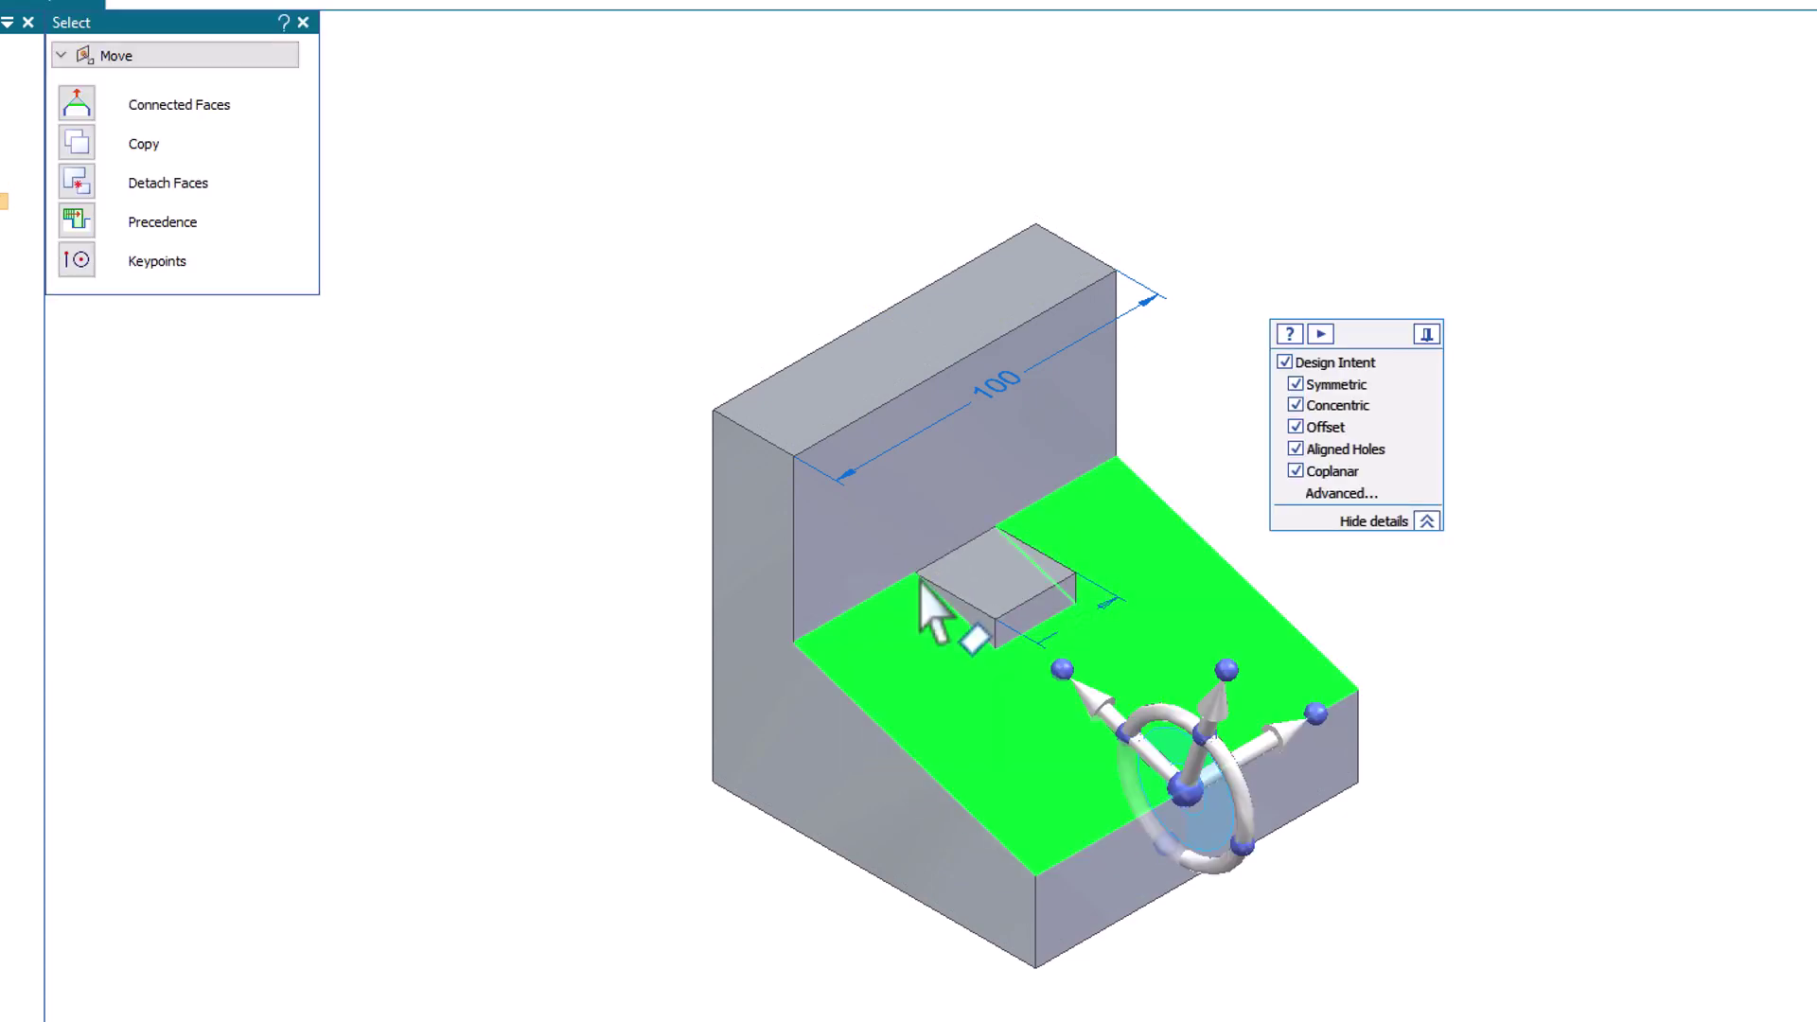
click(1532, 691)
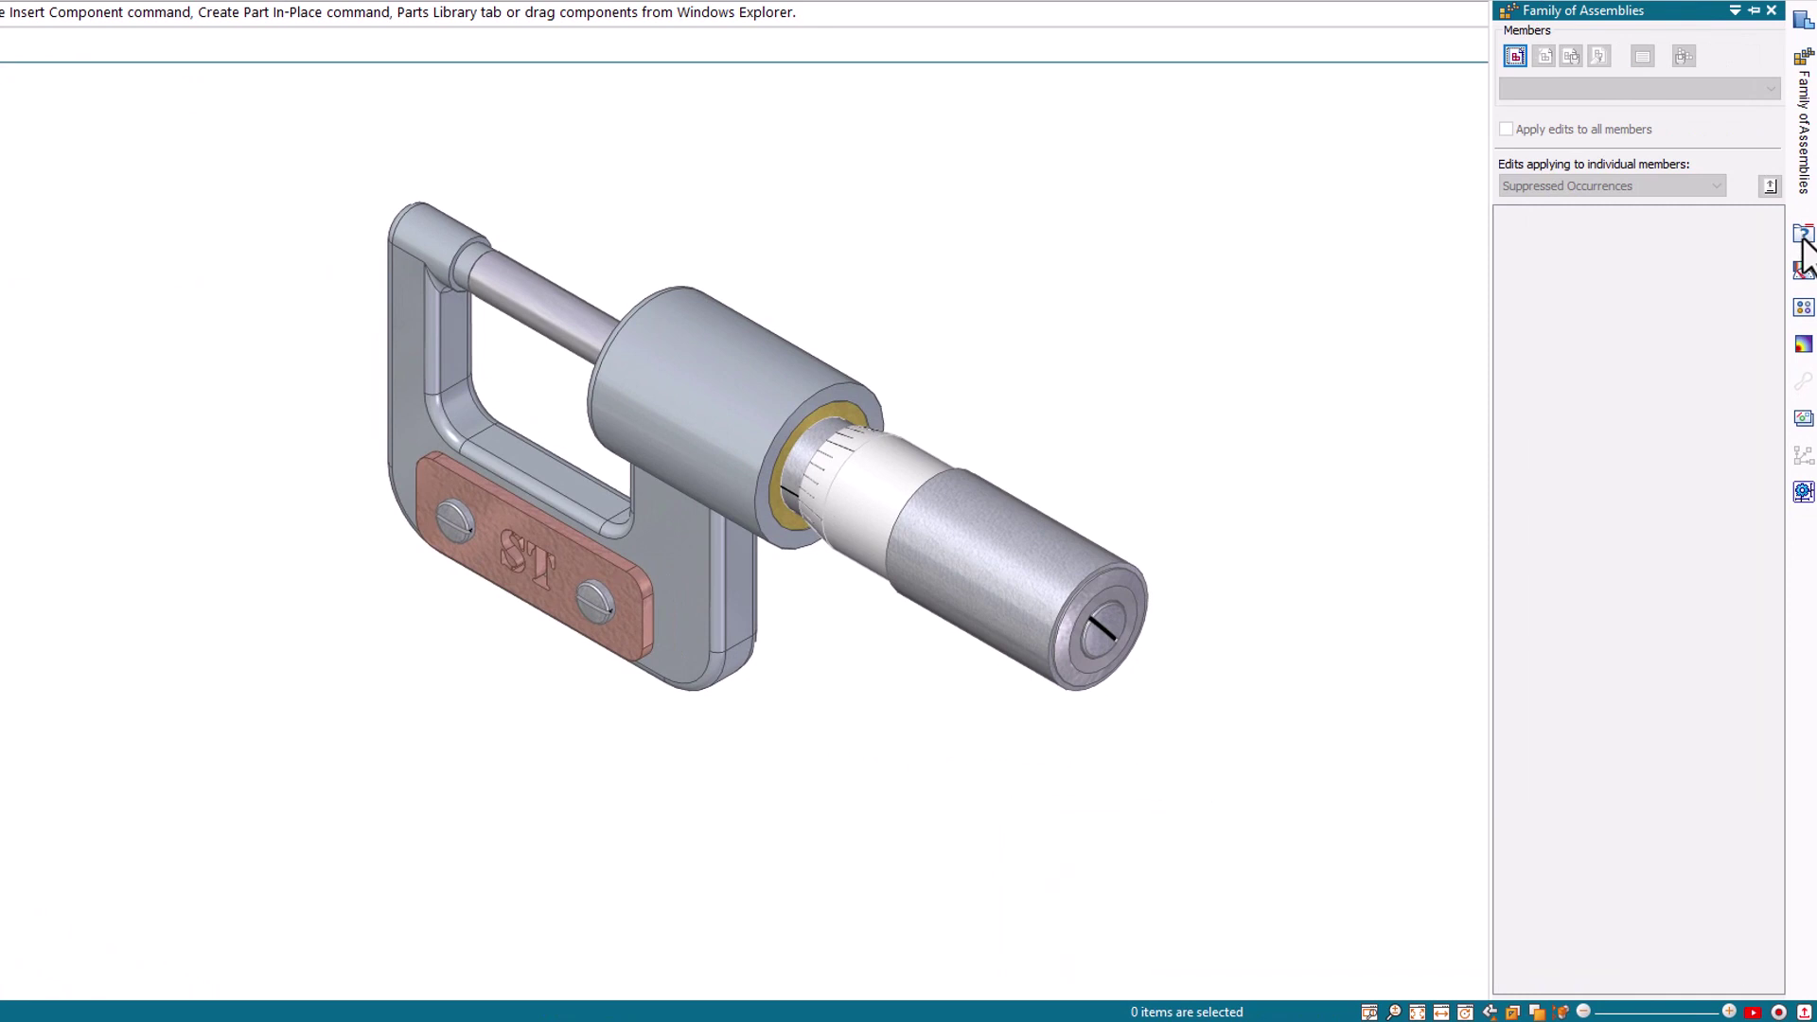
- Pin the Parts Library flyout from the right dock so it stays open
mouse_move(1805, 277)
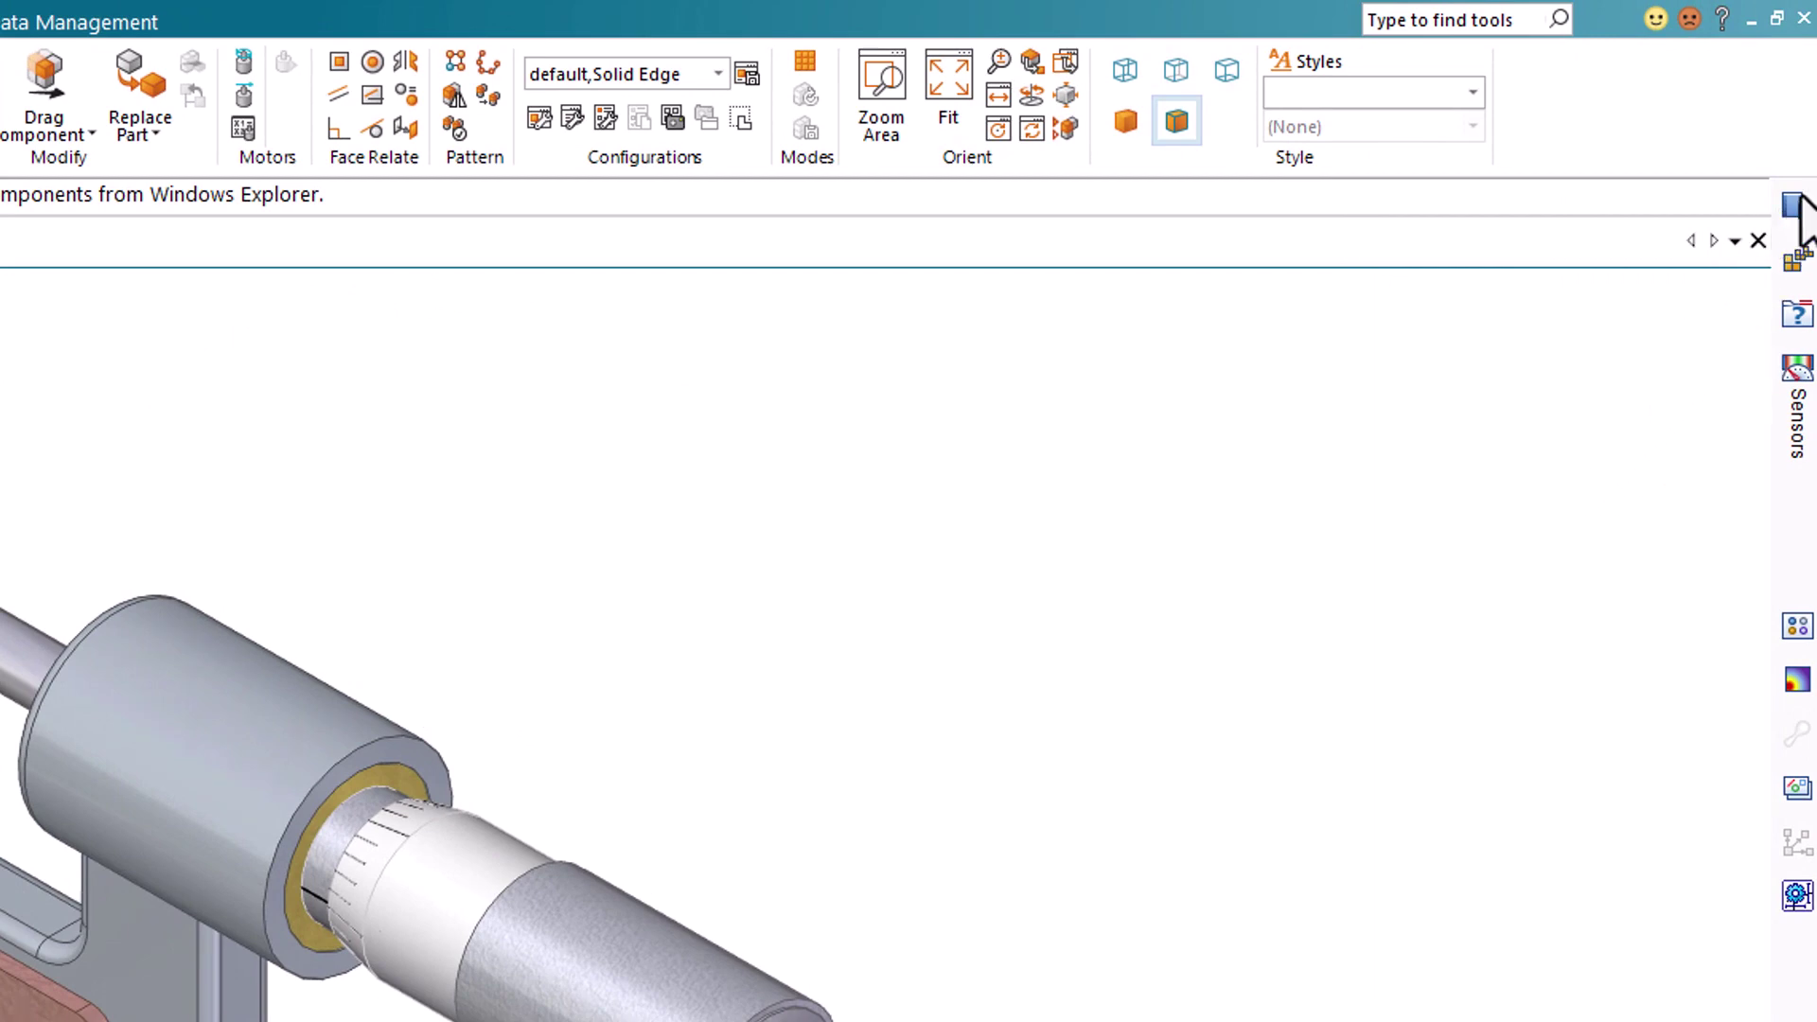
mouse_move(1801, 199)
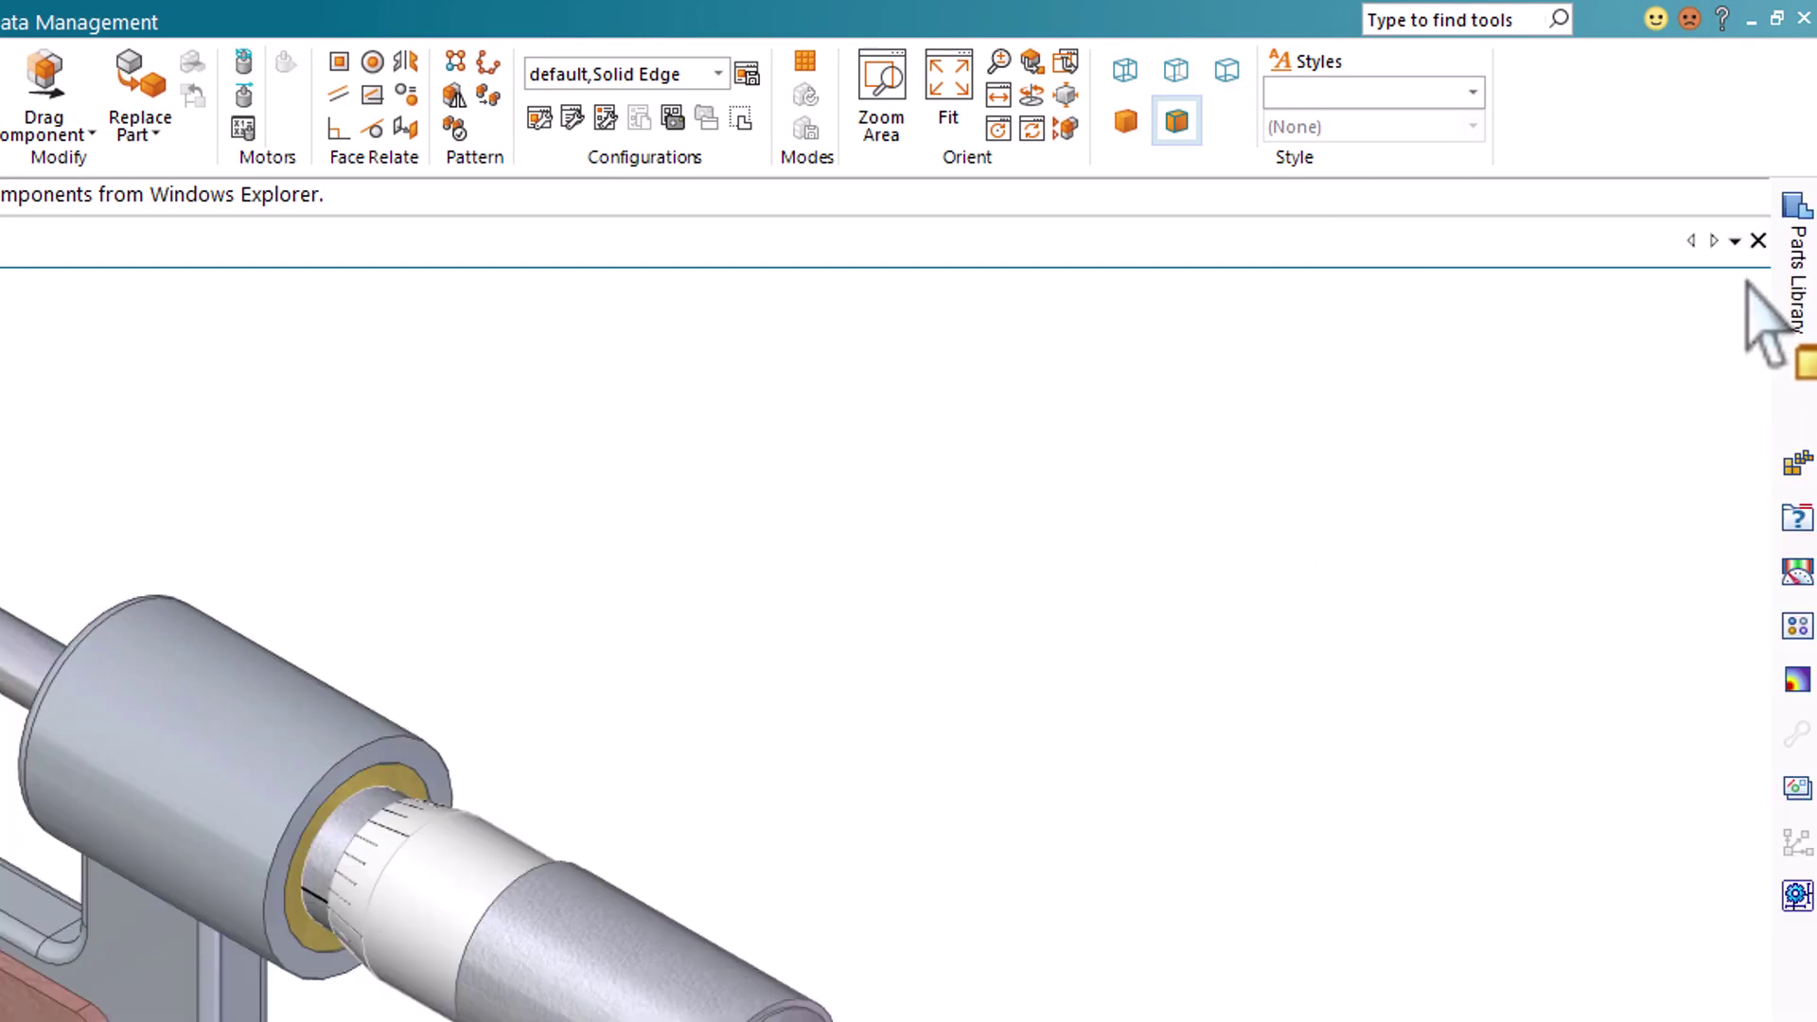
mouse_move(1803, 284)
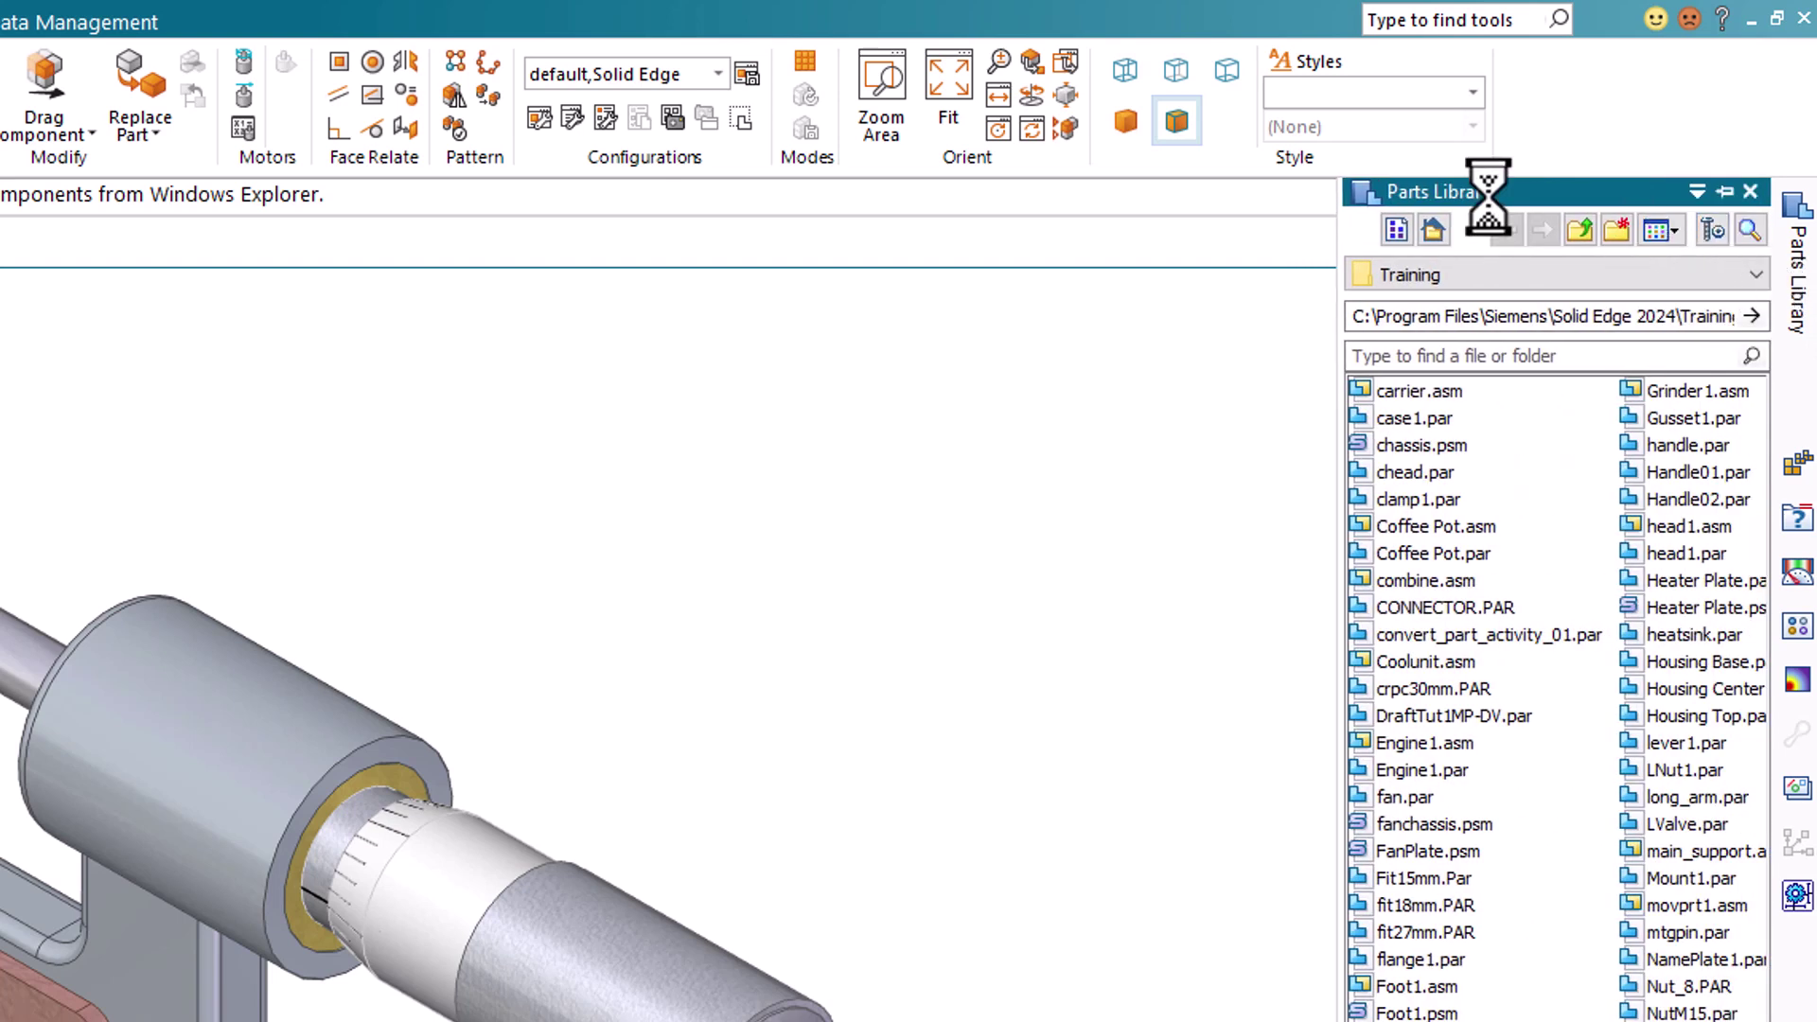
drag(1489, 201, 1533, 205)
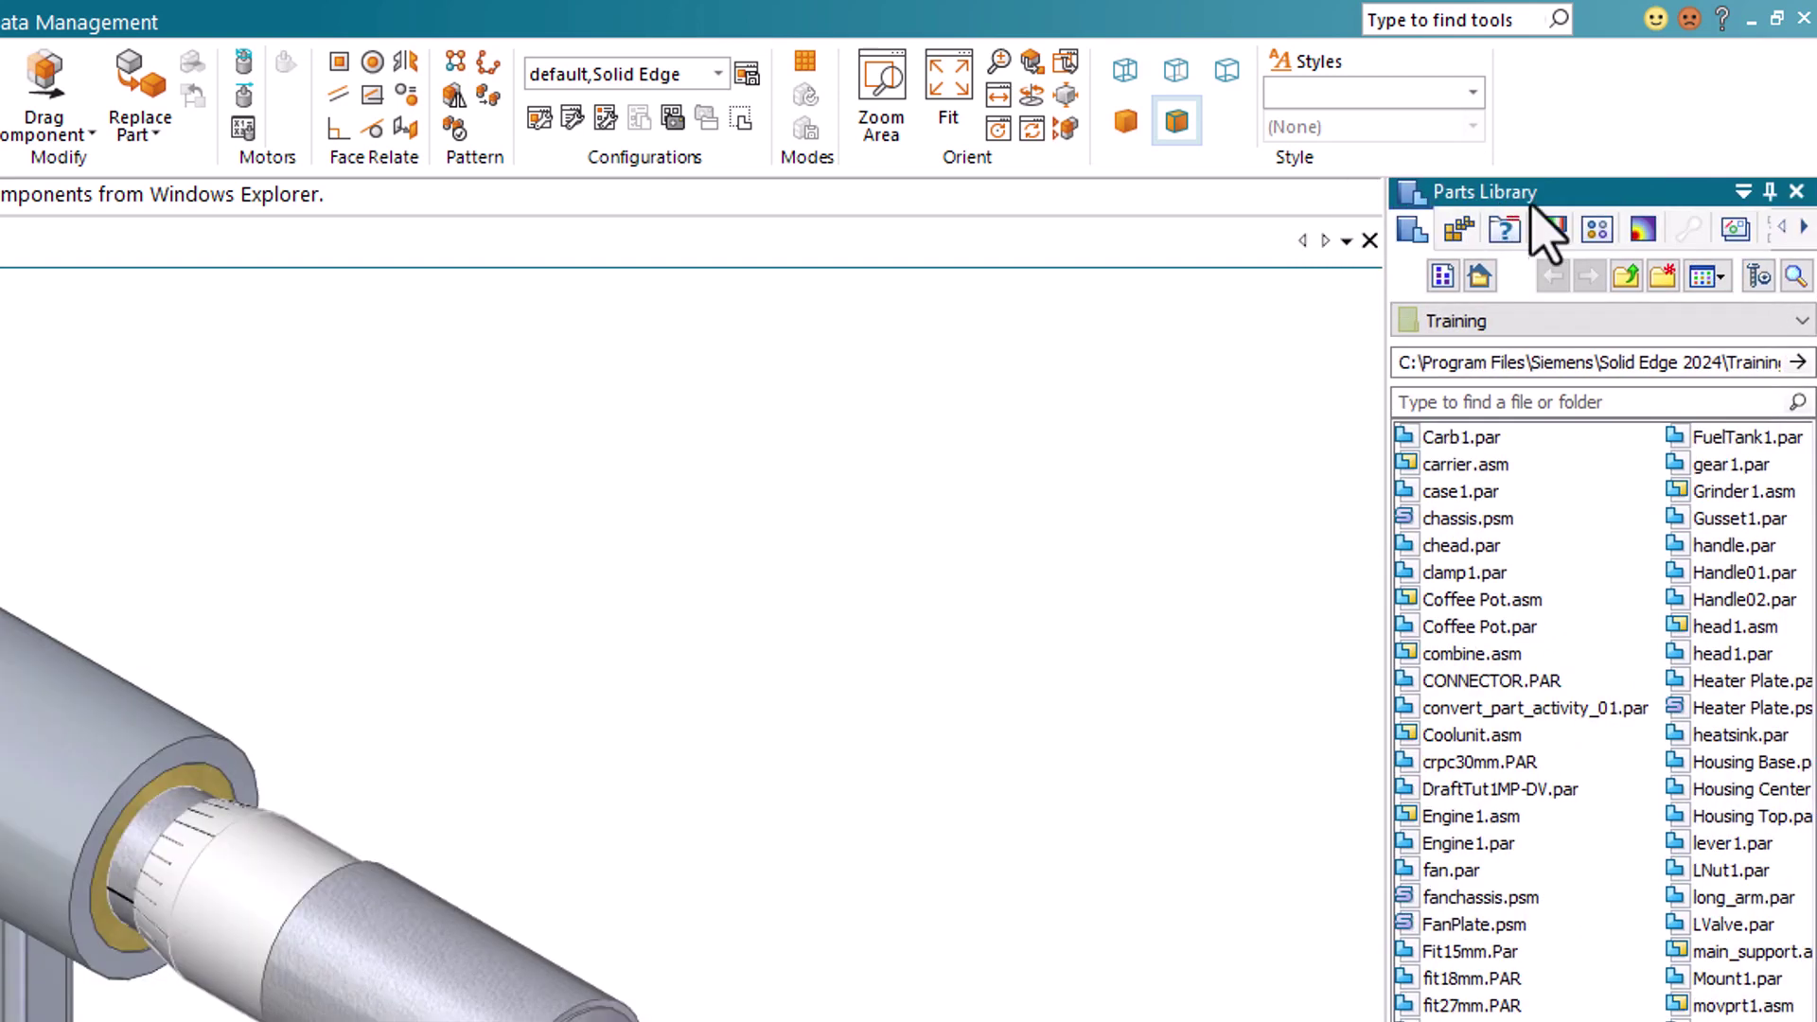
- Check the Parts Library pane list, then show the View > Panes list
click(1745, 196)
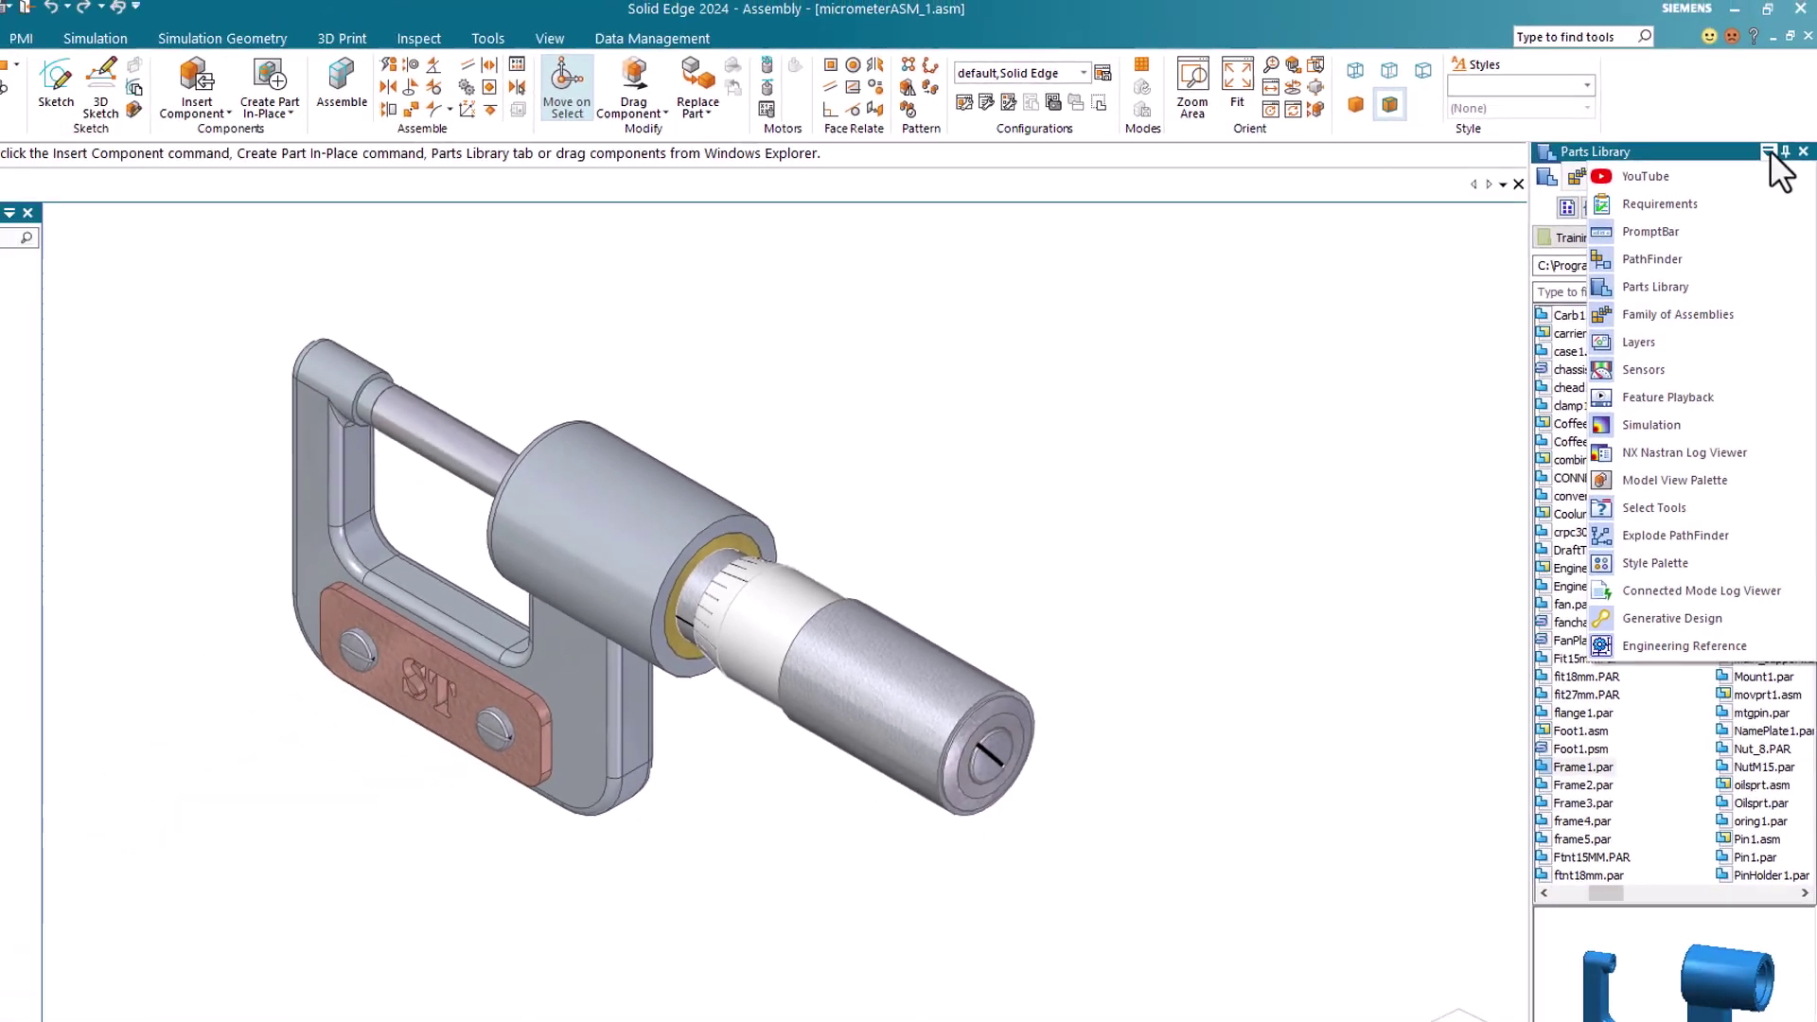
click(1708, 196)
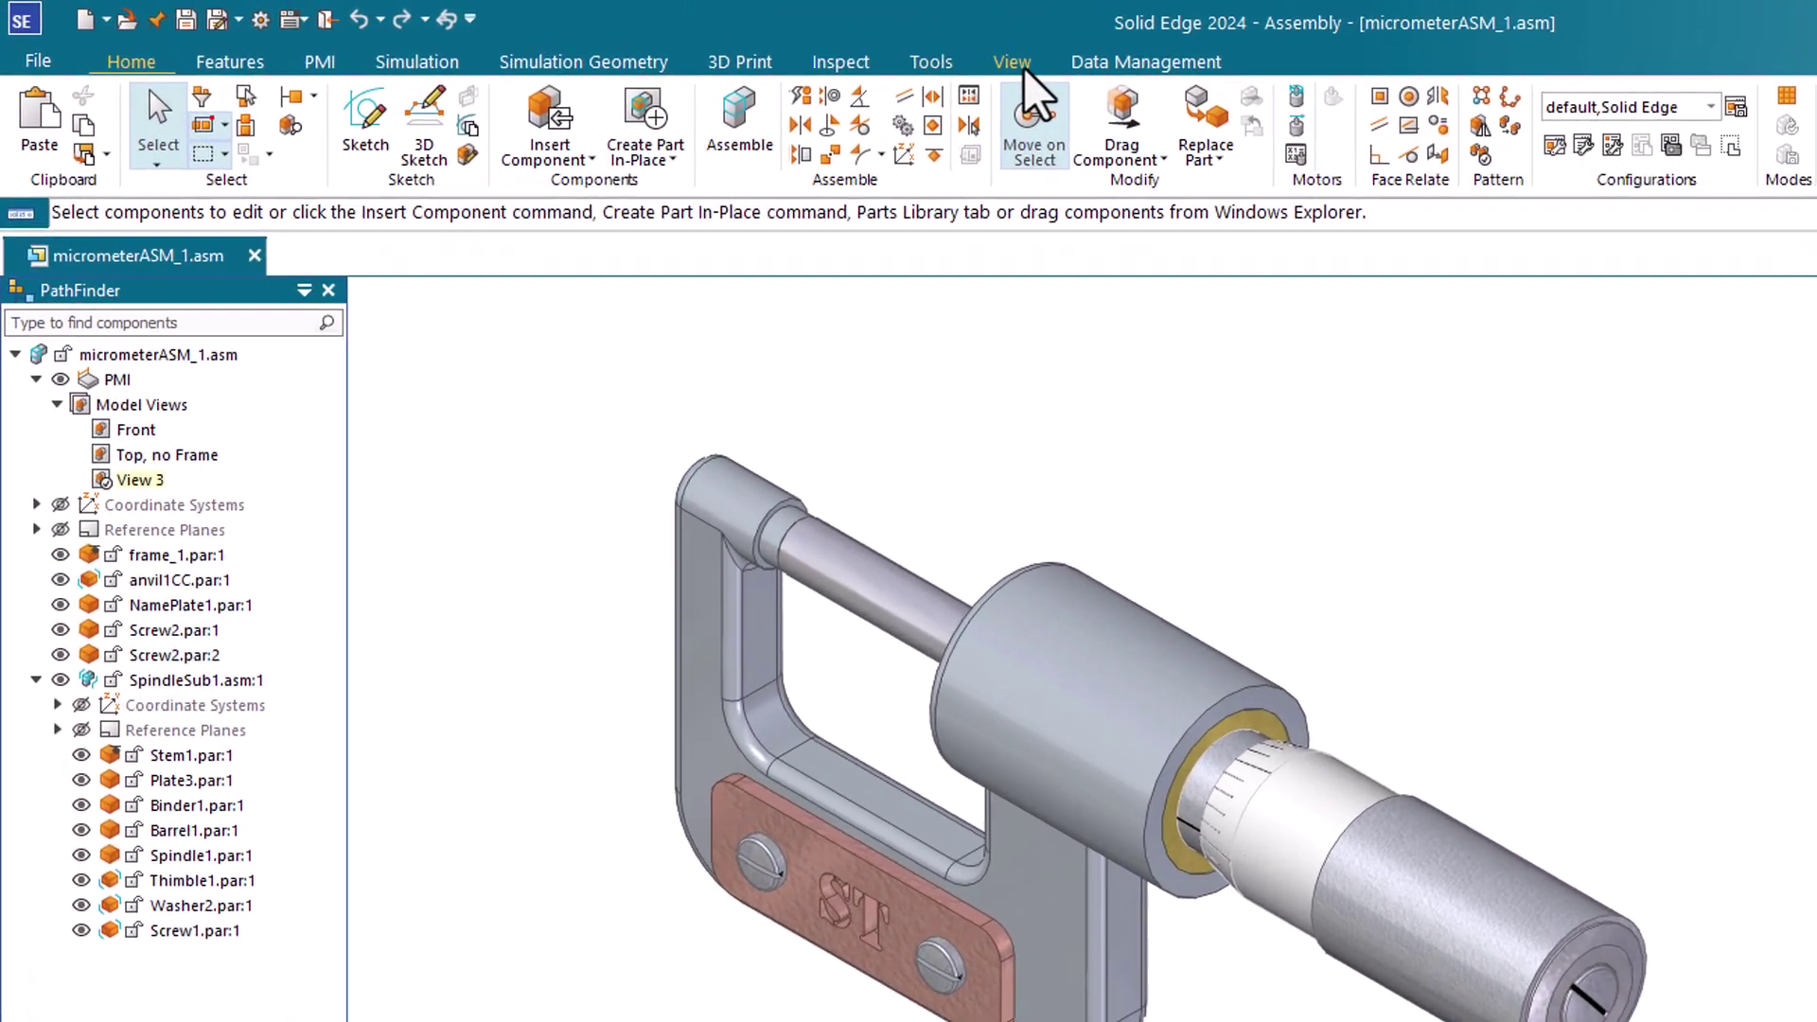
click(688, 41)
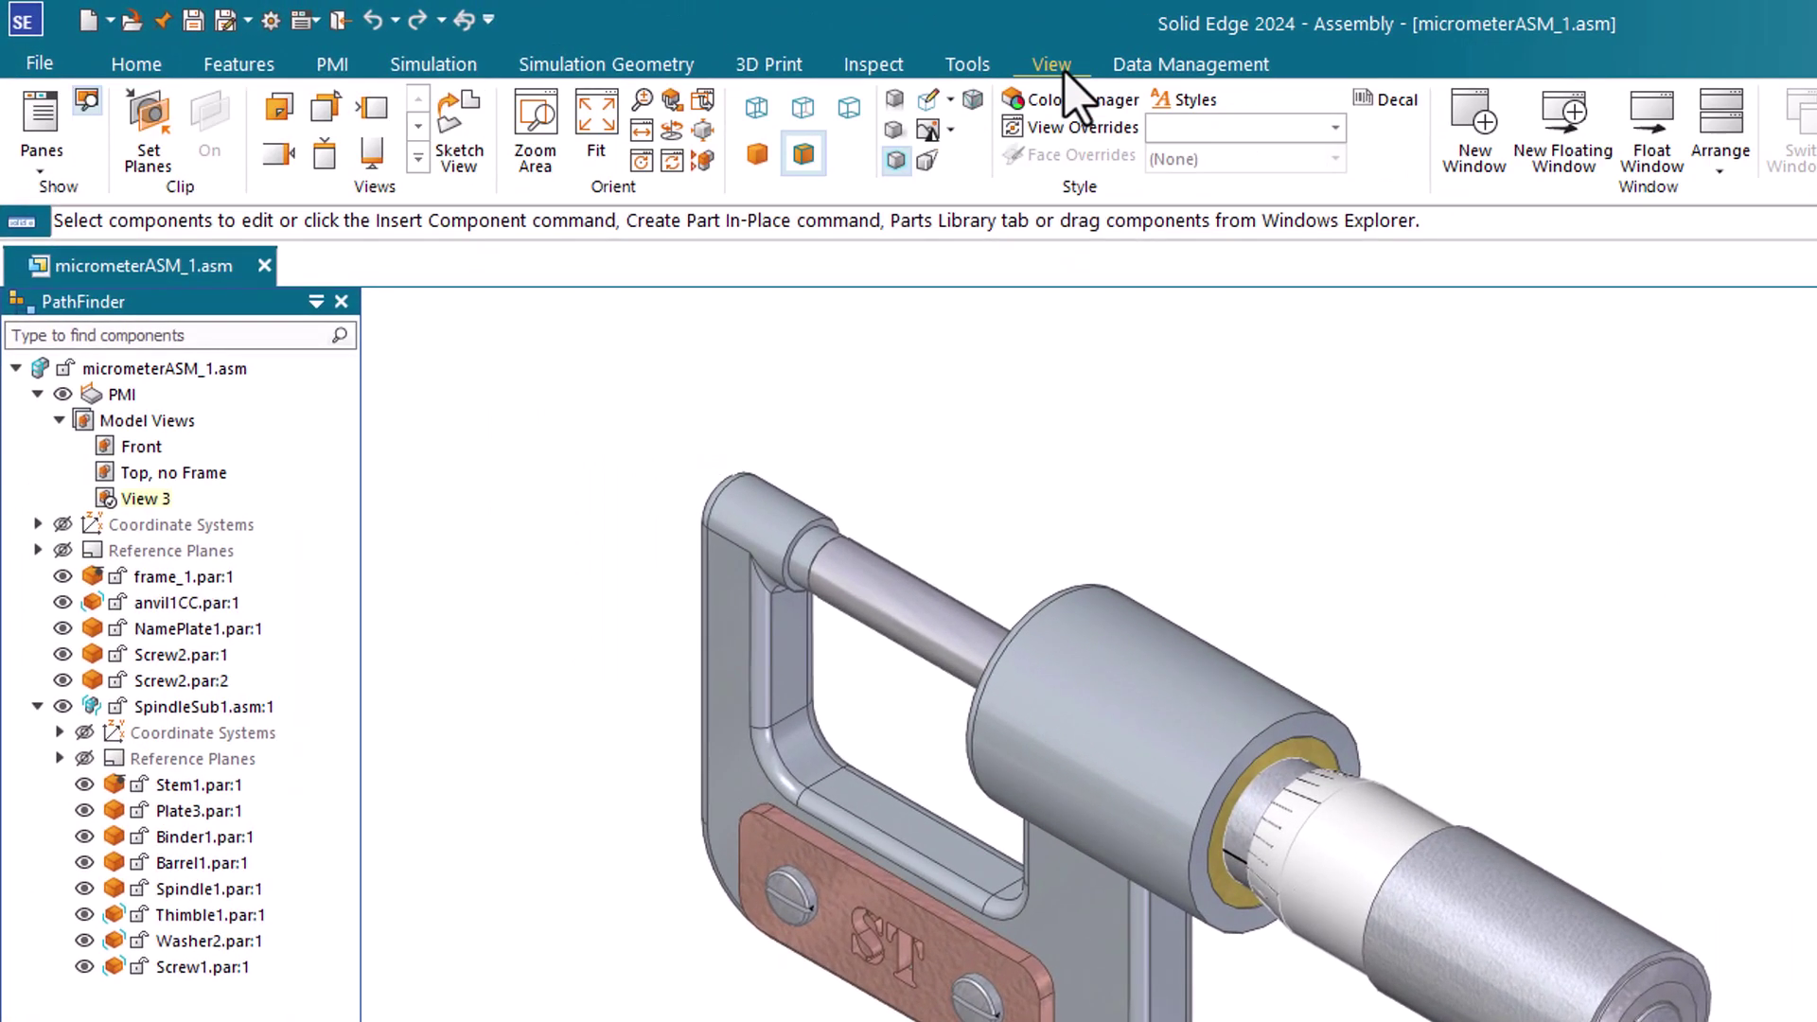
click(28, 168)
- Float the Parts Library and Simulation panes, then dock Parts Library at the left and beneath Simulation
click(136, 63)
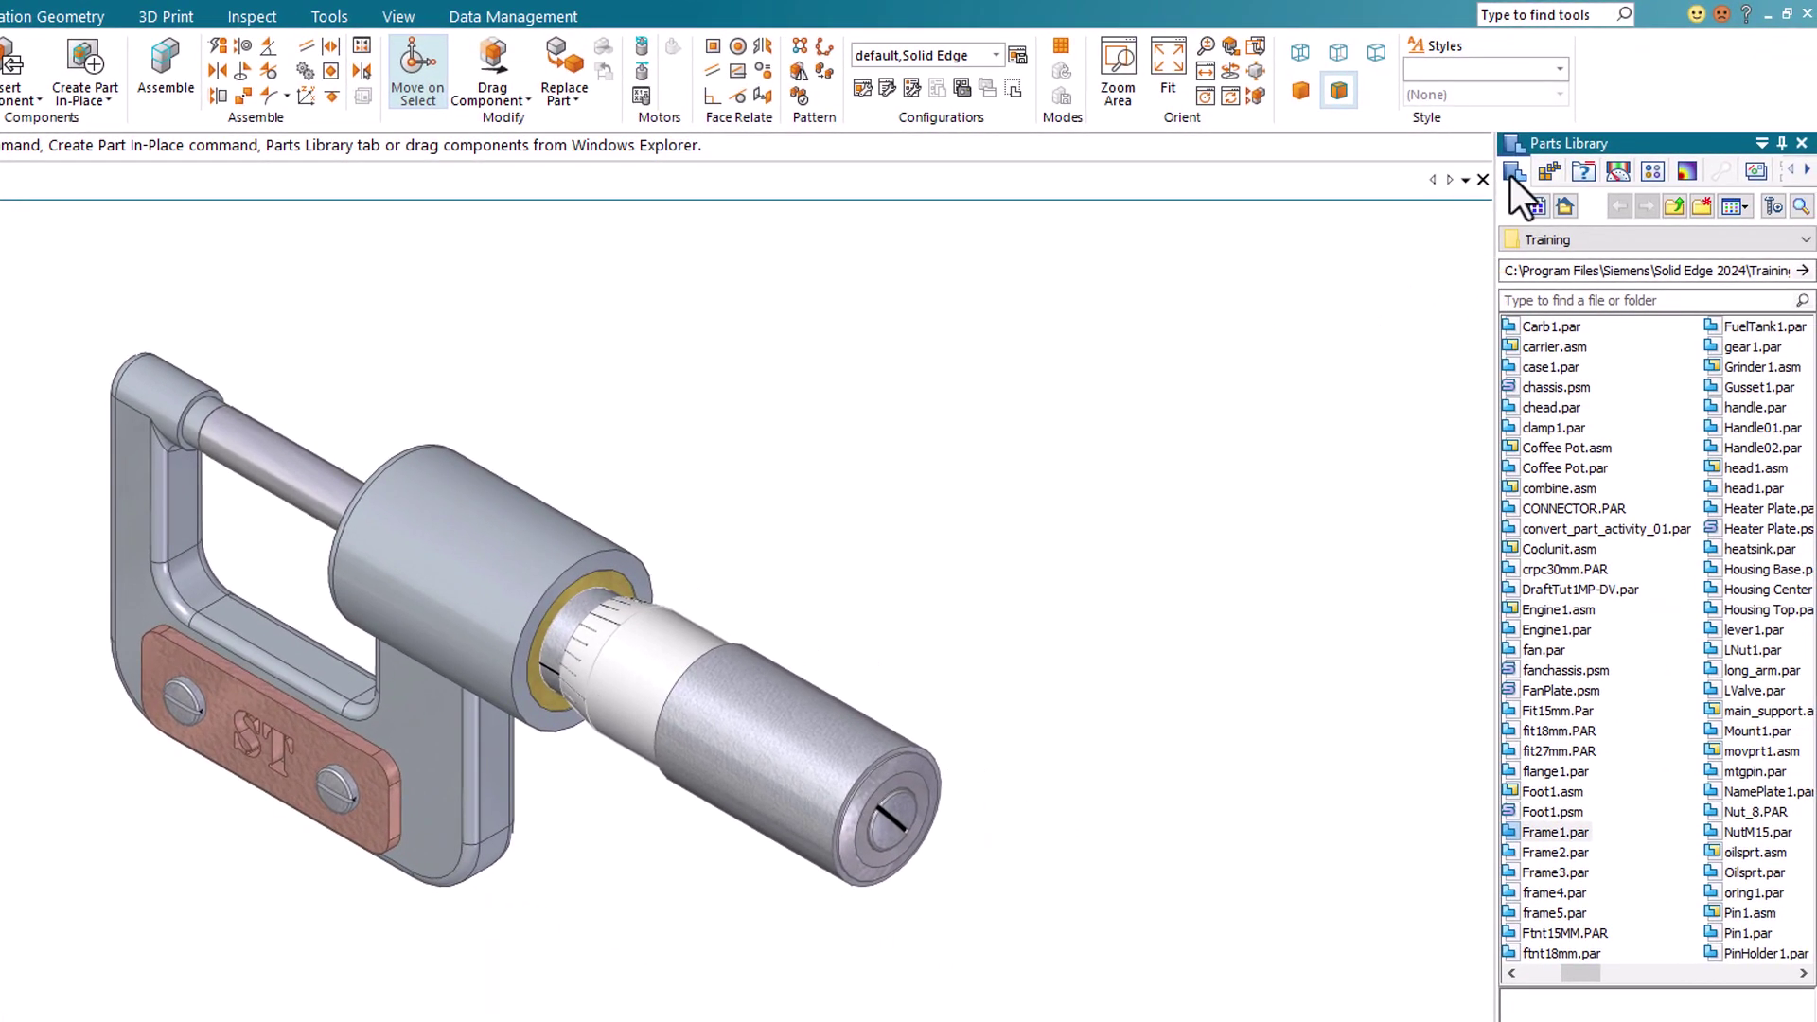
drag(1511, 174, 985, 218)
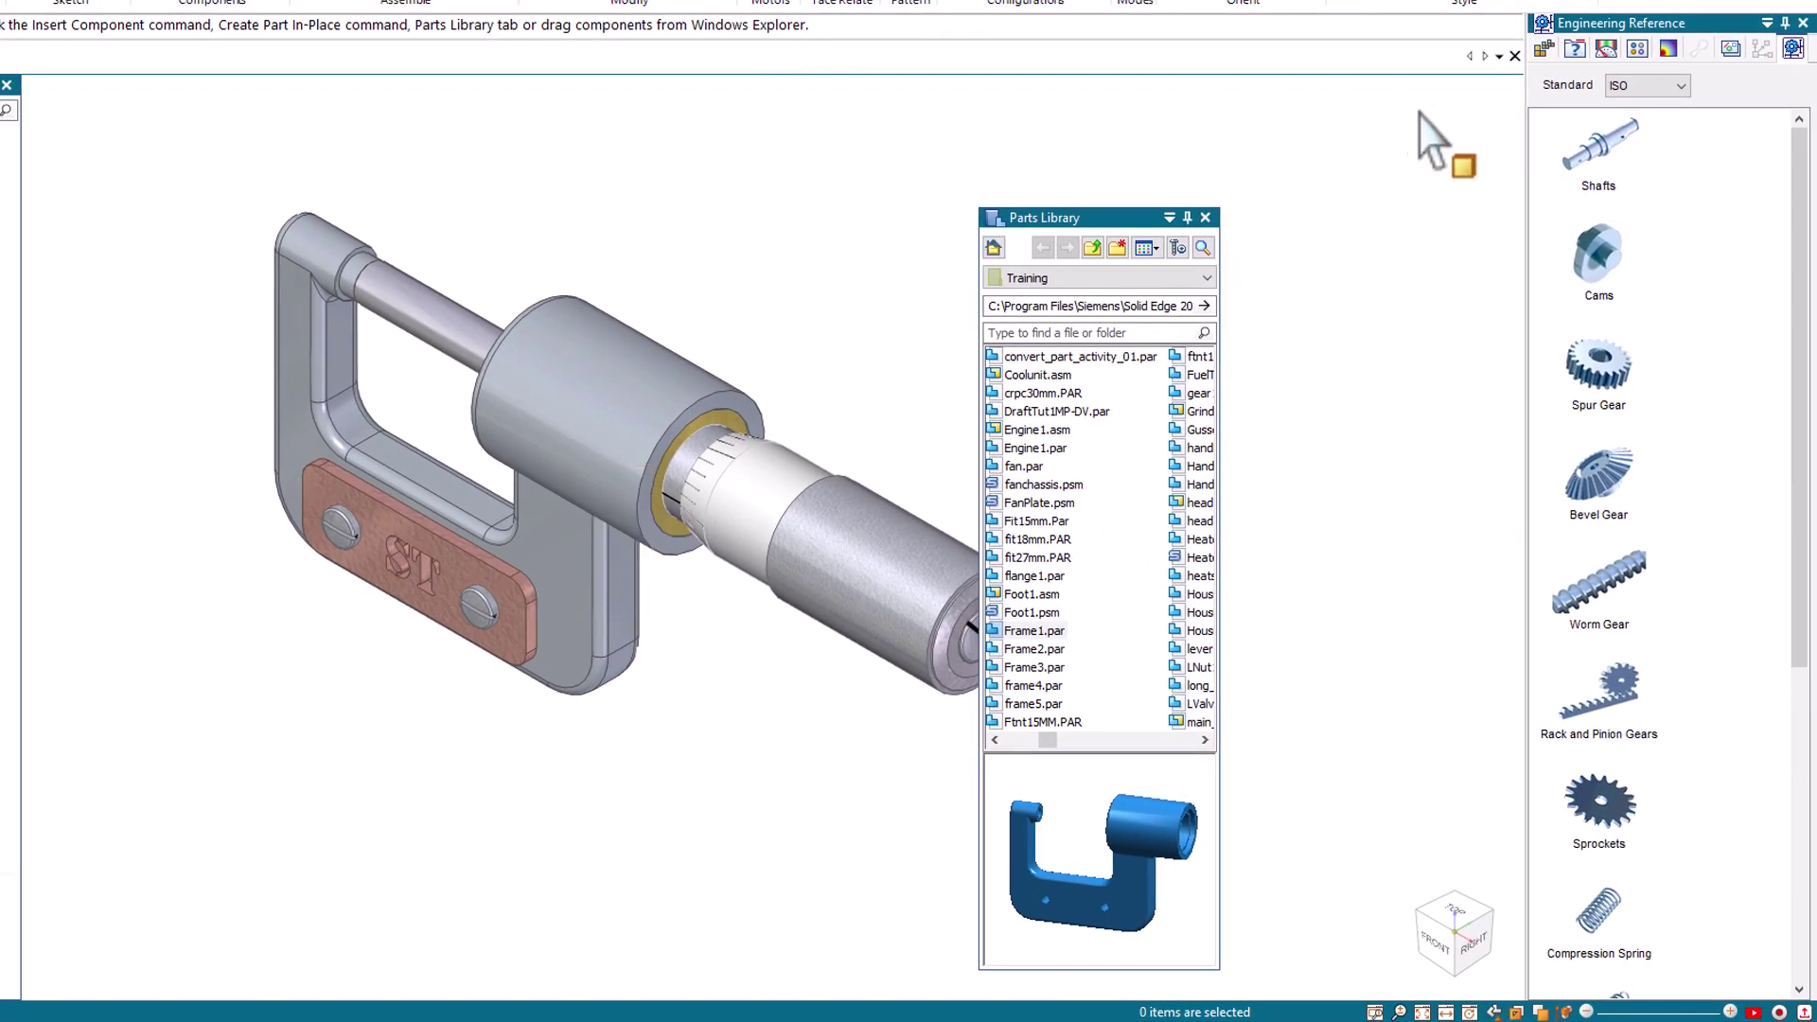
drag(1608, 72, 1332, 210)
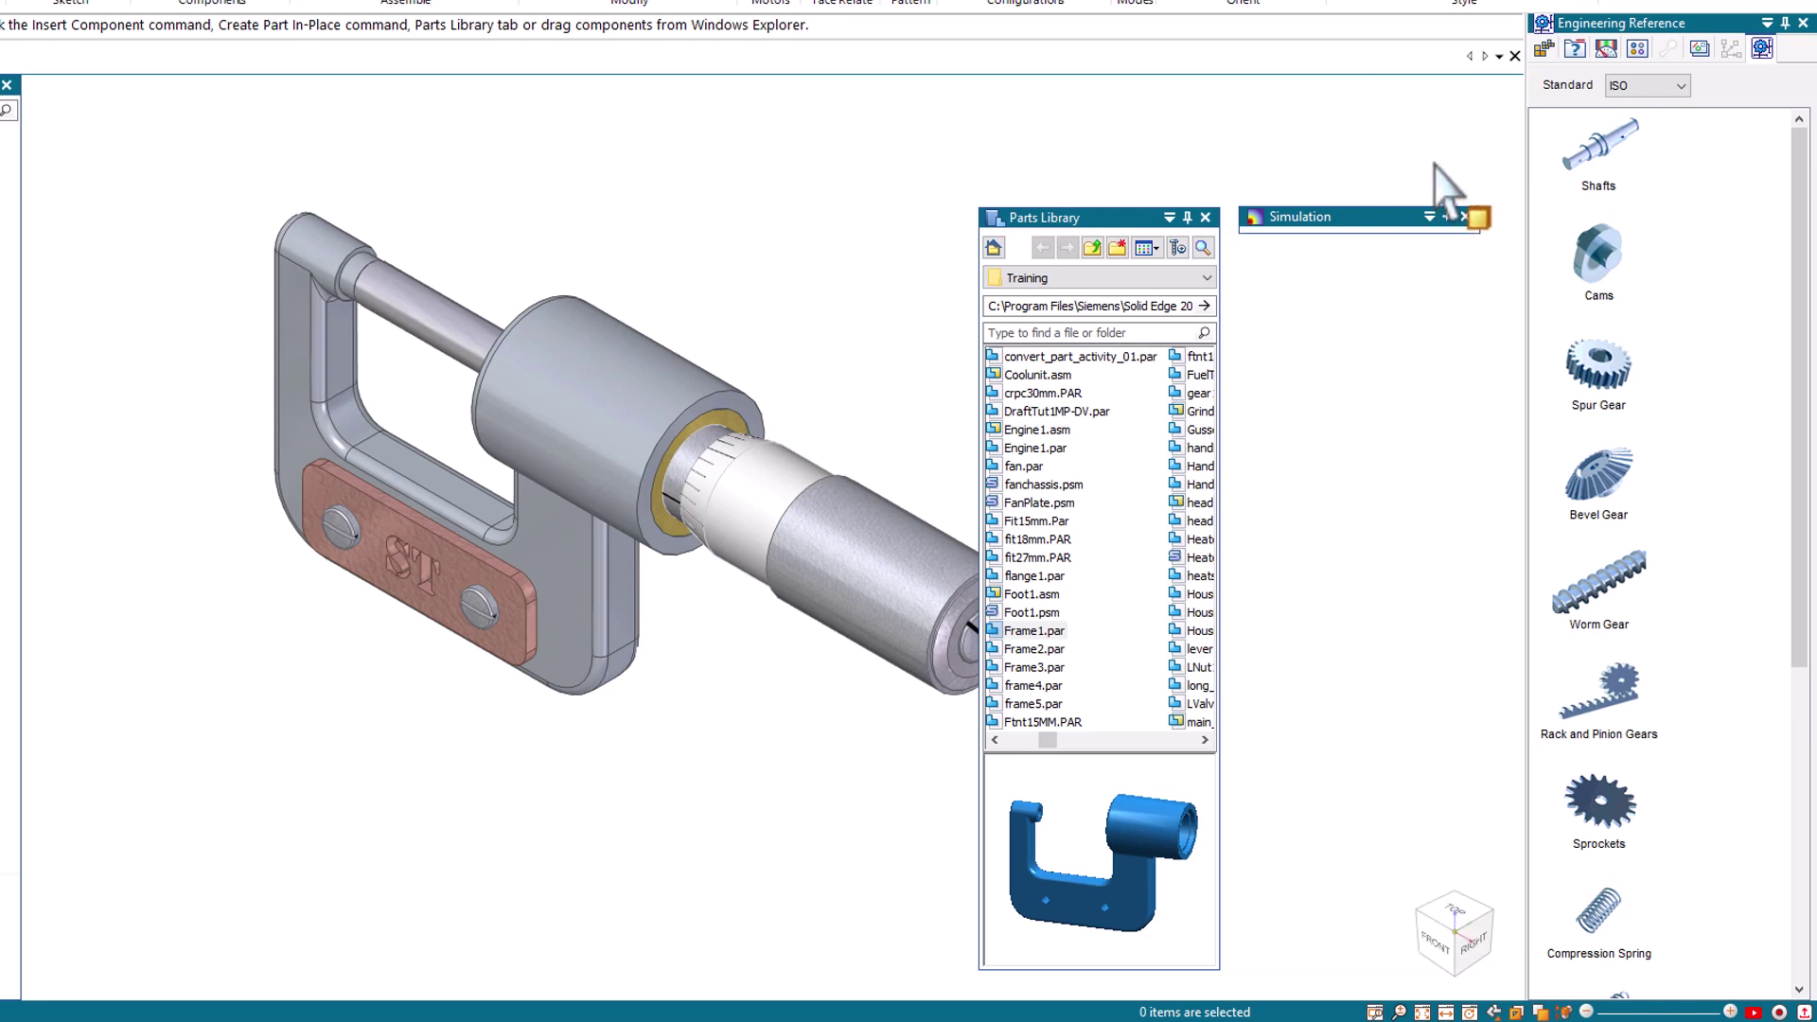
mouse_move(1452, 212)
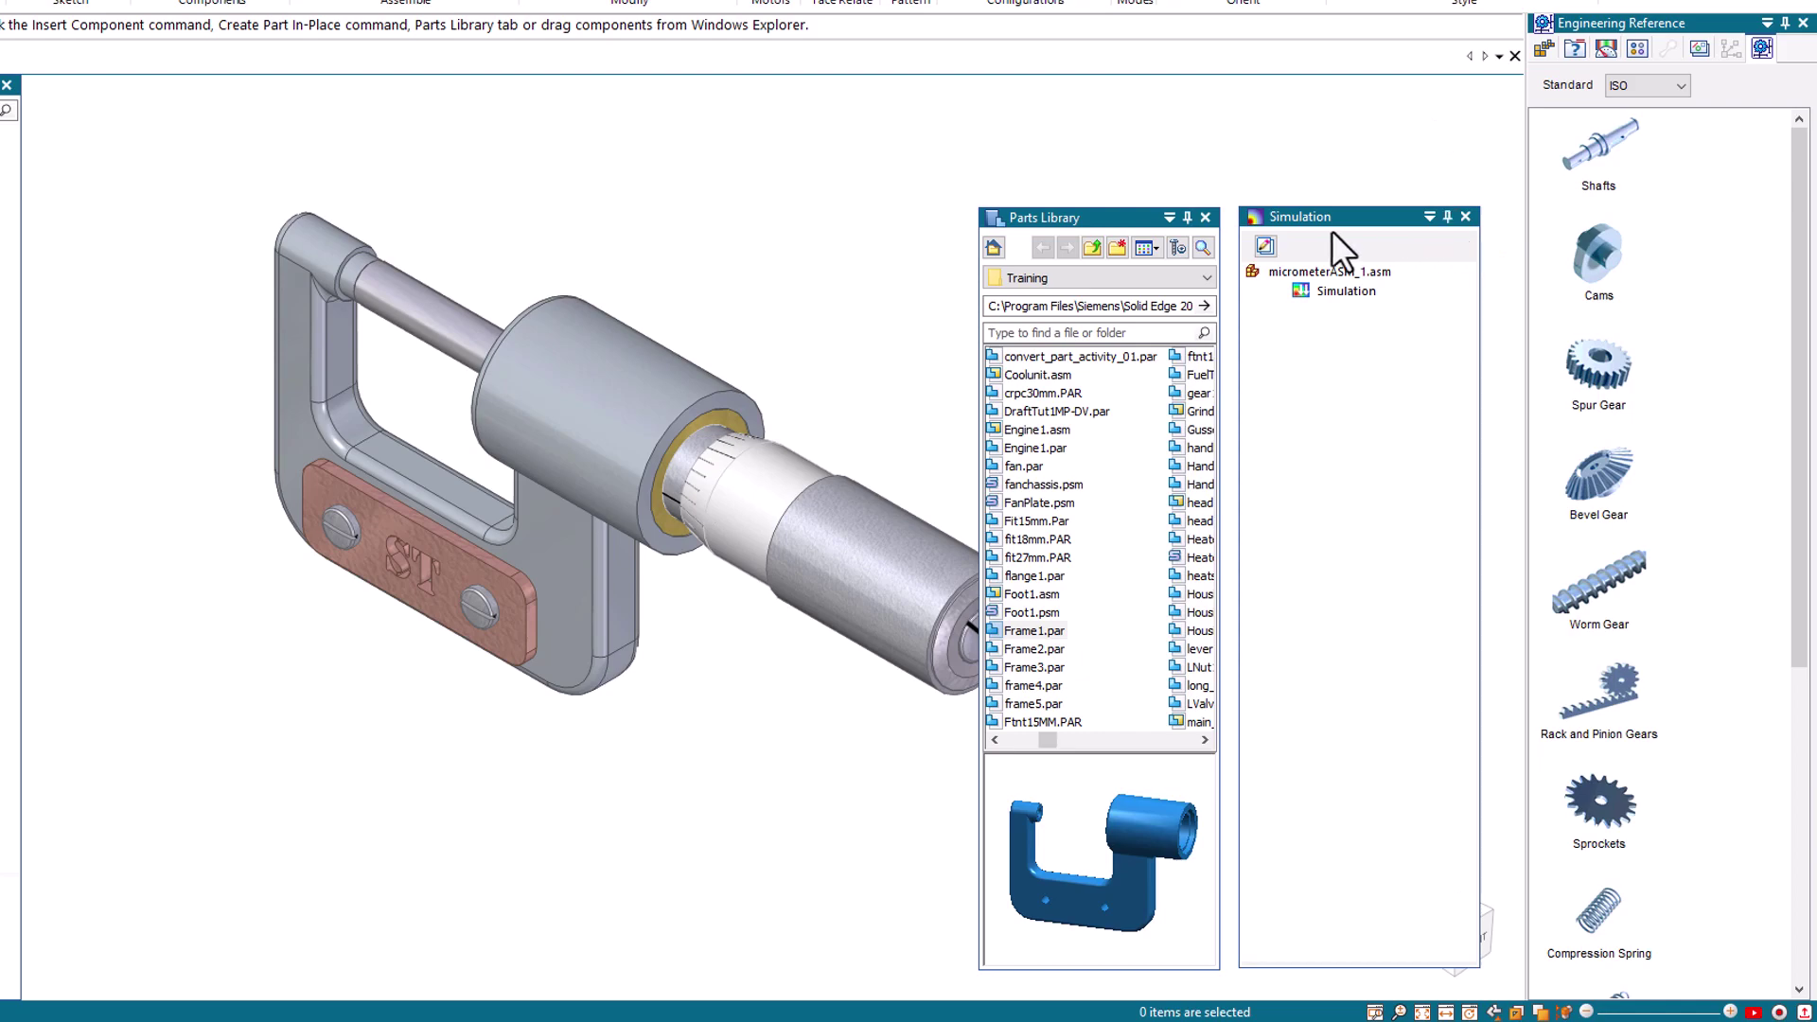
drag(1104, 214, 386, 223)
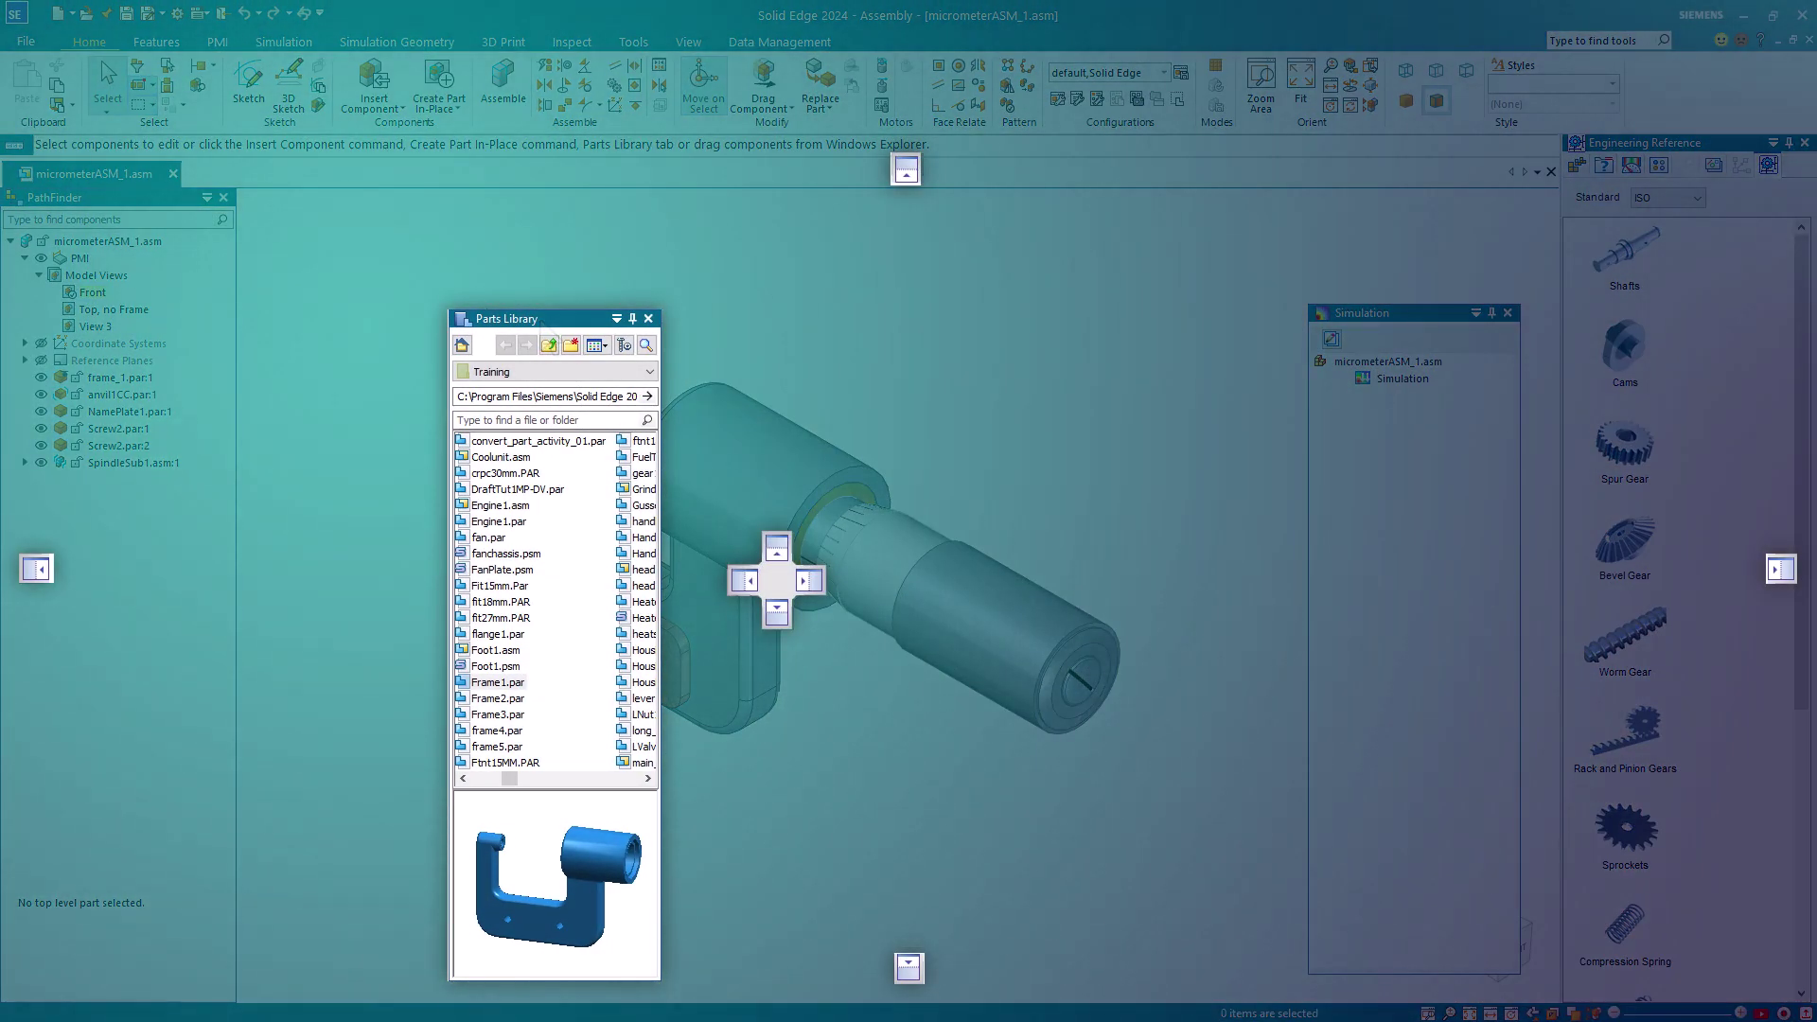
drag(552, 318, 37, 571)
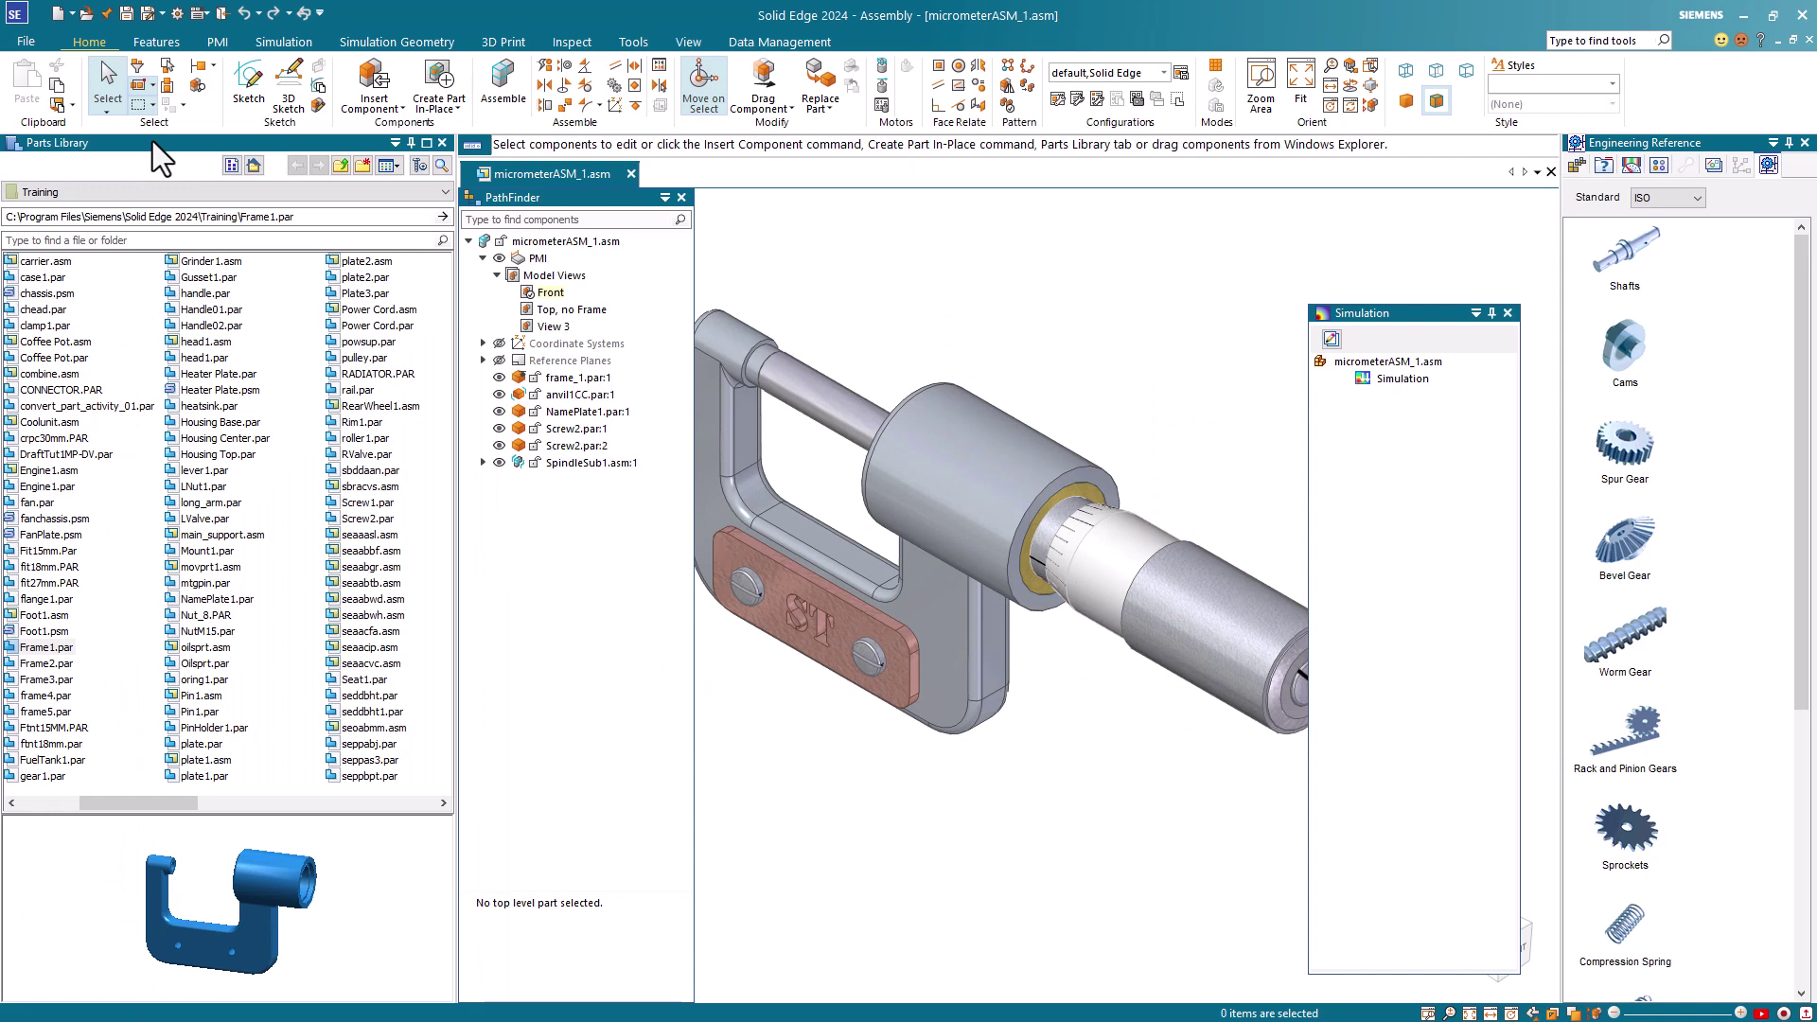
drag(152, 140, 1410, 692)
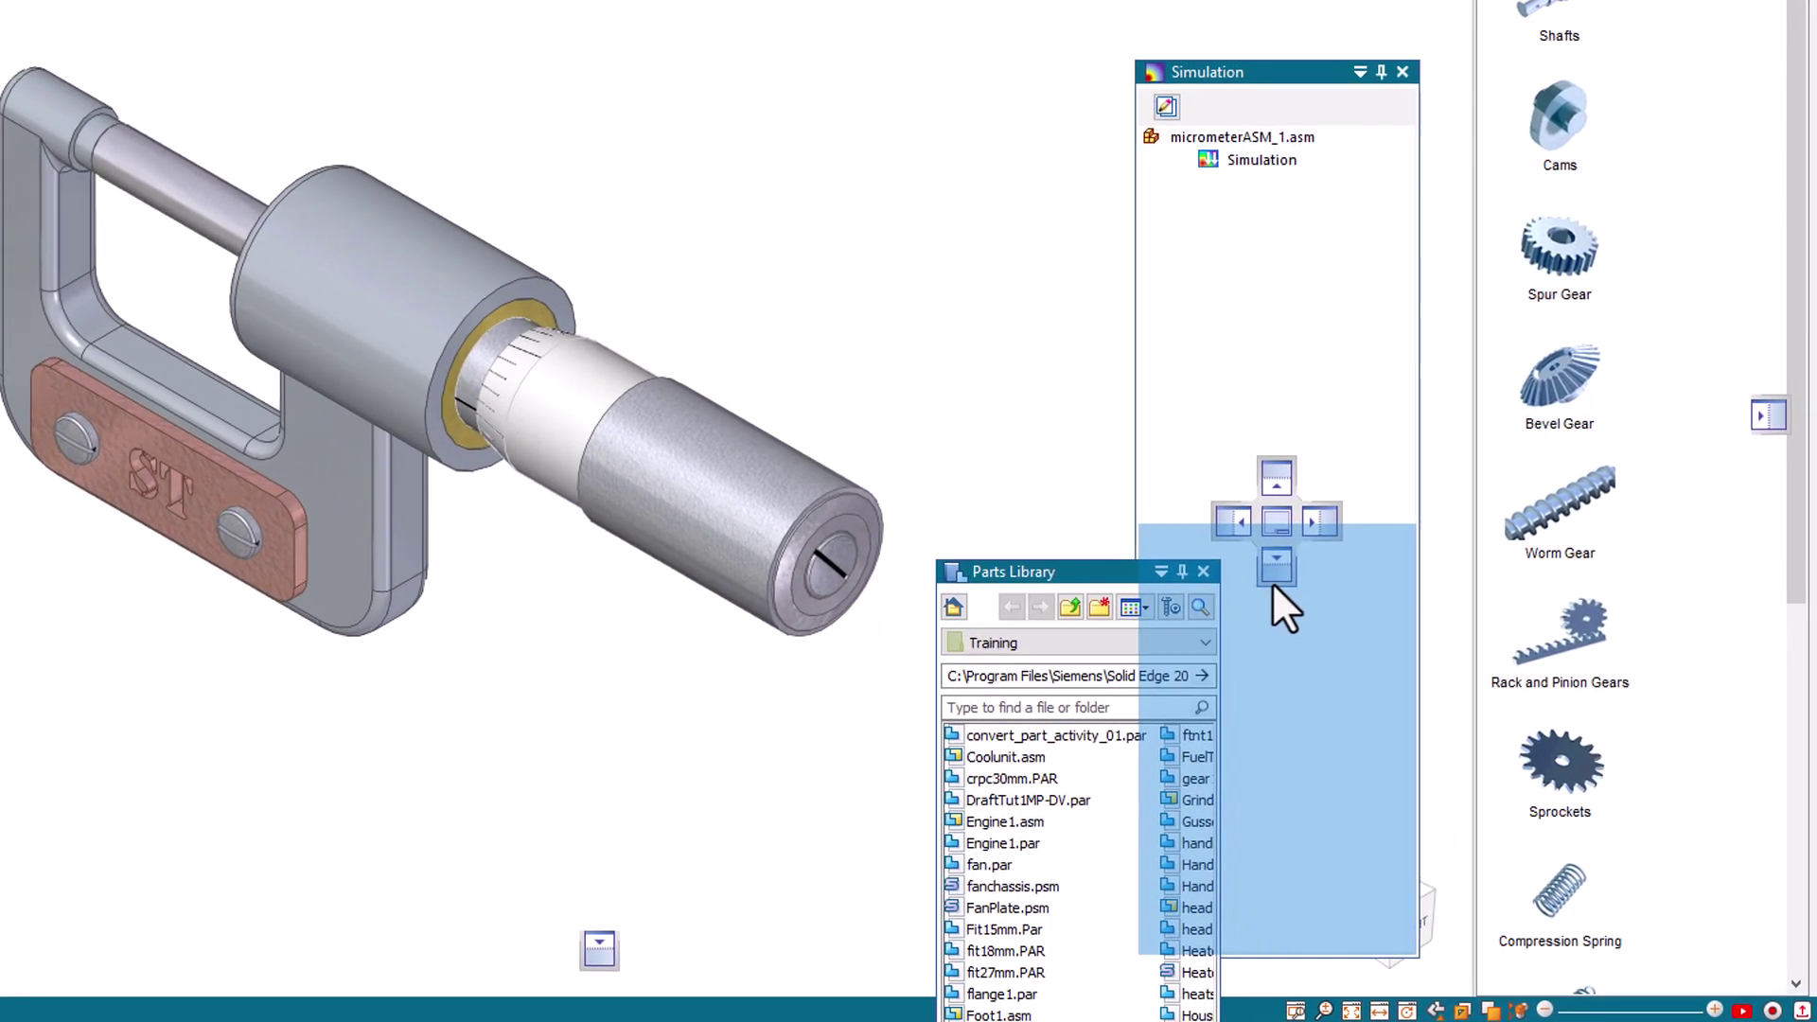
drag(1273, 584, 1272, 584)
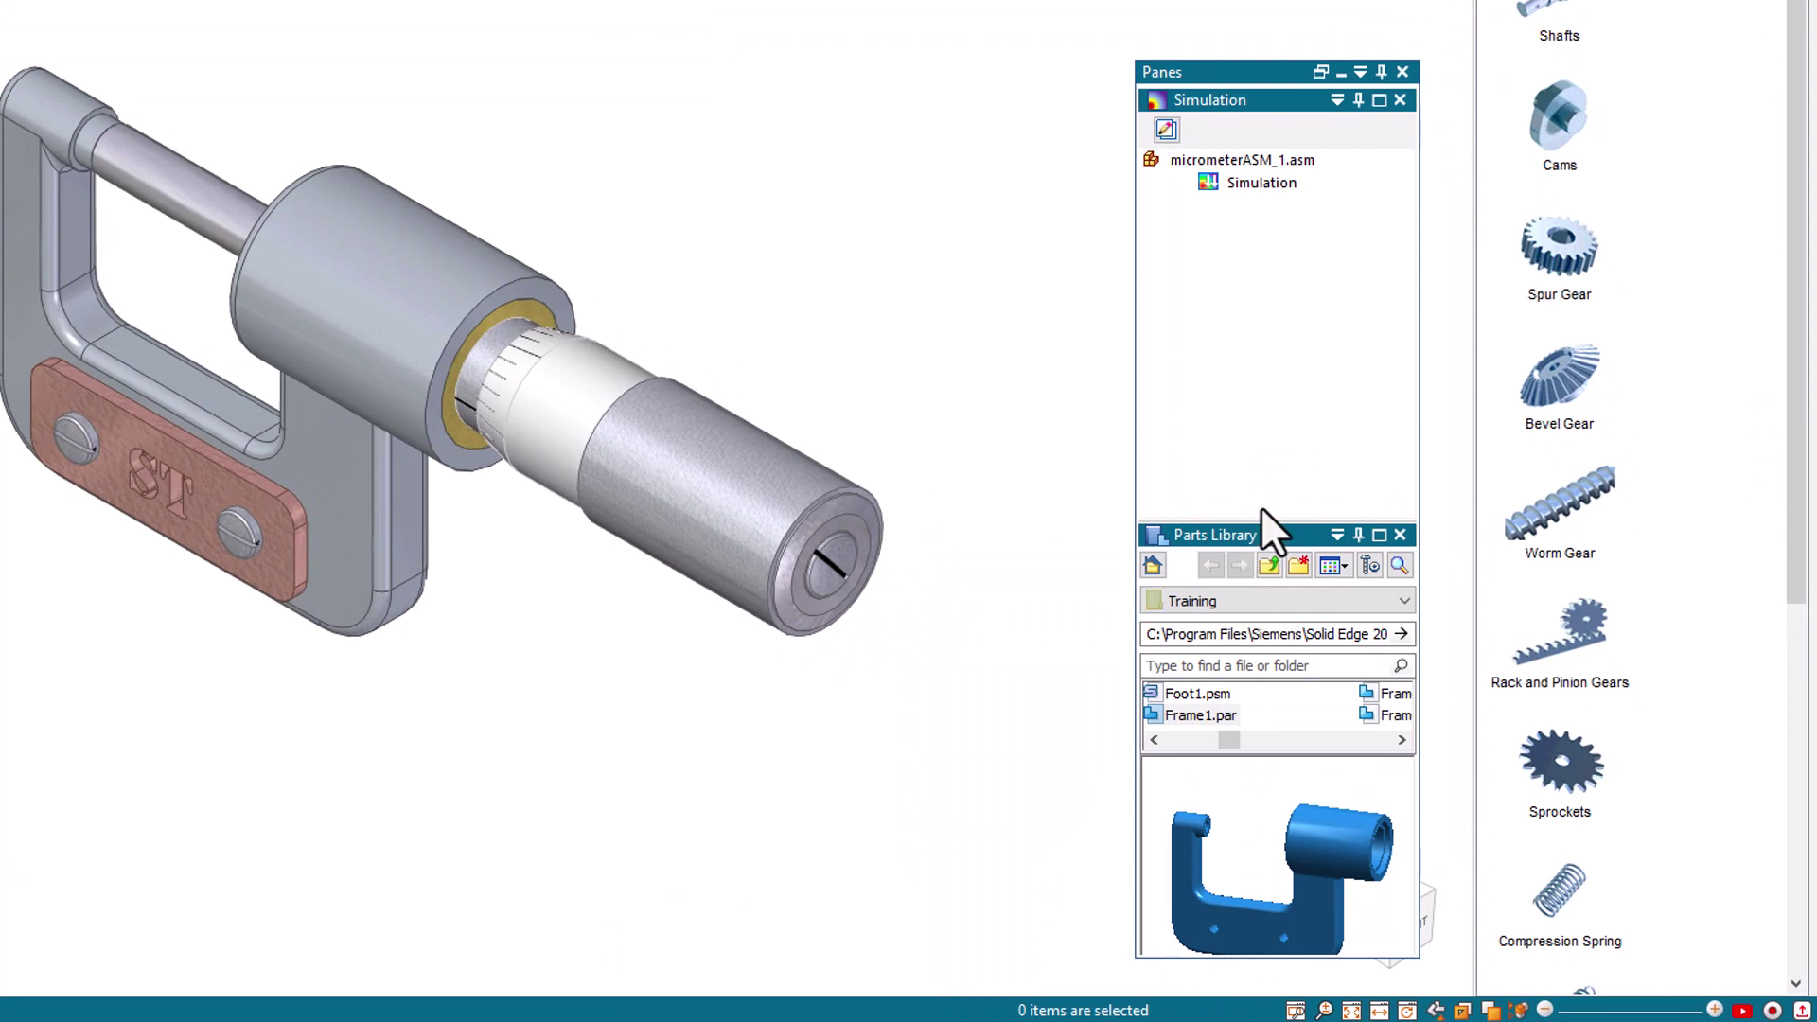
mouse_move(1262, 512)
mouse_down()
mouse_move(1269, 474)
mouse_move(1269, 524)
mouse_up()
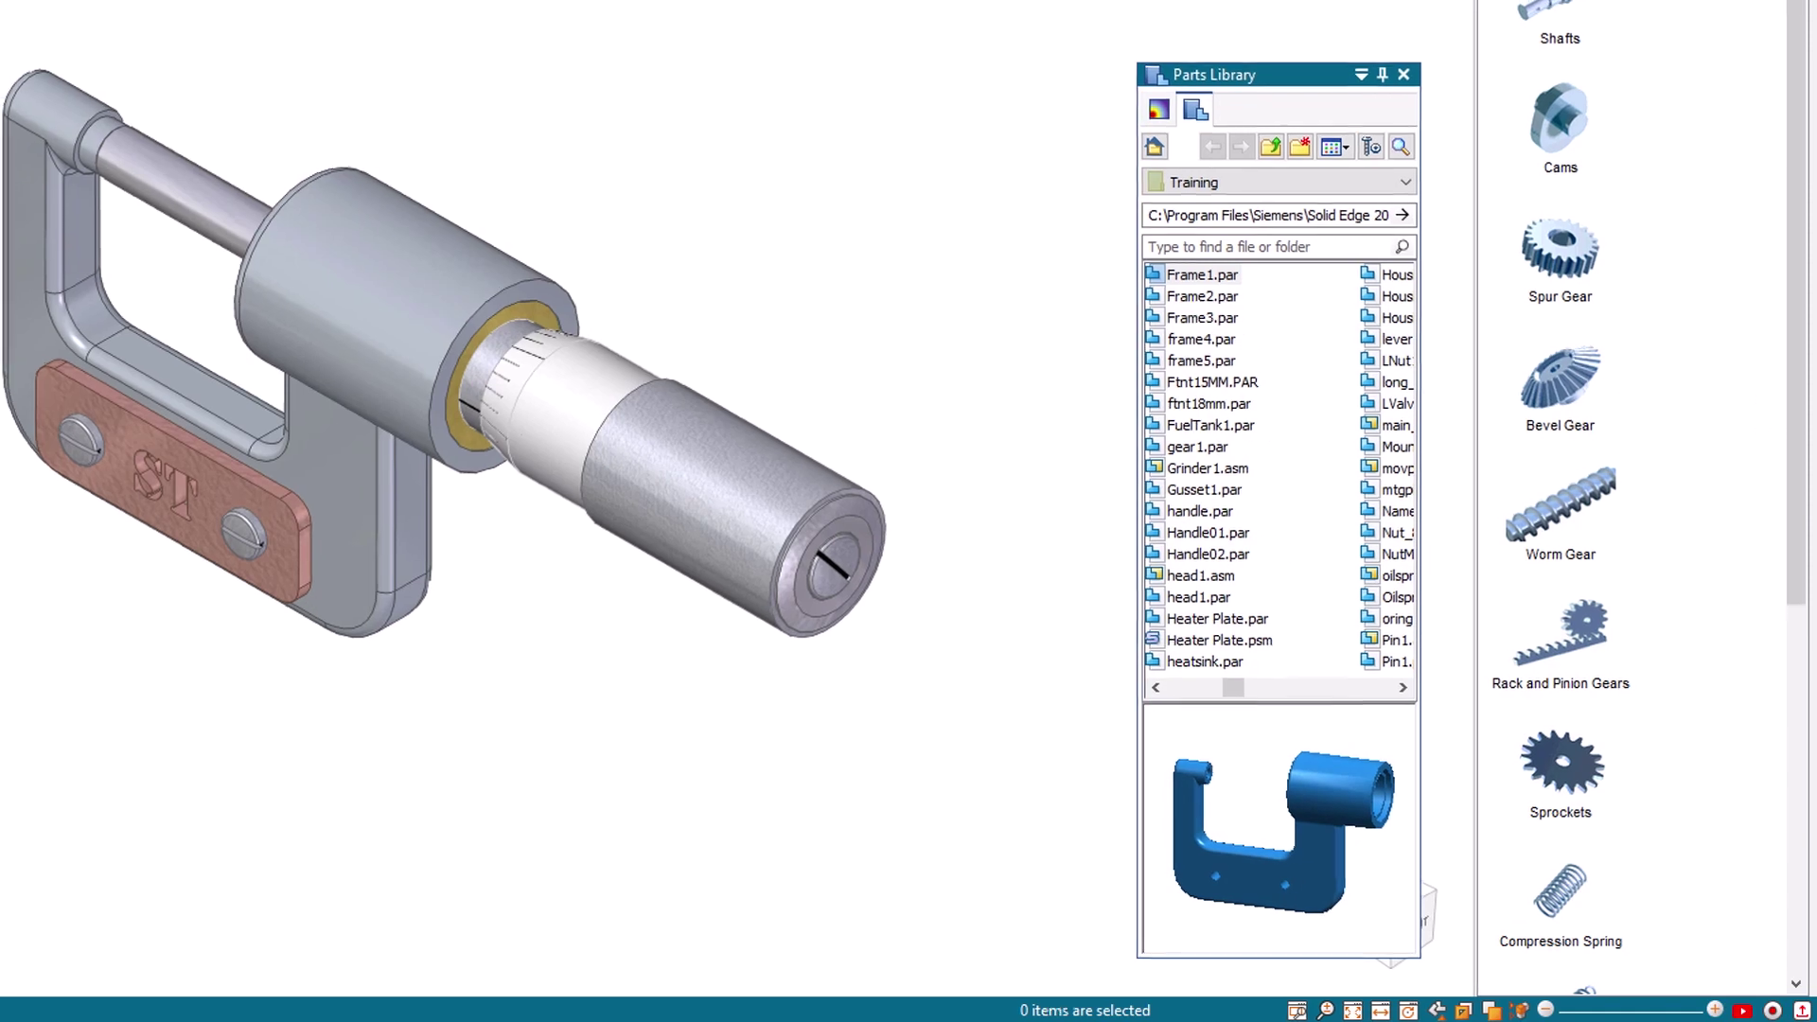
- Show the Model View Palette and step through Top no Frame, View 3 and Front views
click(1360, 72)
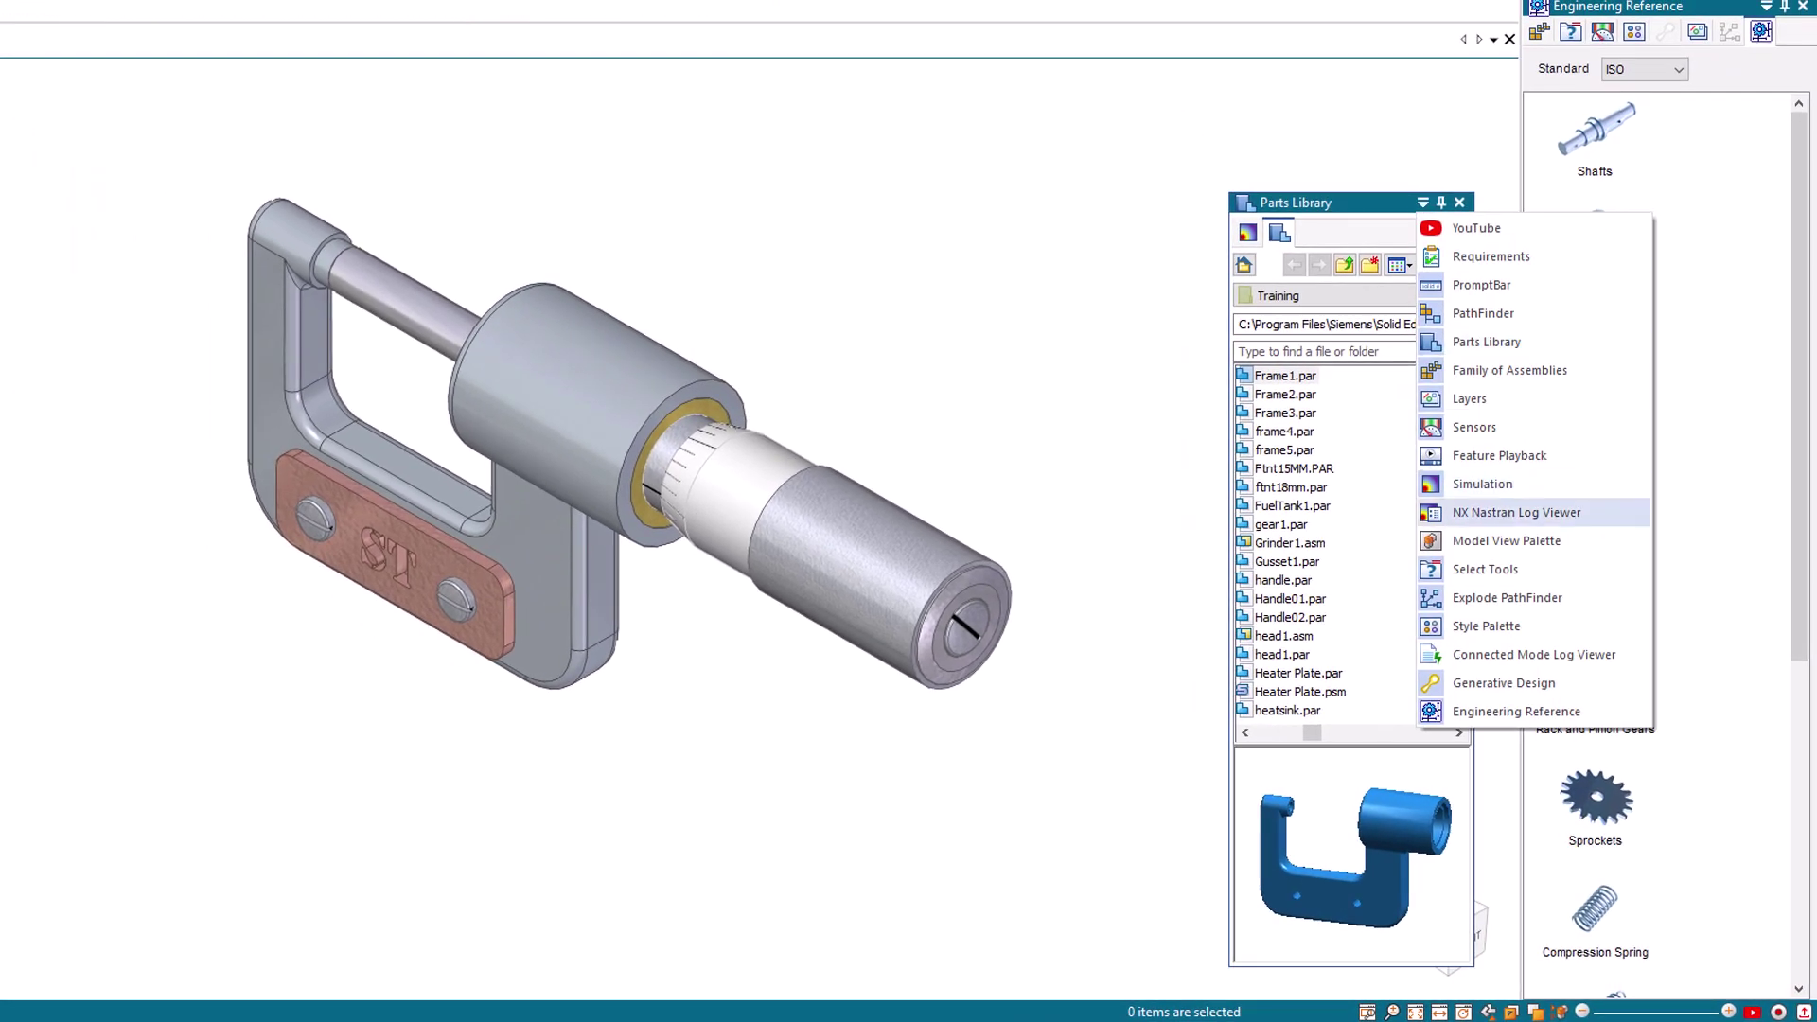
click(1506, 540)
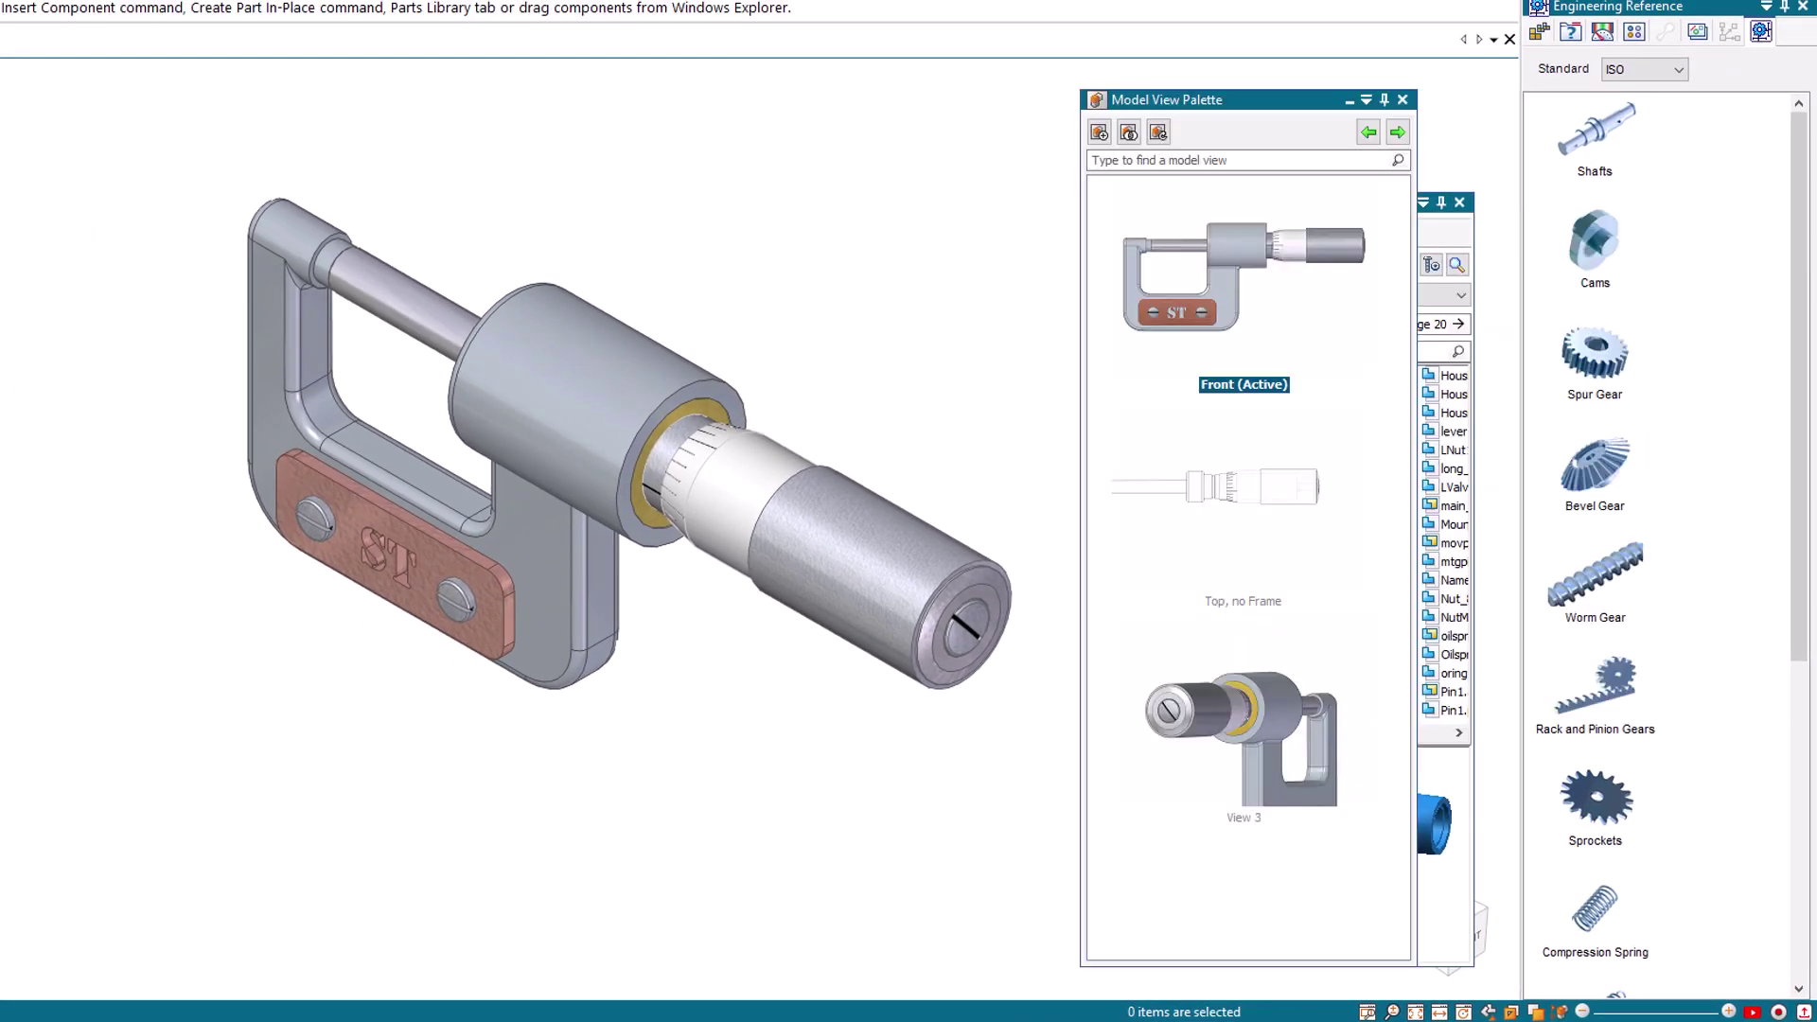
click(1215, 486)
click(1242, 739)
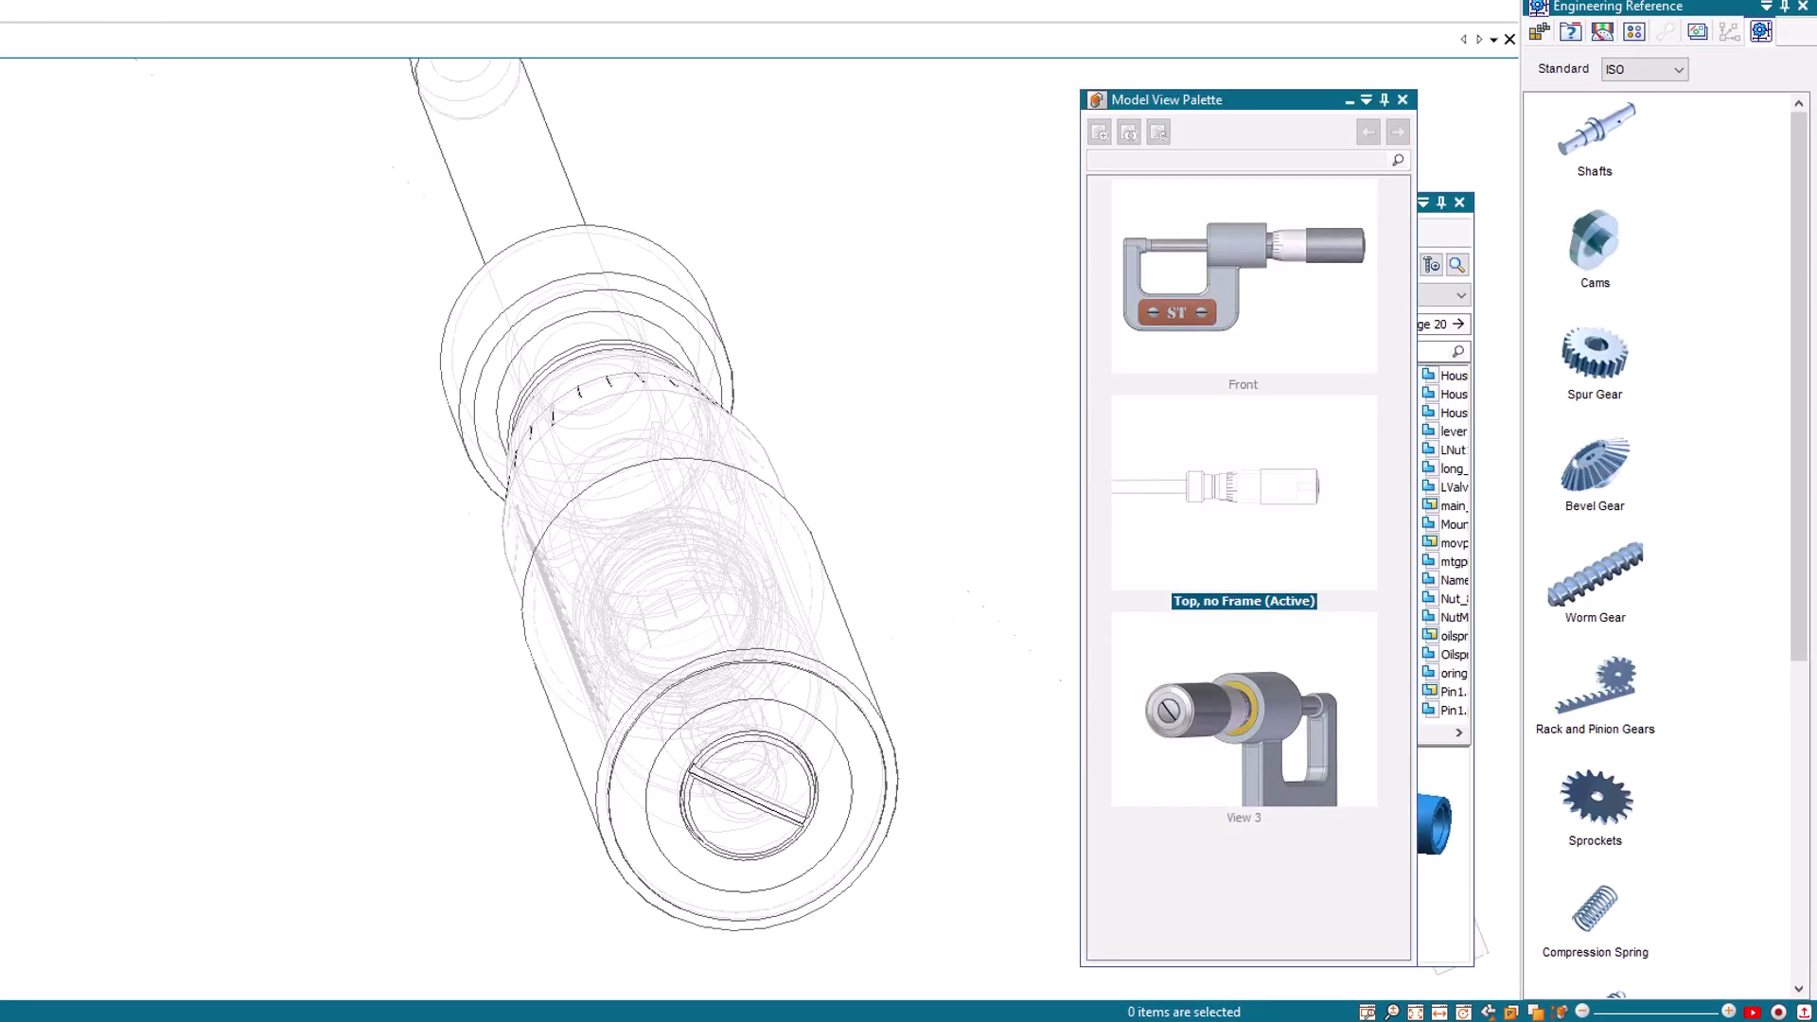
click(1397, 131)
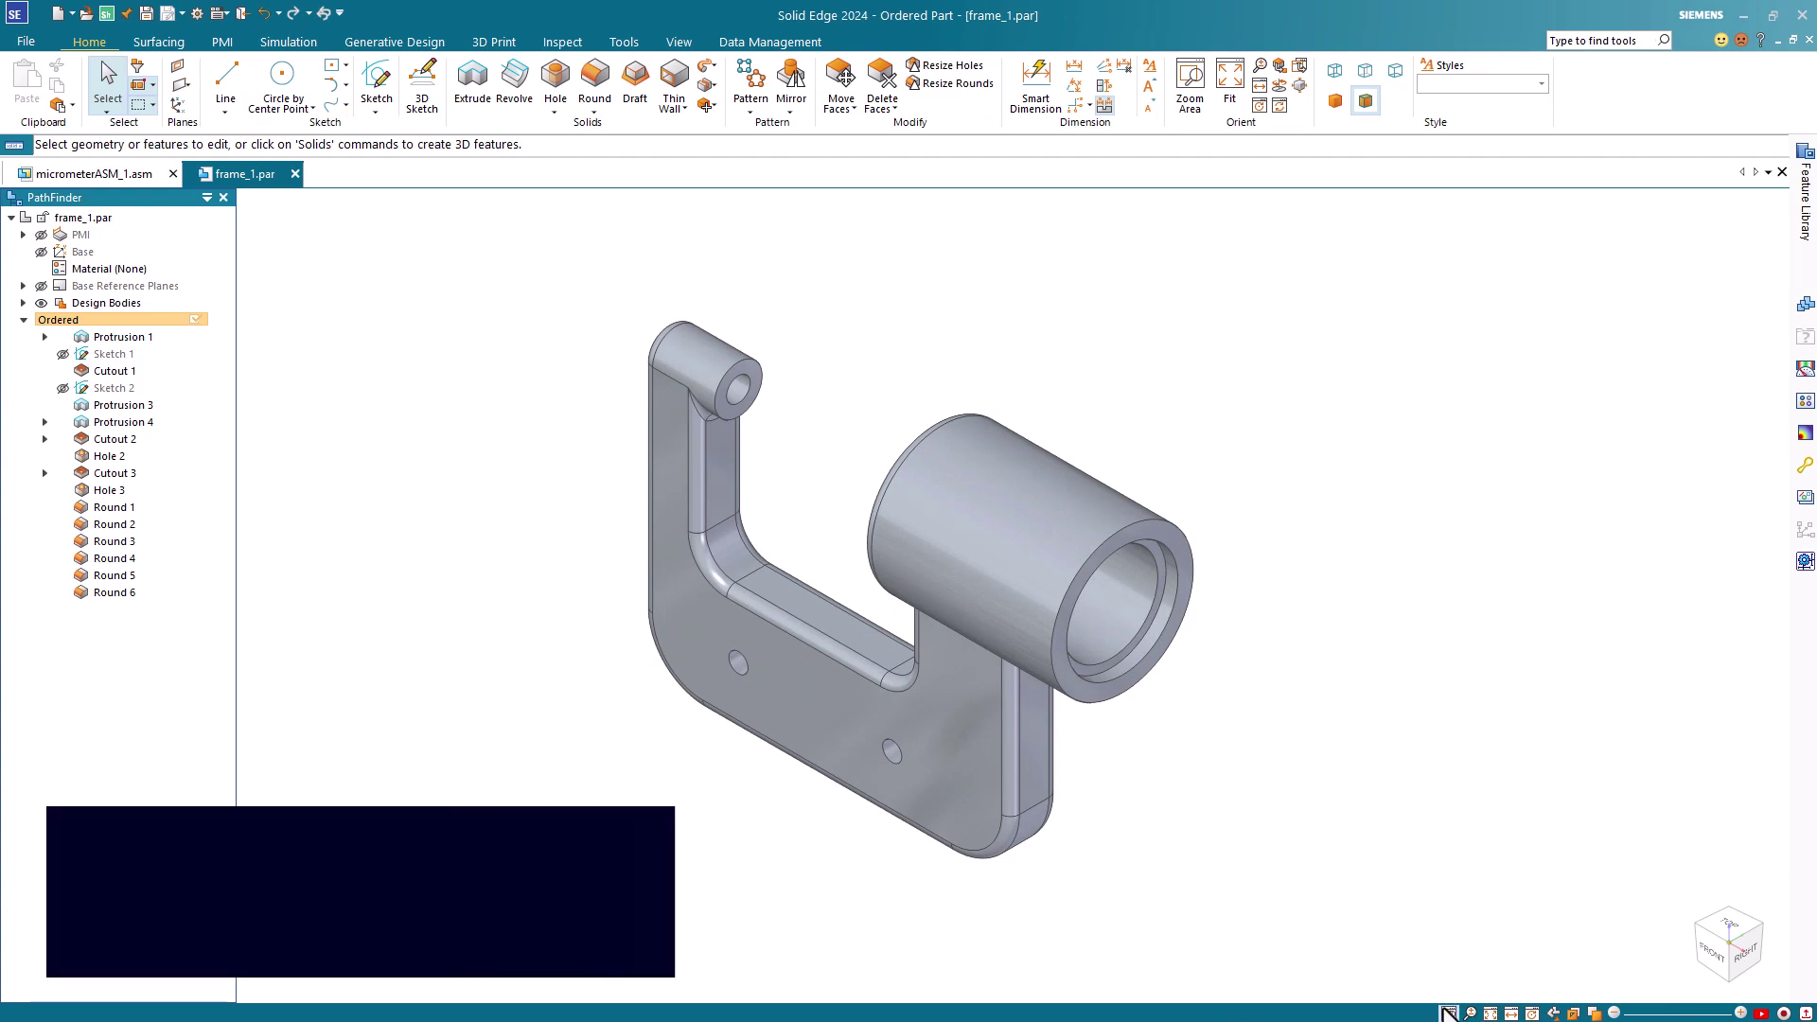
click(1449, 1013)
drag(613, 284, 794, 459)
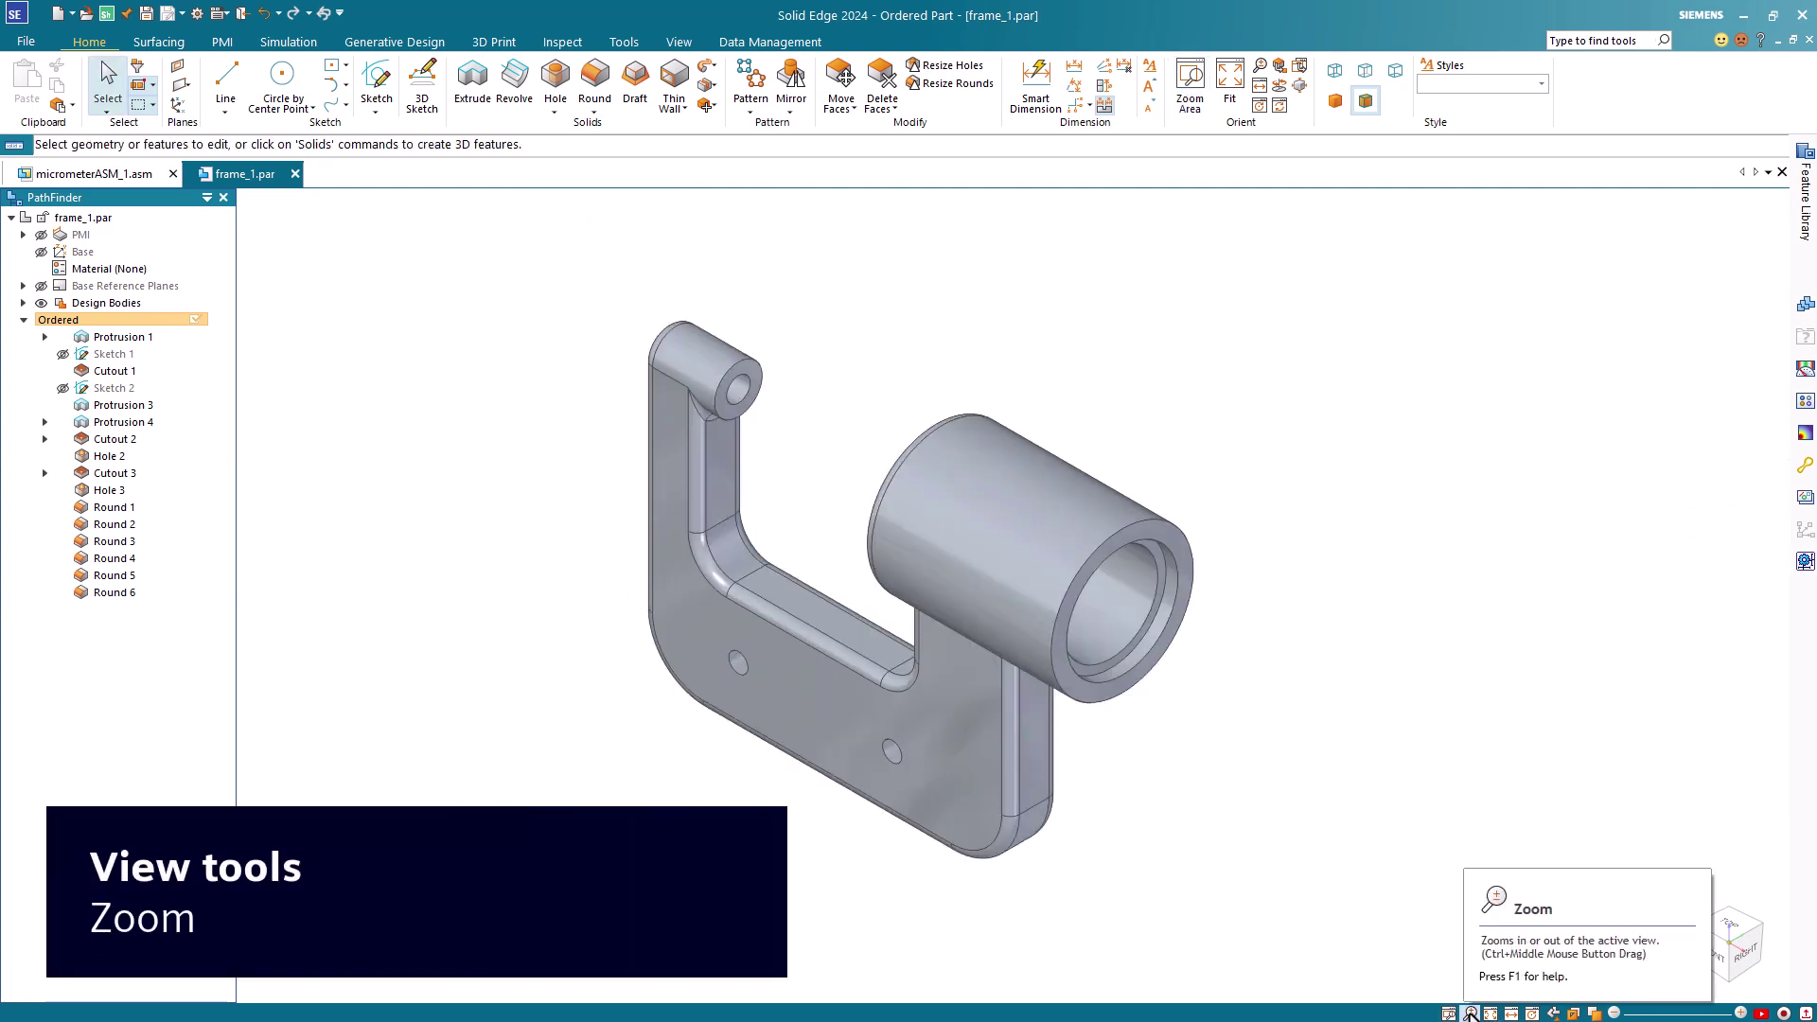
click(1471, 1013)
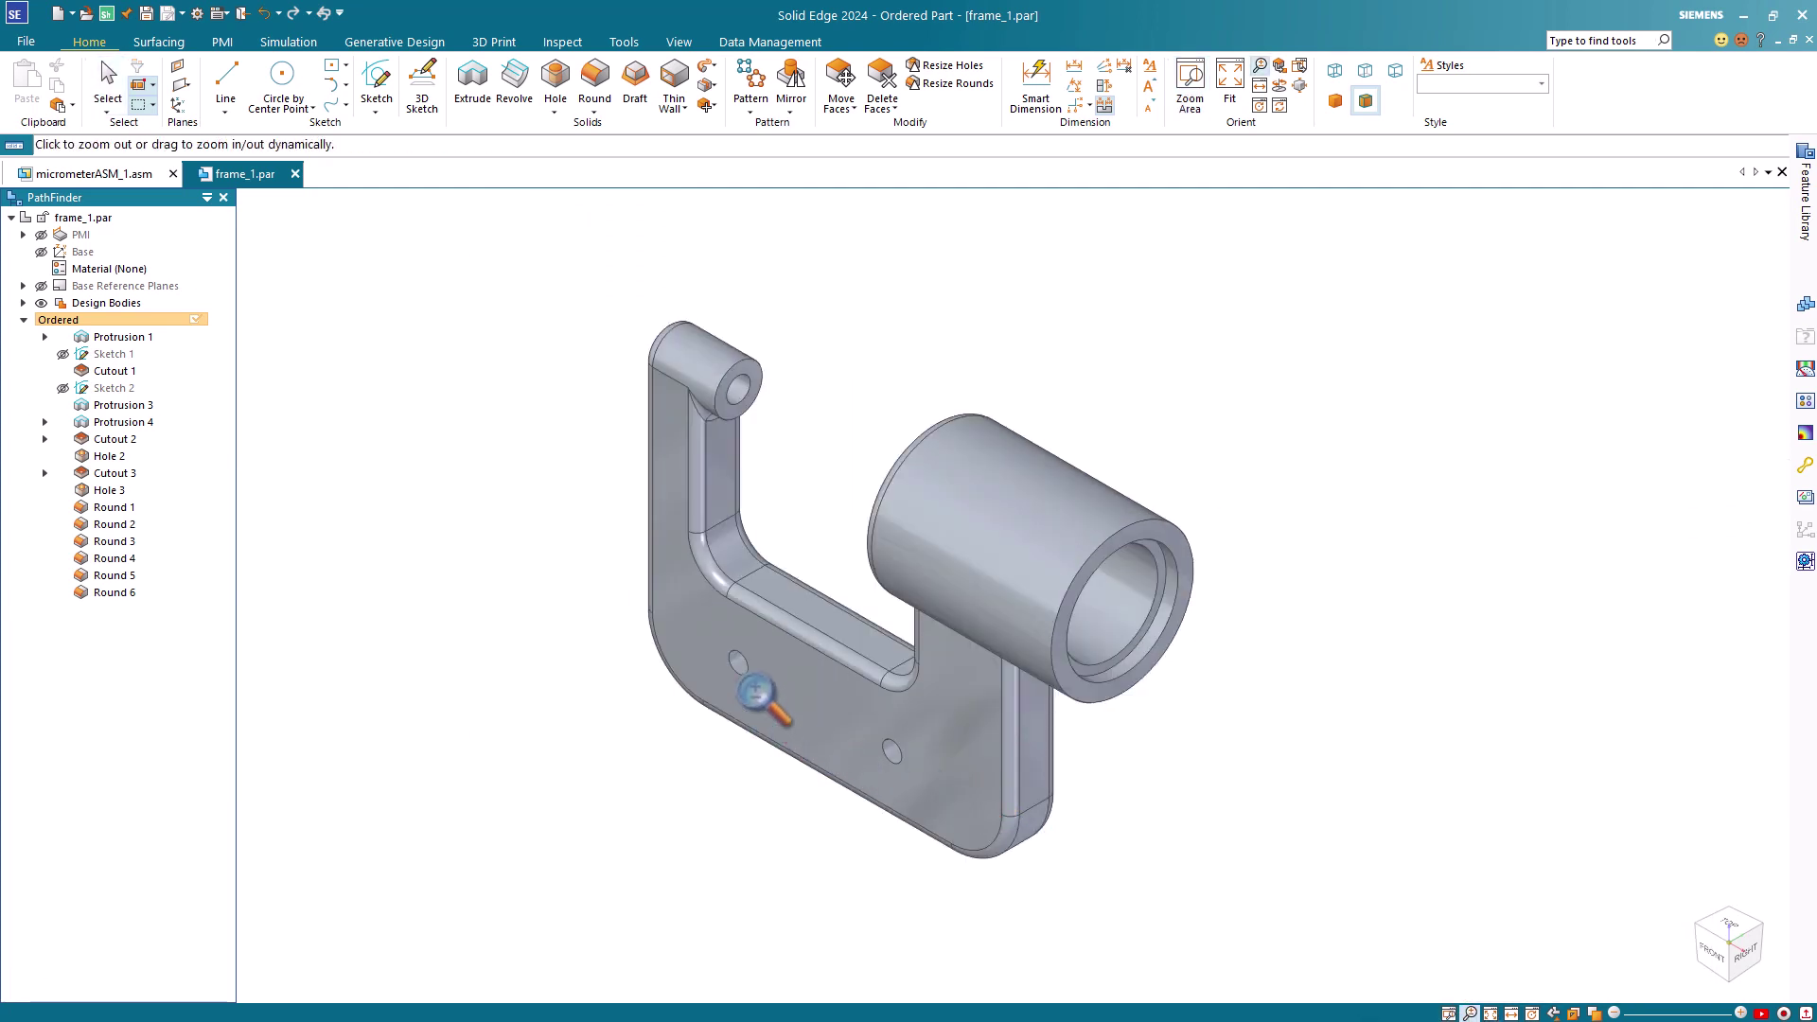
drag(756, 693, 843, 788)
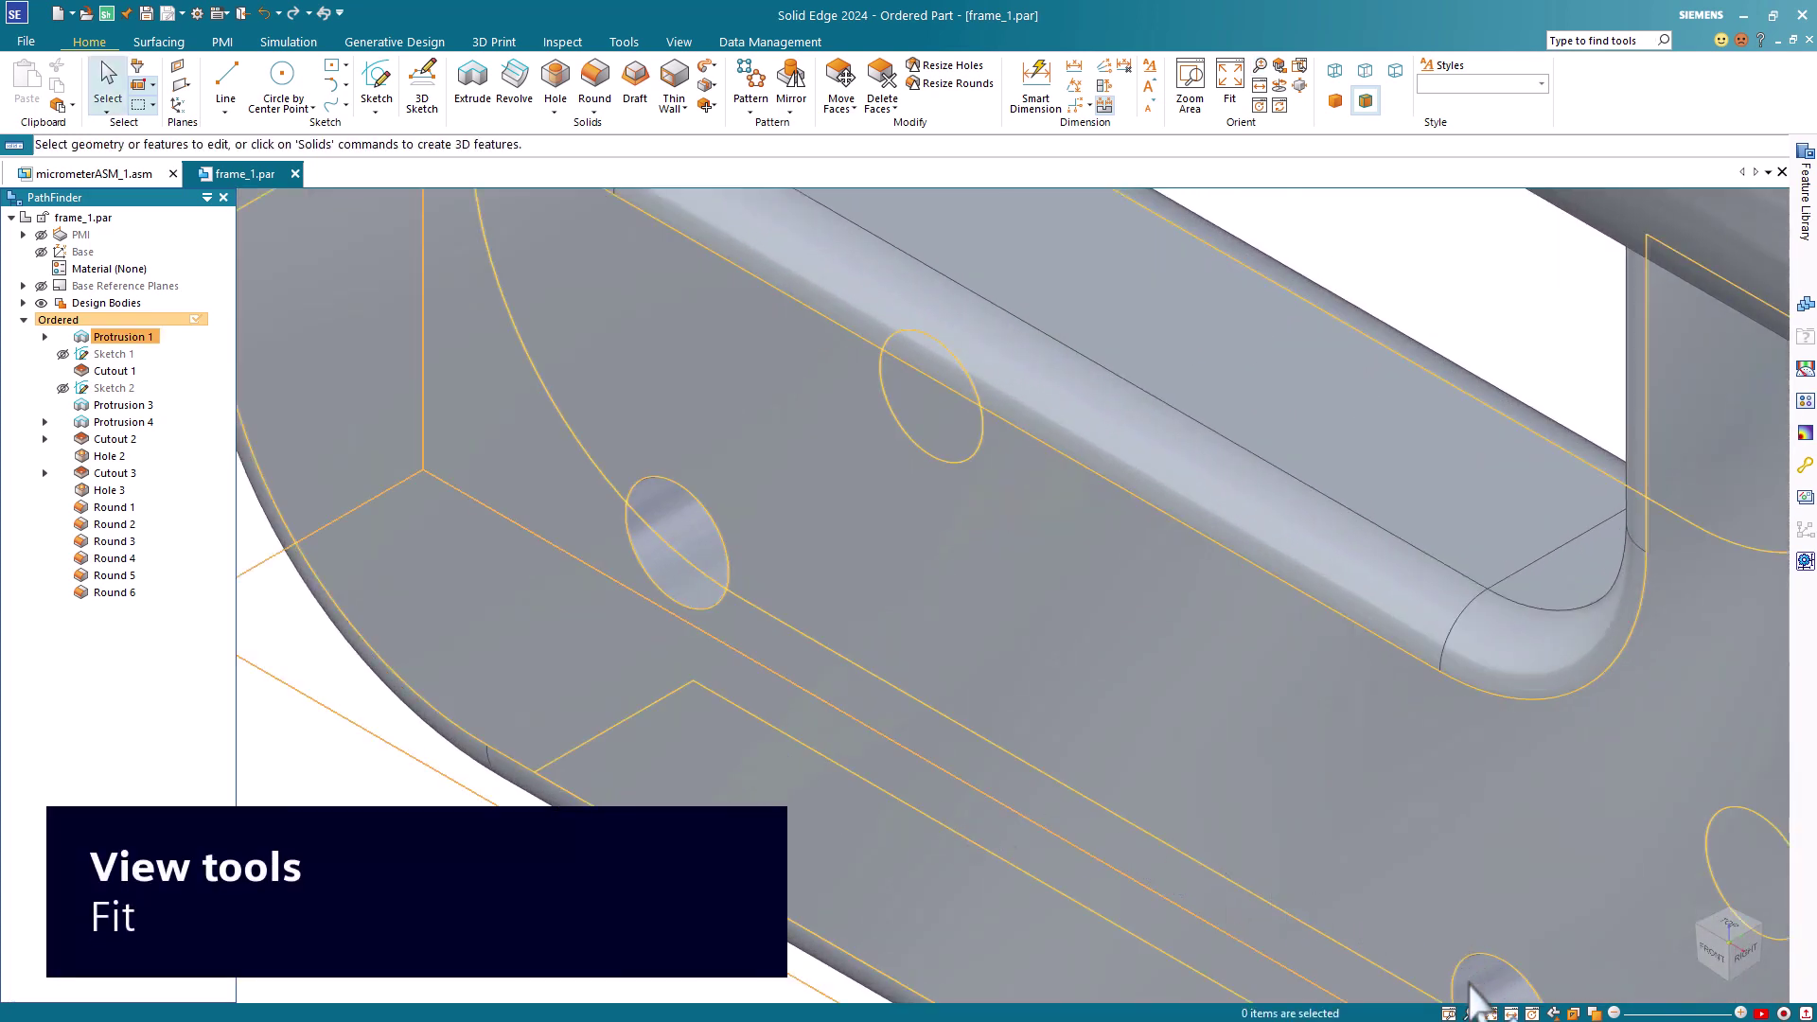
click(1490, 1013)
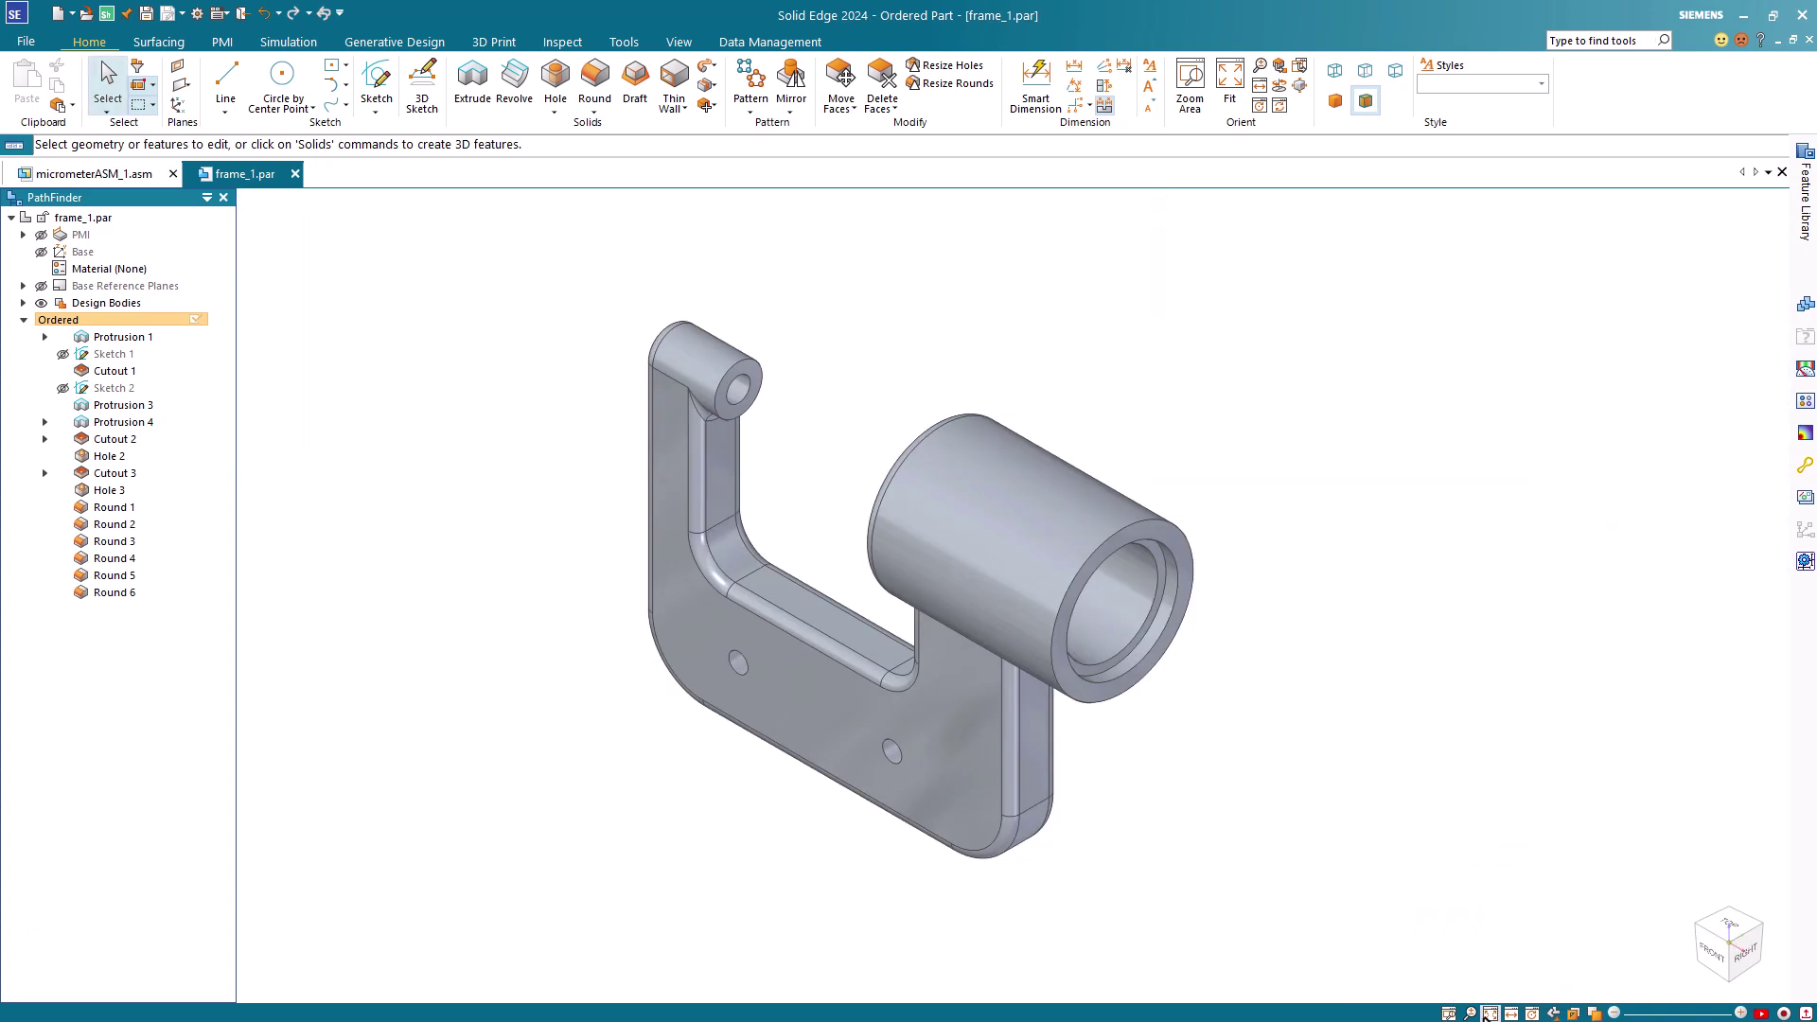
ctrl+middle_drag(1488, 1015, 1410, 984)
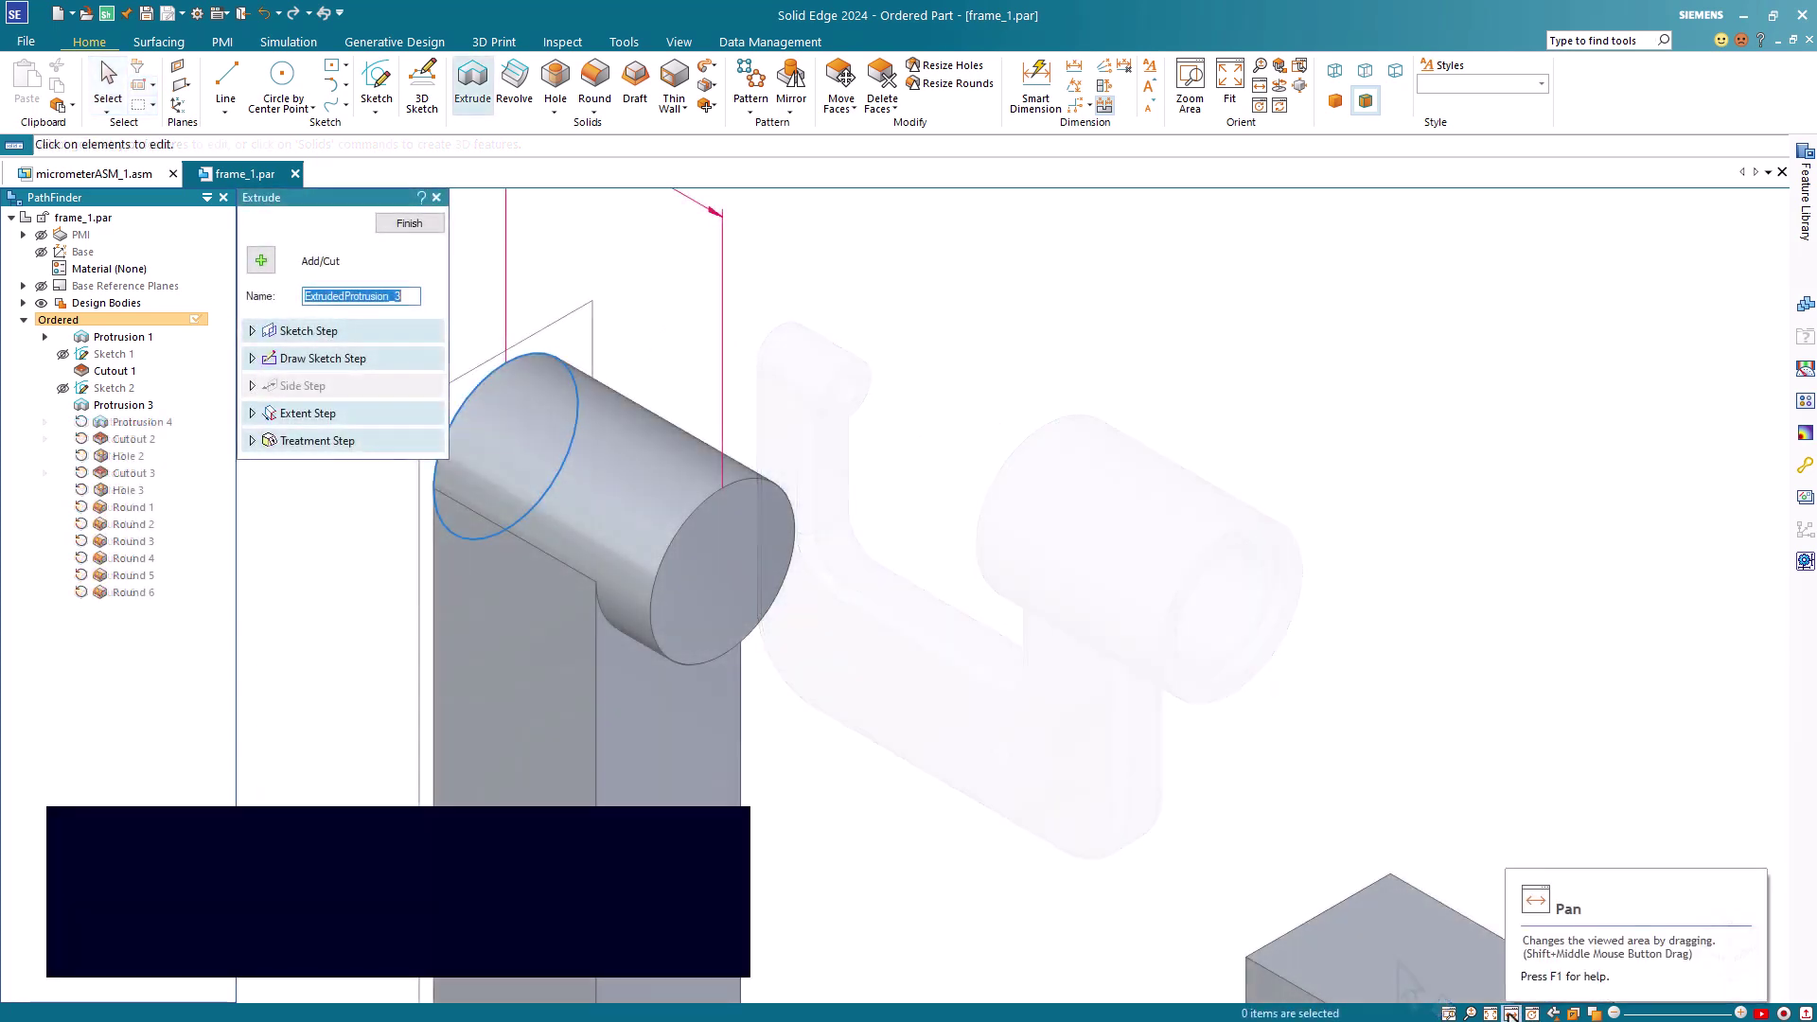
drag(659, 491, 1077, 569)
key(e)
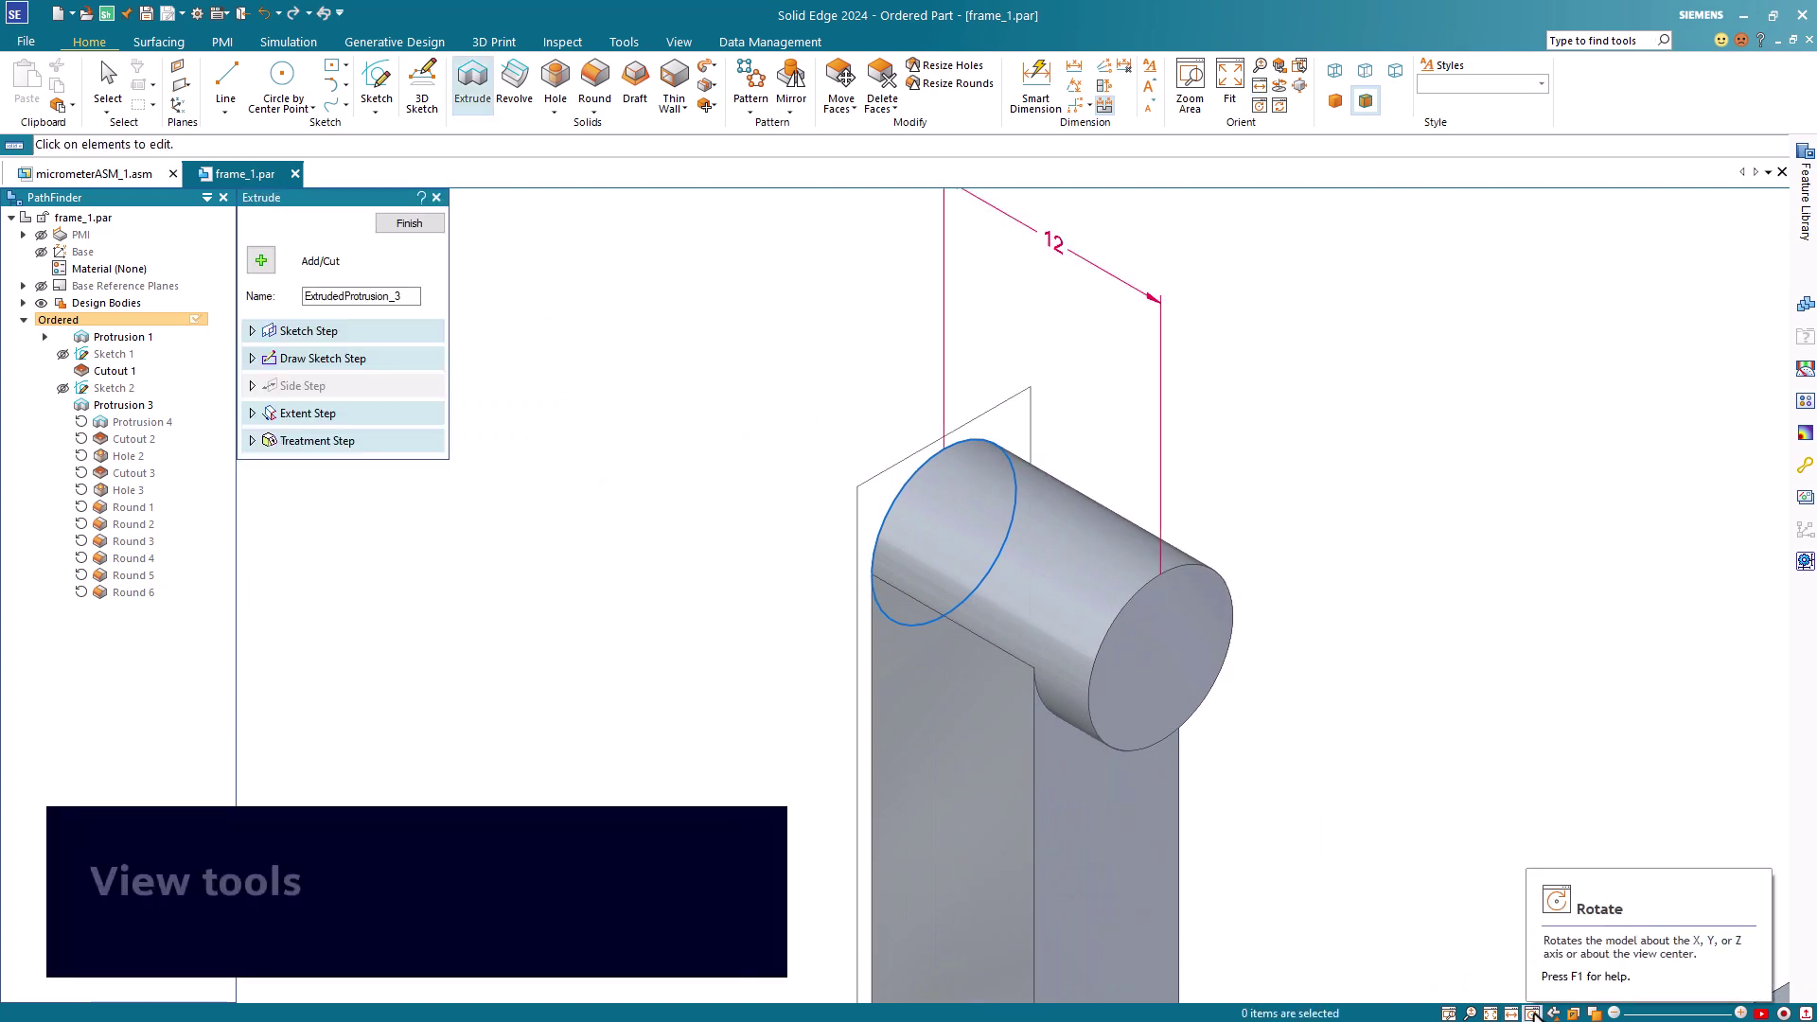
click(1532, 1013)
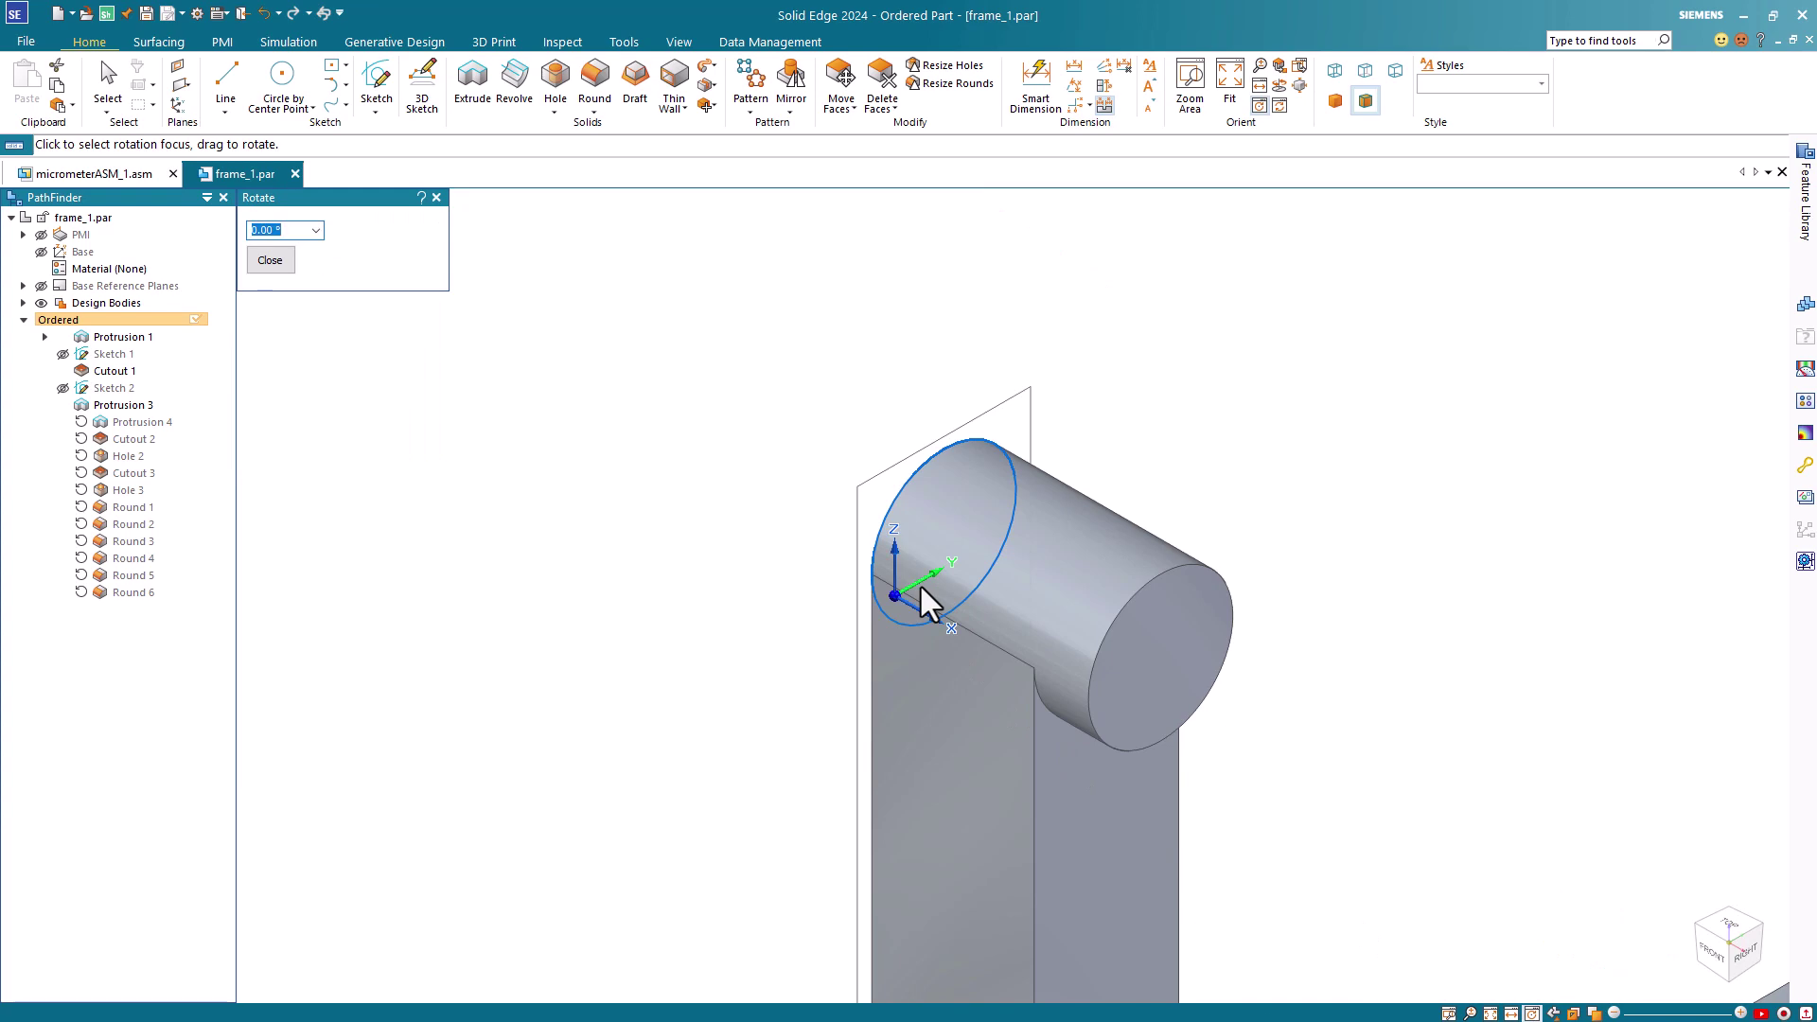
drag(925, 598, 1054, 524)
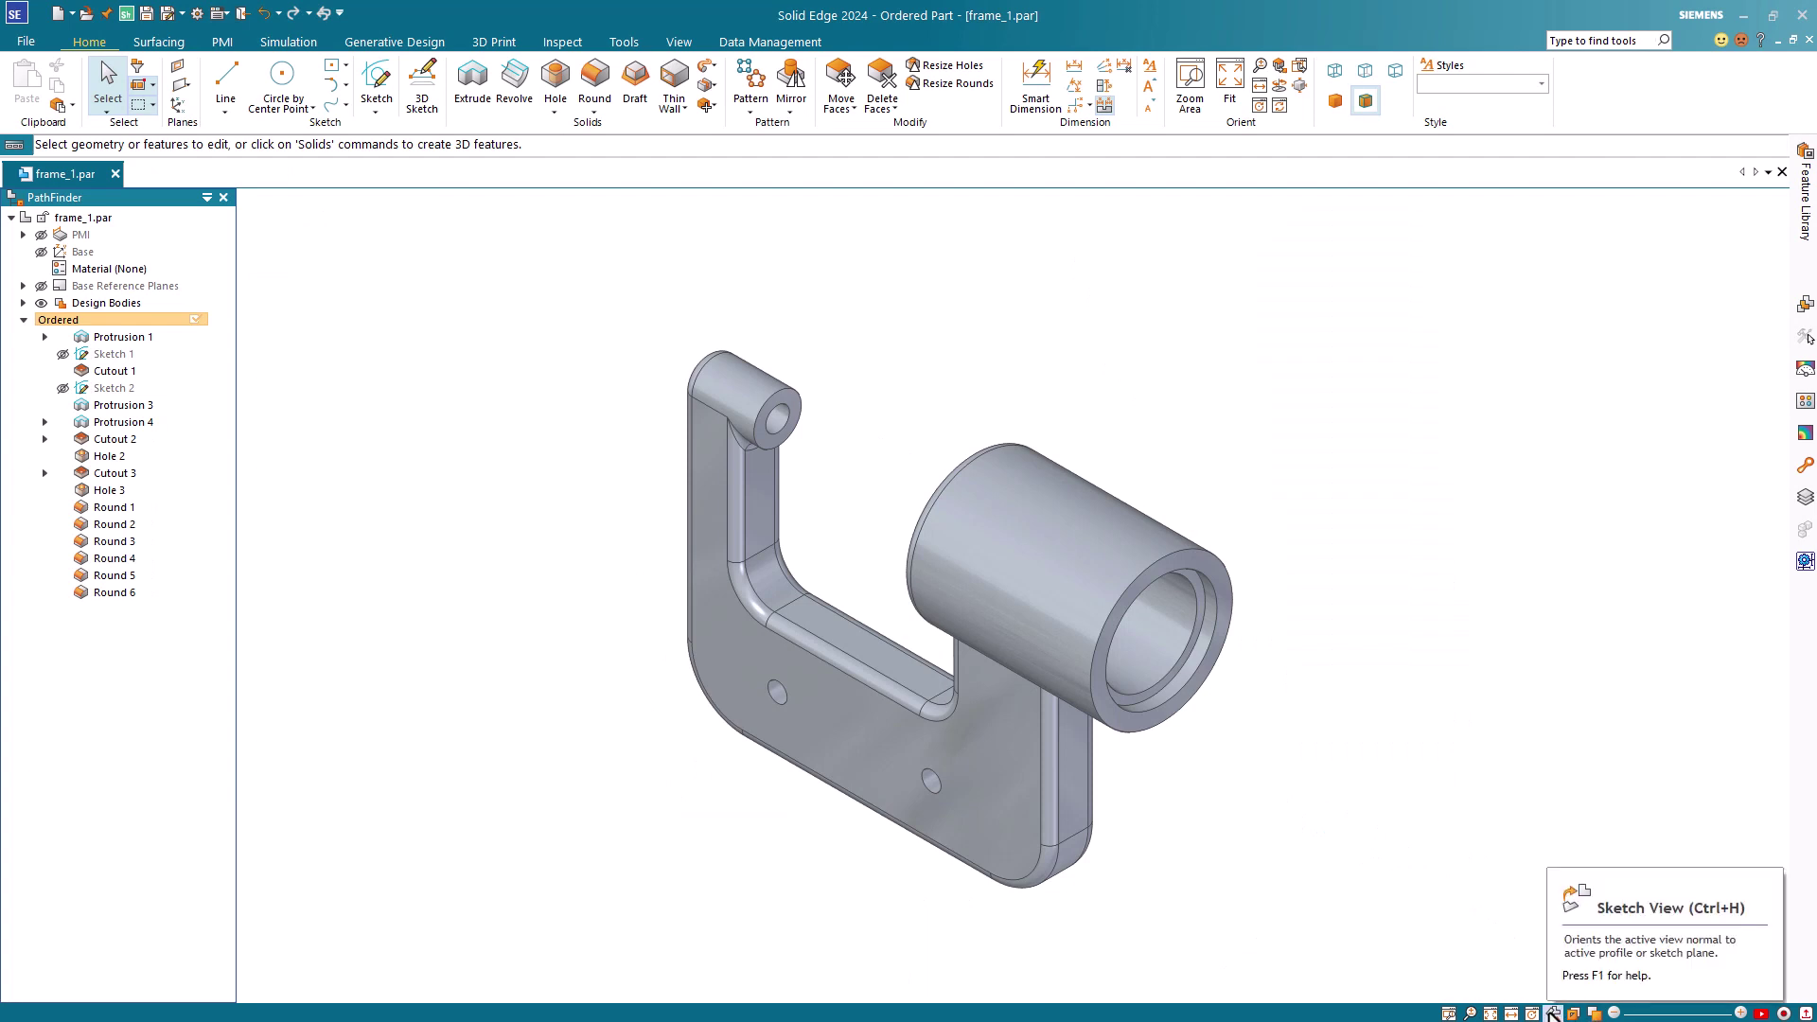
click(1553, 1013)
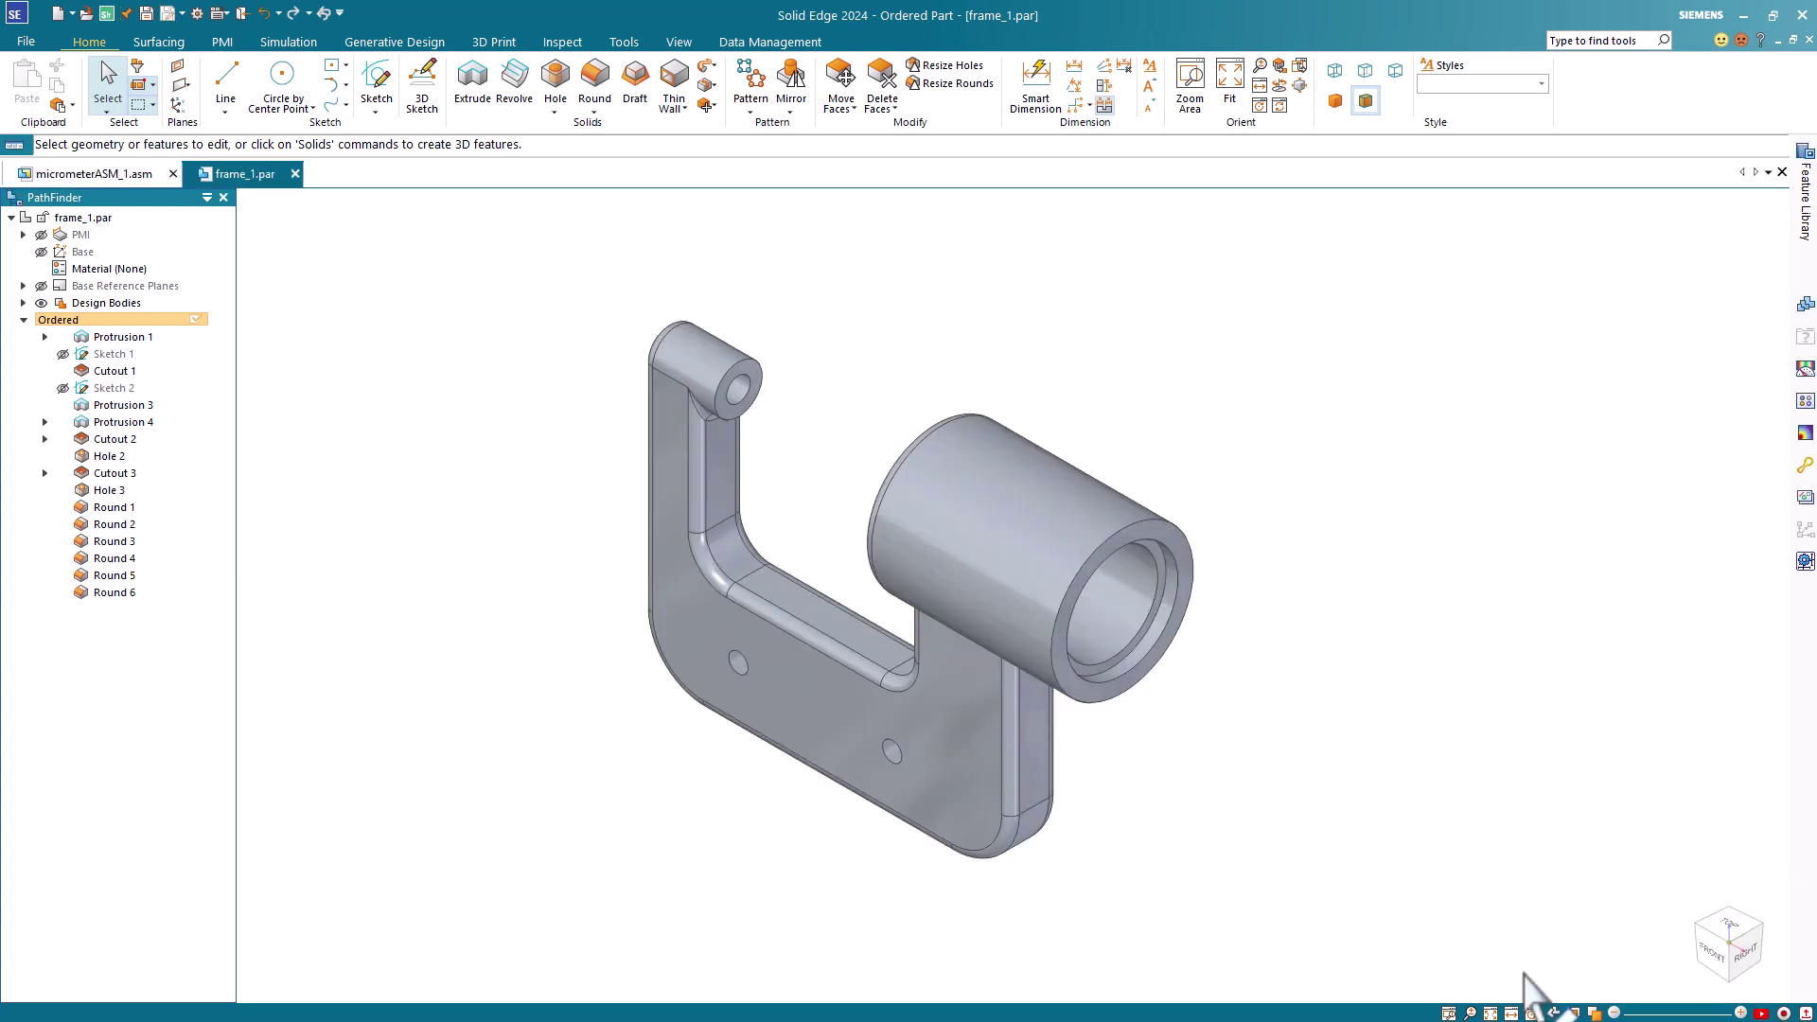
- Cycle through front, back, left, right, top, bottom, dimetric, isometric and trimetric views
click(1573, 1013)
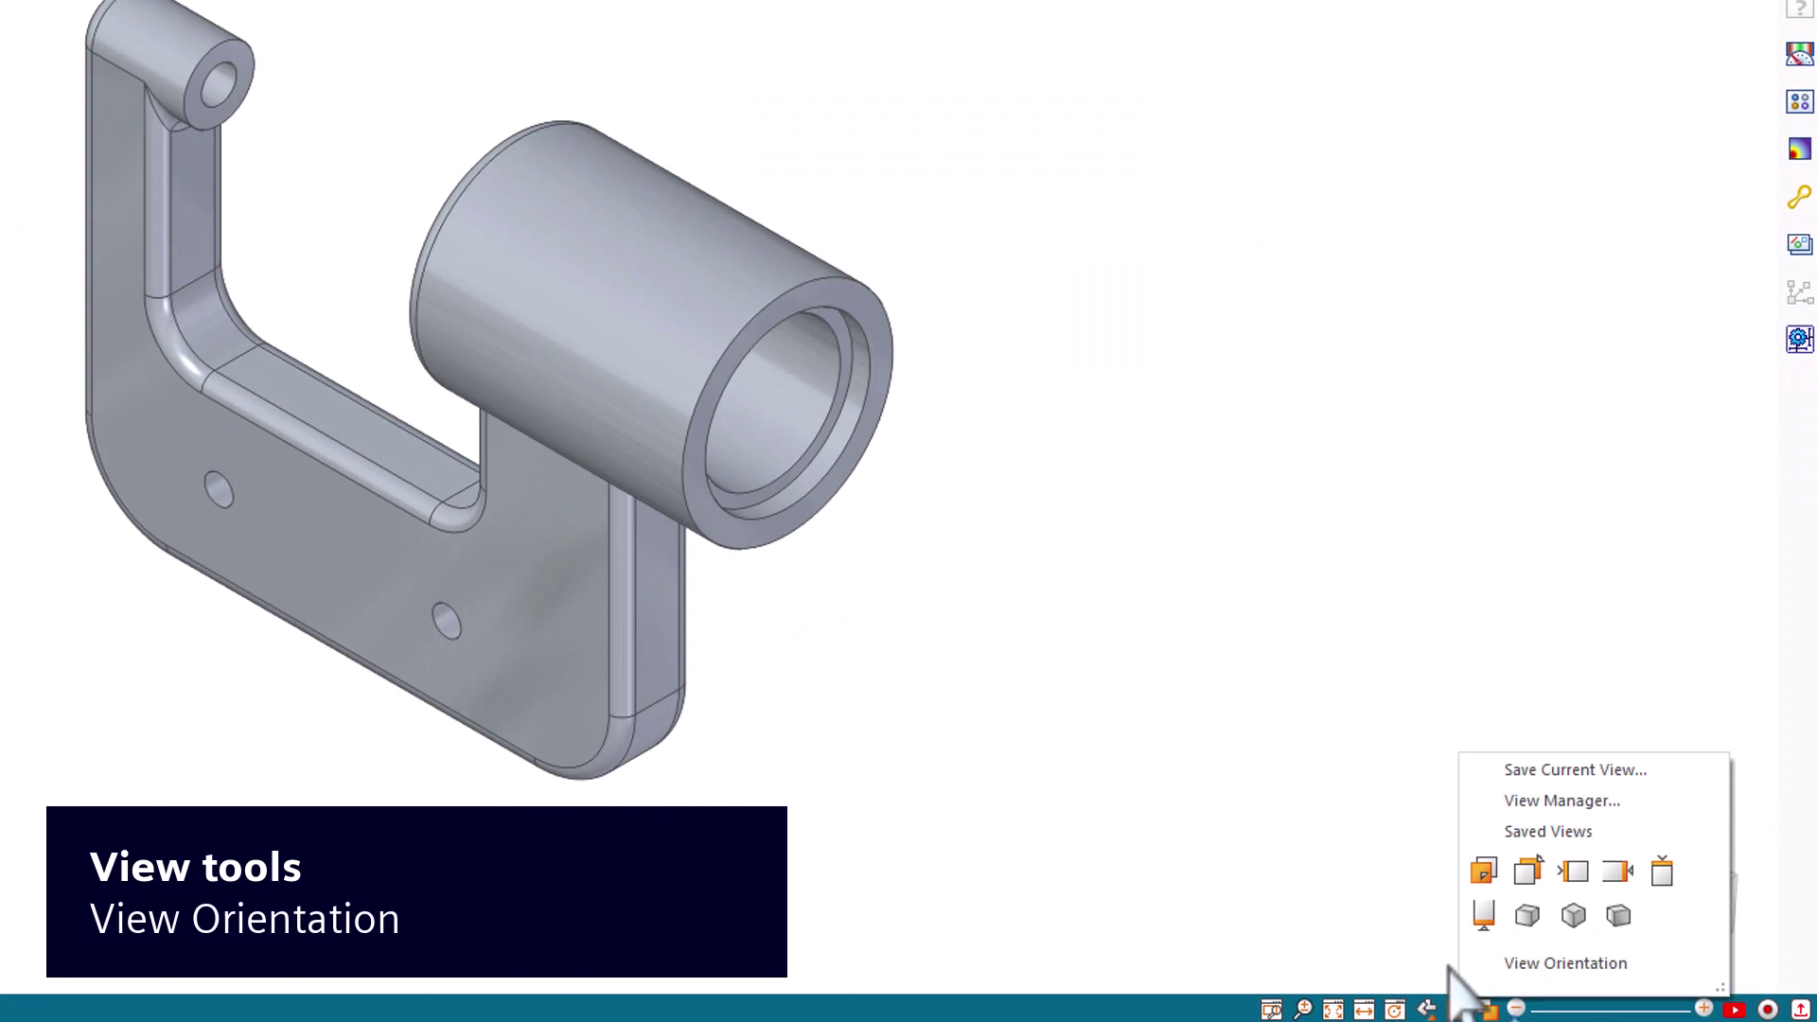
click(1483, 871)
click(1528, 871)
click(1572, 870)
click(1629, 880)
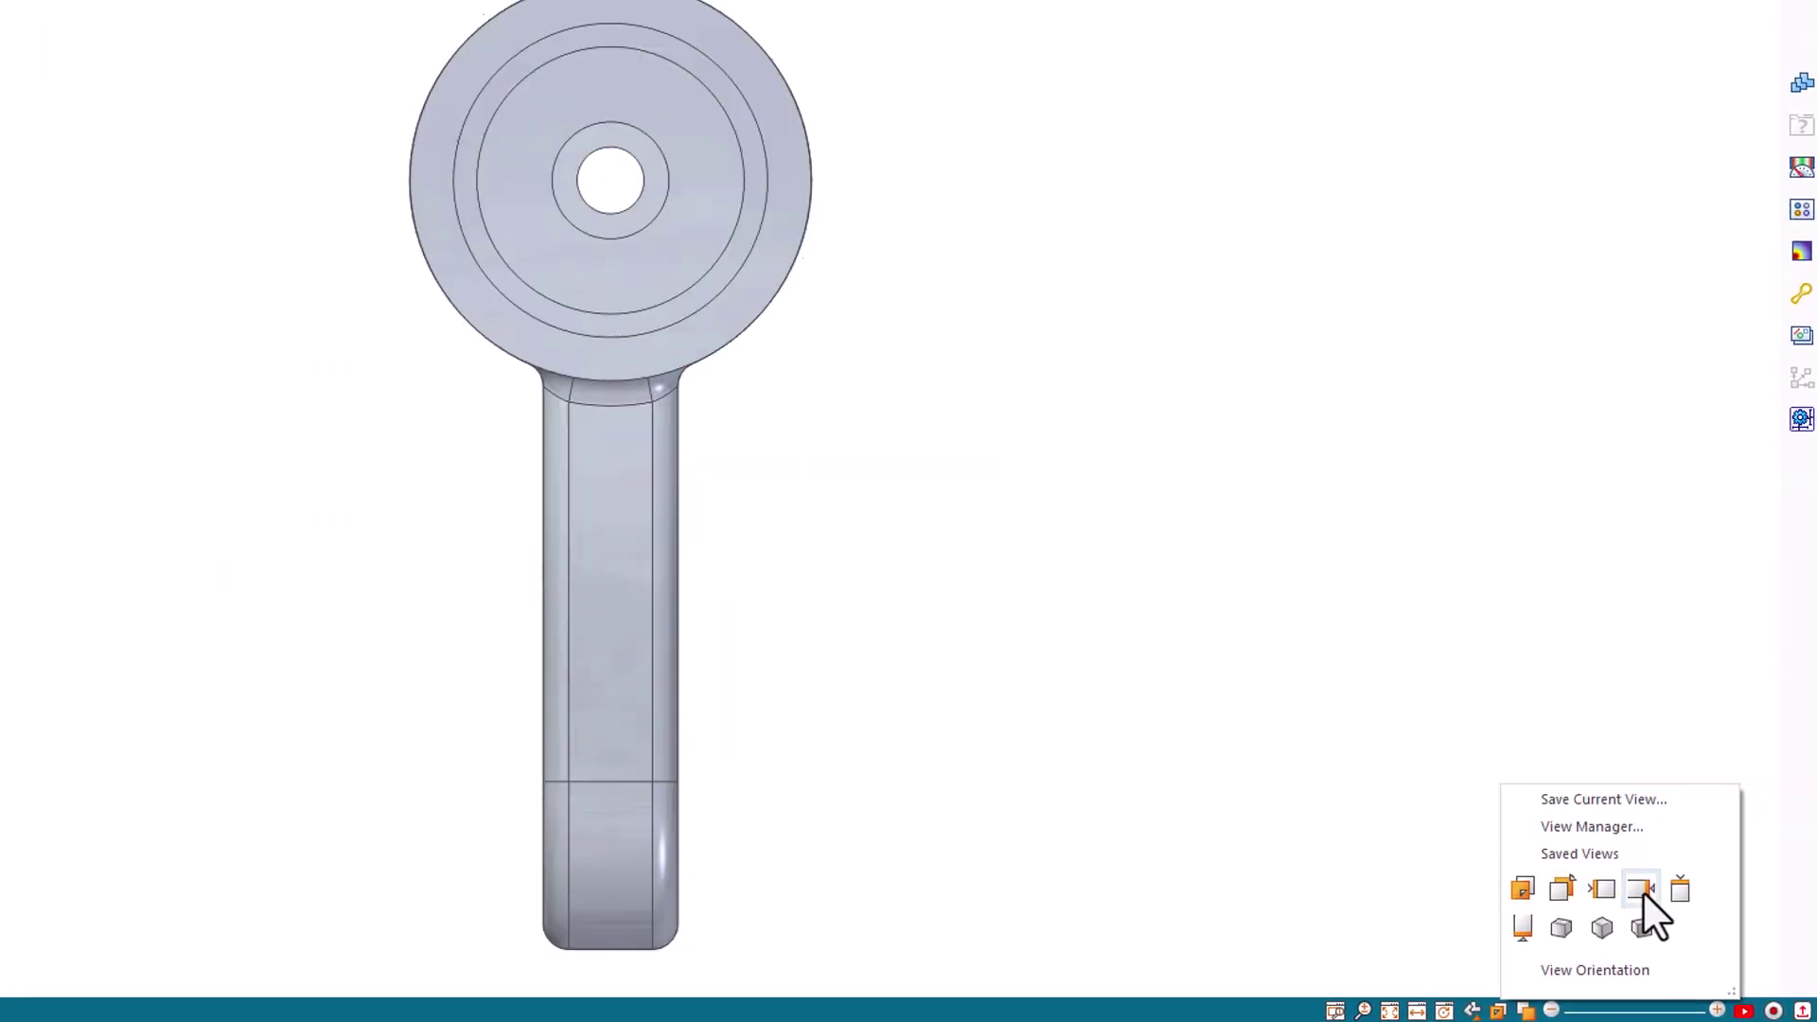
click(1671, 881)
click(1505, 921)
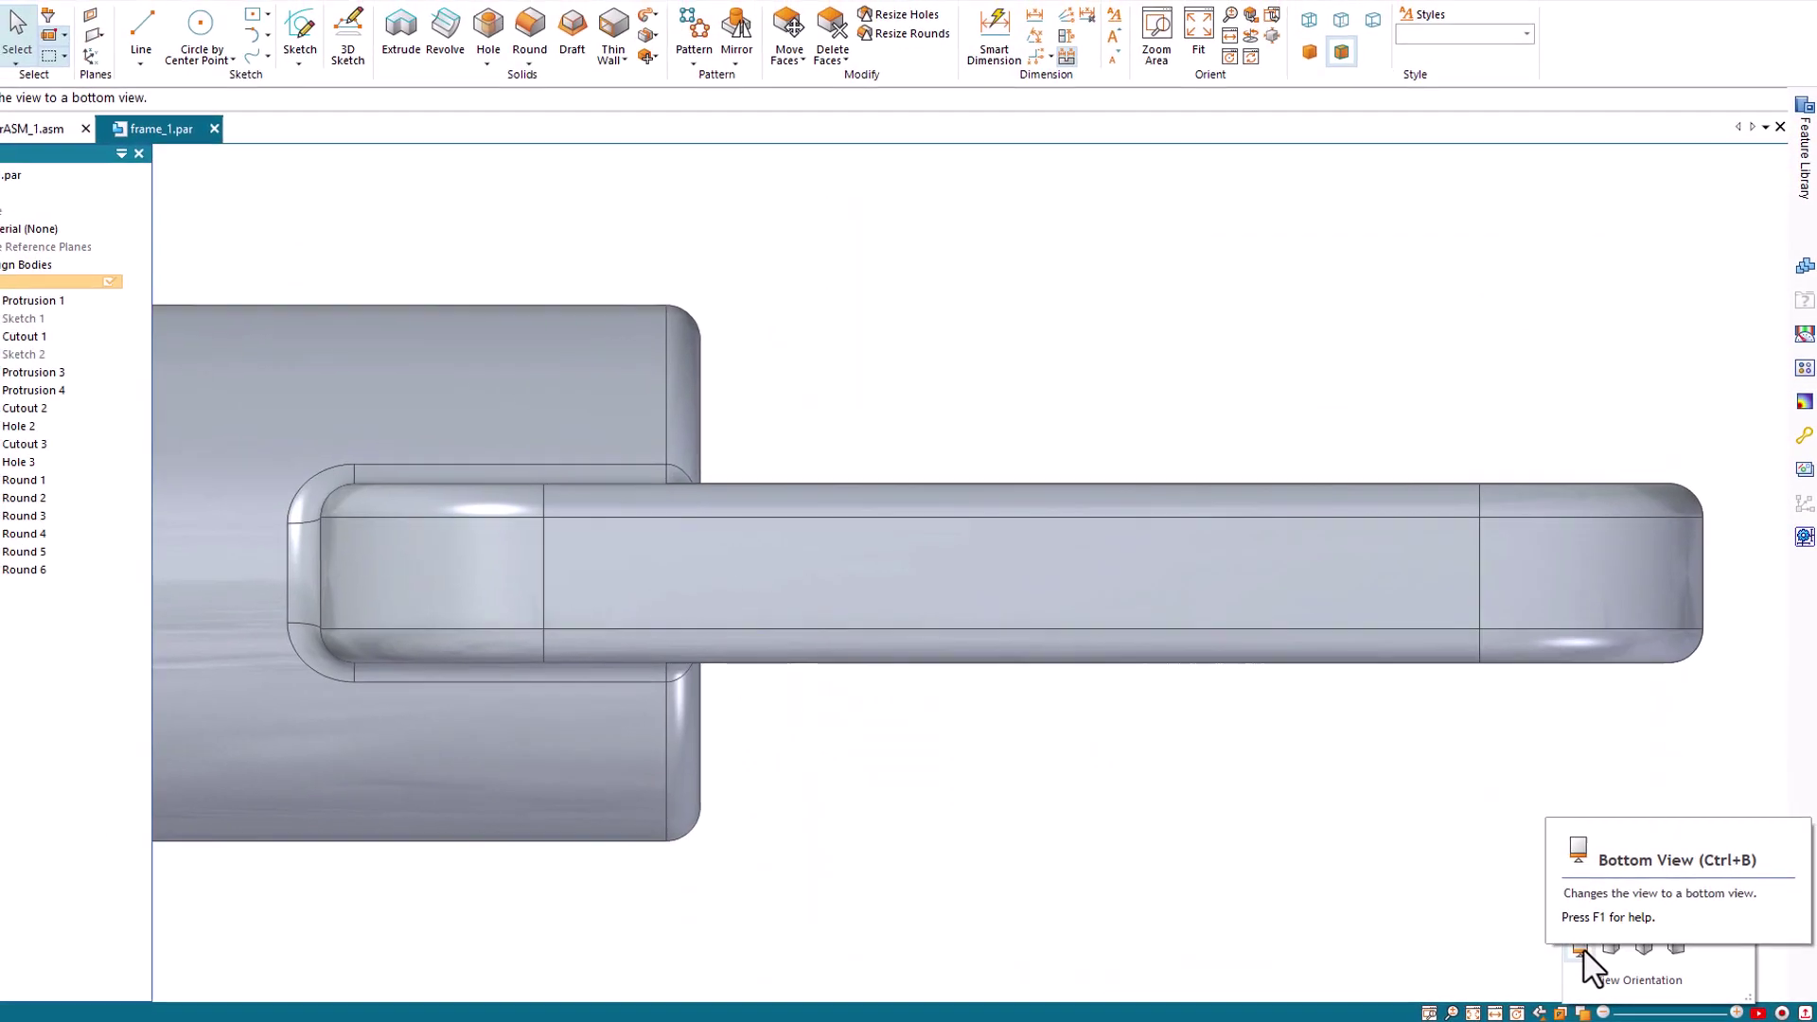
click(1611, 947)
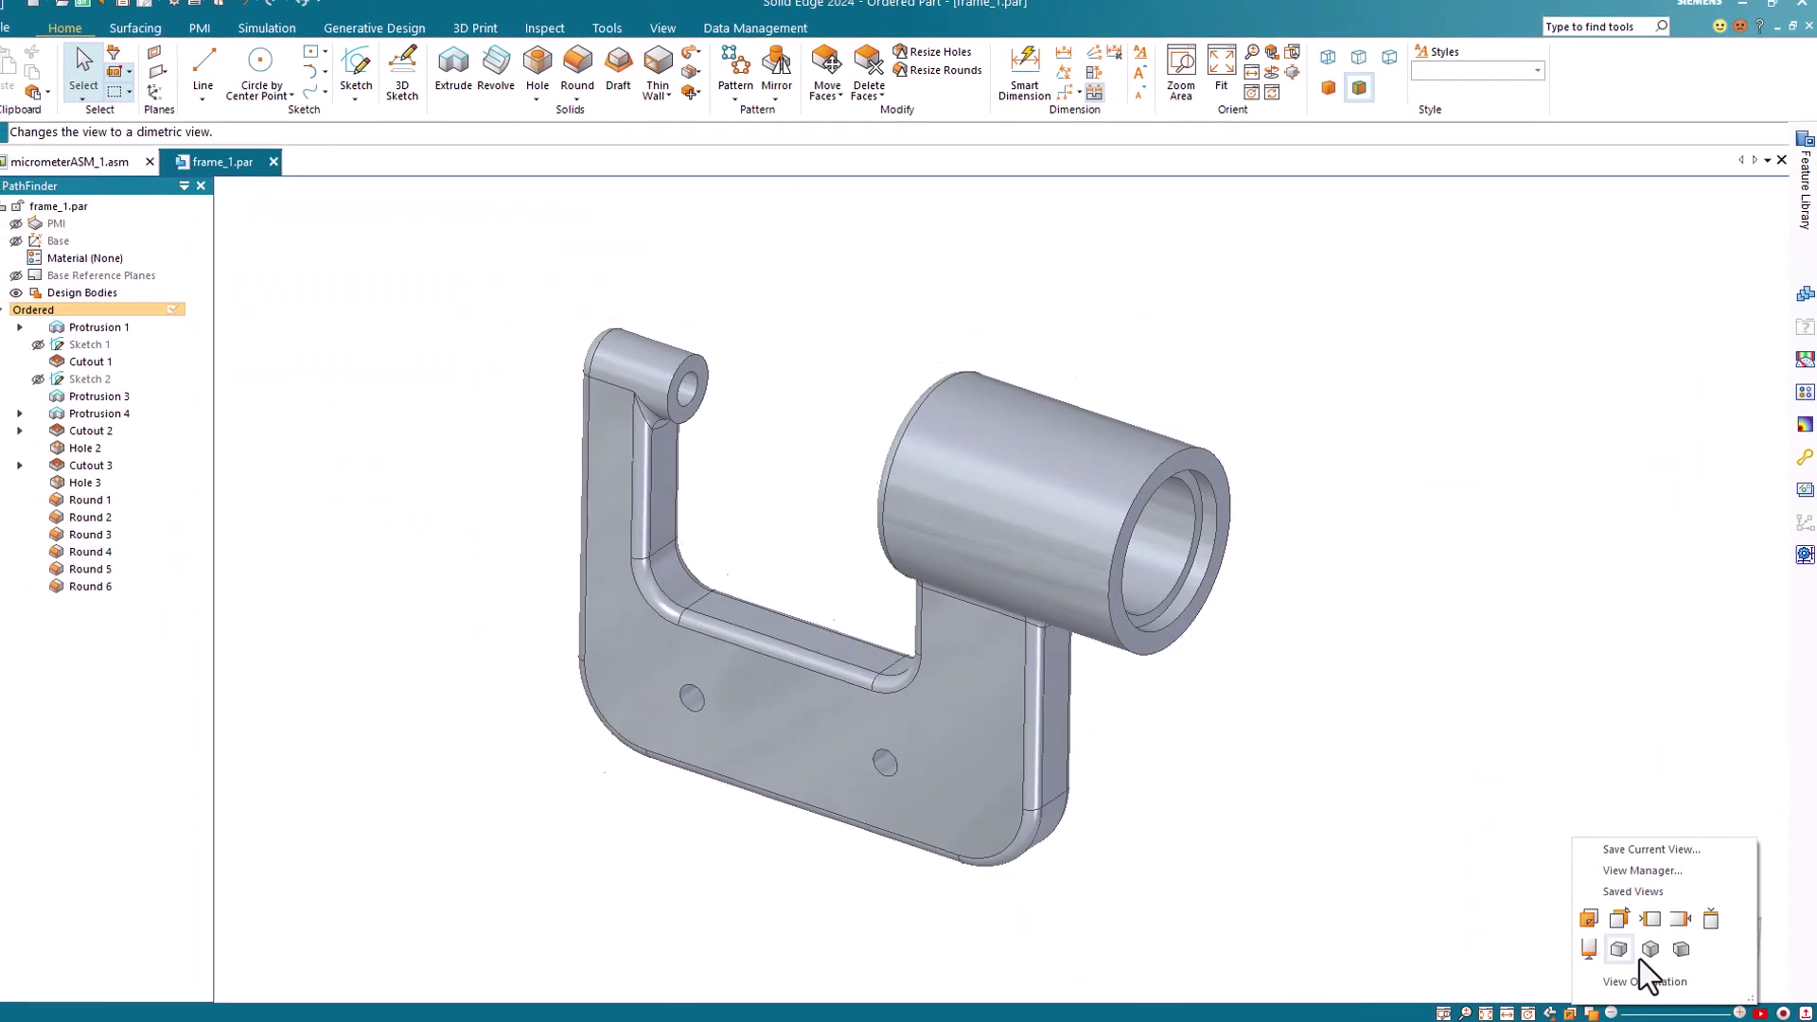
click(1643, 948)
click(1676, 947)
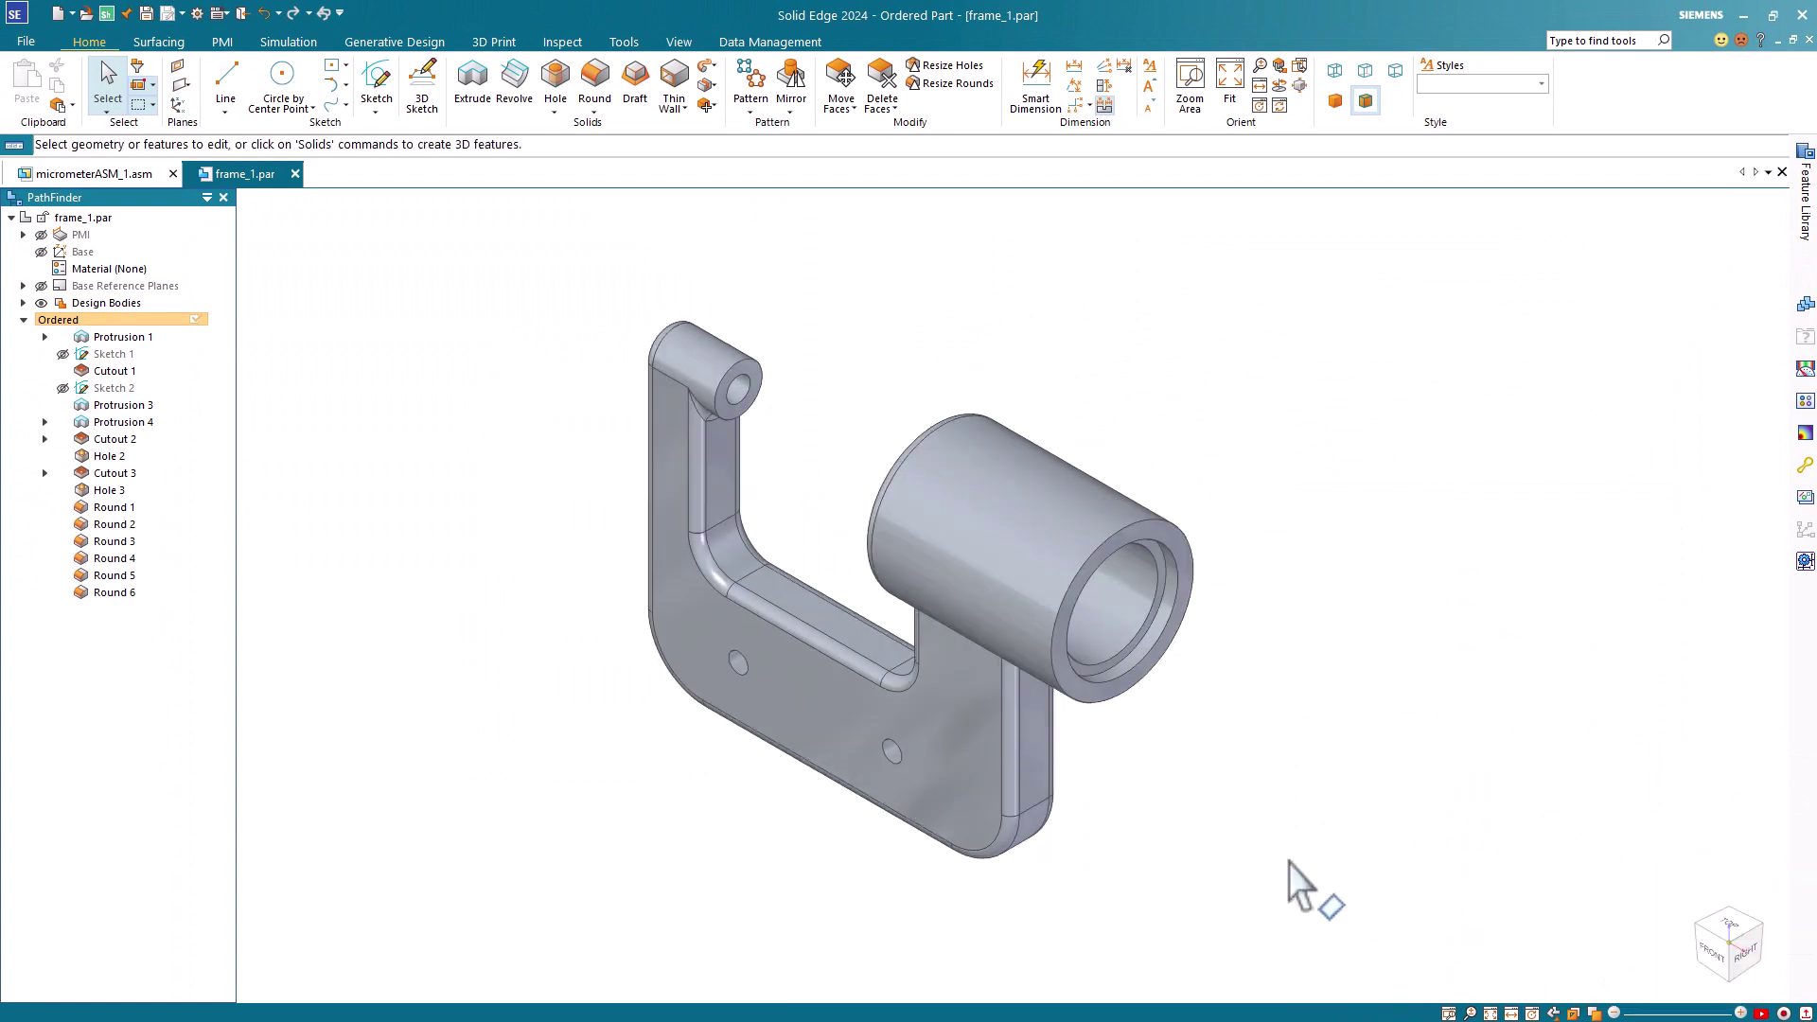
- Zoom in on the hole boss, save it as named view 'view1', then restore it
middle_drag(1289, 863, 1094, 750)
scroll(914, 534, up, 5)
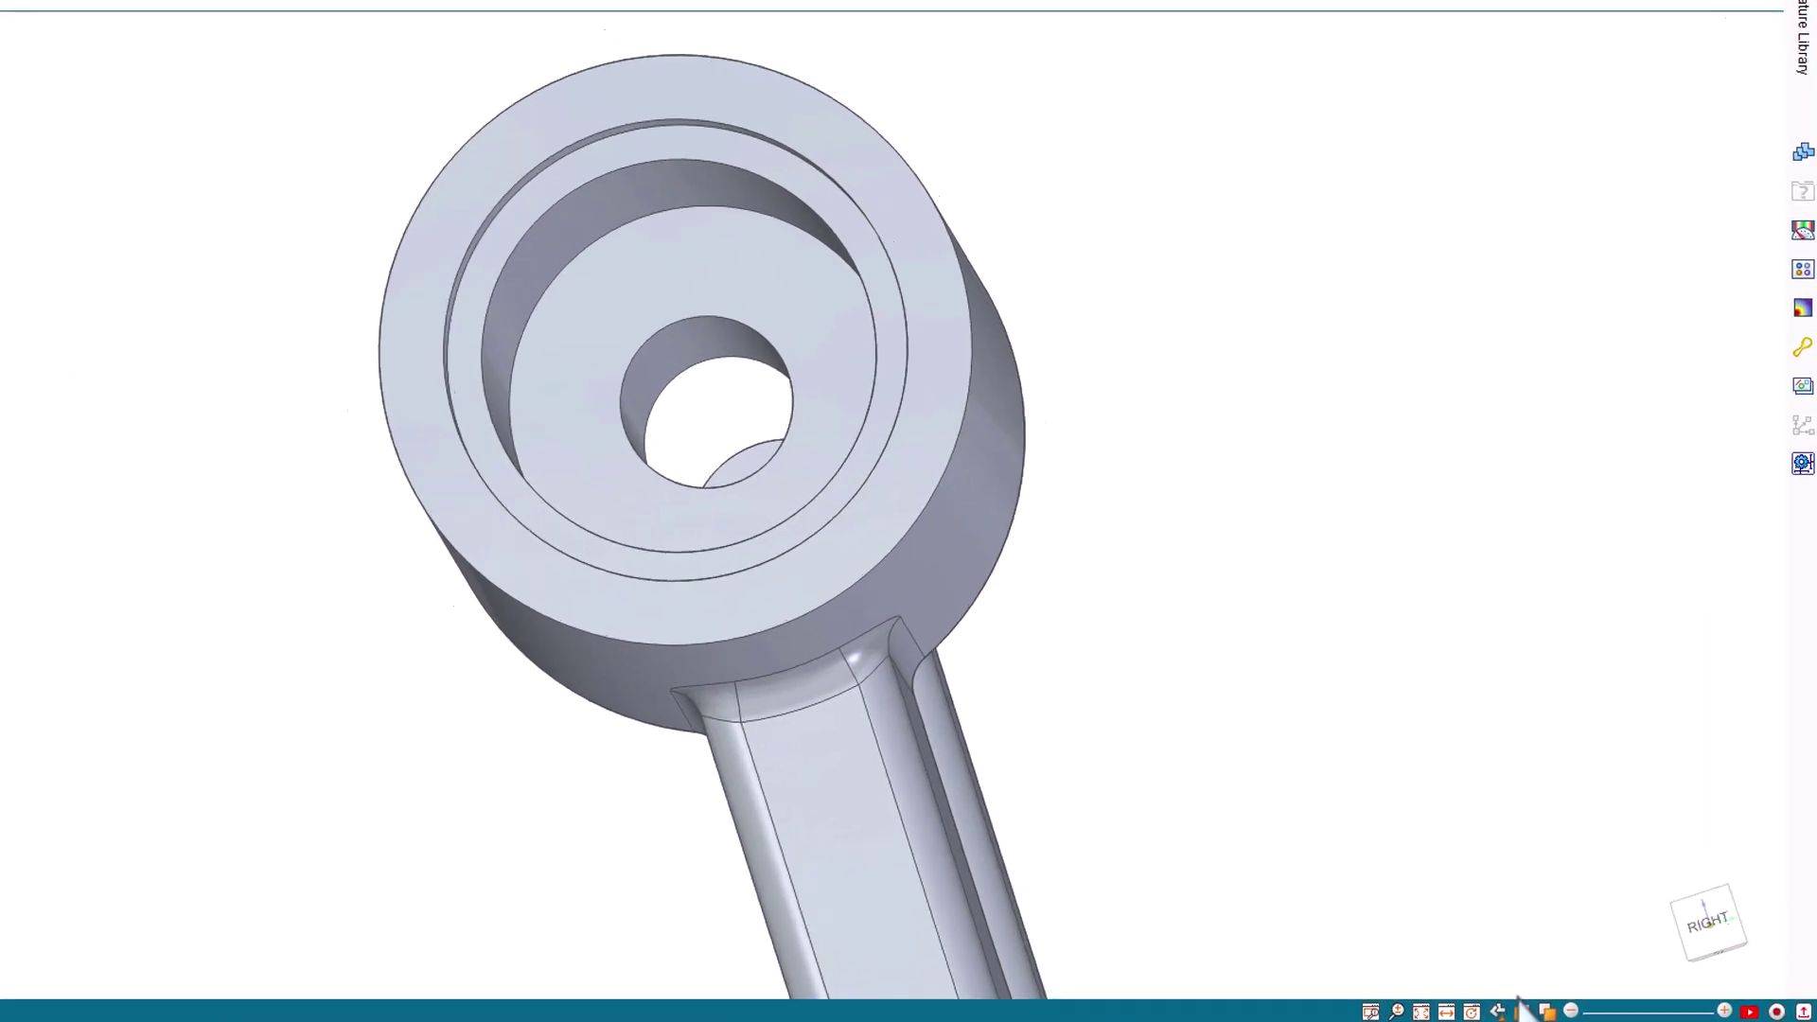
click(1574, 1012)
click(1514, 757)
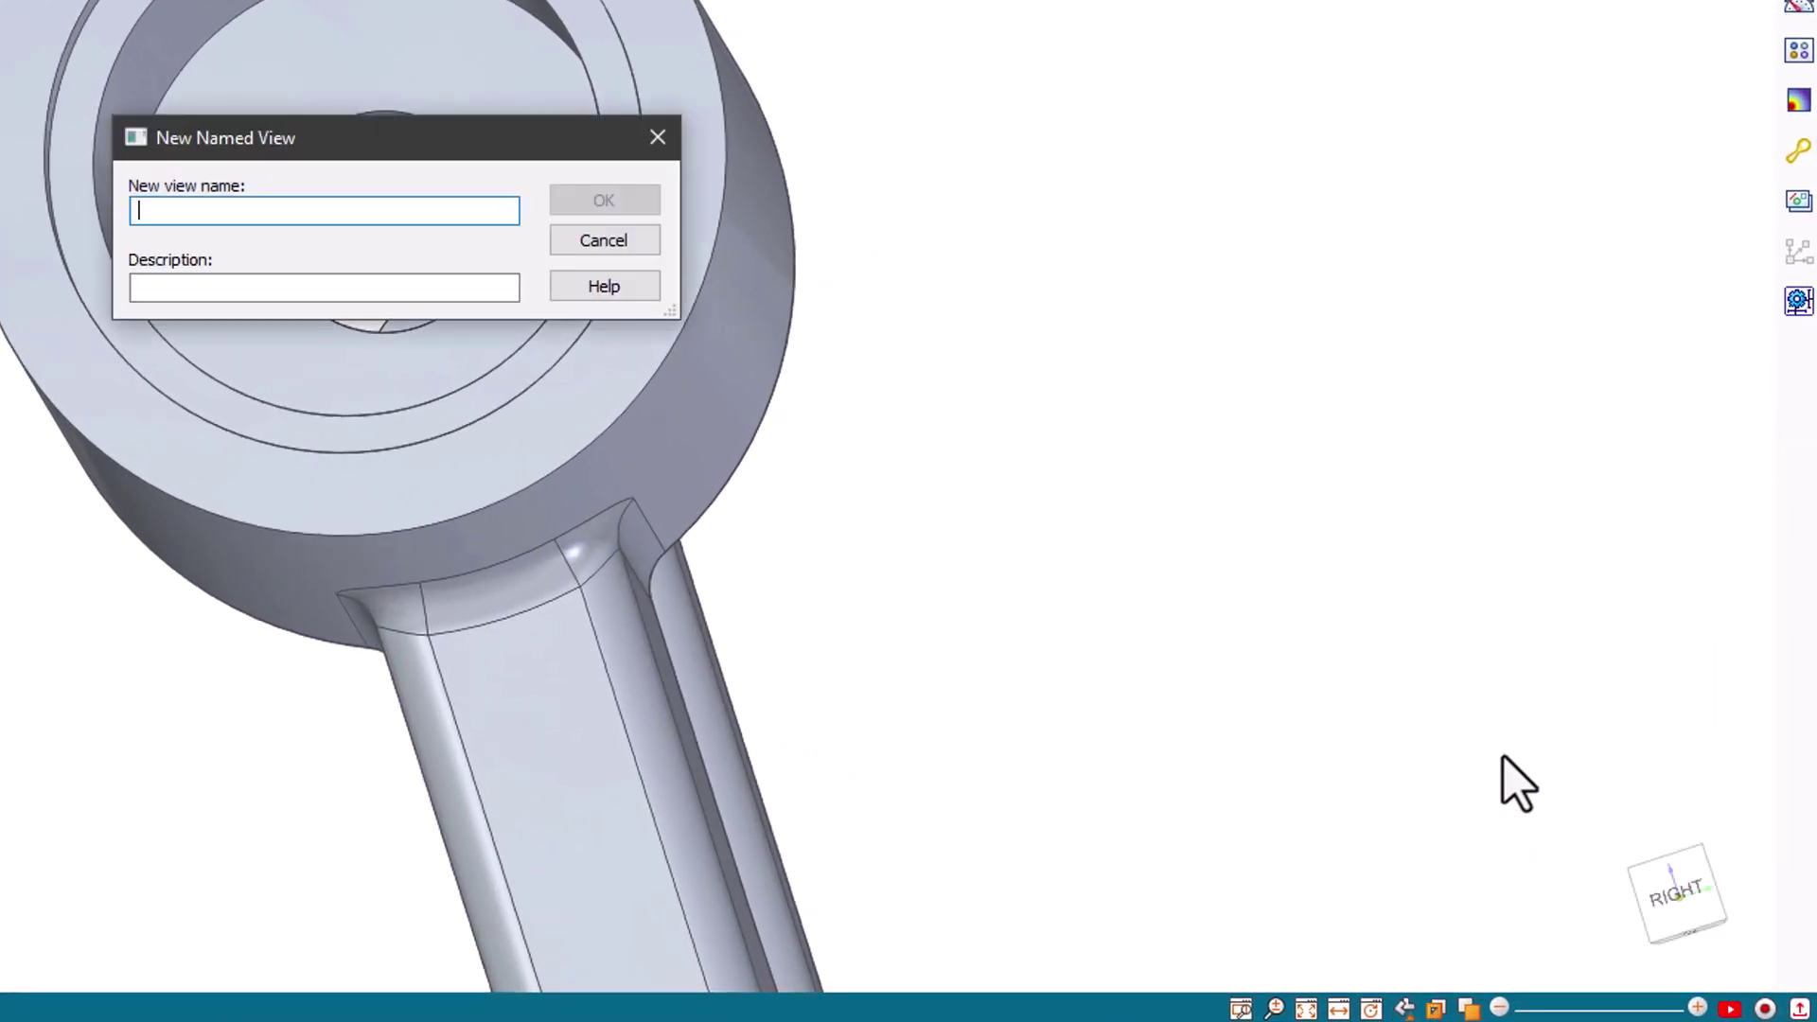
text(view1)
key(Return)
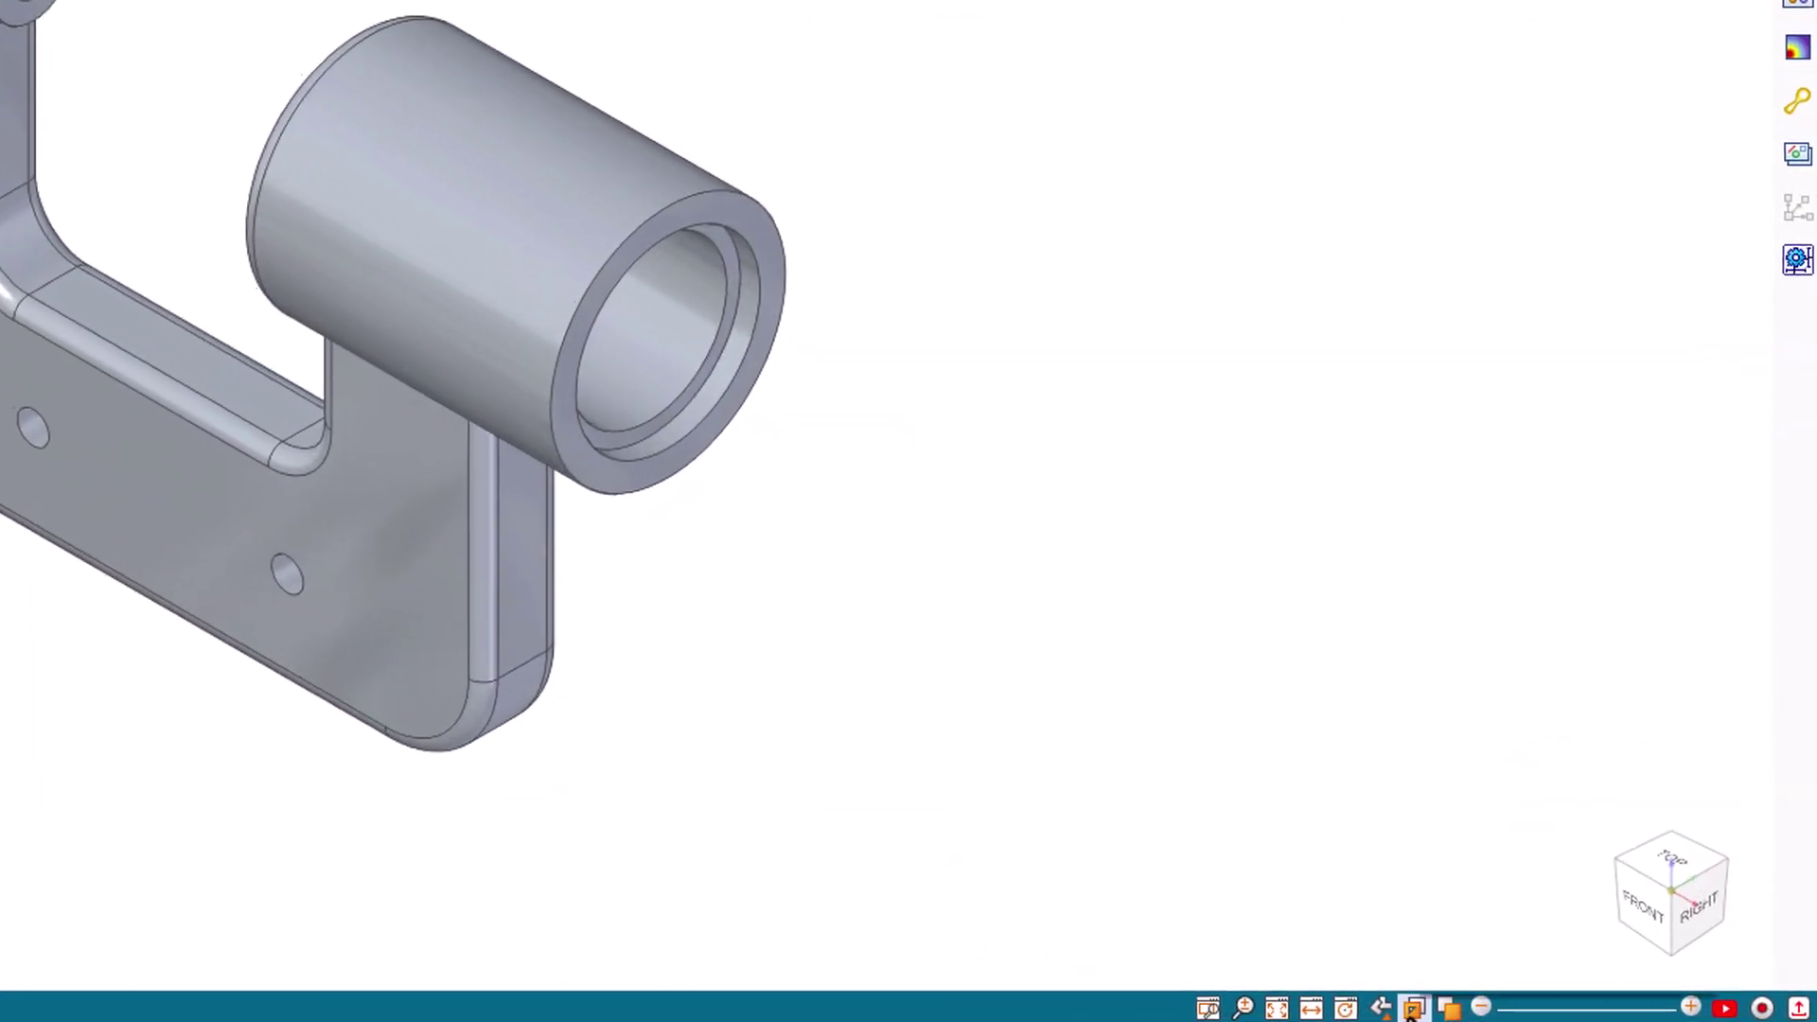
click(1468, 1009)
click(1434, 781)
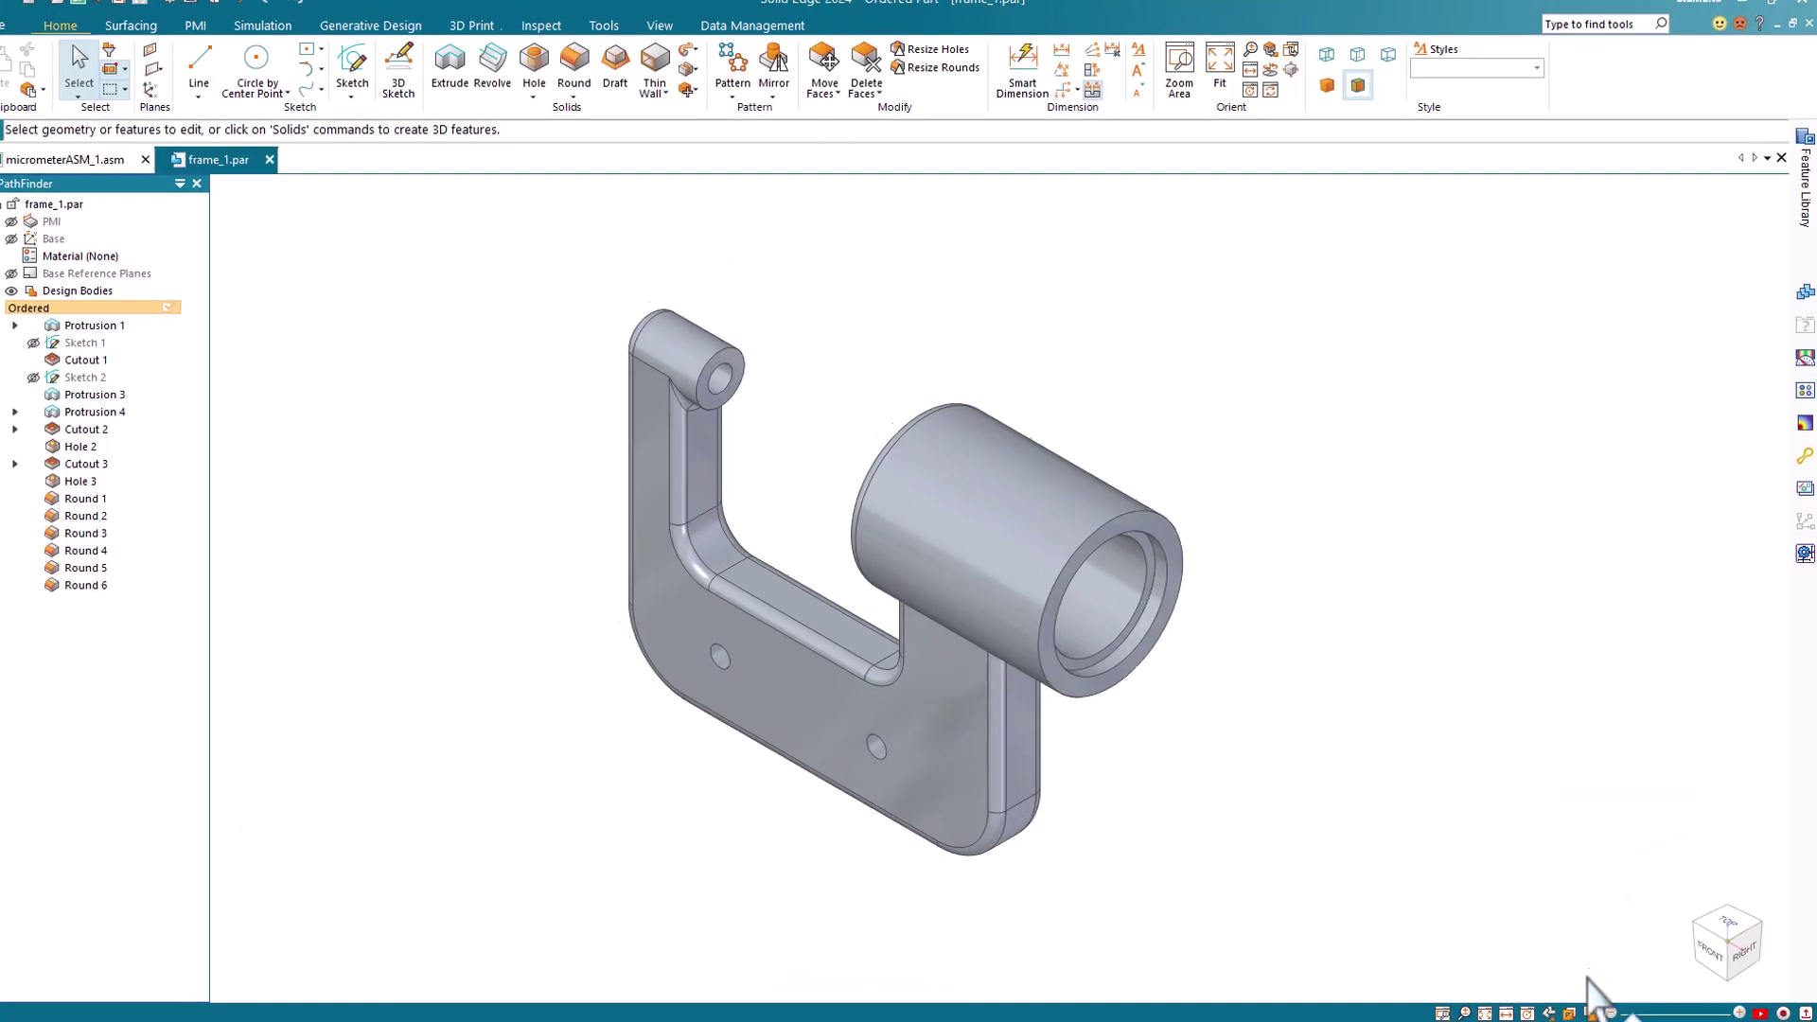
- Cycle display styles from wire frame to Shaded with Visible Edges
click(1589, 1010)
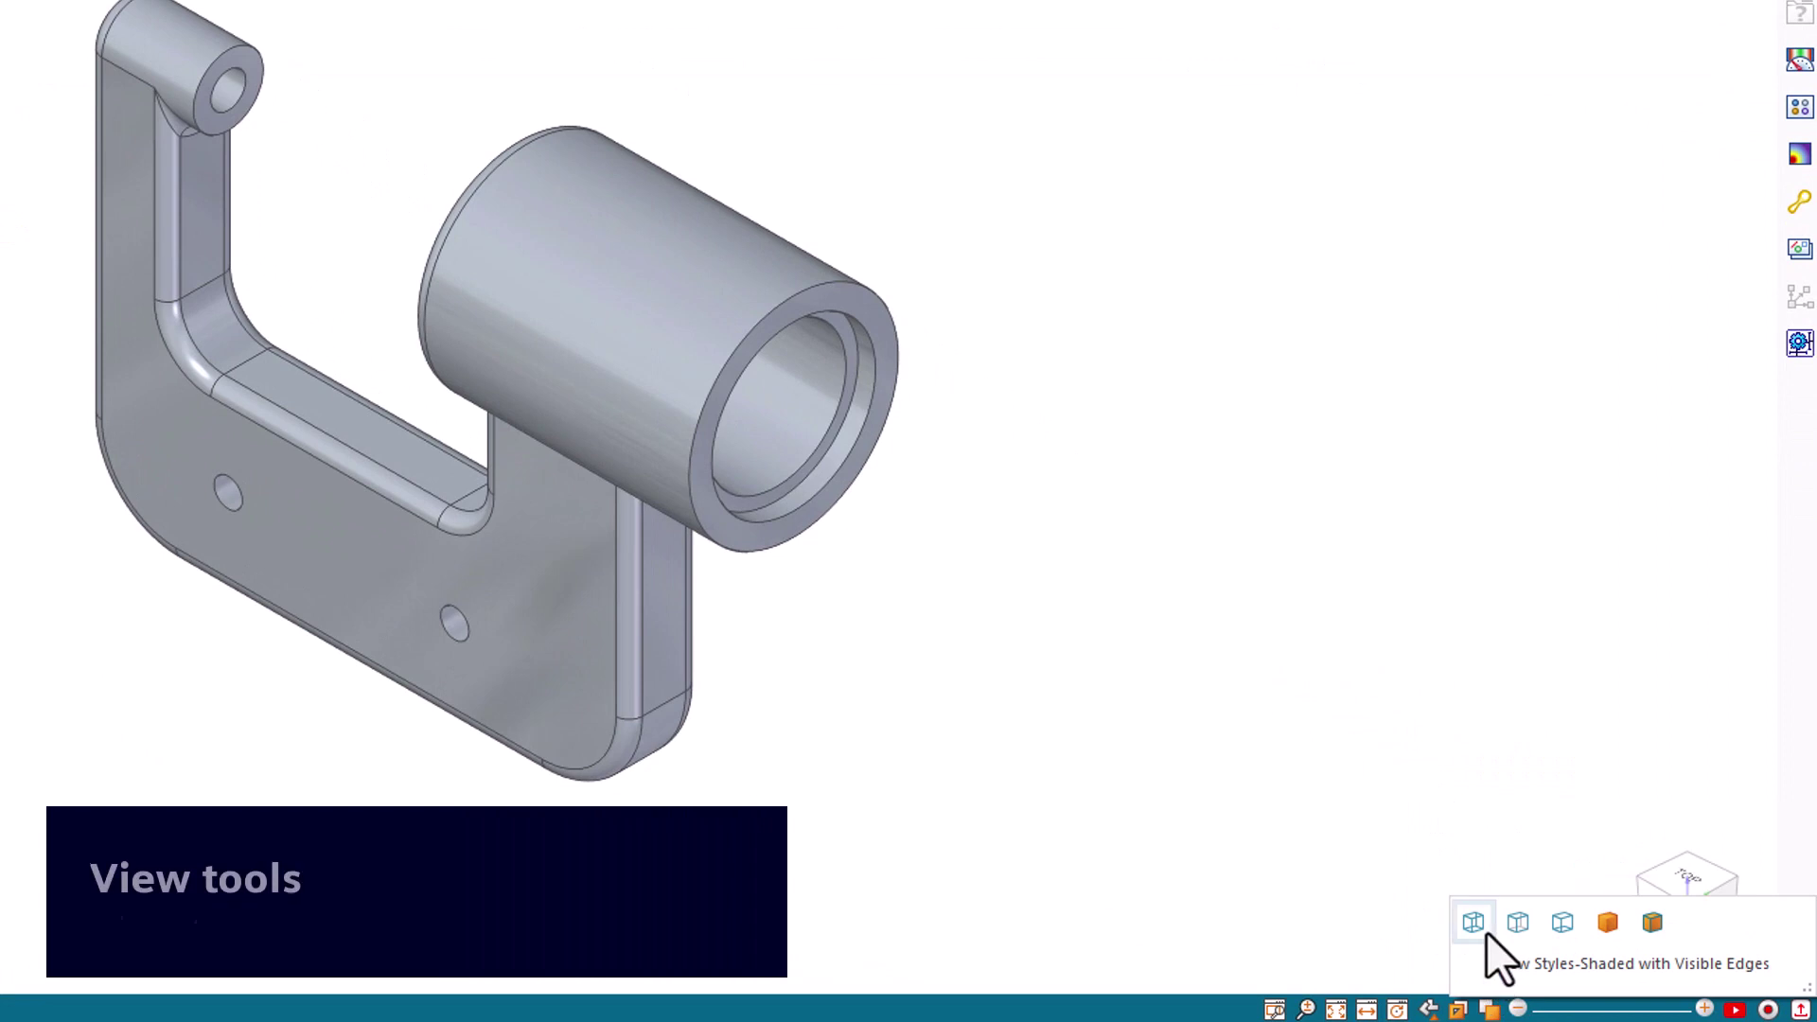
click(1586, 954)
click(1512, 926)
click(1557, 928)
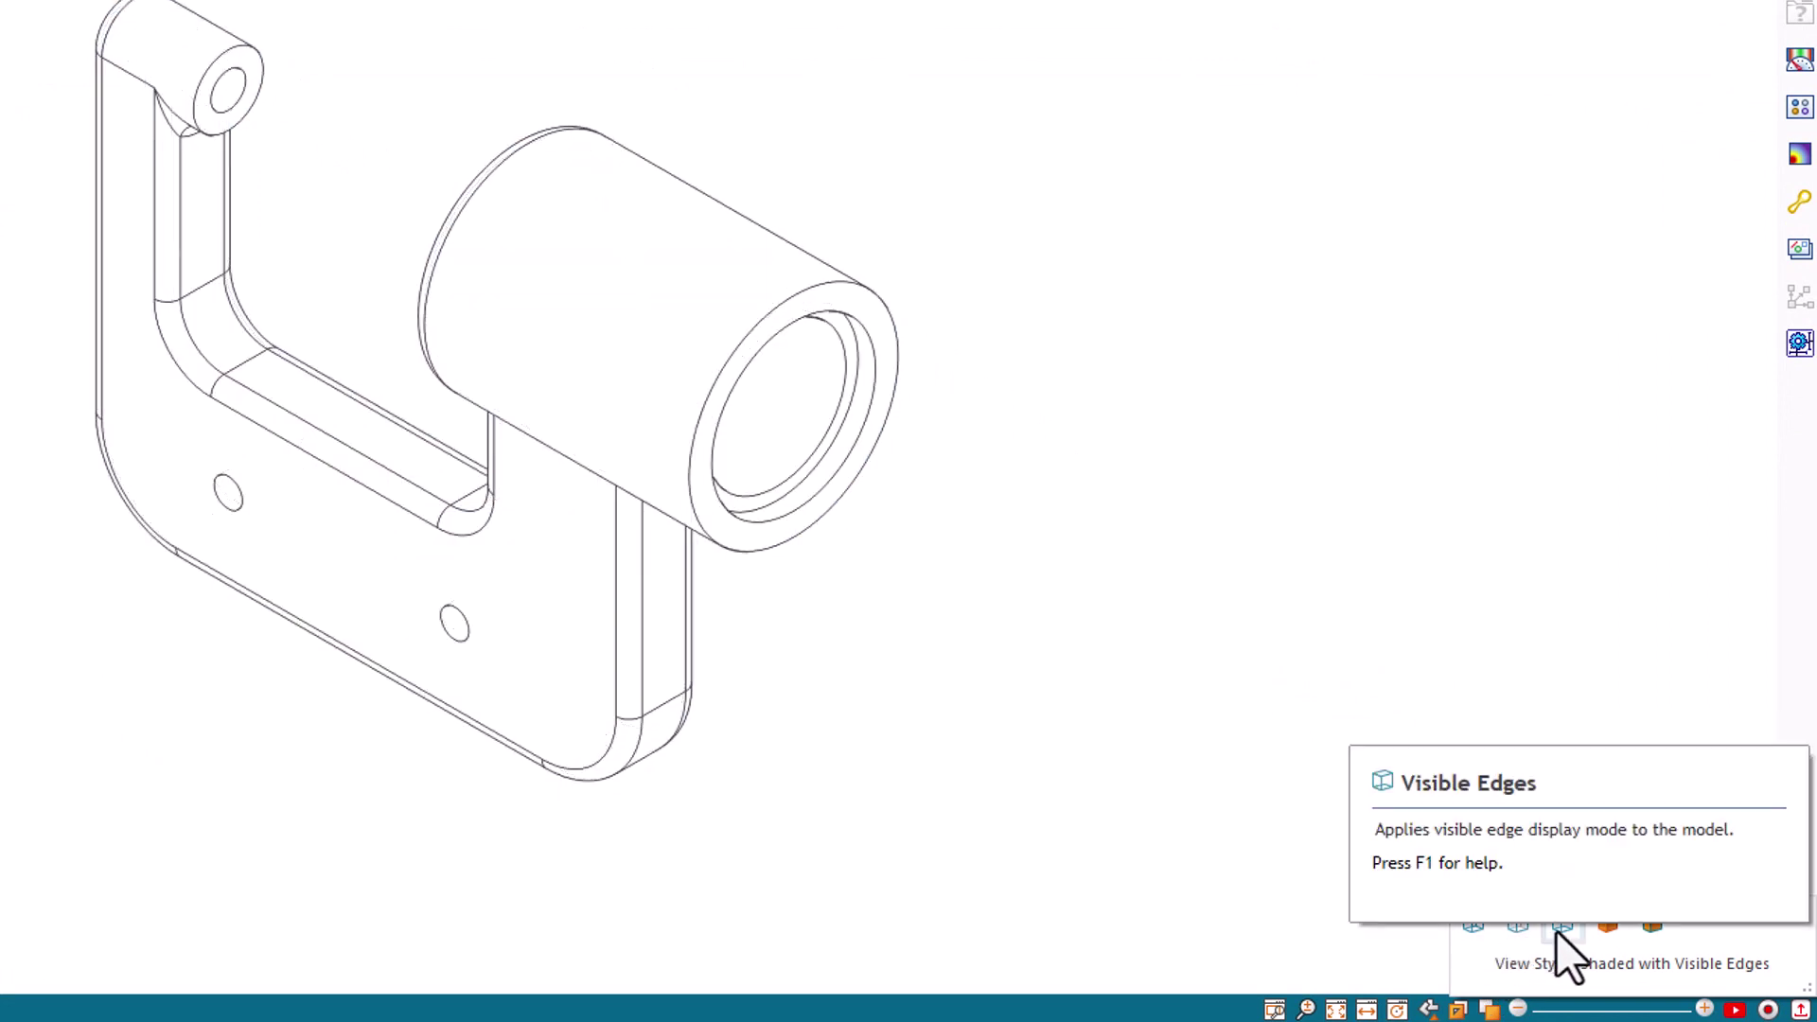
click(1607, 927)
click(1651, 927)
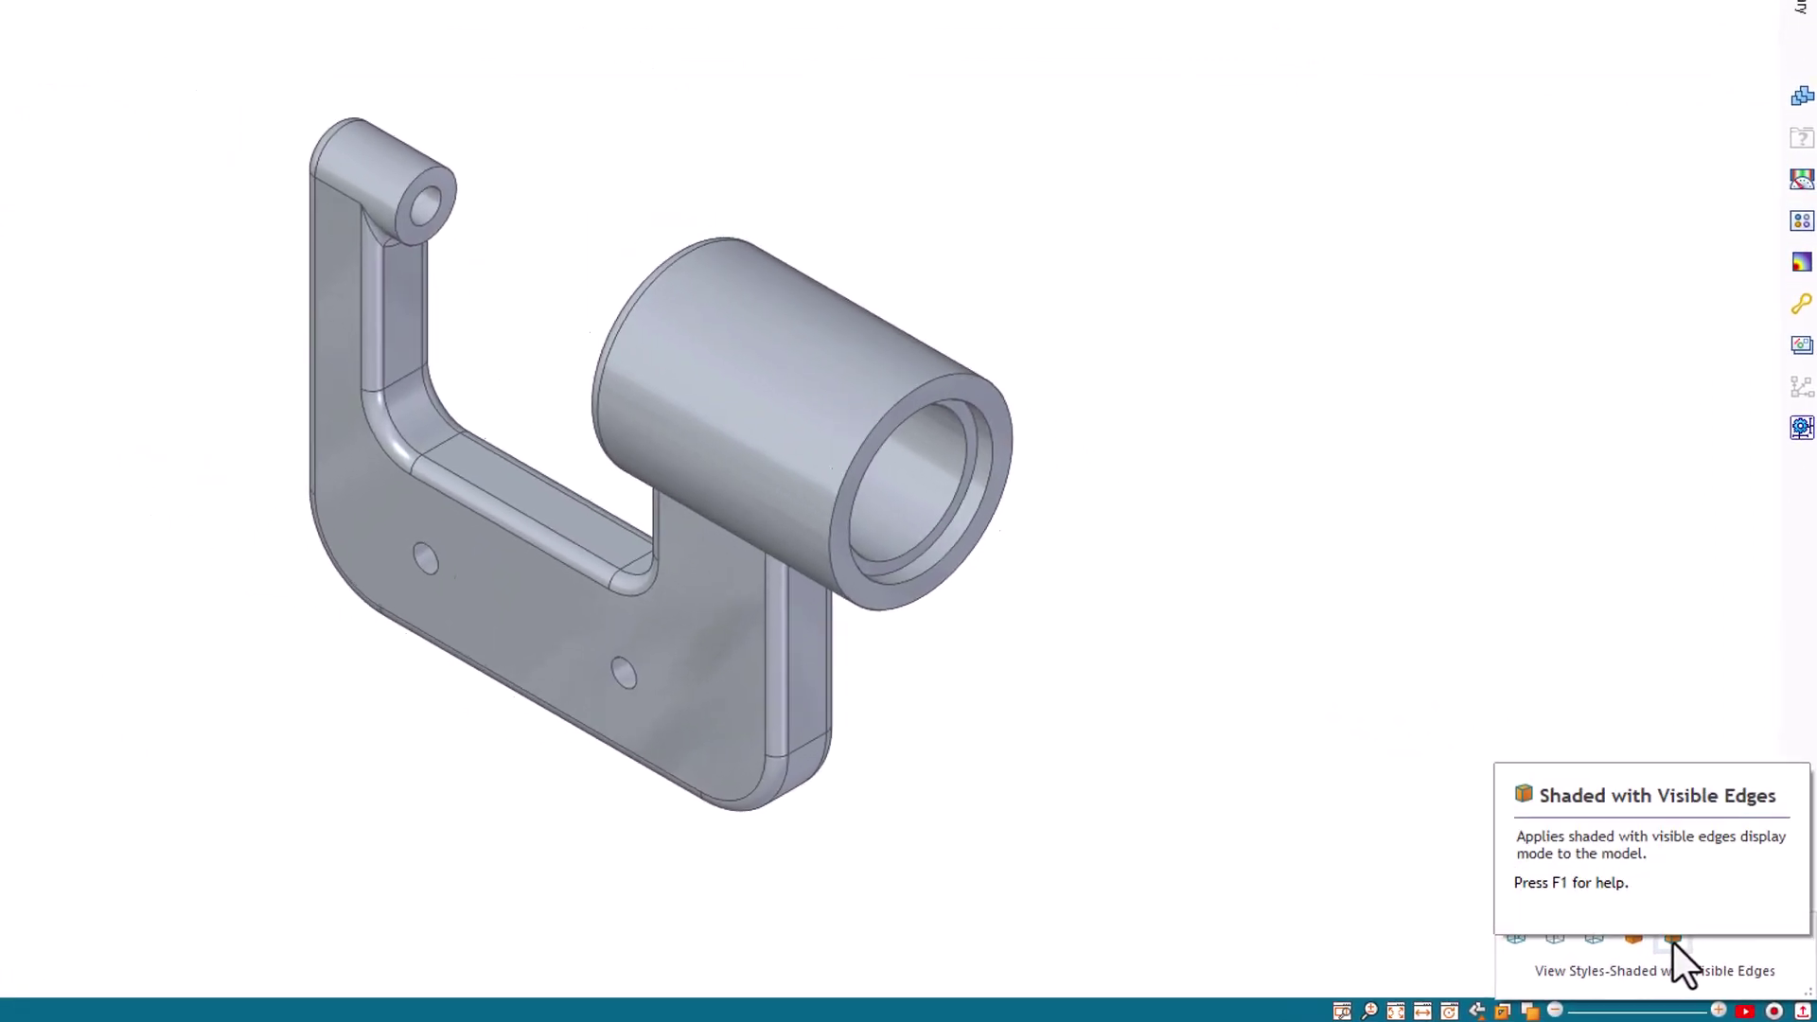